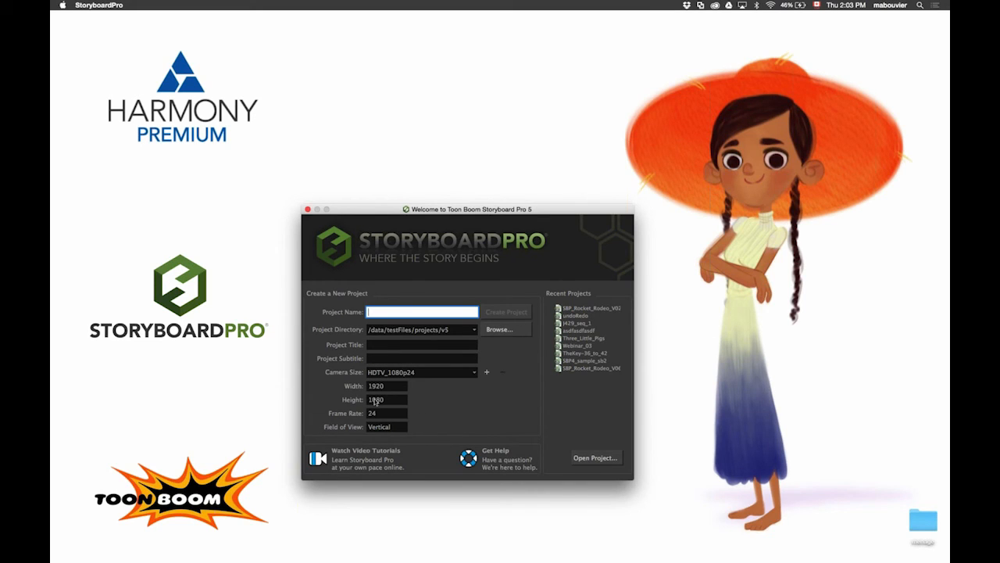
Step: Set the new project's camera size to HDTV_1080p23.976
left_click(475, 372)
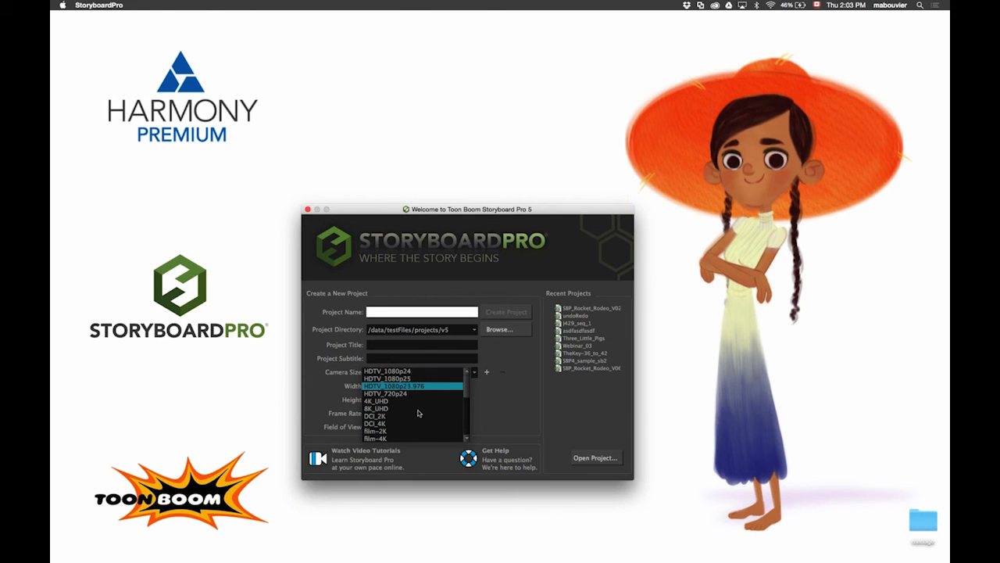
key("Return")
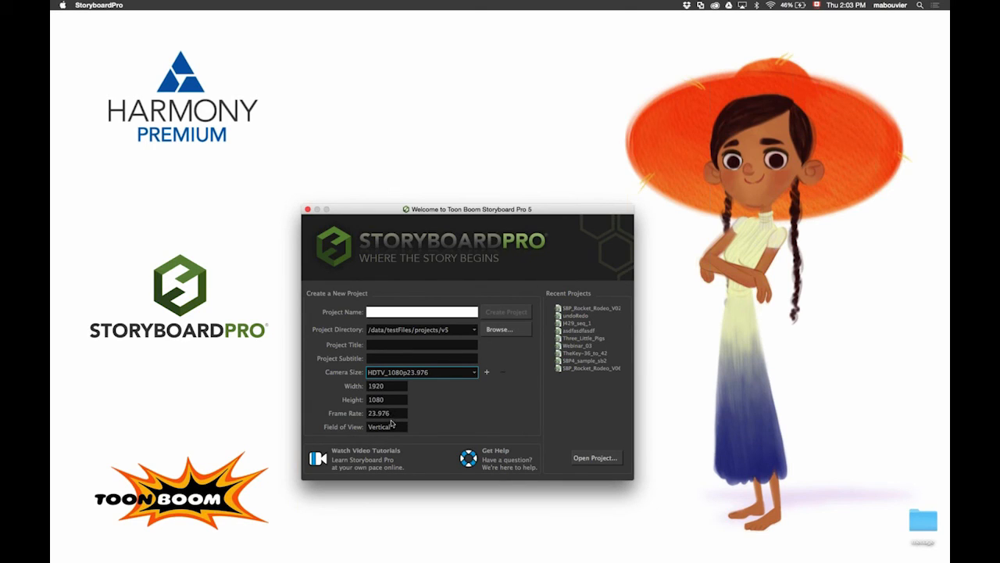
left_click(470, 375)
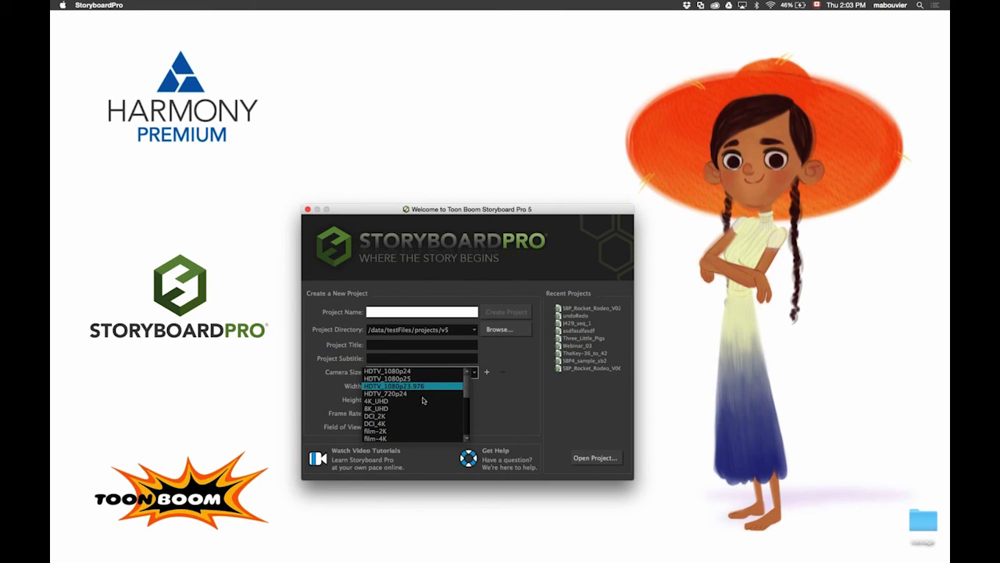
left_click(473, 373)
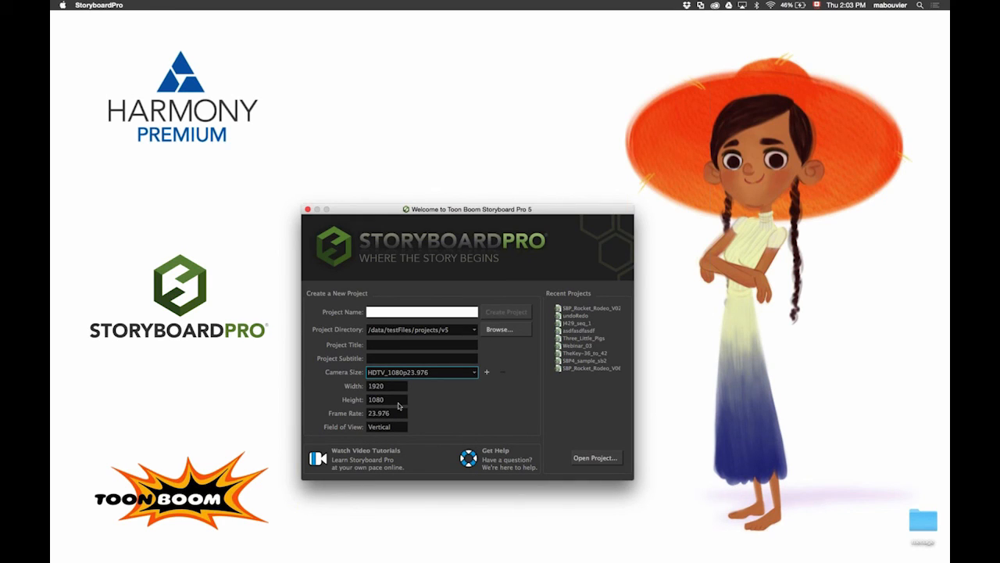
Step: Examine the frame rate presets available for a new custom resolution, leaving without creating one
left_click(487, 374)
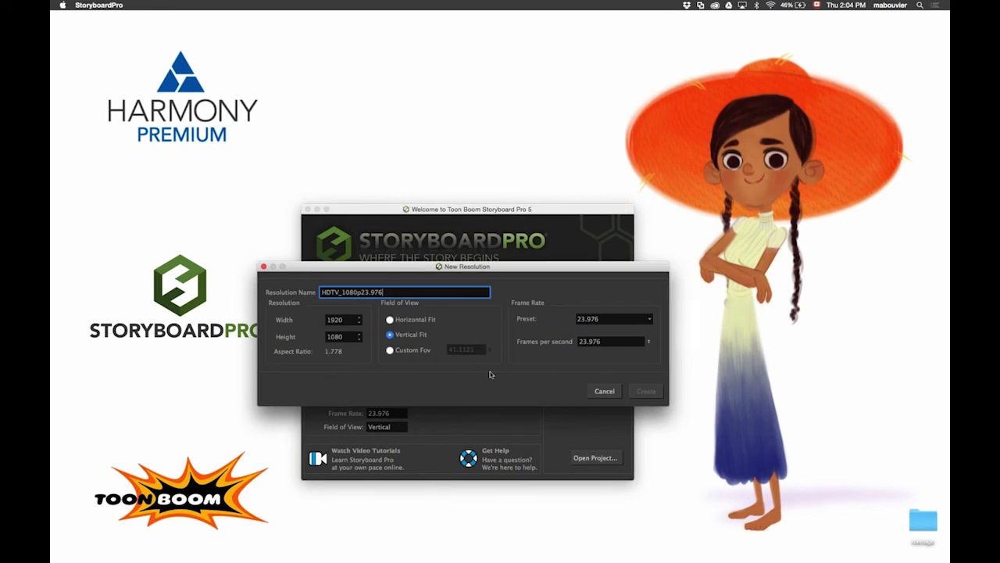
left_click(614, 319)
left_click(605, 318)
left_click_drag(602, 342, 560, 345)
left_click(604, 318)
scroll(617, 351, "up", 1)
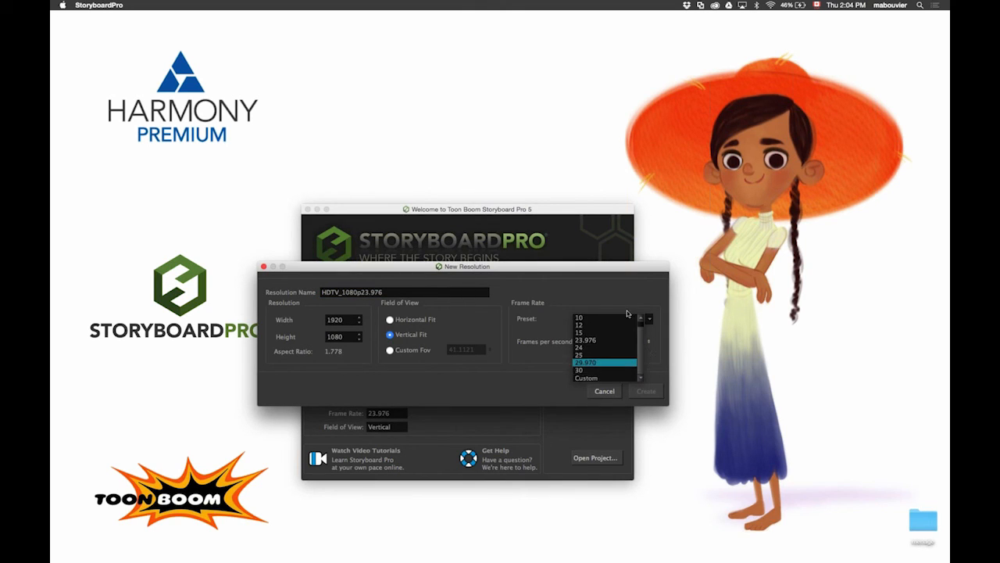
left_click(575, 370)
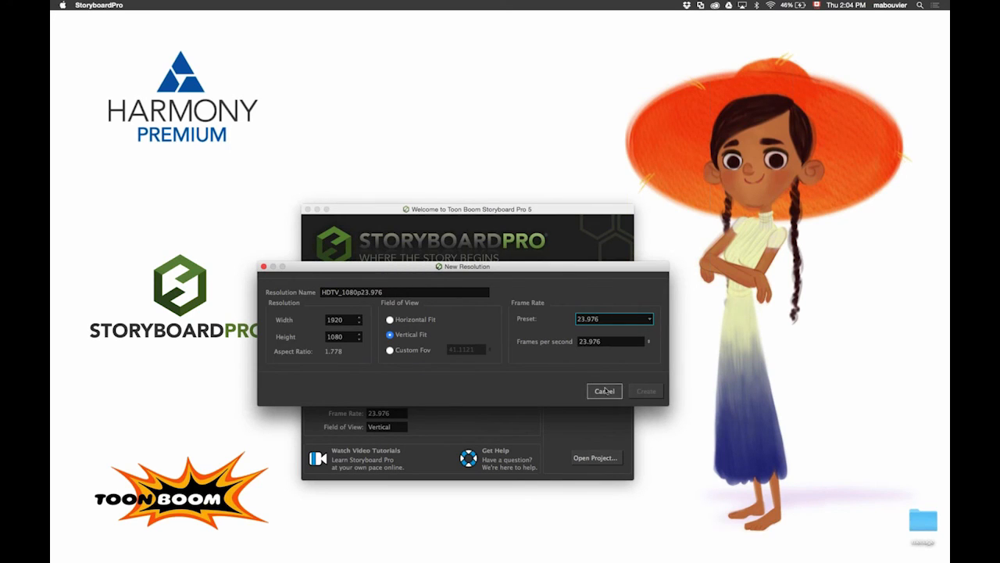
left_click(605, 390)
Step: Name the project Webinar and create it
type("Web")
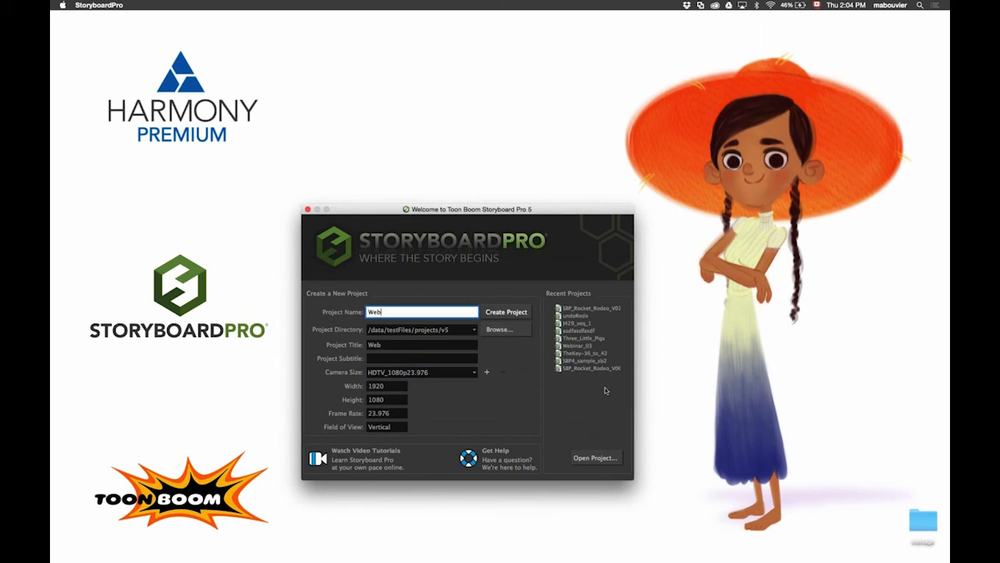
type("inar")
key("Return")
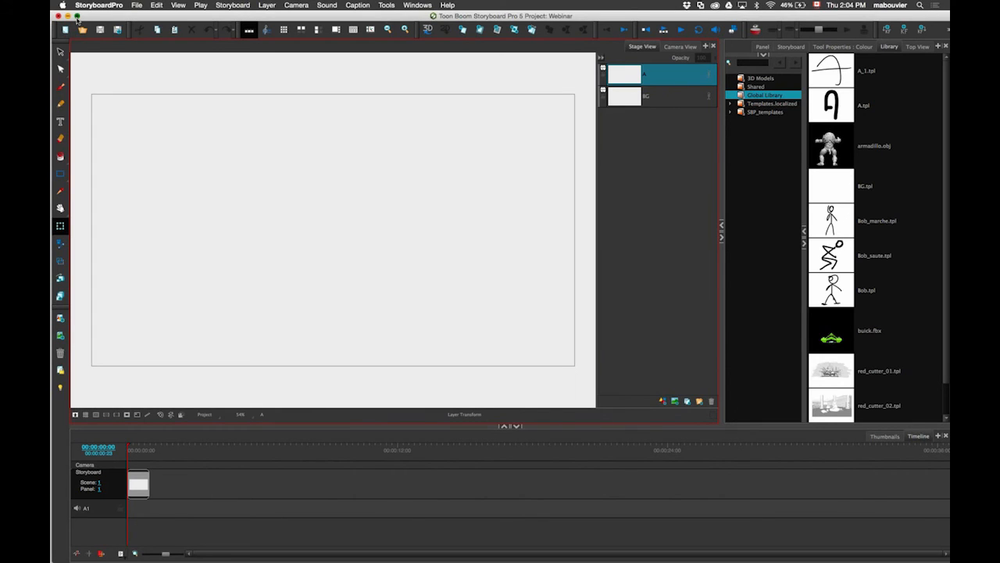
Step: Maximize the project window and show the Panel view and the Thumbnails view
left_click(76, 16)
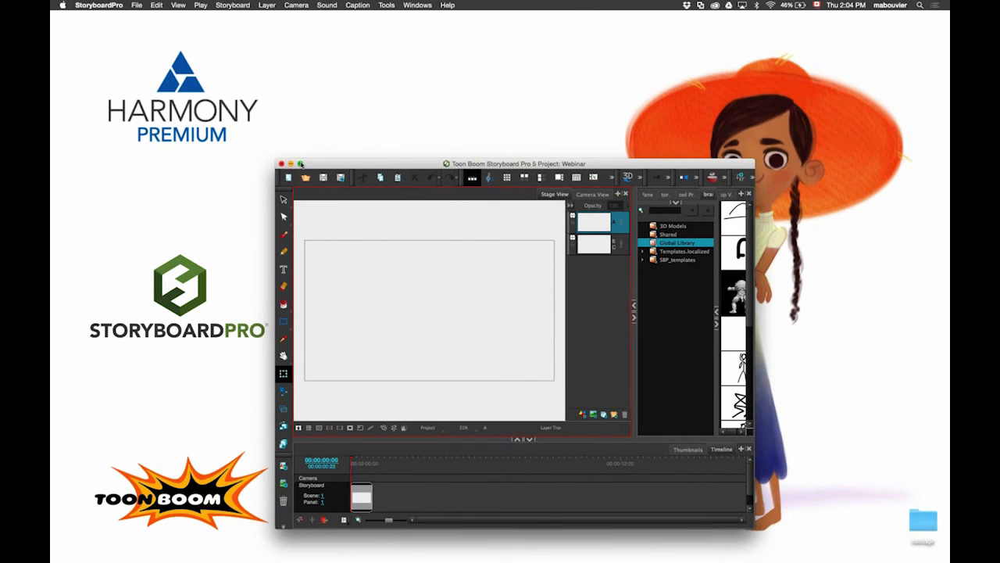
left_click(306, 164)
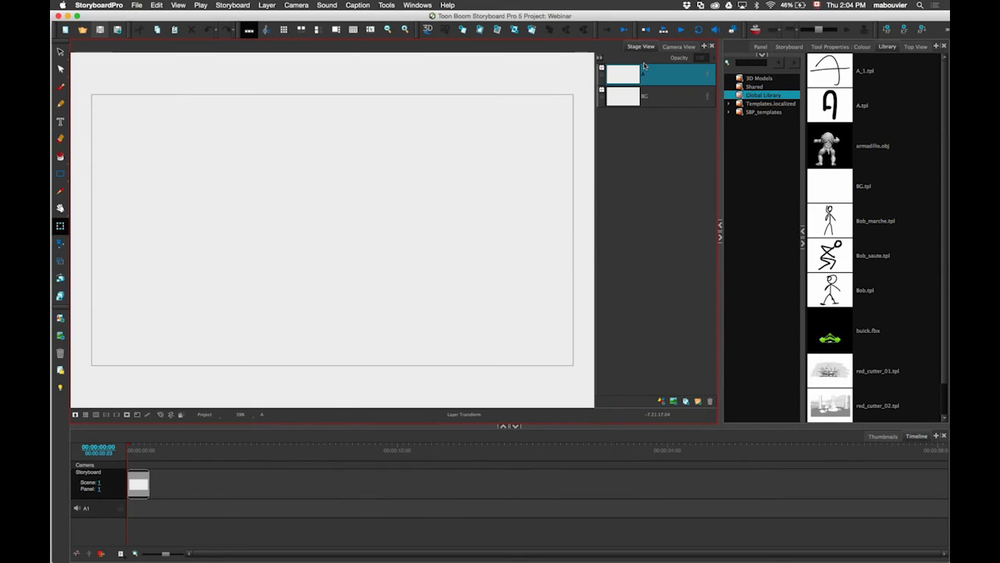
left_click(760, 46)
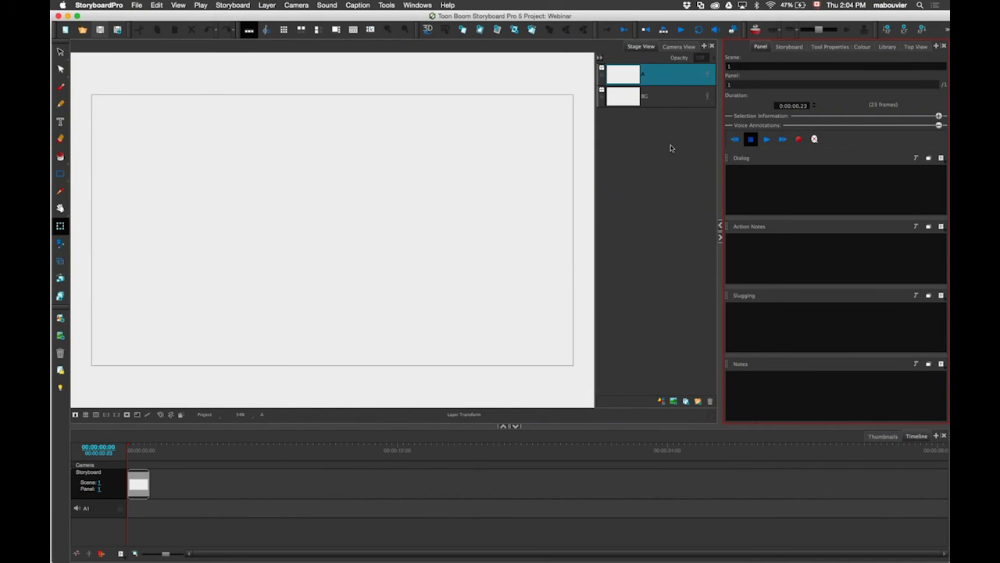
left_click(610, 31)
left_click(611, 31)
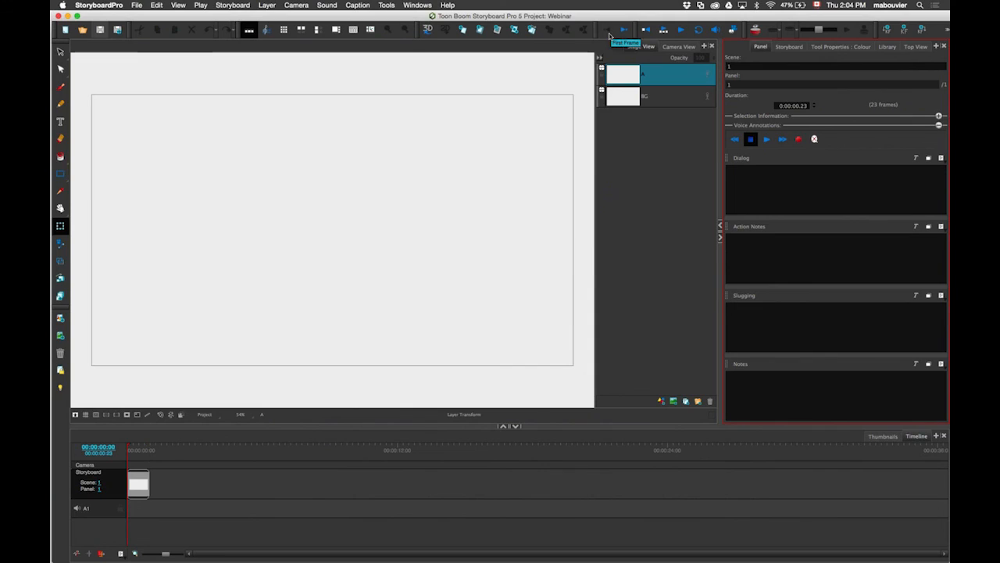
left_click(886, 438)
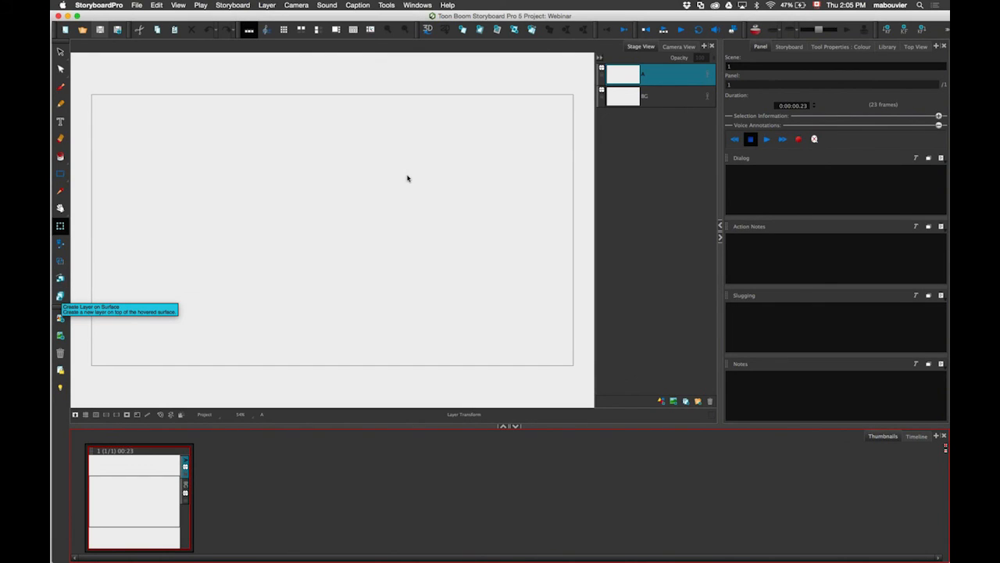
Step: Draw a wavy ground line across the full camera frame on the BG layer with the Brush tool
left_click(601, 91)
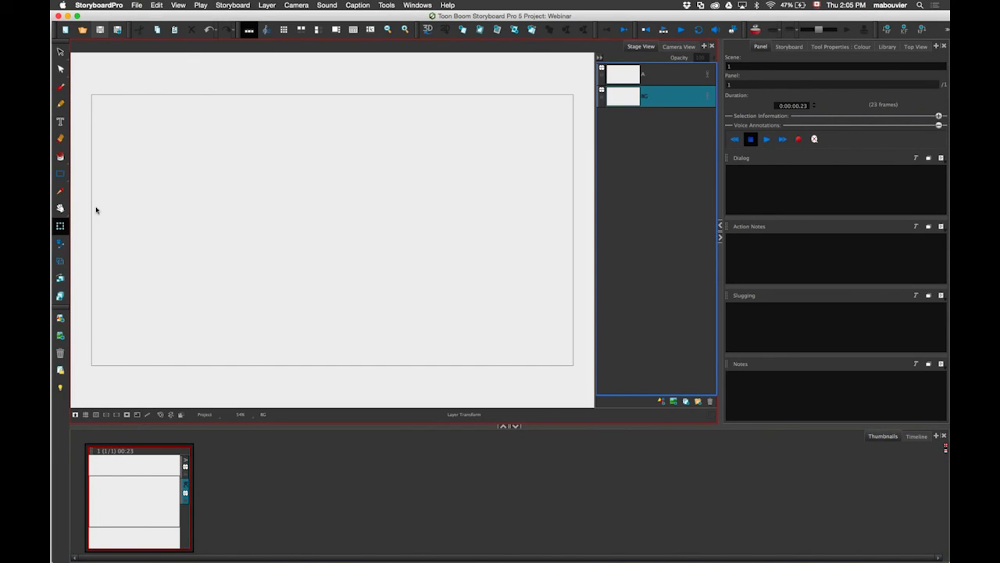
key("alt+b")
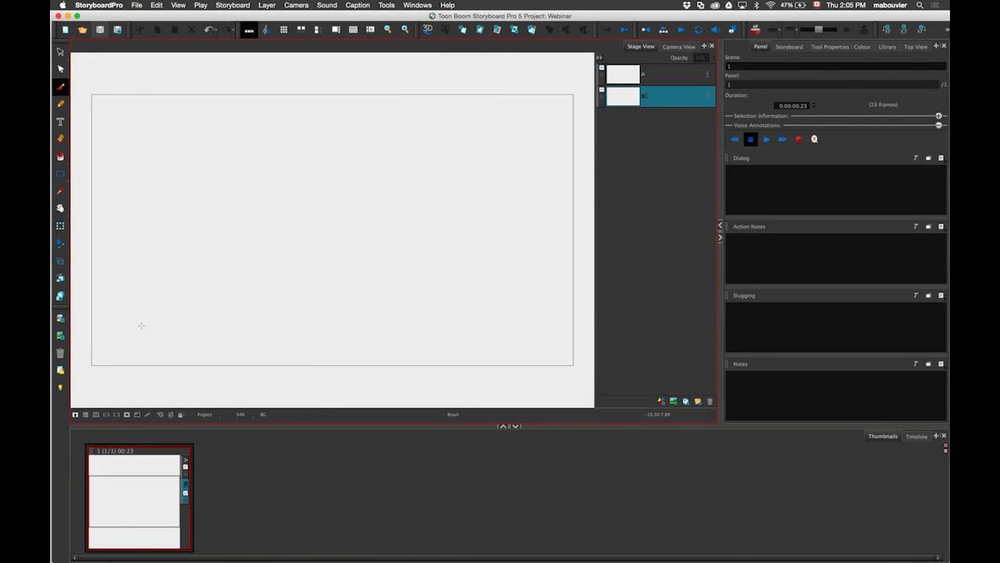
left_click_drag(83, 331, 595, 300)
Step: Try out the onion skin display on the BG layer and turn it back off
left_click(605, 106)
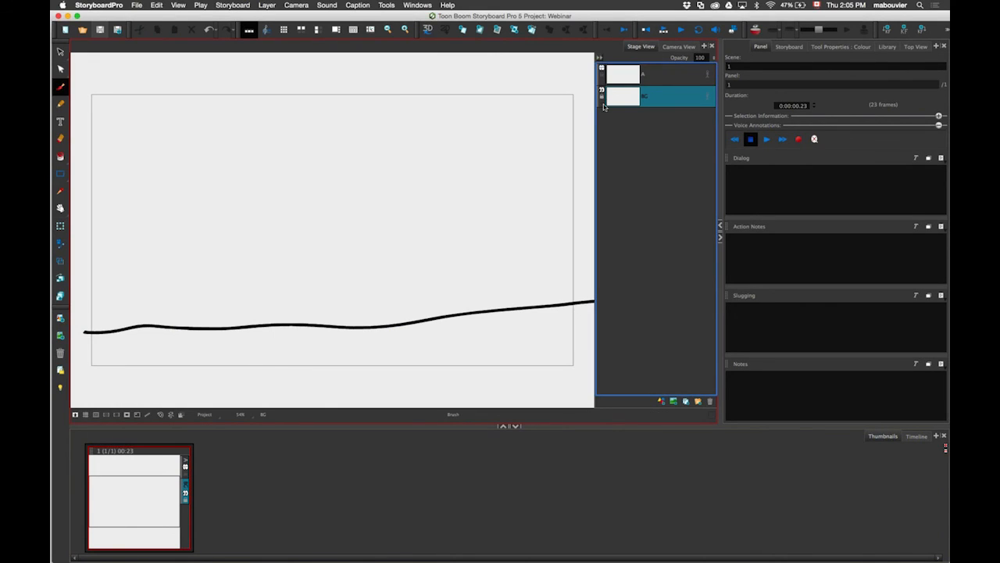
left_click(754, 33)
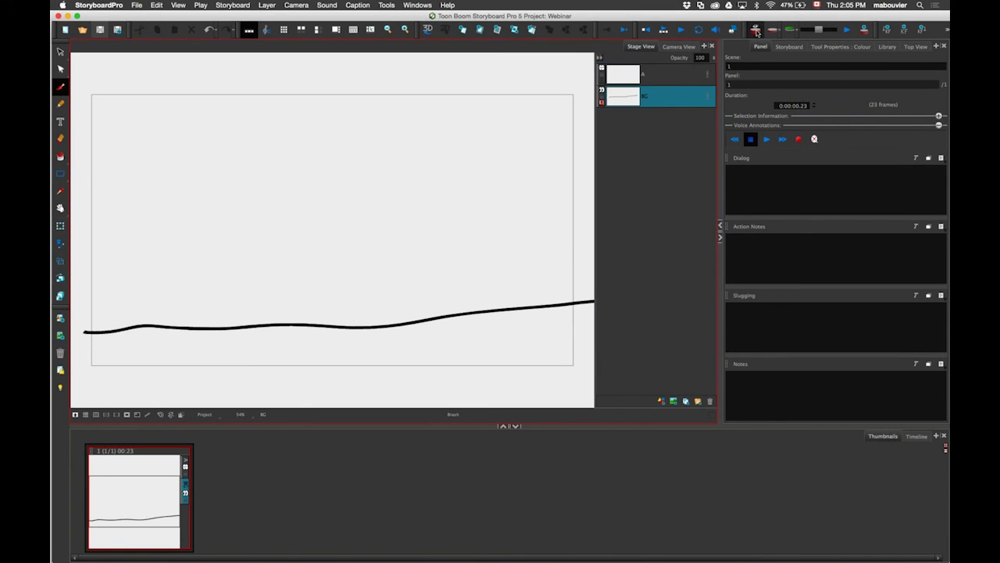
left_click(756, 33)
Step: Delete all artwork from the BG layer
key("super+a")
key("Delete")
scroll(340, 322, "down", 1)
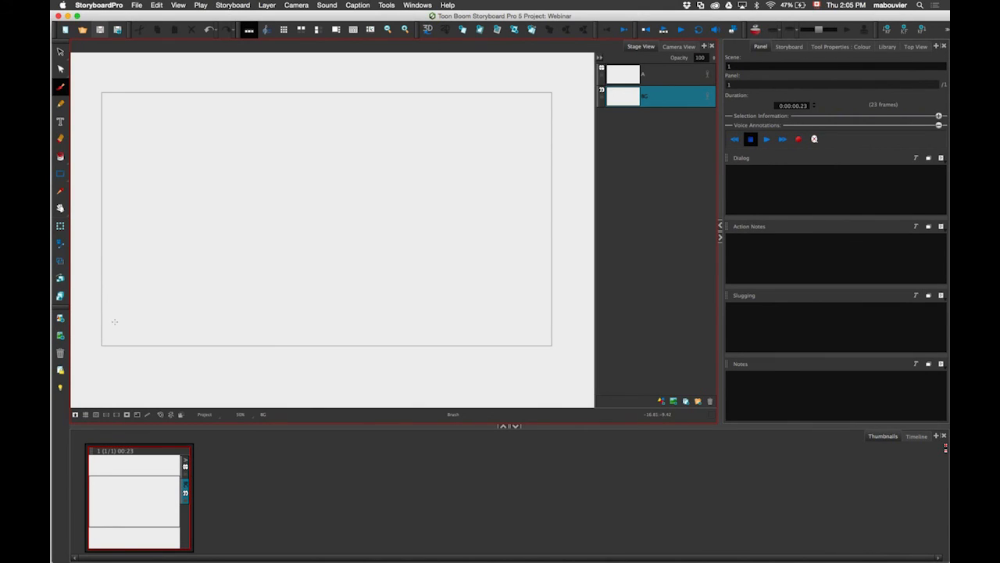
Step: Add a new bitmap layer above layer A
left_click(710, 82)
left_click(708, 93)
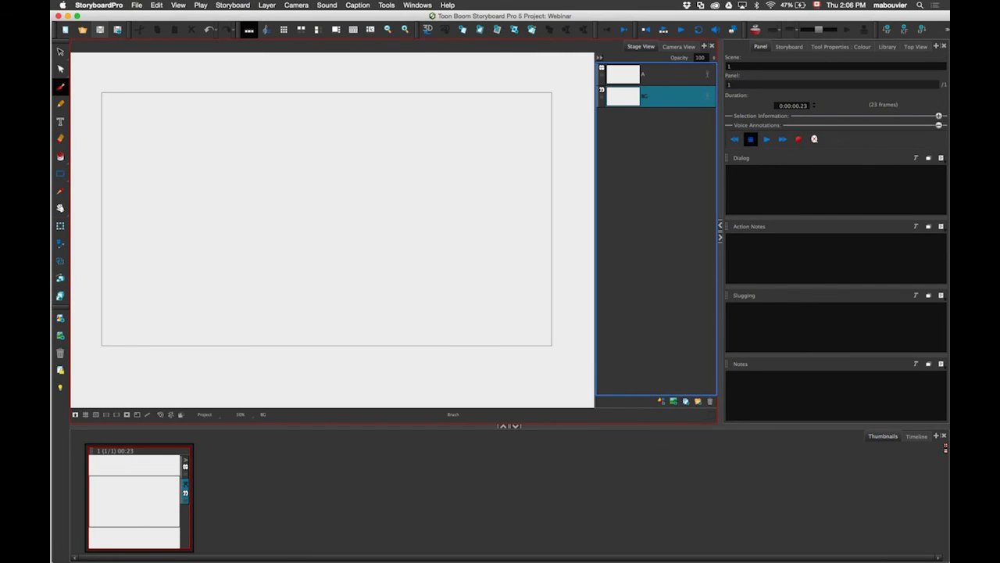
key("super+Tab")
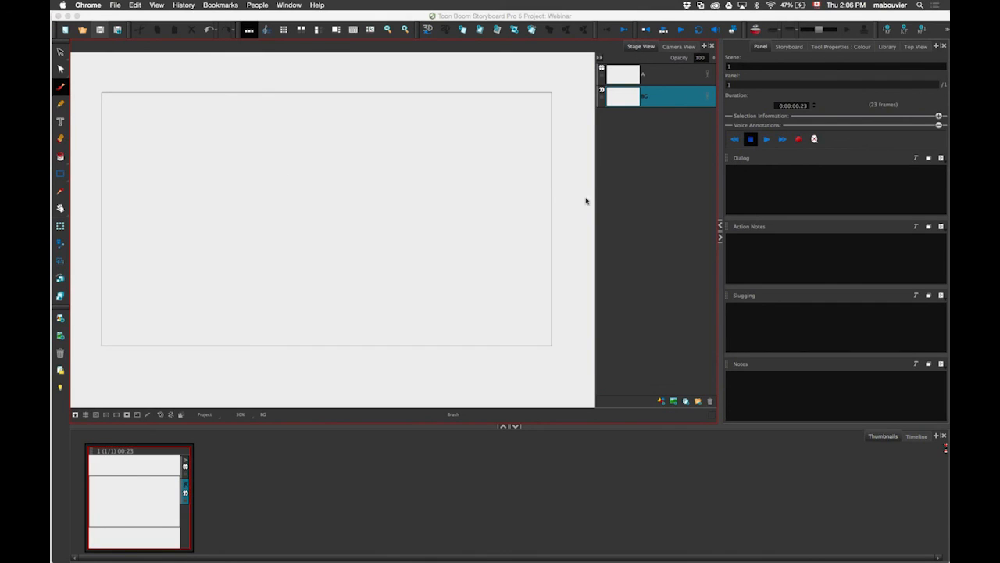
left_click(657, 366)
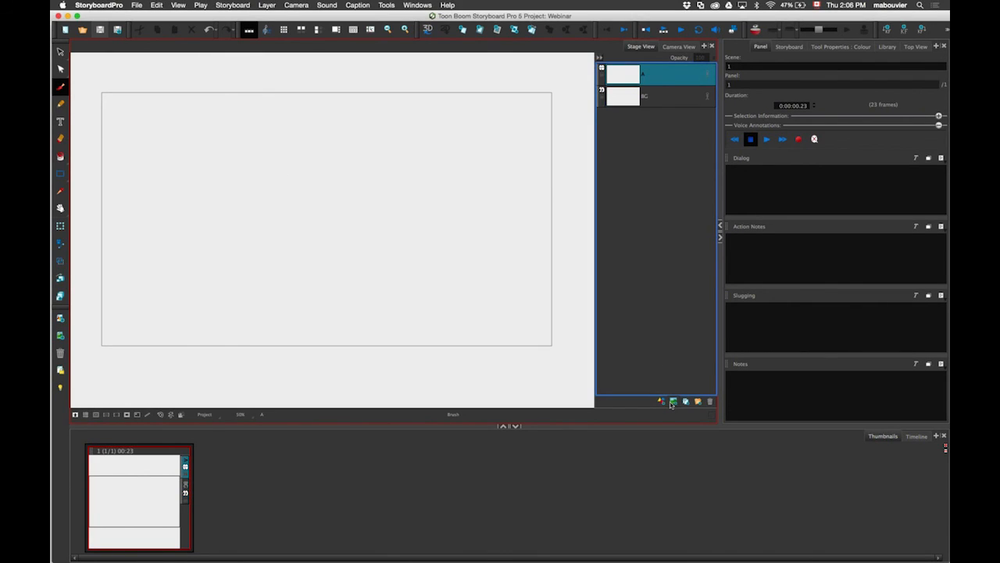
left_click(672, 402)
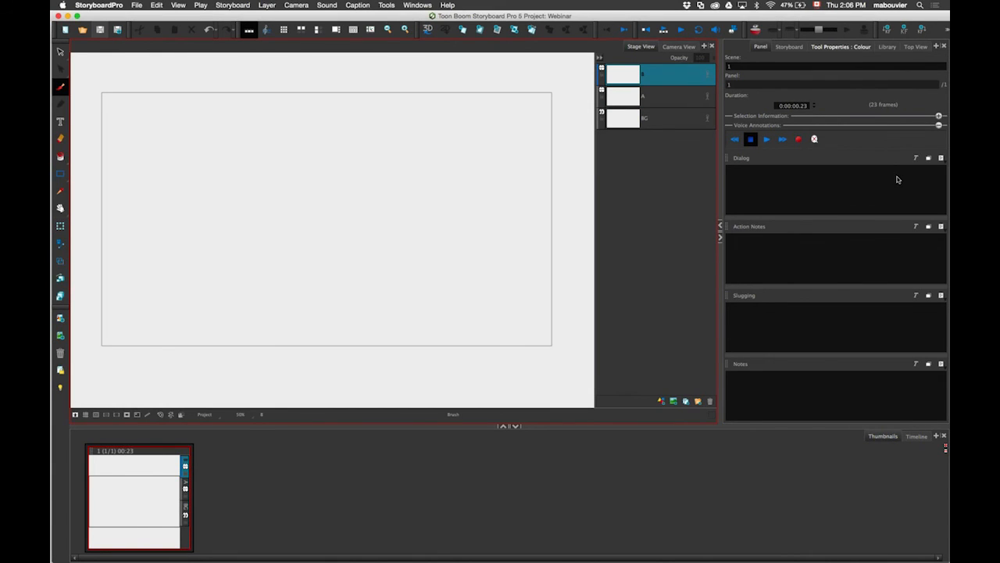
Step: Show the bitmap brush properties and draw a curly test stroke on the new layer with the Wet Splotches preset
left_click_drag(913, 237, 912, 303)
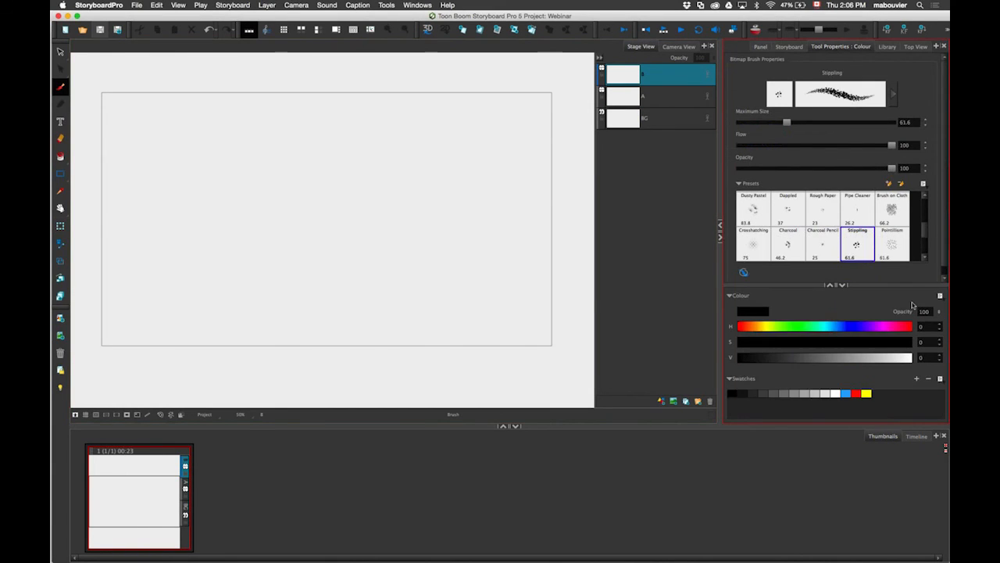
scroll(851, 223, "down", 3)
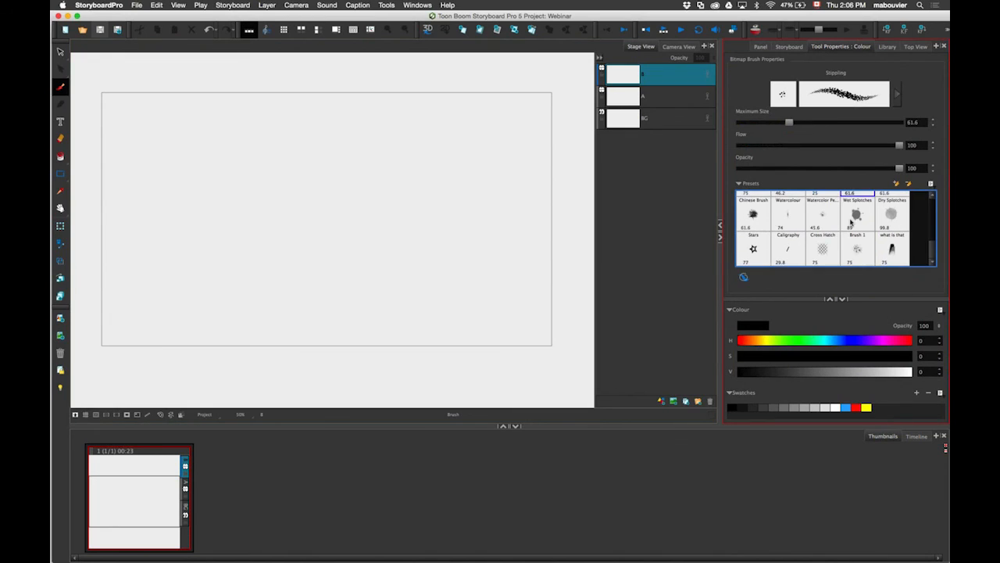
left_click(851, 223)
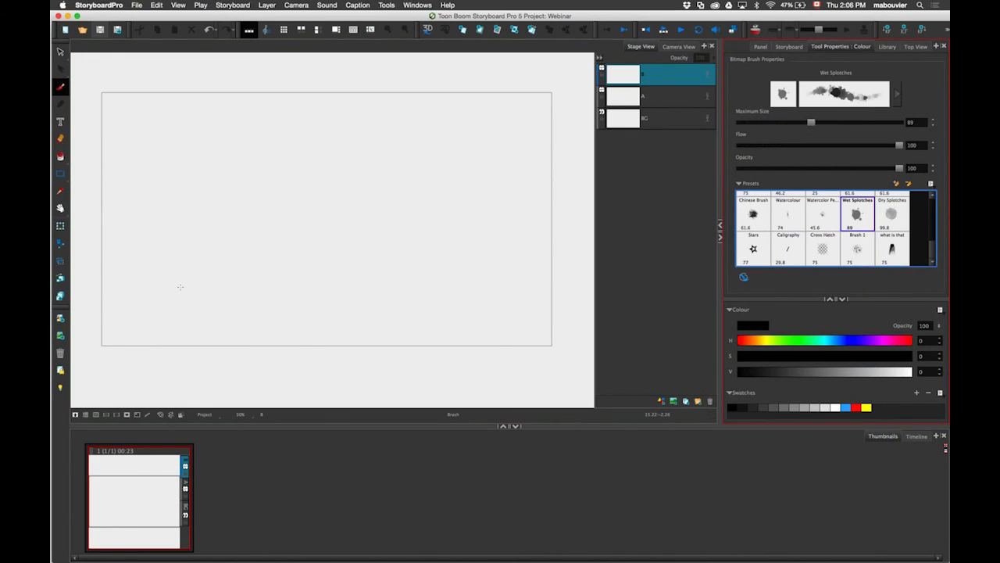
left_click_drag(165, 192, 197, 281)
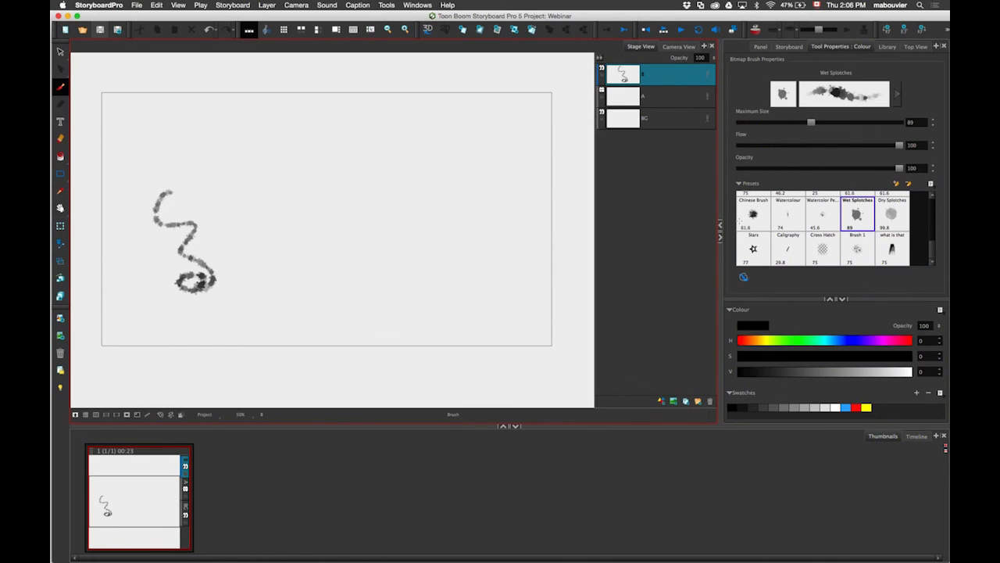
Step: Draw winding test strokes on the bitmap layer with the Watercolor Pencil and Watercolour presets
left_click(822, 212)
scroll(351, 226, "up", 2)
mouse_move(292, 102)
left_mouse_down()
mouse_move(195, 166)
mouse_move(220, 339)
left_mouse_up()
left_click(787, 214)
mouse_move(439, 120)
left_mouse_down()
mouse_move(368, 141)
mouse_move(350, 231)
left_mouse_up()
left_click_drag(382, 299, 398, 363)
left_click_drag(490, 293, 394, 303)
Step: Draw a wavy test stroke beside the others with the Chinese Brush preset
left_click(751, 218)
left_click_drag(422, 131, 399, 339)
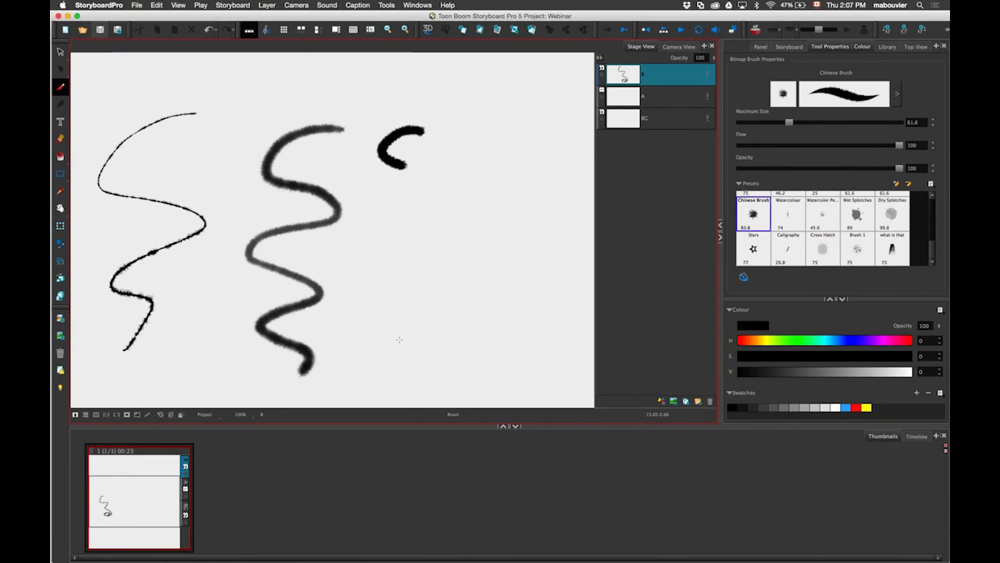
left_click_drag(431, 377, 399, 339)
Step: Delete all the test brush strokes from the bitmap layer
key("1")
key("1")
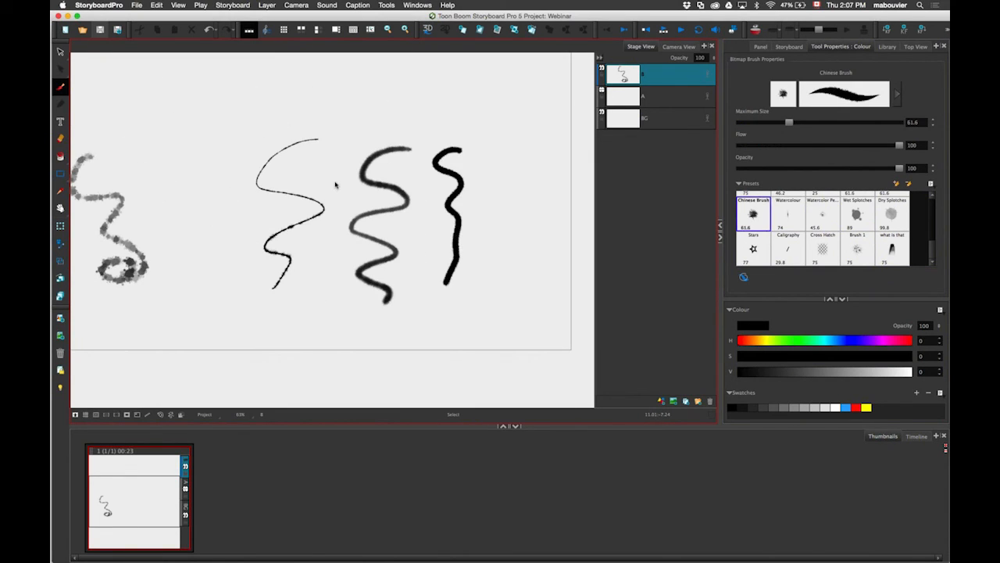
mouse_move(519, 222)
left_mouse_down()
mouse_move(72, 174)
mouse_move(396, 280)
left_mouse_up()
key("Delete")
Step: Choose the Wet Splotches preset and open its detailed Bitmap Brush Properties window, placed clear of the drawing area
left_click(932, 264)
left_click(855, 212)
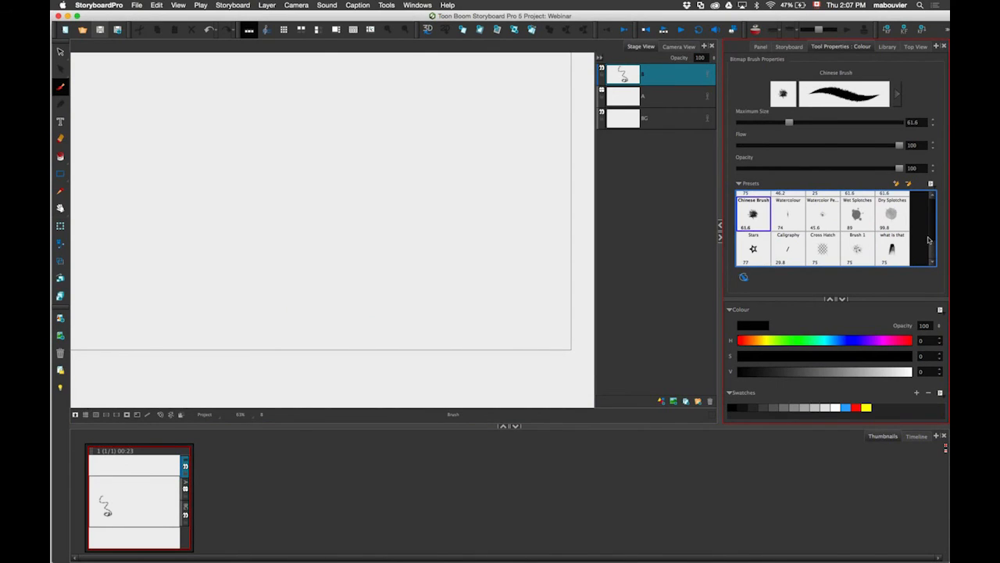
left_click_drag(932, 244, 936, 207)
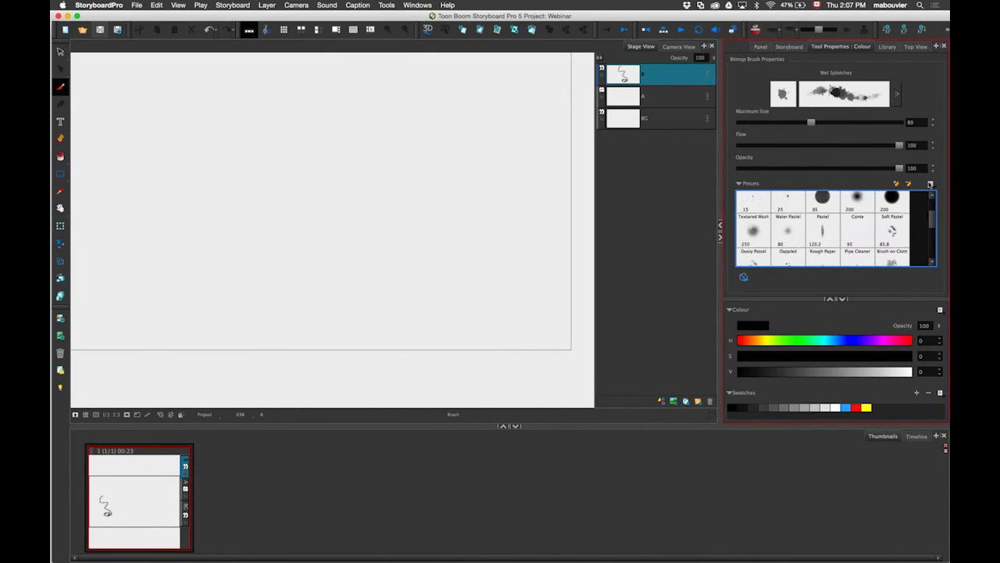
left_click(897, 96)
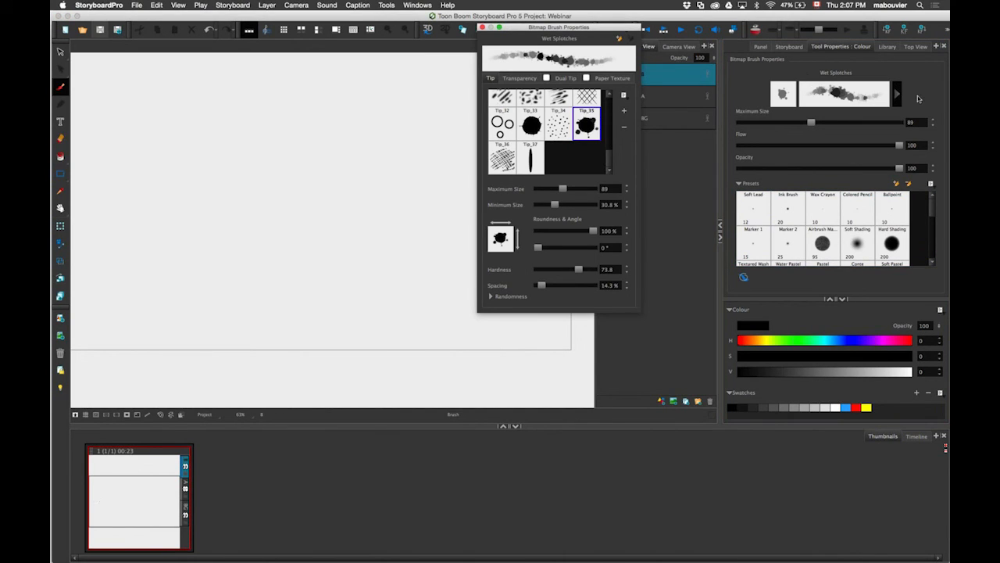
left_click(897, 94)
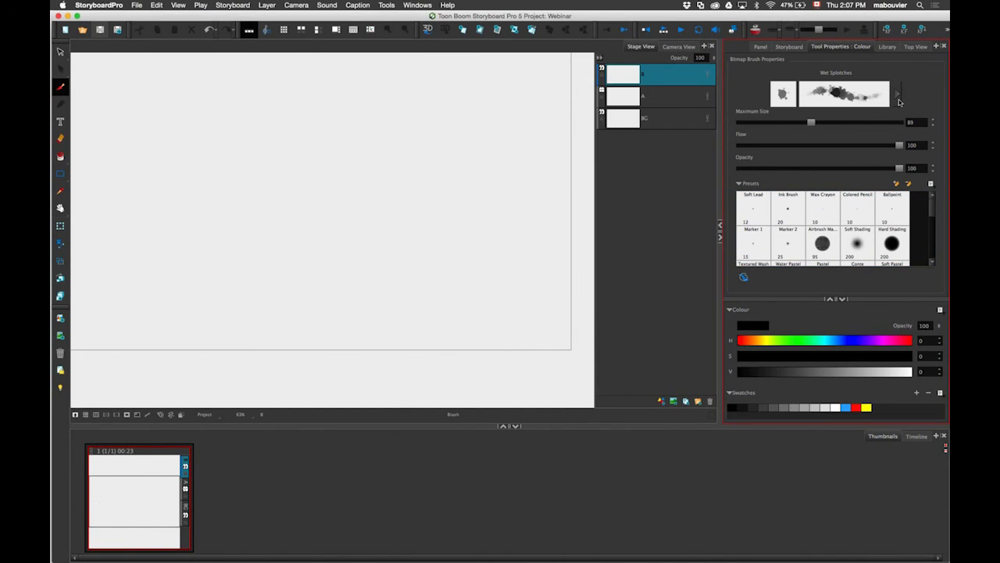
left_click(897, 94)
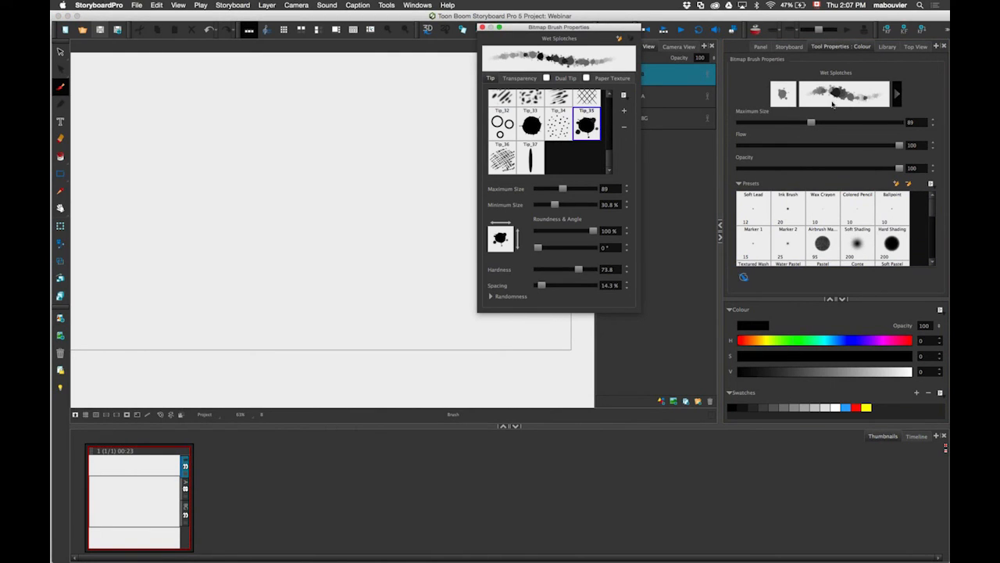
left_click_drag(592, 27, 789, 83)
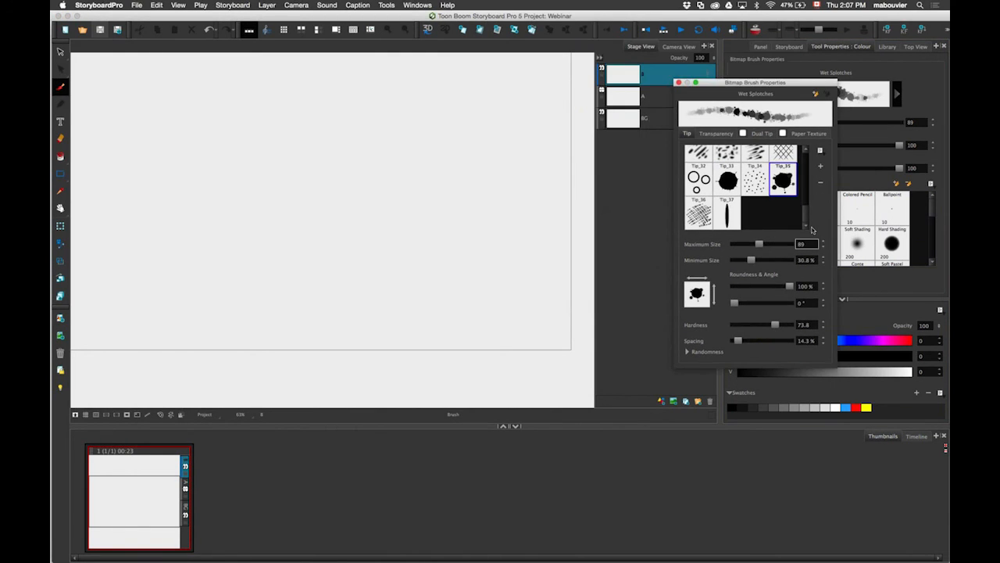
Step: Browse the available tip shapes for the Wet Splotches brush and set the tip spacing to 118.7%
left_click(689, 134)
left_click_drag(806, 213, 805, 156)
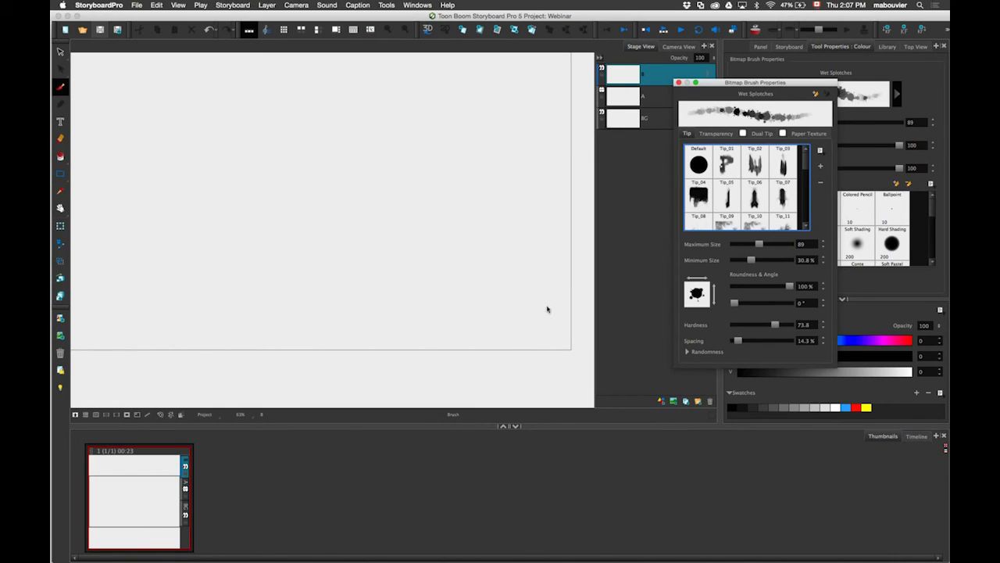
left_click(746, 341)
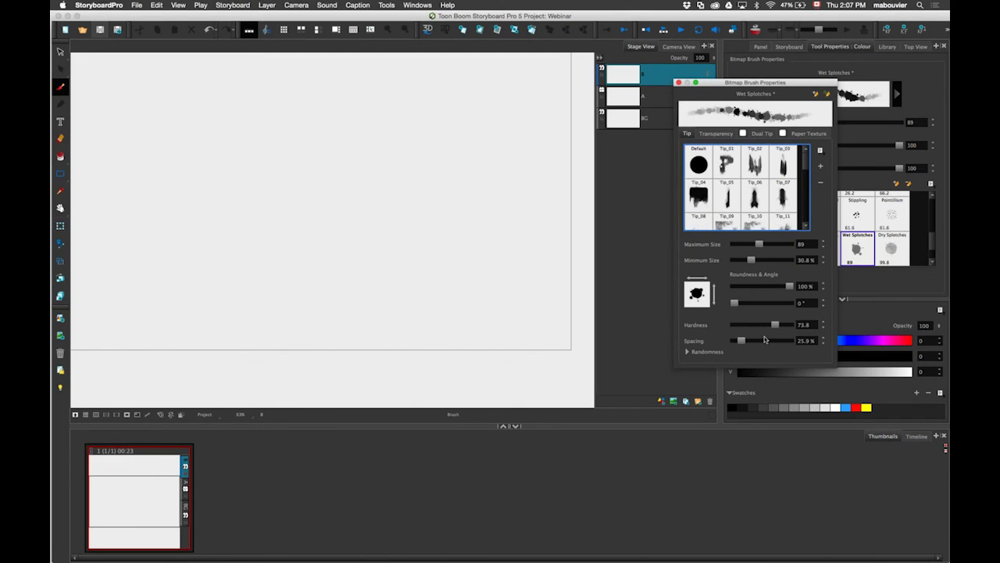
left_click(765, 338)
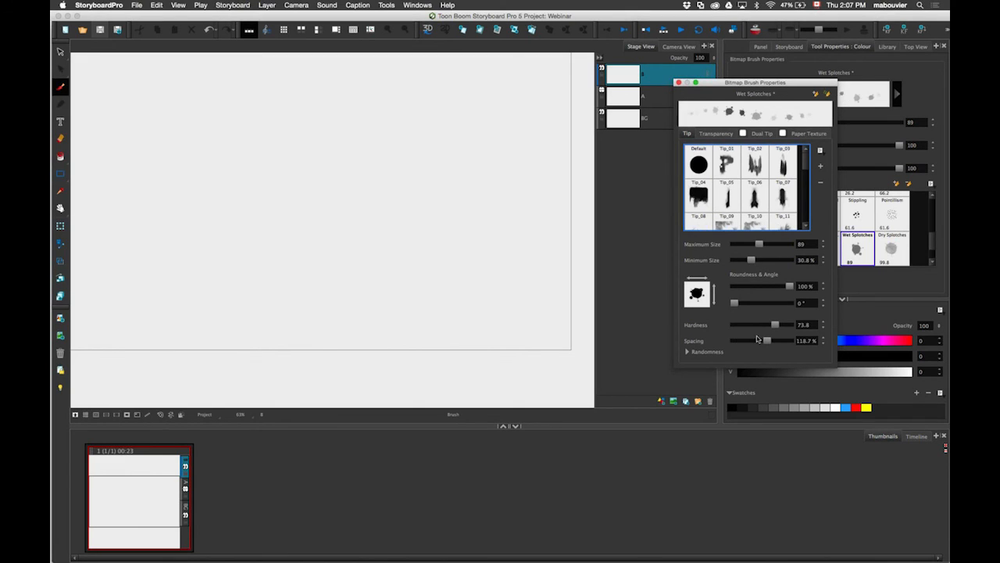
Step: Set the tip's random size, angle and spacing to 0 and draw a winding test stroke on the layer
left_click(688, 353)
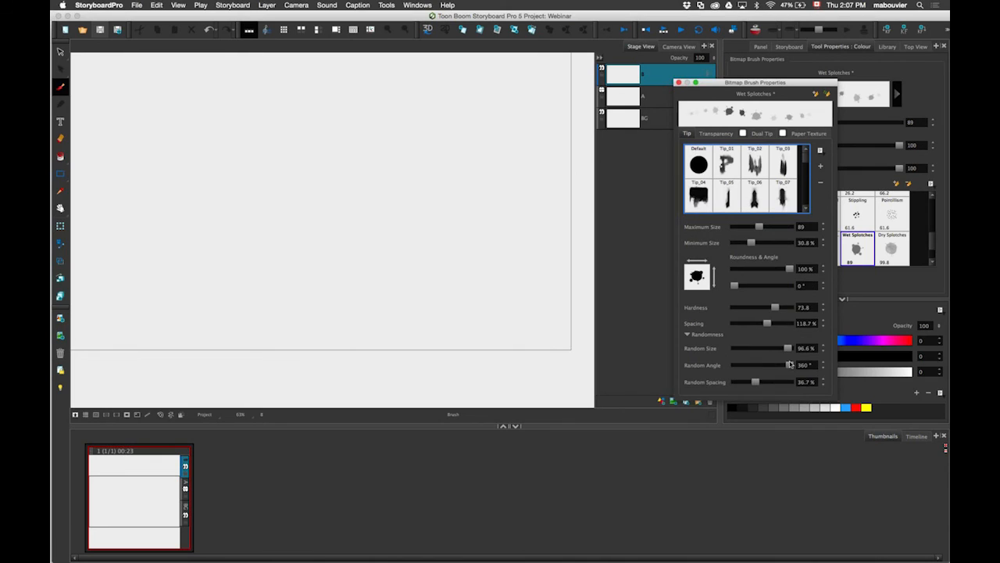
left_click_drag(789, 364, 696, 386)
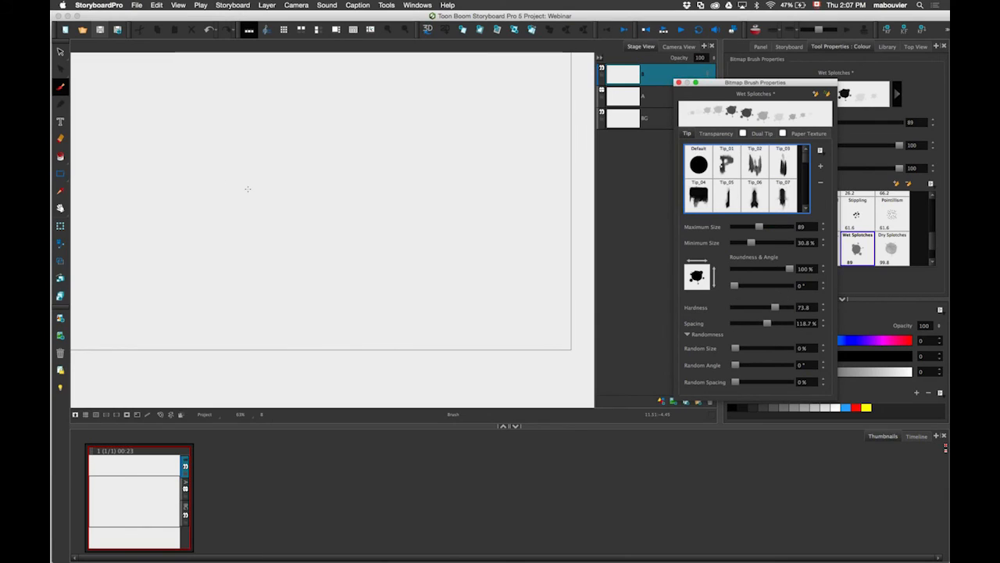
left_click_drag(177, 191, 351, 181)
mouse_move(357, 220)
left_mouse_down()
mouse_move(218, 277)
mouse_move(352, 263)
mouse_move(481, 281)
mouse_move(460, 298)
left_mouse_up()
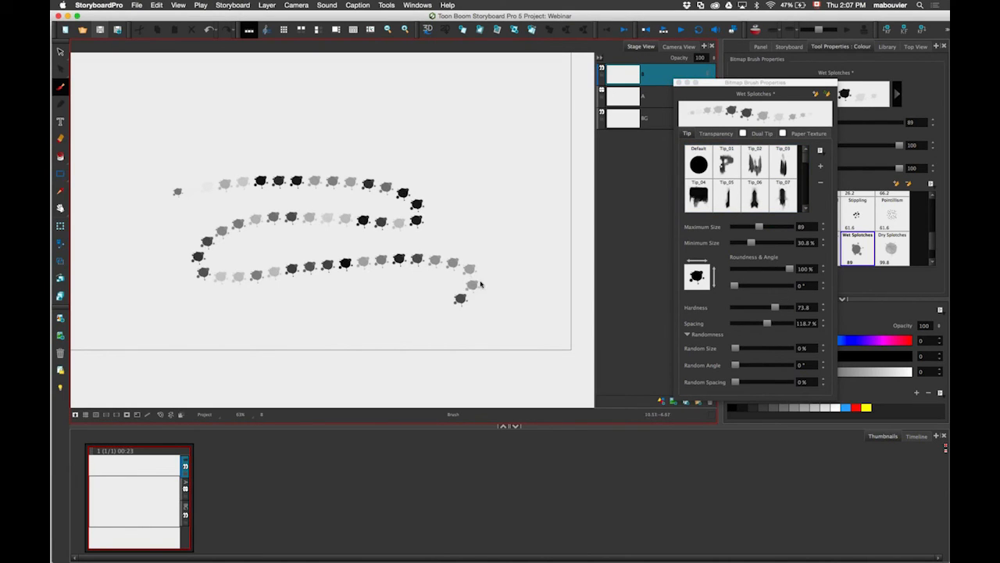
Step: Set the brush tip's spacing to 20.9%
left_click(806, 323)
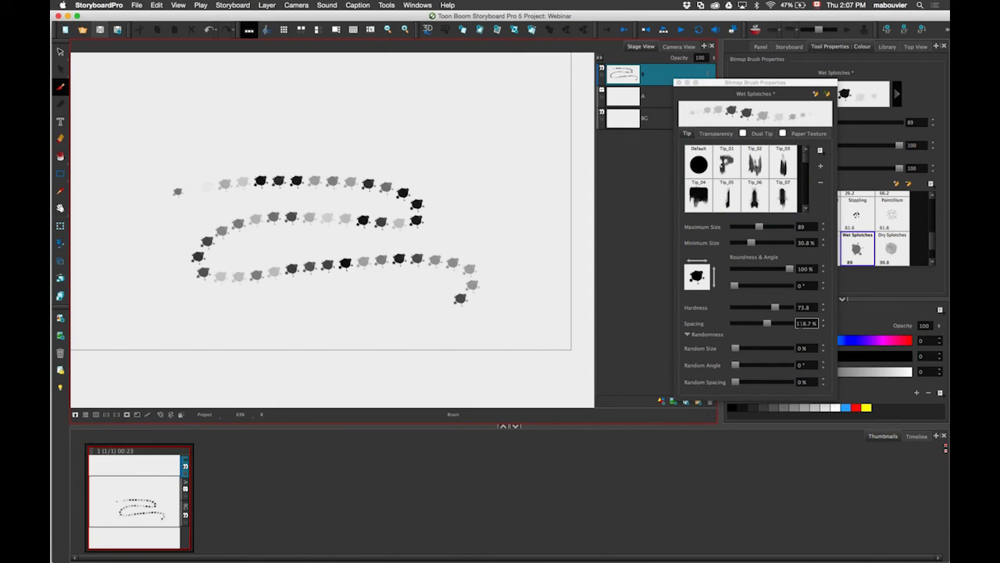
left_click(806, 323)
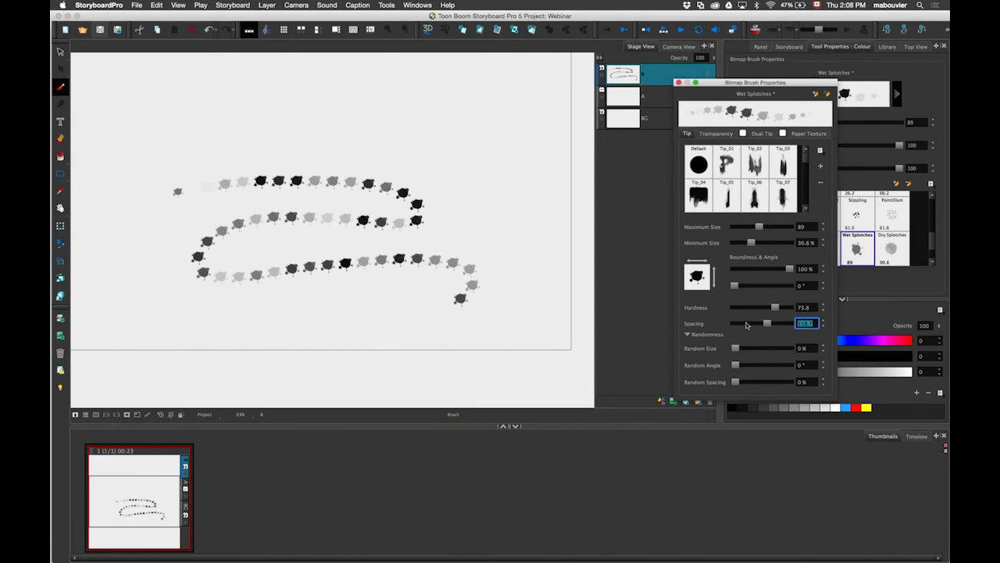
left_click_drag(746, 325, 740, 324)
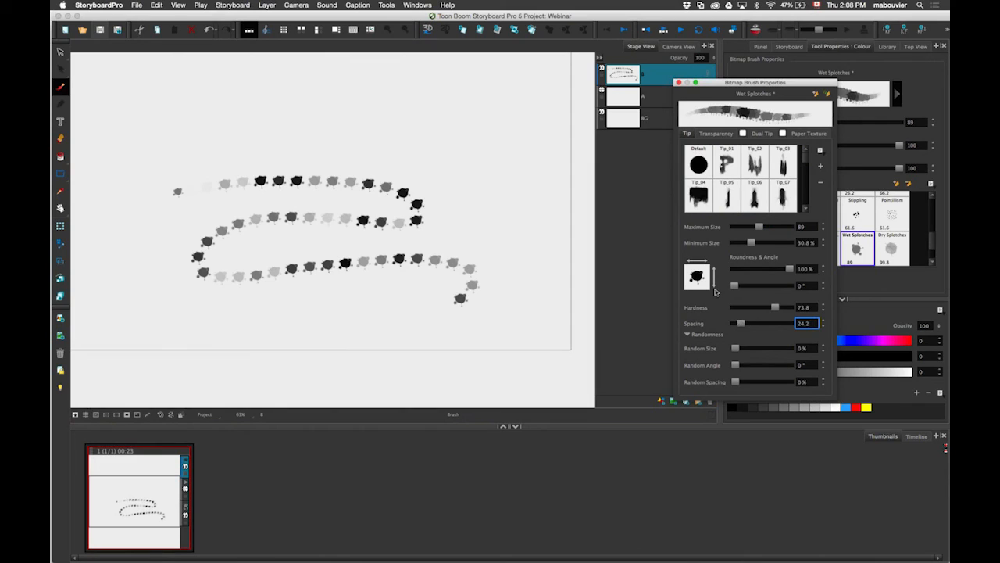
Step: Draw curved vertical test strokes with the closer spacing and undo all the strokes on the layer
mouse_move(324, 119)
left_mouse_down()
mouse_move(332, 164)
mouse_move(425, 317)
left_mouse_up()
key("super+z")
key("super+z")
key("super+z")
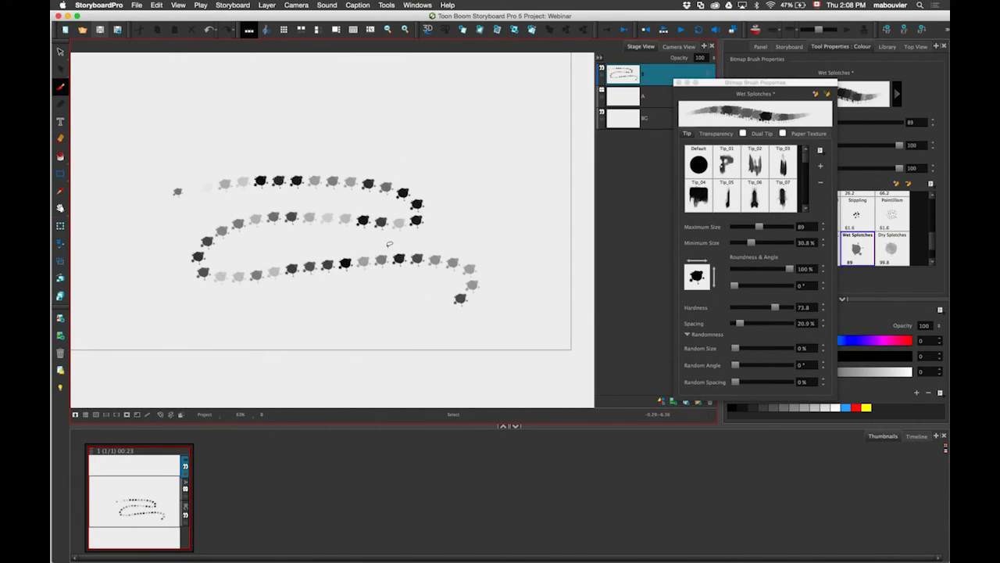
left_click_drag(455, 309, 458, 323)
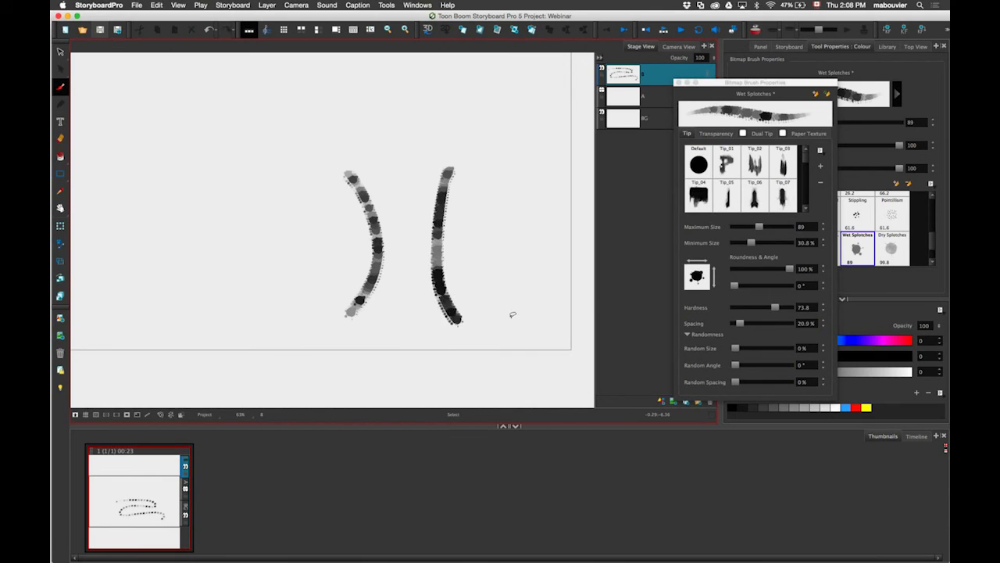
key("super+z")
key("super+z")
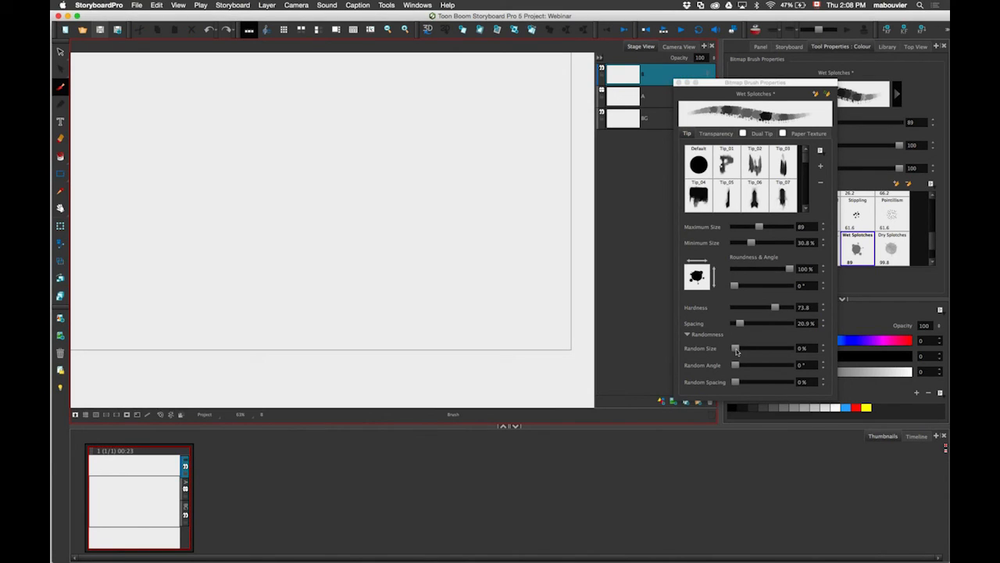
Step: Set the tip's random angle to 360°, draw a large looping test stroke and undo it
left_click_drag(756, 367, 788, 366)
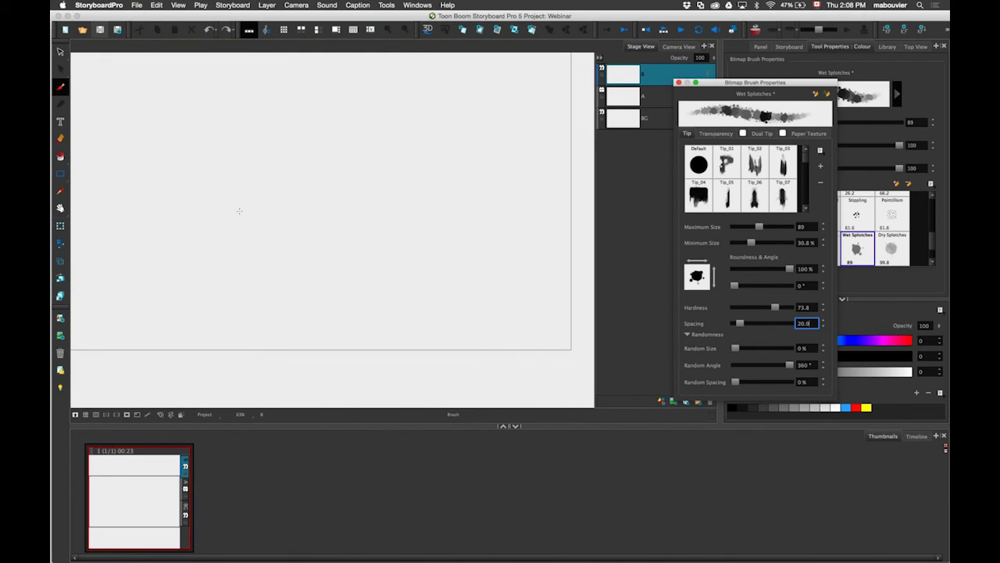
mouse_move(237, 209)
left_mouse_down()
mouse_move(285, 237)
mouse_move(391, 268)
mouse_move(487, 183)
mouse_move(156, 224)
mouse_move(275, 305)
mouse_move(278, 338)
left_mouse_up()
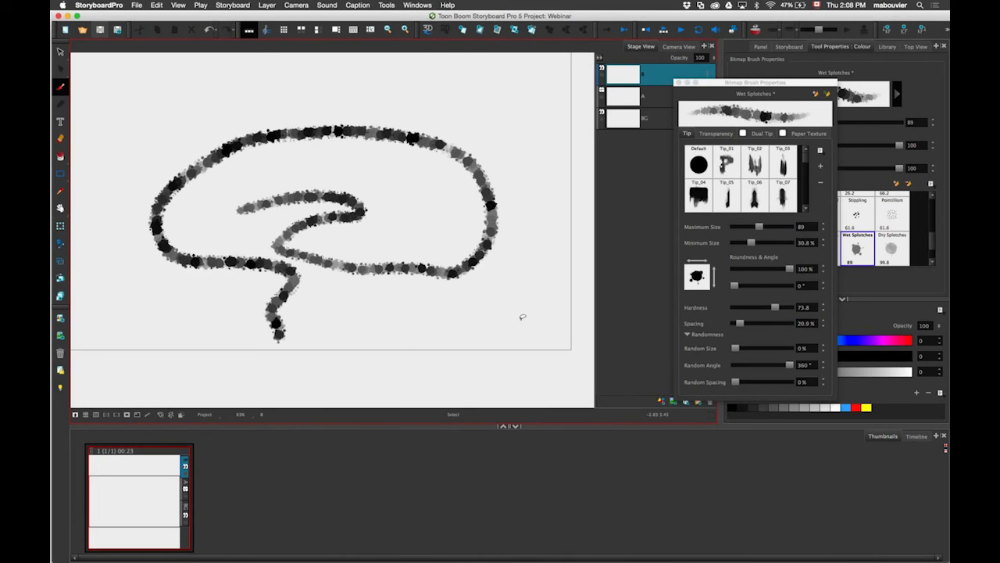
key("super+z")
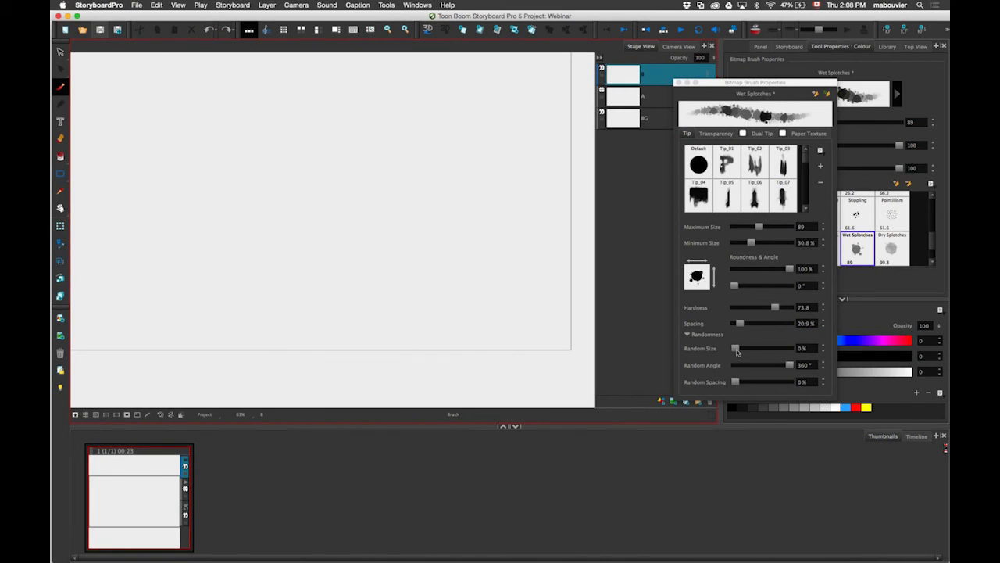
Step: Draw a winding test stroke with random size and spacing applied, and raise them to 51.7% and 34.7%
mouse_move(737, 352)
left_mouse_down()
mouse_move(752, 383)
mouse_move(757, 353)
left_mouse_up()
left_click_drag(292, 150, 353, 138)
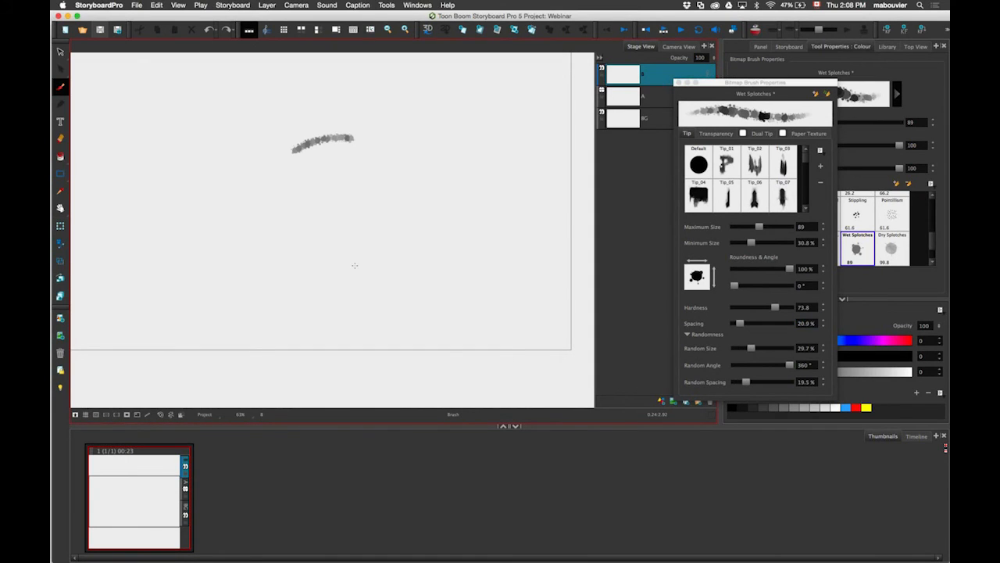
left_click_drag(355, 265, 348, 300)
left_click_drag(751, 348, 763, 350)
left_click_drag(746, 382, 750, 382)
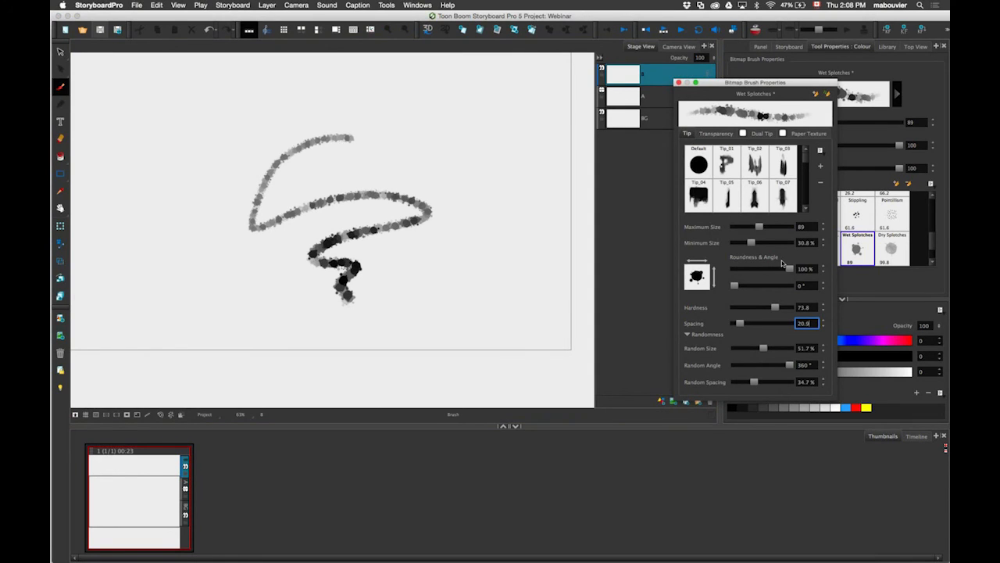
Step: Test the brush with its tip flattened to 15.9% roundness at 63°, and undo all the strokes on the layer
mouse_move(788, 268)
left_mouse_down()
mouse_move(740, 273)
mouse_move(746, 295)
left_mouse_up()
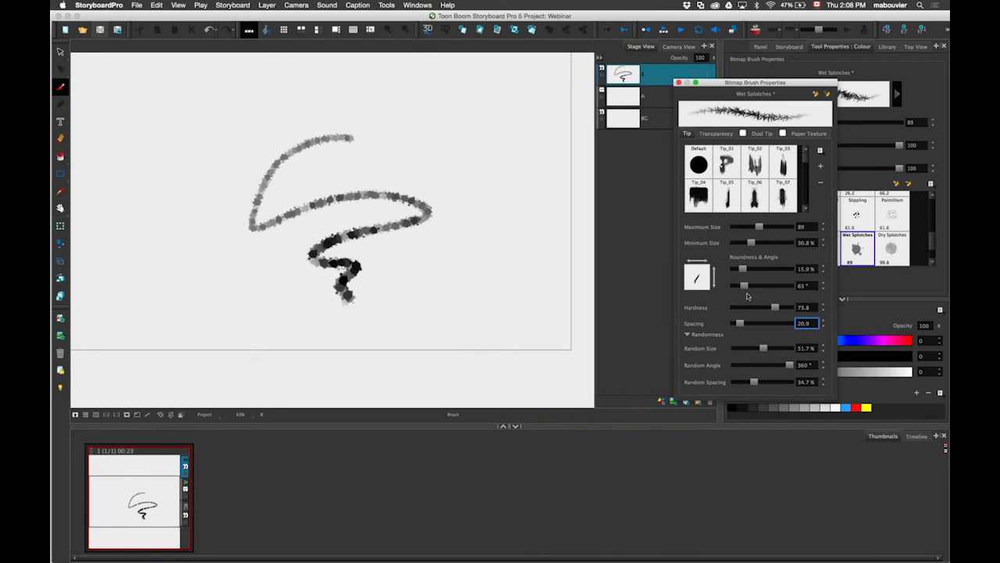
left_click_drag(347, 129, 473, 122)
mouse_move(360, 128)
left_mouse_down()
mouse_move(167, 216)
mouse_move(209, 302)
left_mouse_up()
key("super+z")
key("super+z")
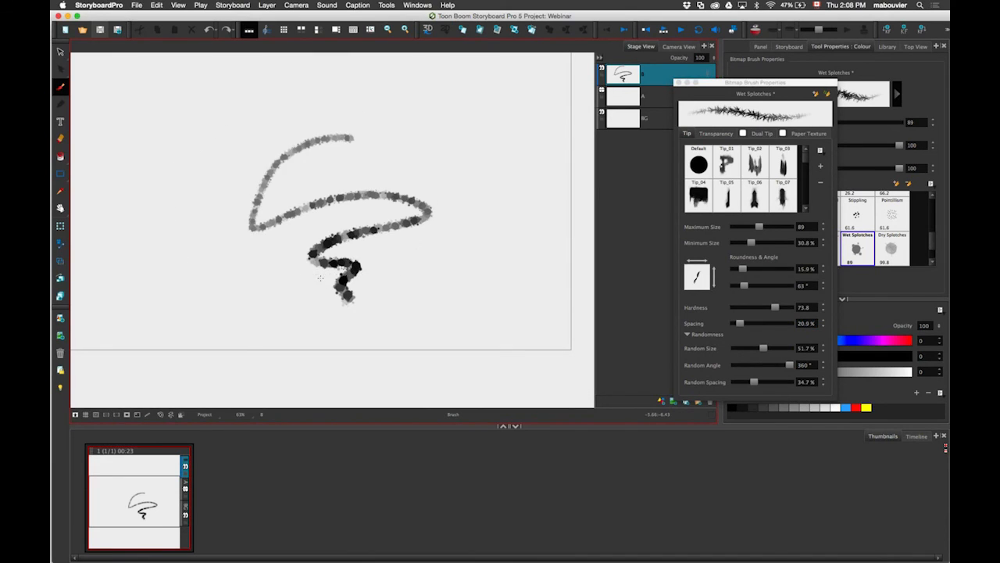
key("super+z")
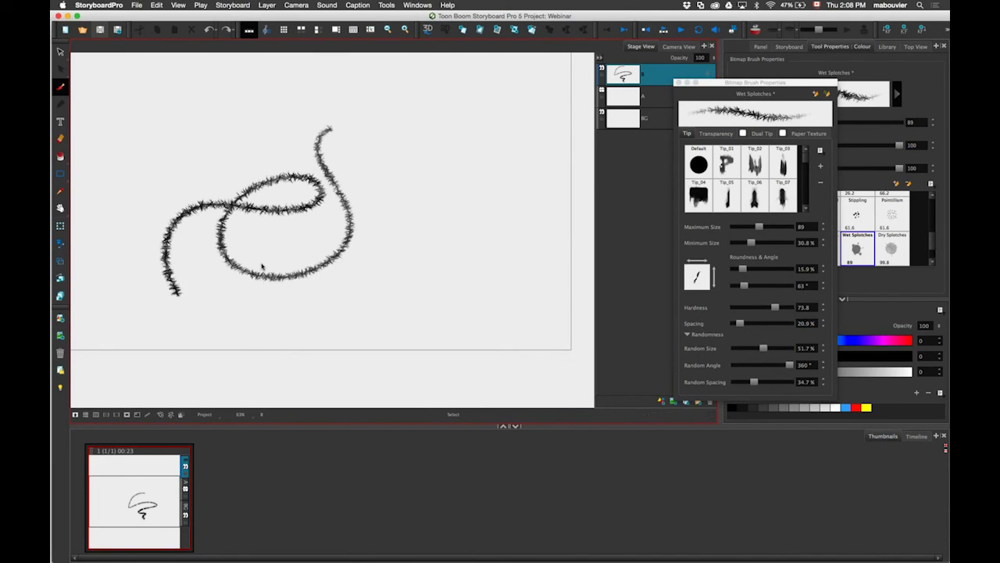
key("super+z")
Step: Set the tip spacing to 45.8% and restore the brush tip's full roundness
left_click(746, 324)
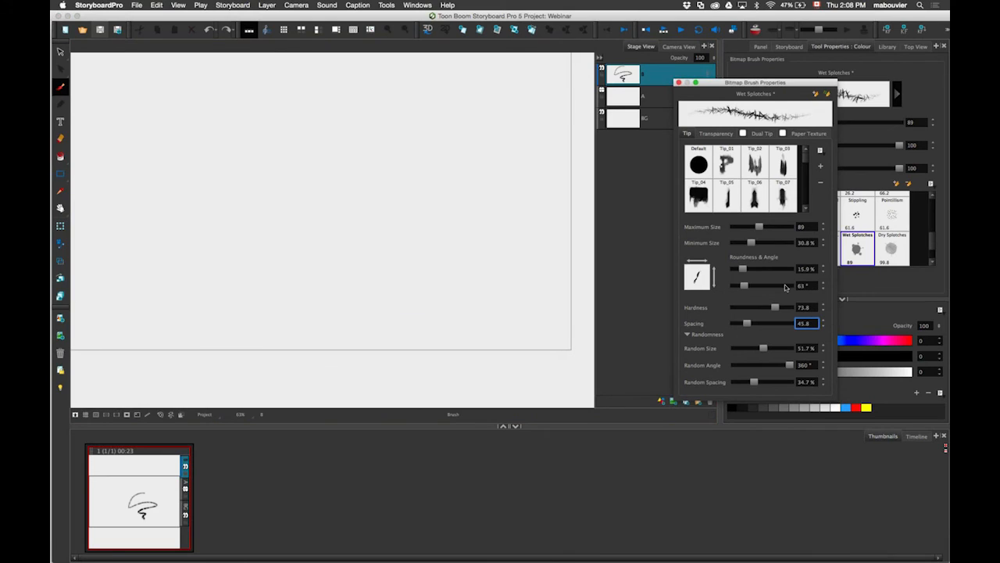
mouse_move(784, 286)
left_mouse_down()
mouse_move(794, 286)
mouse_move(772, 269)
mouse_move(792, 270)
left_mouse_up()
Step: Set the brush's transparency to 100 maximum flow, 59.8% minimum flow and 96.4 maximum opacity
left_click(716, 134)
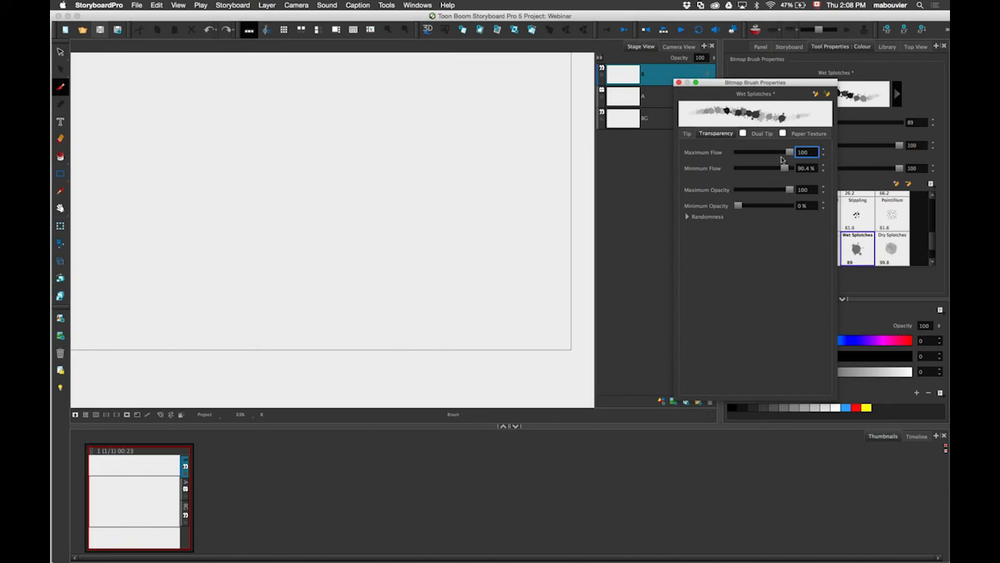
mouse_move(790, 154)
left_mouse_down()
mouse_move(770, 153)
mouse_move(792, 154)
left_mouse_up()
left_click_drag(785, 168, 758, 171)
left_click(769, 170)
left_click_drag(790, 192, 787, 193)
Step: Reveal the transparency randomness settings, try a high random flow, and set random flow and random opacity to 0%
left_click(688, 218)
left_click_drag(741, 233, 787, 231)
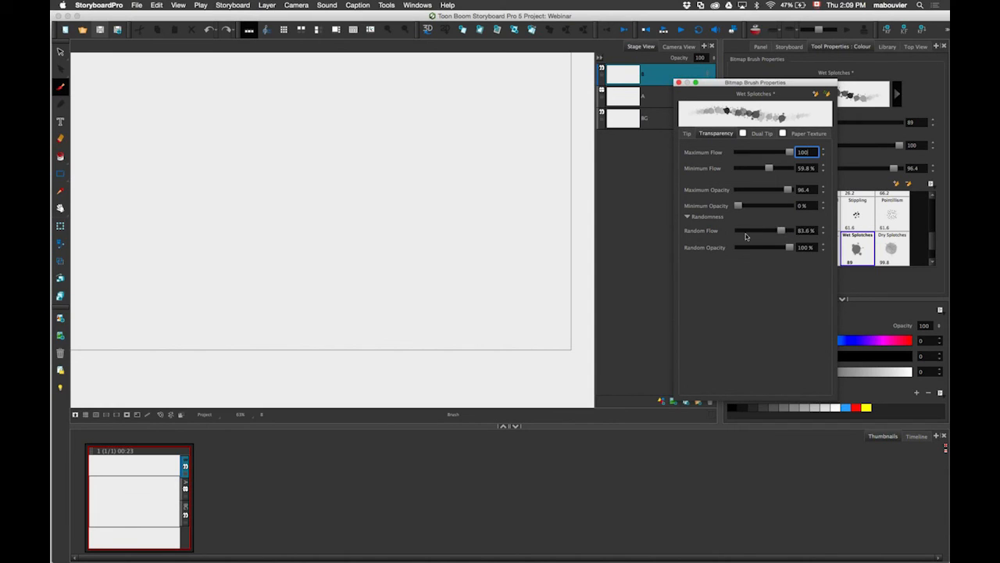
left_click_drag(747, 237, 718, 236)
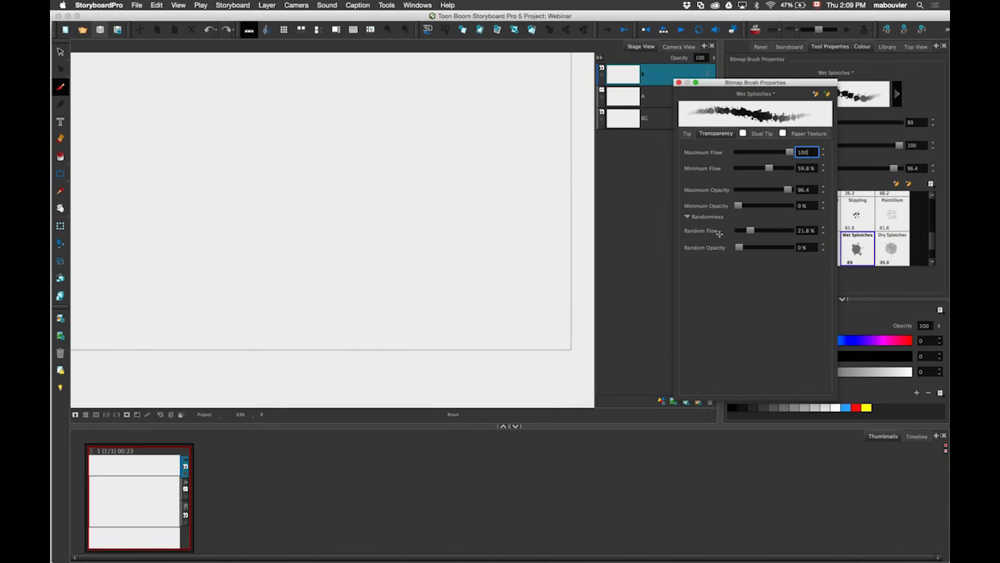
Step: Draw two long winding test strokes across the drawing area and undo the second one
mouse_move(183, 154)
left_mouse_down()
mouse_move(384, 134)
mouse_move(357, 177)
mouse_move(507, 157)
left_mouse_up()
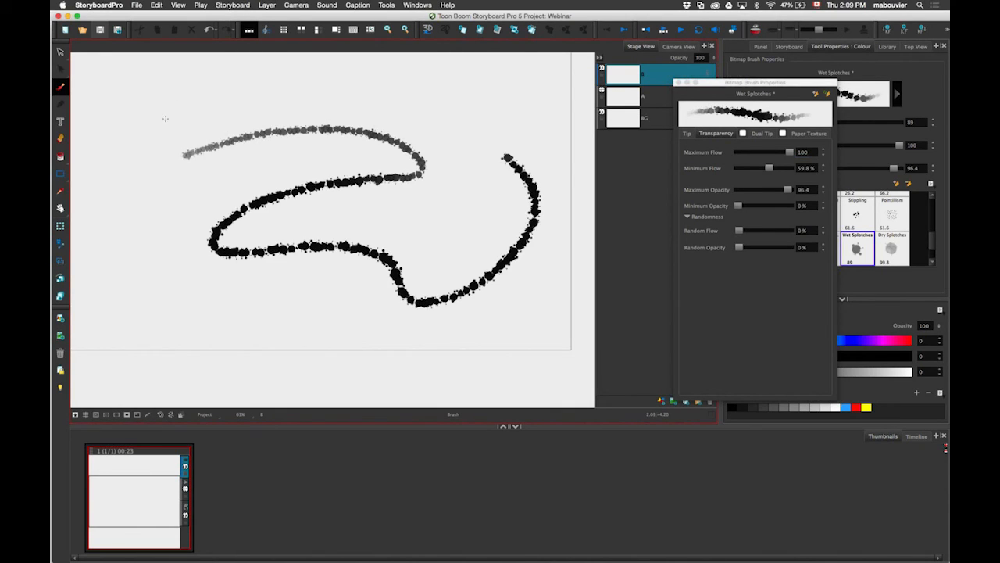
mouse_move(126, 113)
left_mouse_down()
mouse_move(426, 72)
mouse_move(211, 265)
mouse_move(388, 322)
left_mouse_up()
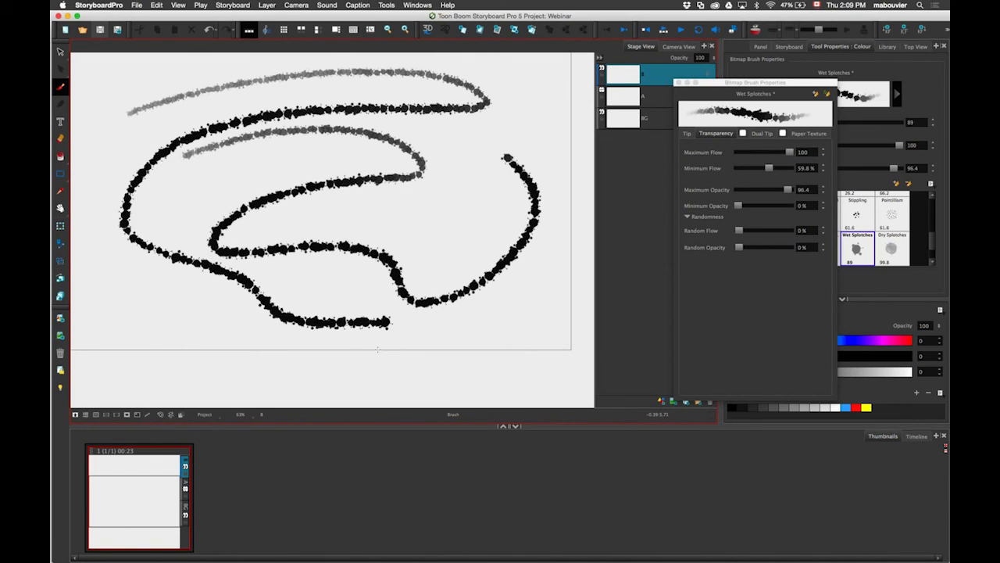
key("super+z")
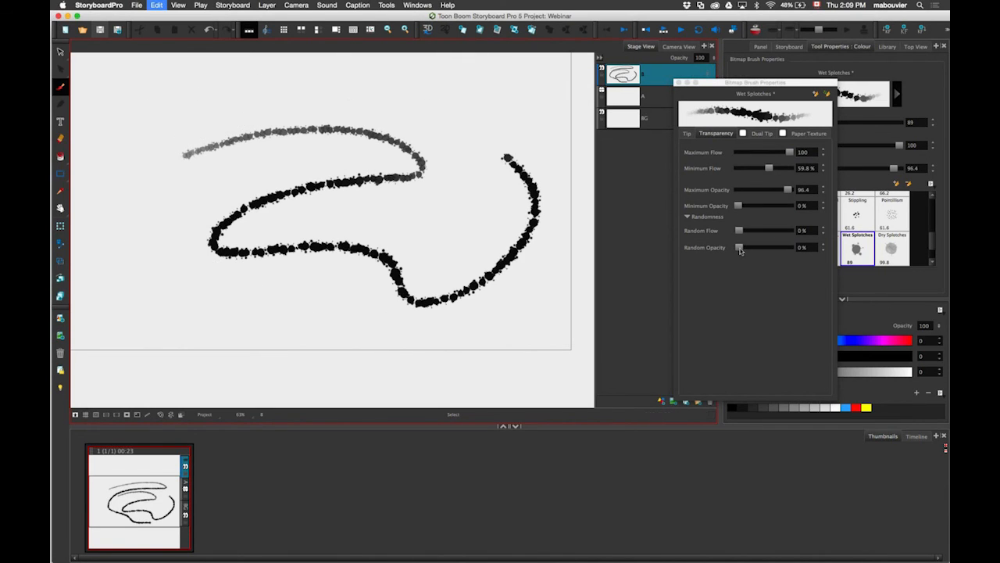
Step: Set the random opacity to 100%, draw short test strokes and undo every stroke on the layer
left_click_drag(740, 247, 802, 248)
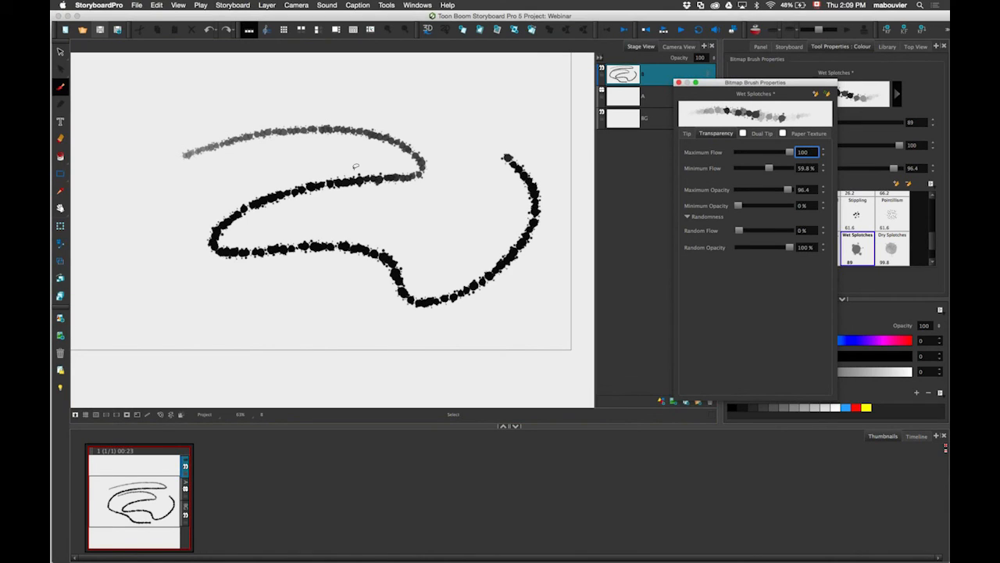
left_click_drag(353, 191, 419, 111)
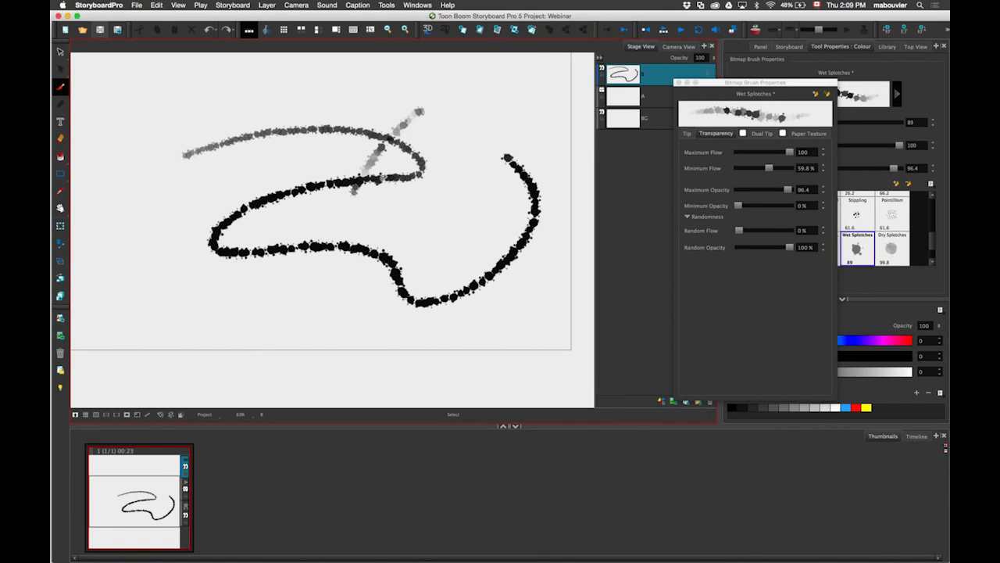
key("super+z")
key("super+z")
left_click_drag(203, 133, 364, 181)
key("super+z")
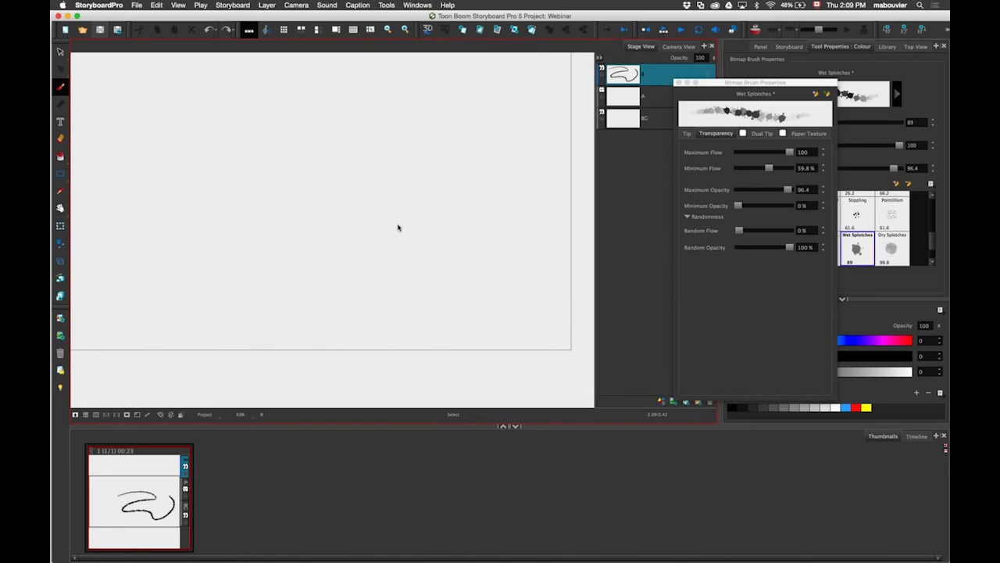
Step: Enable the brush's dual tip, try the Combine blend mode and set it back to Multiply
left_click(743, 135)
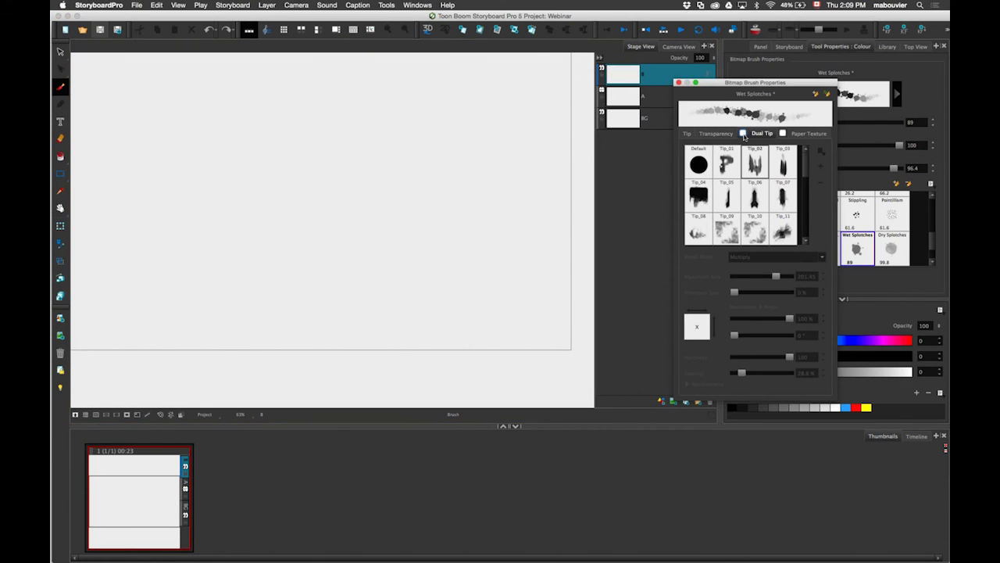
left_click(743, 134)
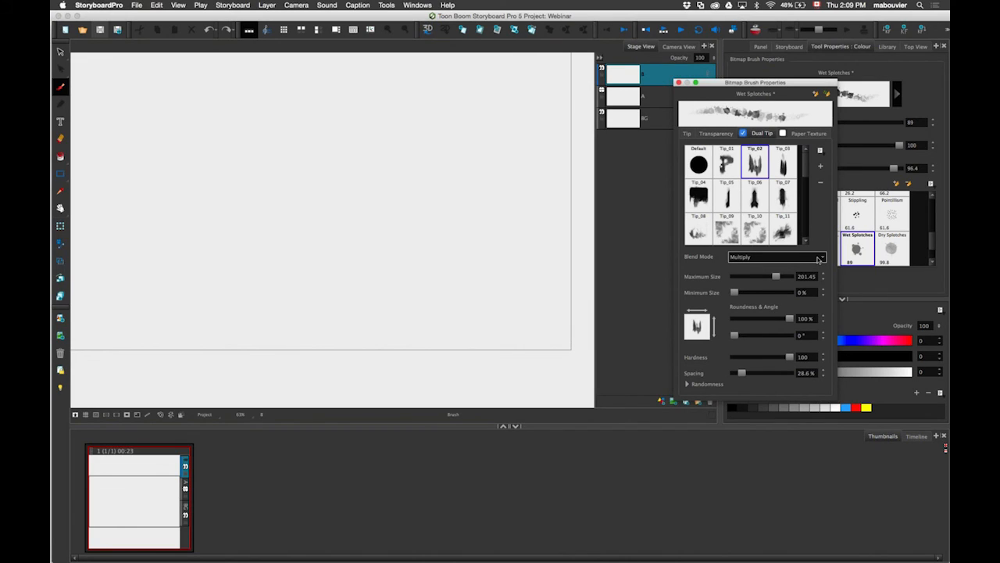
left_click(820, 258)
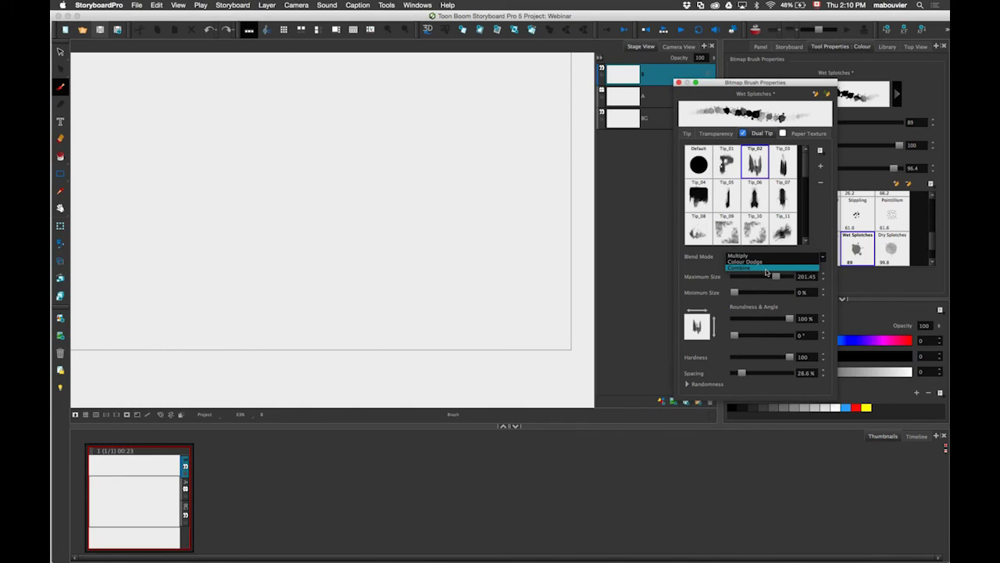
left_click(765, 268)
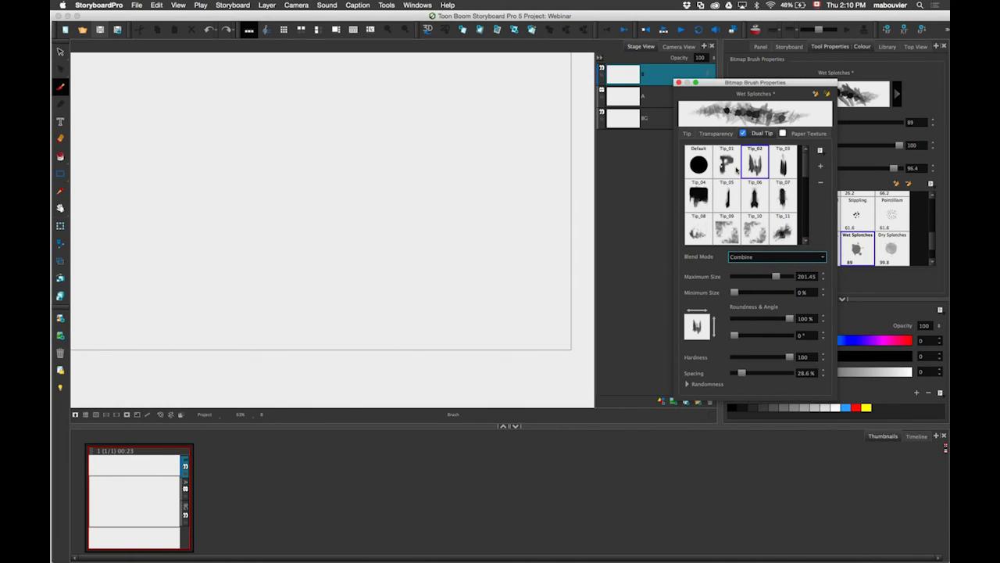
left_click(753, 257)
left_click(754, 256)
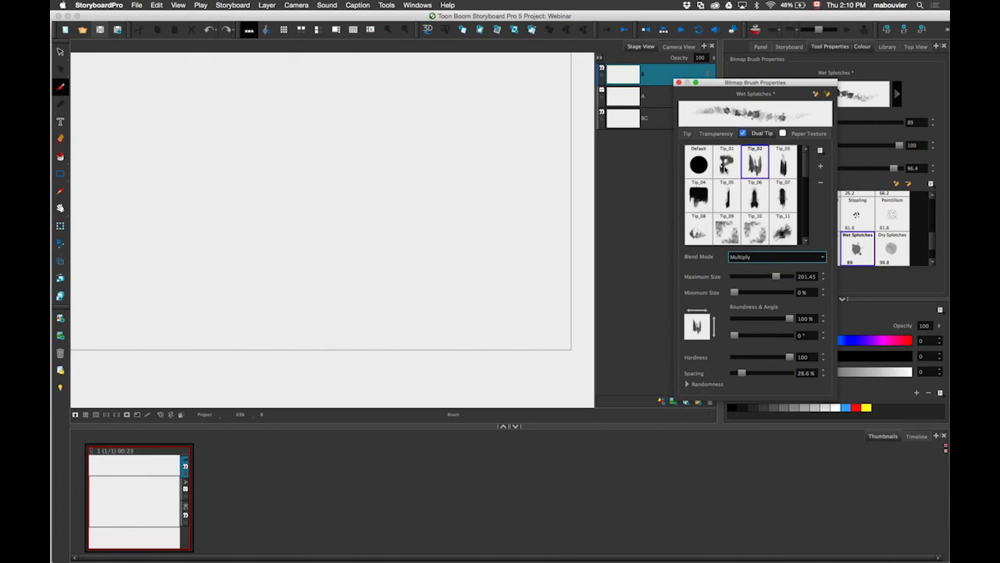
Step: Use Tip_01 as the dual tip with a maximum size of 36.6 and draw two winding test strokes
left_click(726, 165)
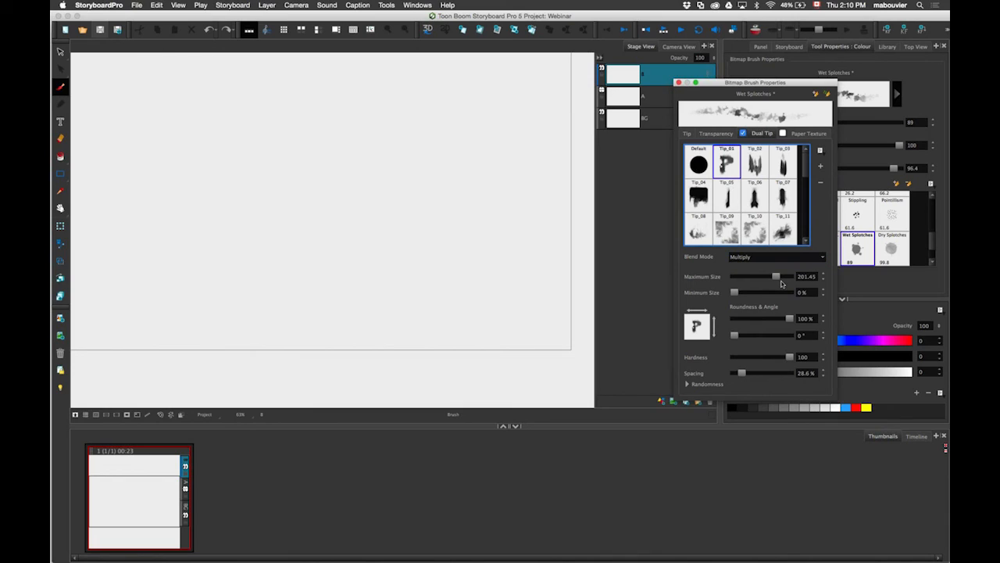
left_click(727, 232)
left_click_drag(775, 278, 739, 279)
mouse_move(369, 118)
left_mouse_down()
mouse_move(279, 134)
mouse_move(338, 273)
left_mouse_up()
key("2")
key("2")
key("2")
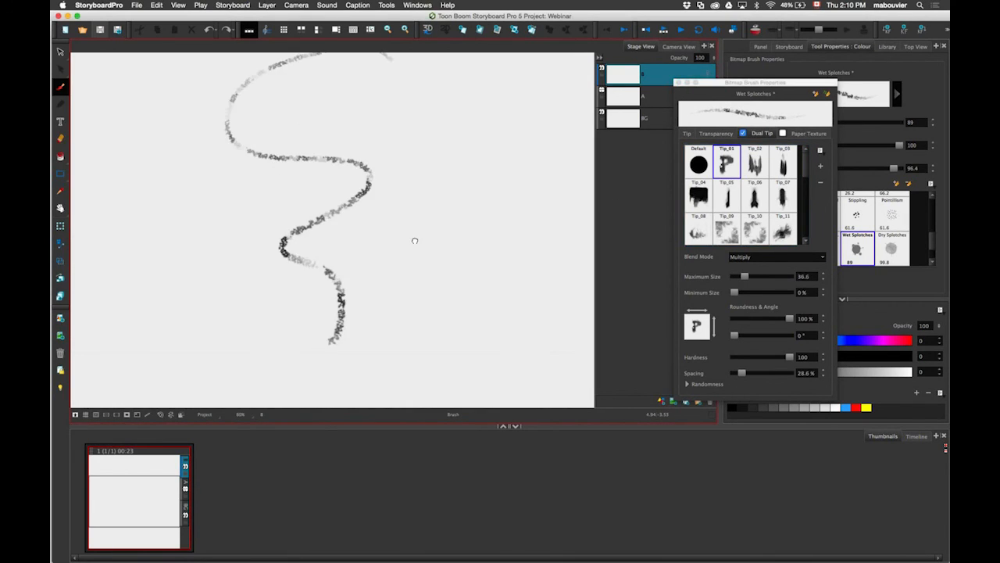
left_click_drag(415, 240, 310, 266)
left_click_drag(428, 122, 462, 358)
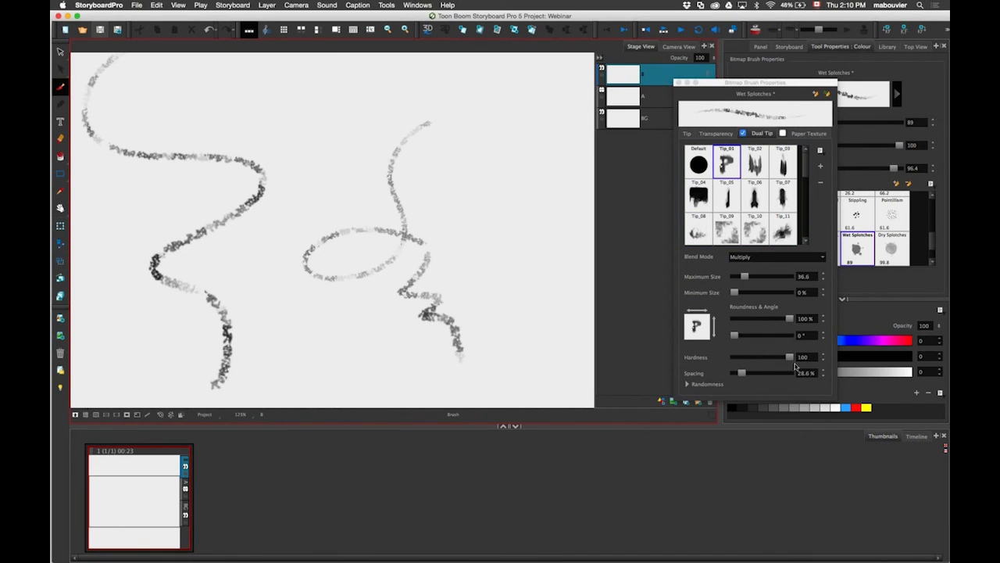
Step: Set the dual tip's hardness to 55 and draw two looping test strokes over the existing ones
left_click(761, 358)
left_click(760, 358)
left_click_drag(273, 209, 435, 253)
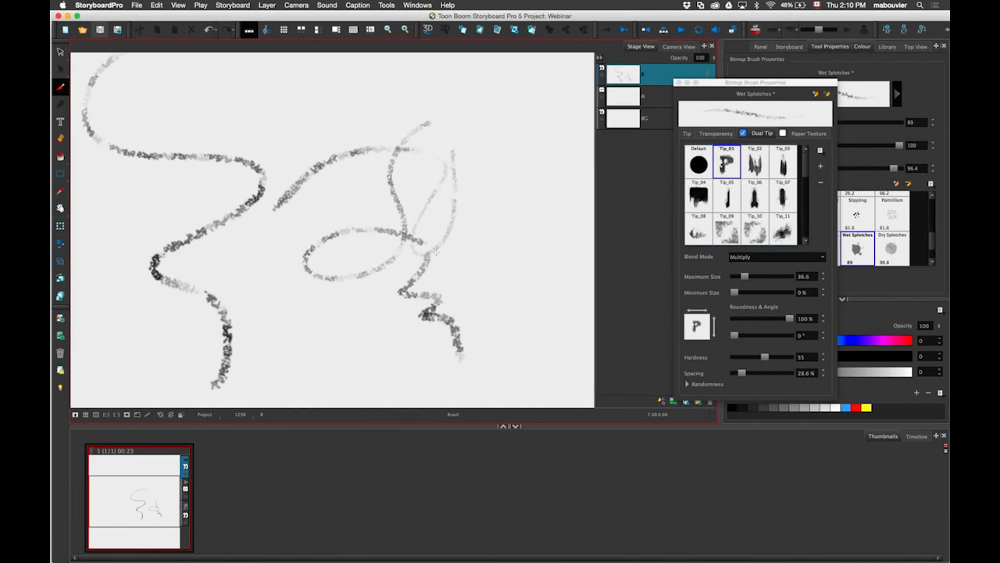
left_click_drag(275, 209, 428, 302)
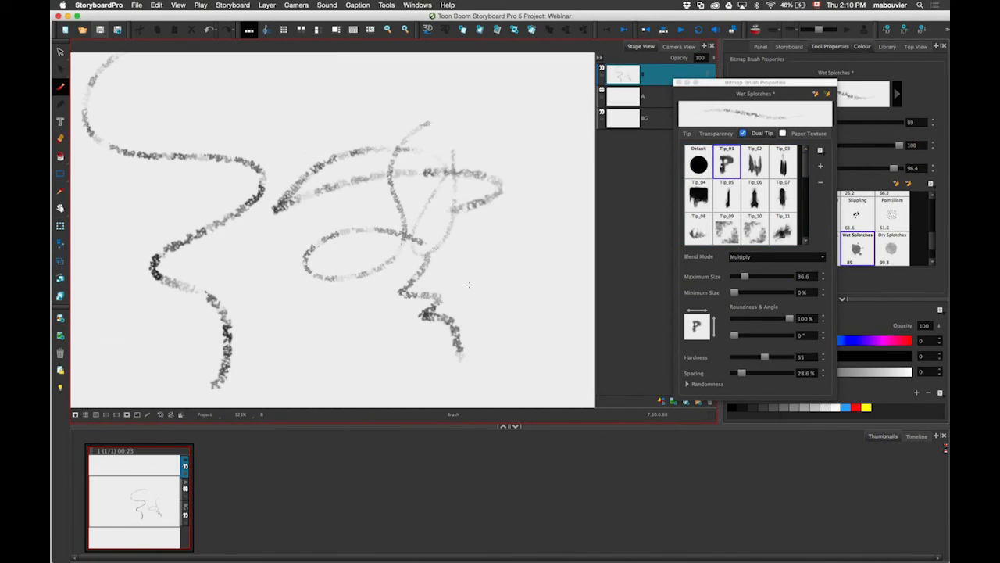
Step: Reveal the dual tip's randomness settings, switch the dual tip to Tip_13 and draw a test stroke
left_click(688, 384)
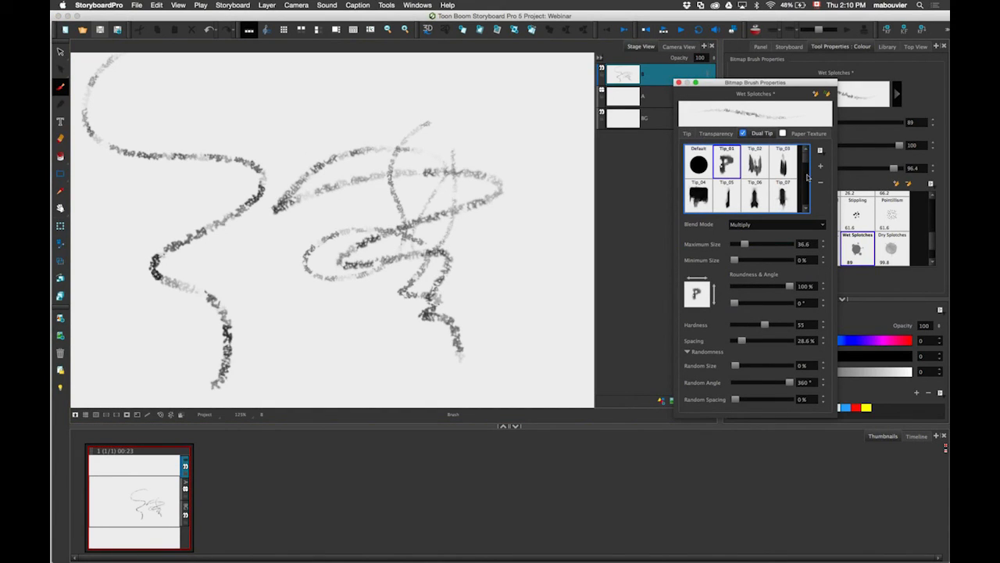
scroll(807, 177, "down", 3)
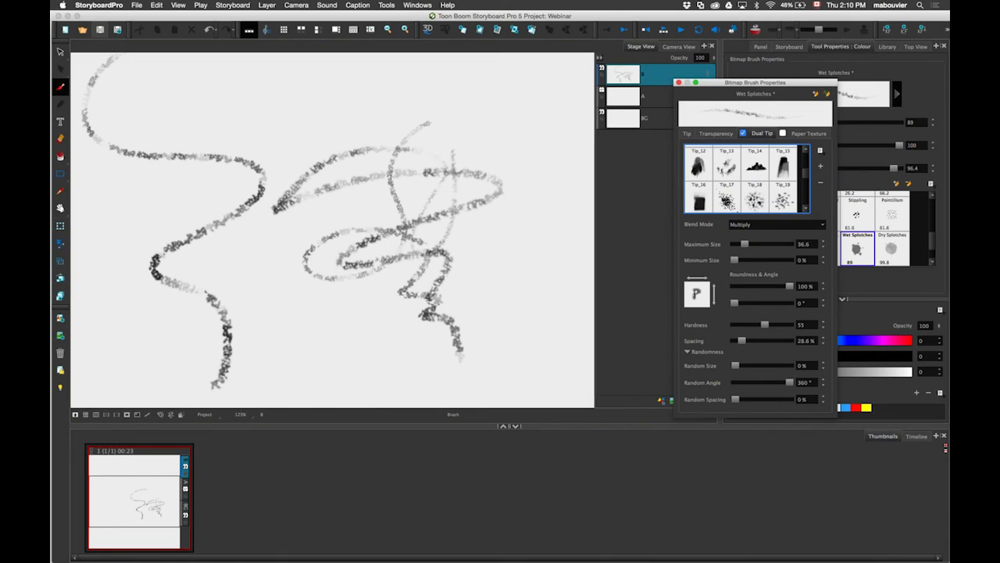
left_click(726, 165)
left_click_drag(400, 177, 350, 385)
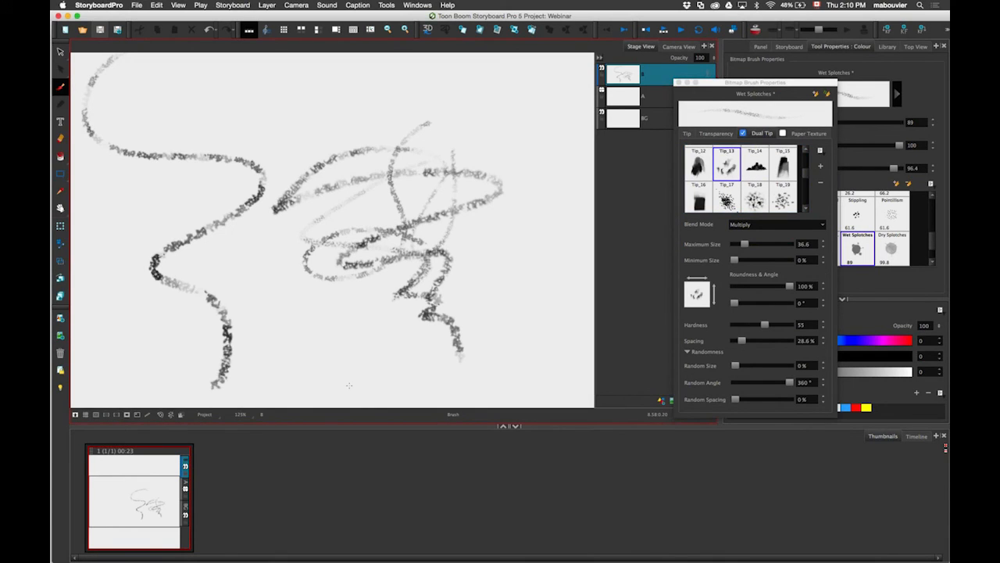
Step: Delete all the test strokes from the layer
key("super+a")
key("Delete")
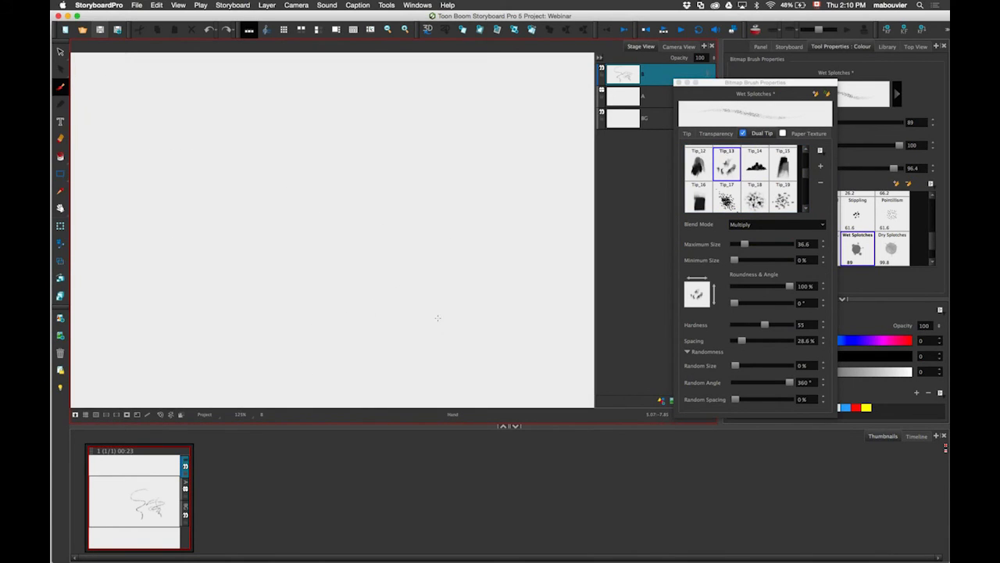
key("1")
key("1")
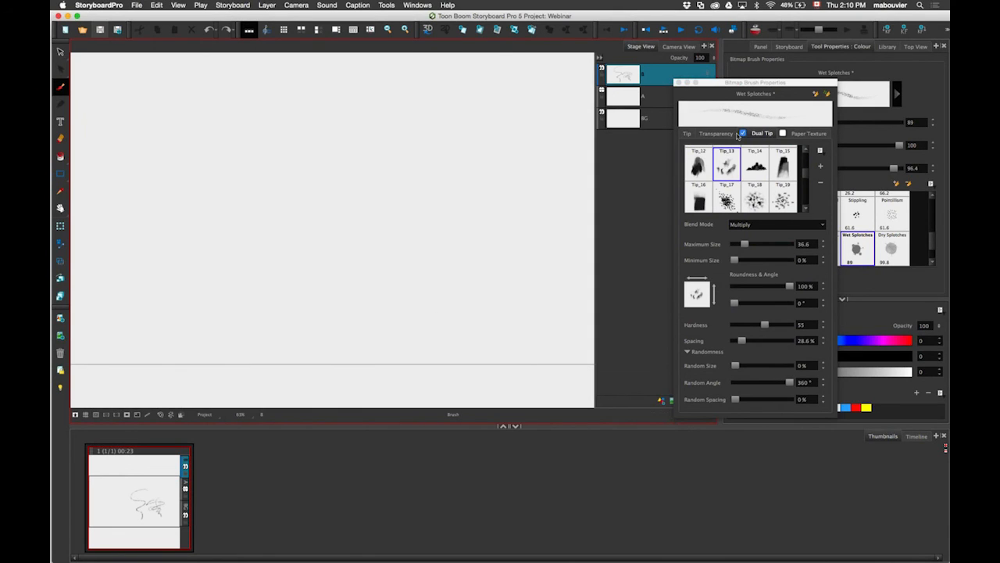
Step: Turn off the brush's dual tip and choose the Default round shape as its main tip
left_click(741, 134)
left_click(742, 133)
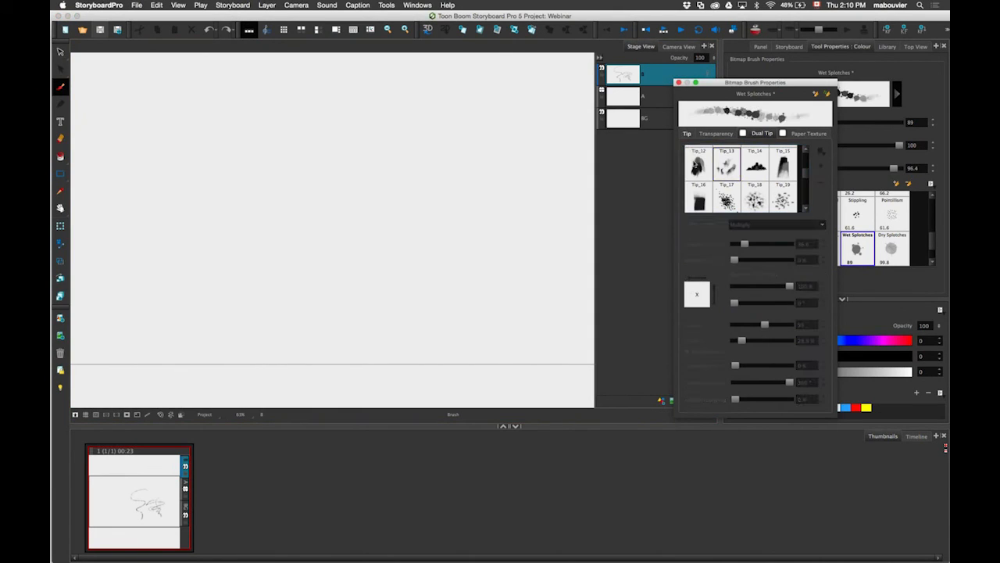
left_click(687, 133)
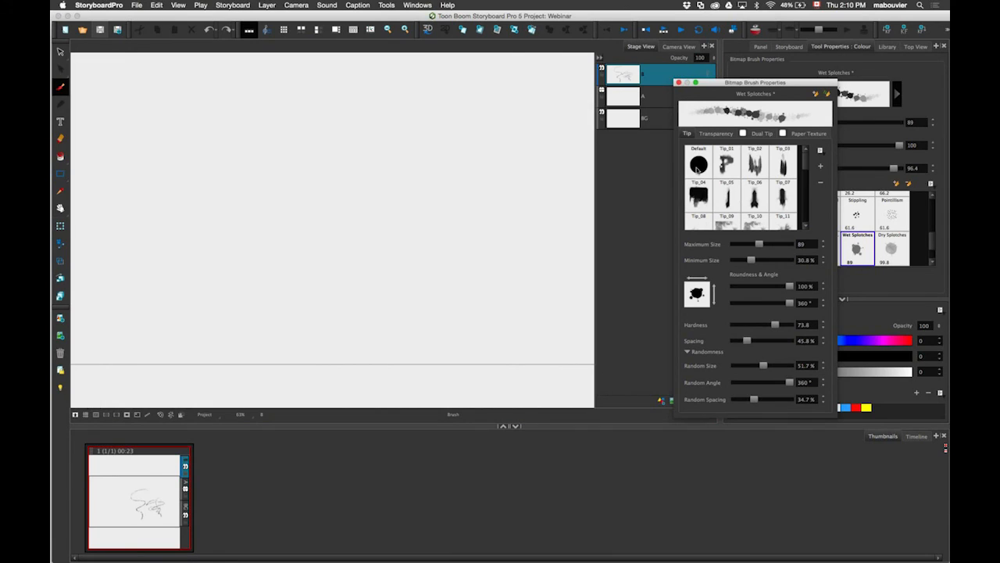
left_click(698, 166)
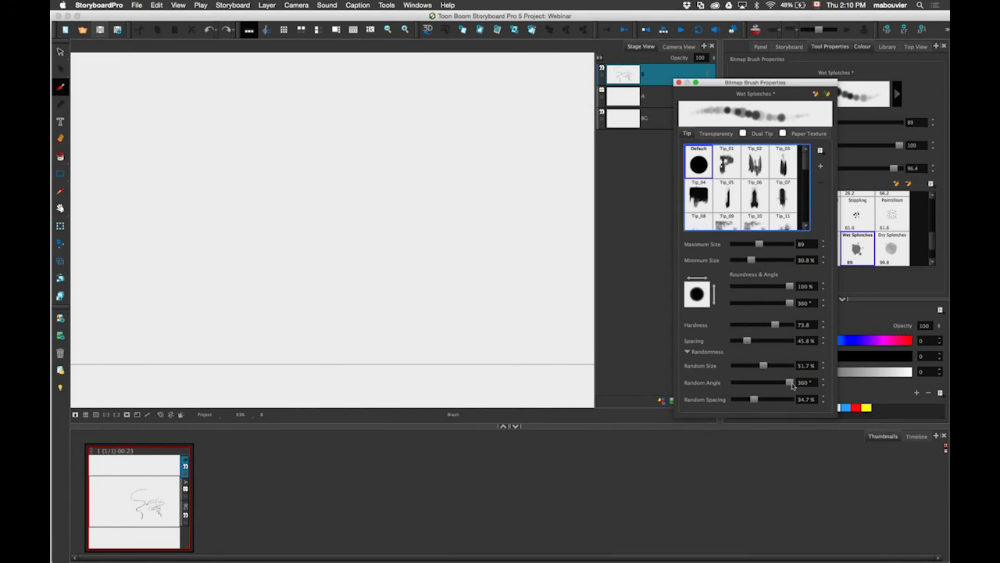
Step: Remove the brush's transparency randomness and set the tip's random size and random spacing to 0%
left_click(716, 133)
left_click_drag(789, 247, 736, 247)
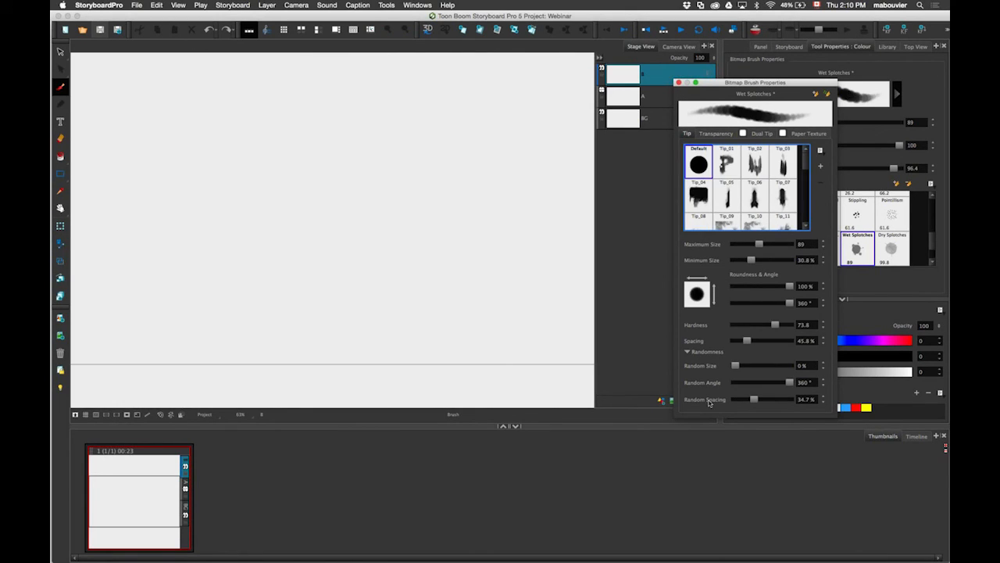
left_click_drag(753, 399, 709, 402)
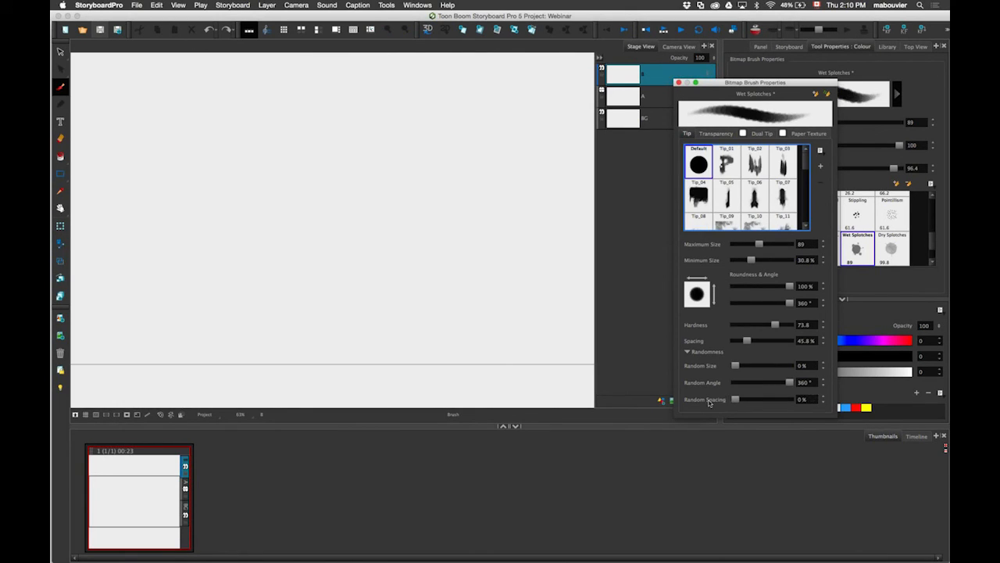
Step: Set the tip's spacing to 1%, drawing and undoing a test stroke before and after the change
left_click_drag(206, 194, 398, 324)
key("super+z")
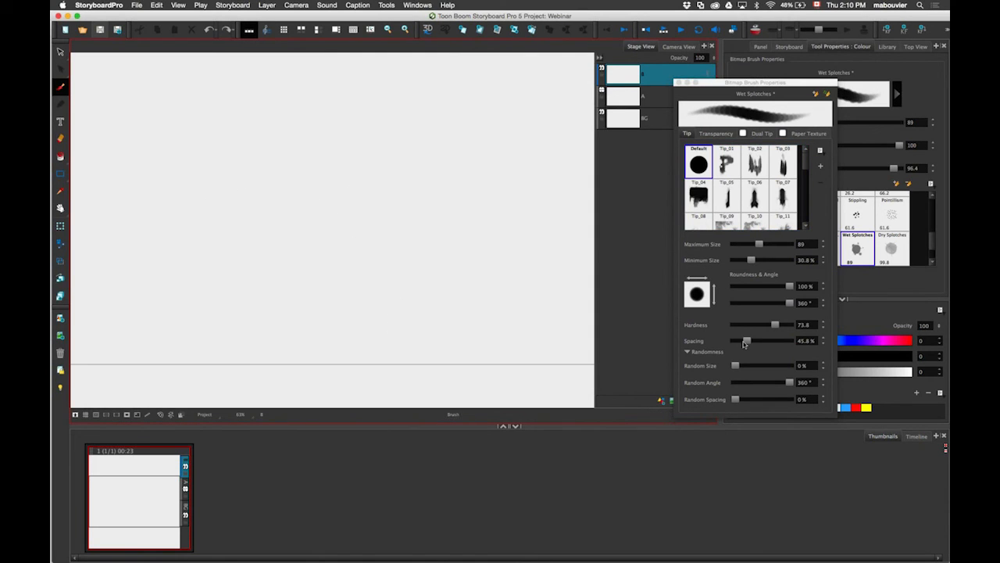
left_click_drag(744, 343, 734, 341)
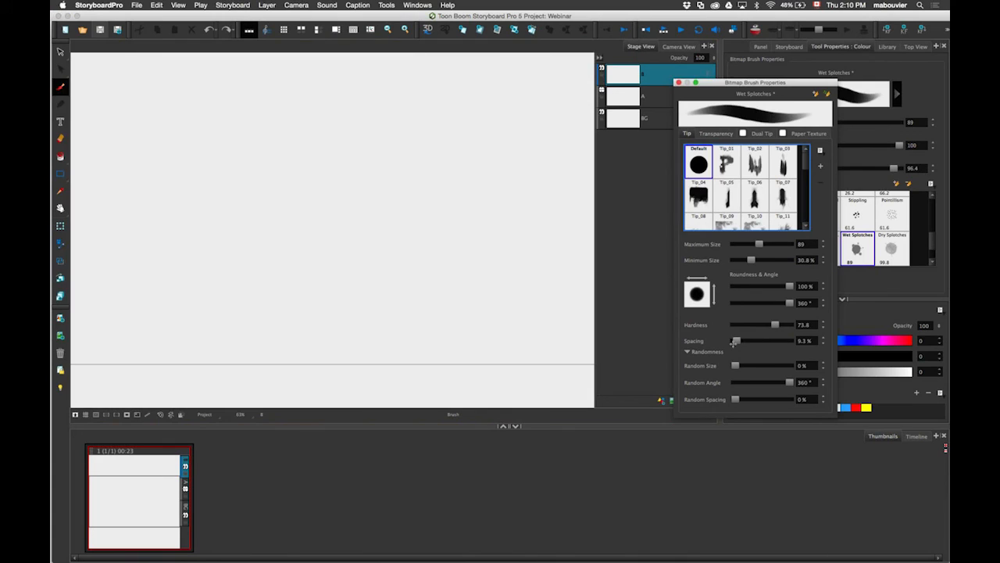
left_click_drag(437, 128, 362, 269)
left_click_drag(464, 290, 464, 285)
key("super+z")
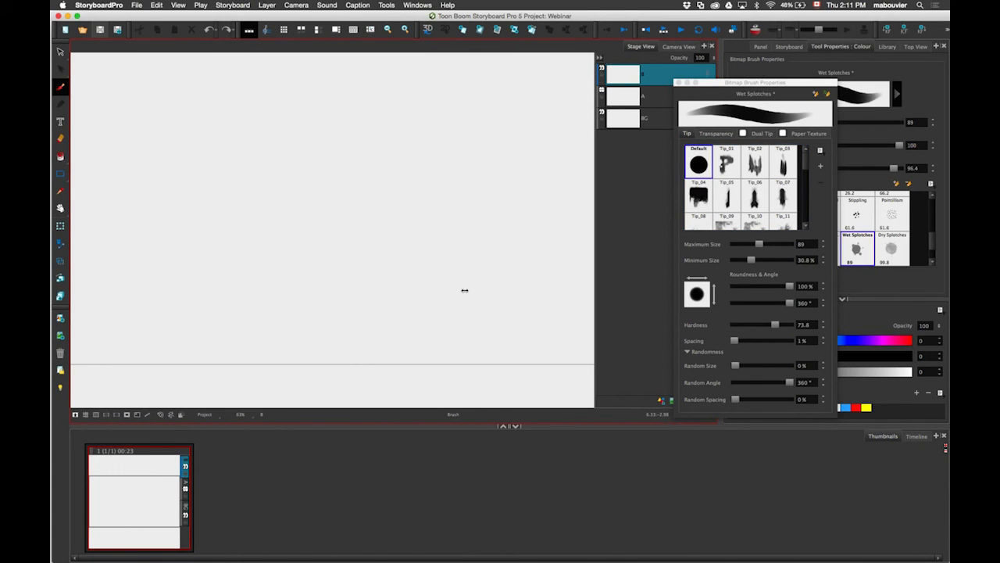
Step: Enable the brush's paper texture with Texture_1 and draw several winding textured strokes
left_click(805, 134)
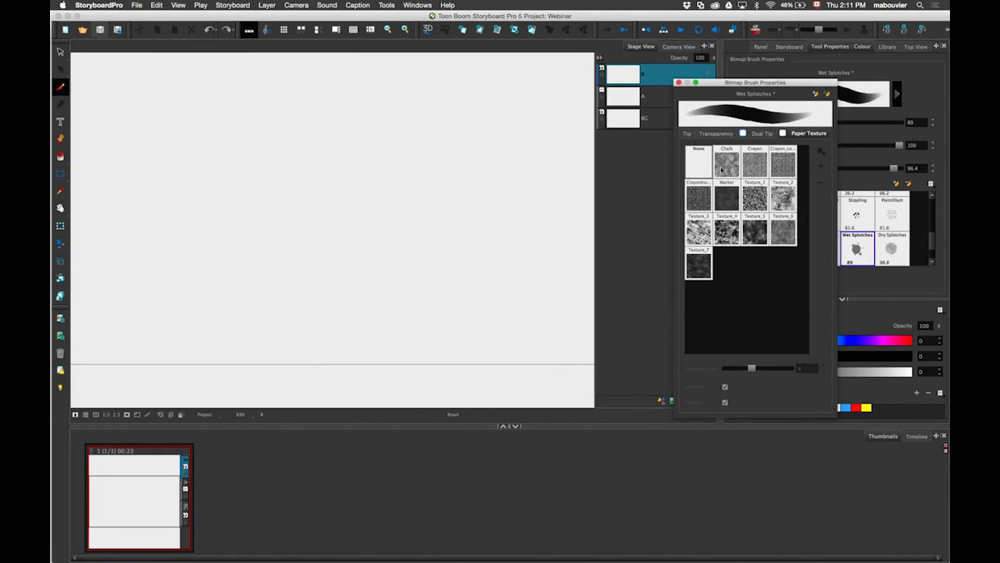
left_click(752, 199)
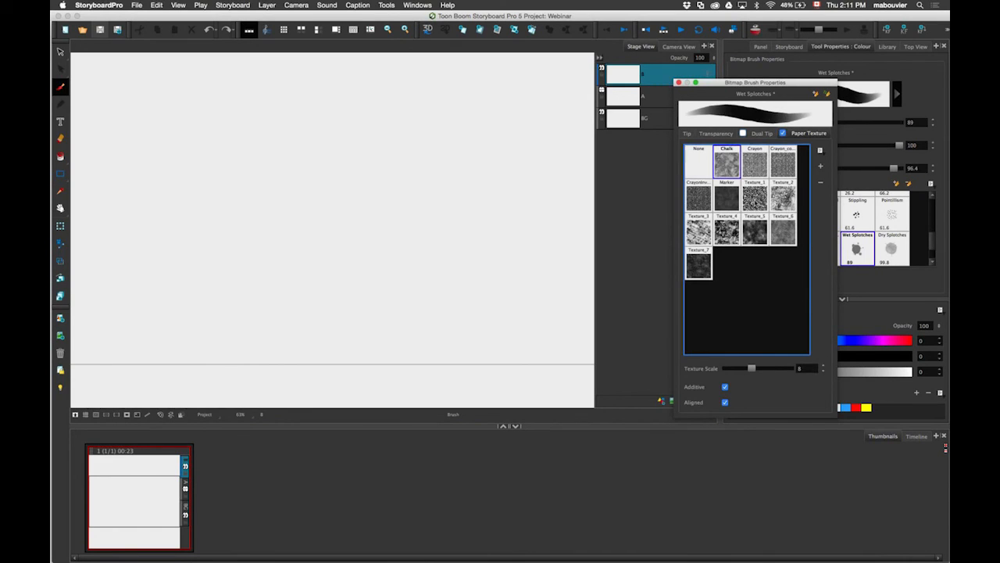
left_click_drag(397, 133, 287, 312)
mouse_move(524, 255)
left_mouse_down()
mouse_move(495, 268)
mouse_move(508, 216)
mouse_move(469, 127)
mouse_move(452, 151)
mouse_move(460, 184)
left_mouse_up()
mouse_move(269, 103)
left_mouse_down()
mouse_move(322, 85)
mouse_move(299, 134)
mouse_move(311, 149)
left_mouse_up()
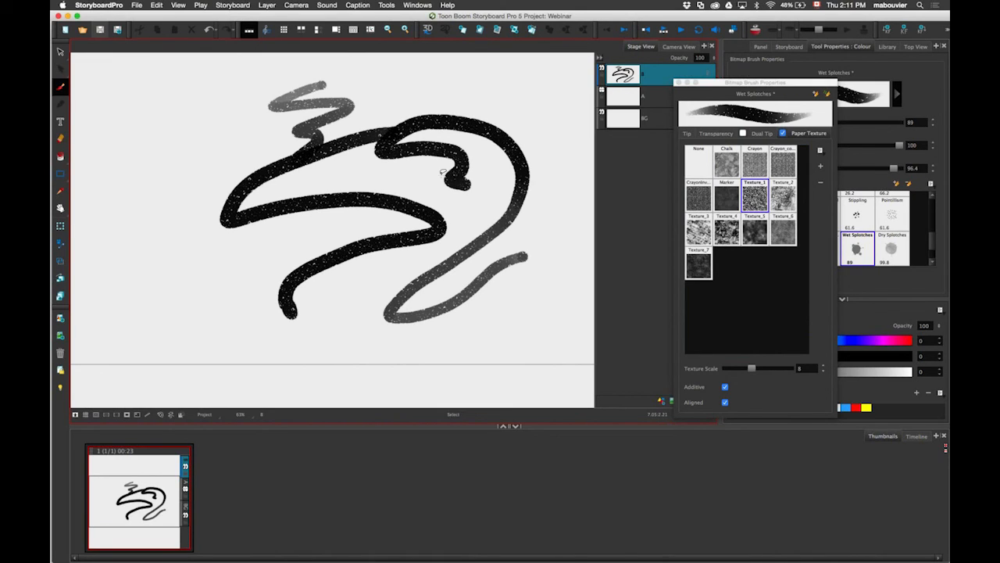
Step: Undo all the textured test strokes on the layer
key("ctrl+z")
key("ctrl+z")
key("ctrl+z")
key("ctrl+z")
key("alt+s")
key("alt+b")
key("ctrl+z")
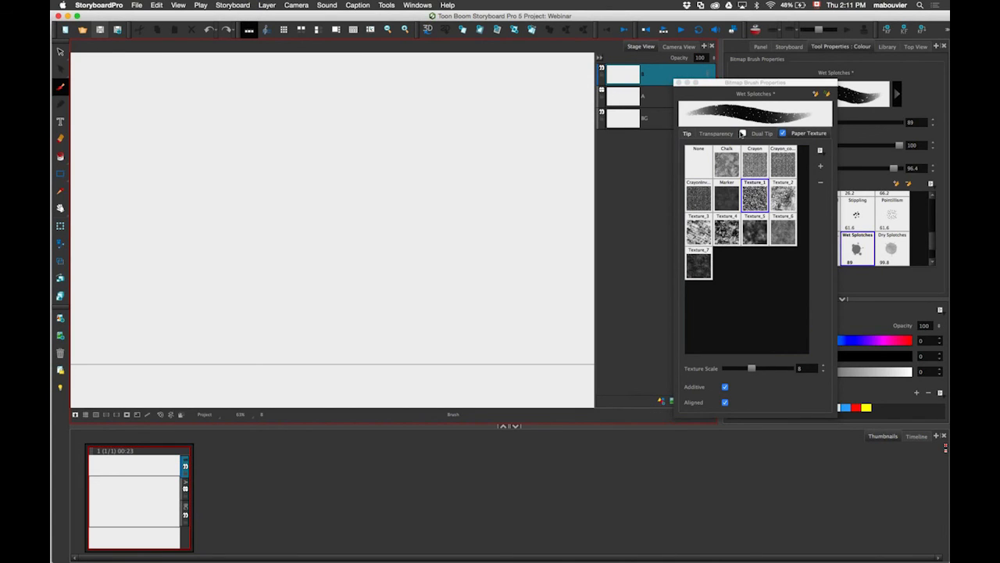
Step: Try the dual tip together with the paper texture on one looping stroke, turn the dual tip off and undo the stroke
left_click(743, 134)
left_click(687, 134)
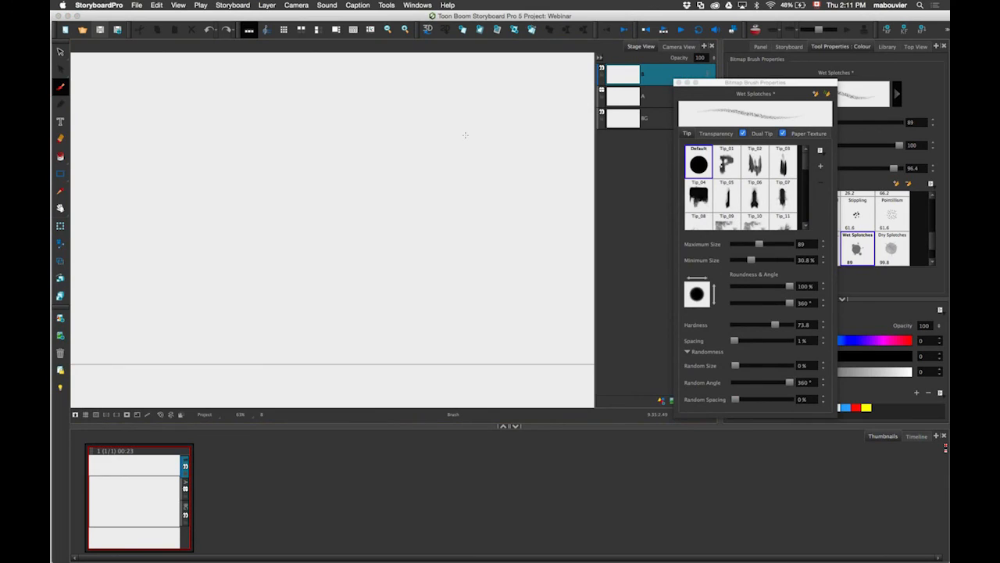
left_click_drag(327, 123, 381, 265)
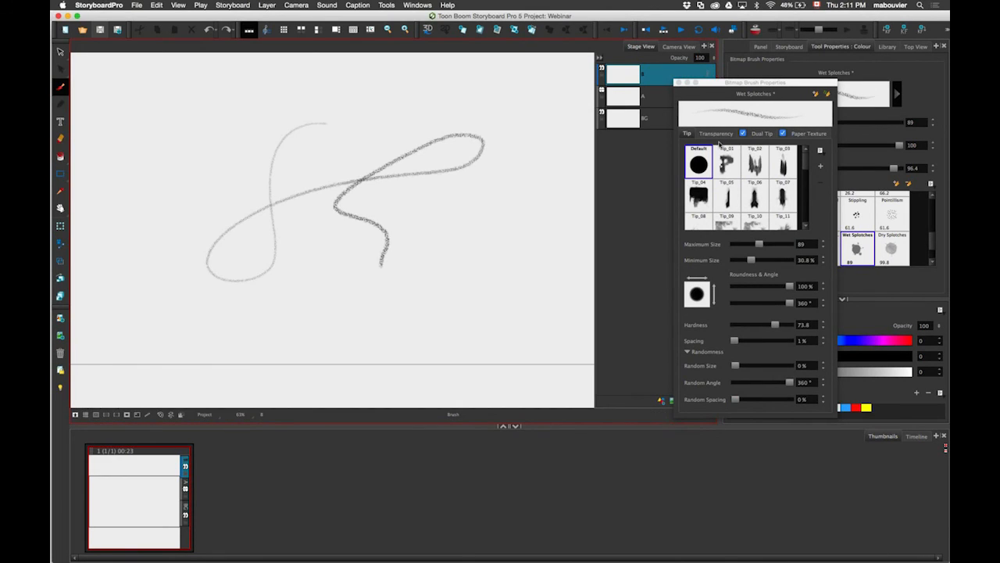
left_click(811, 134)
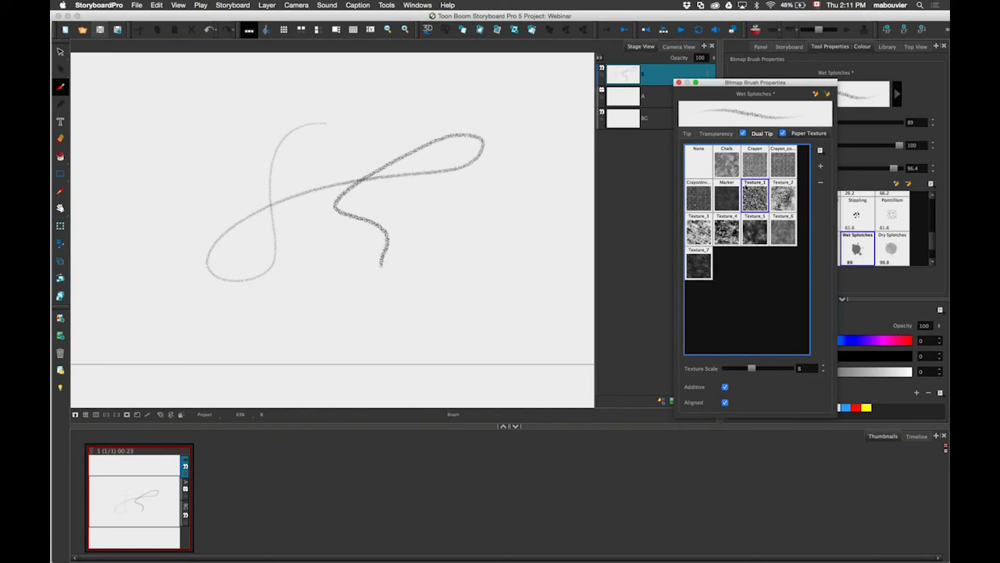
left_click(742, 133)
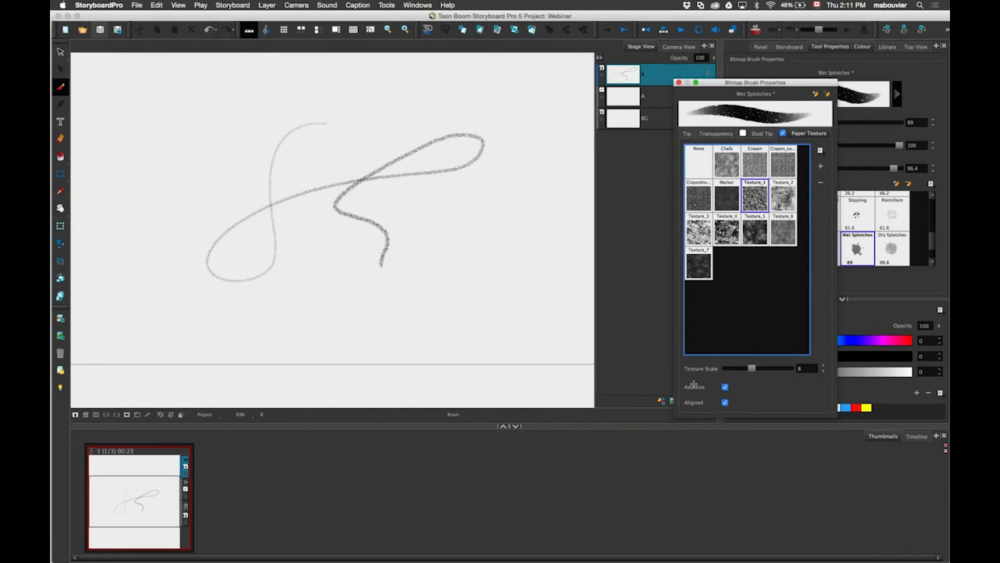
key("super+z")
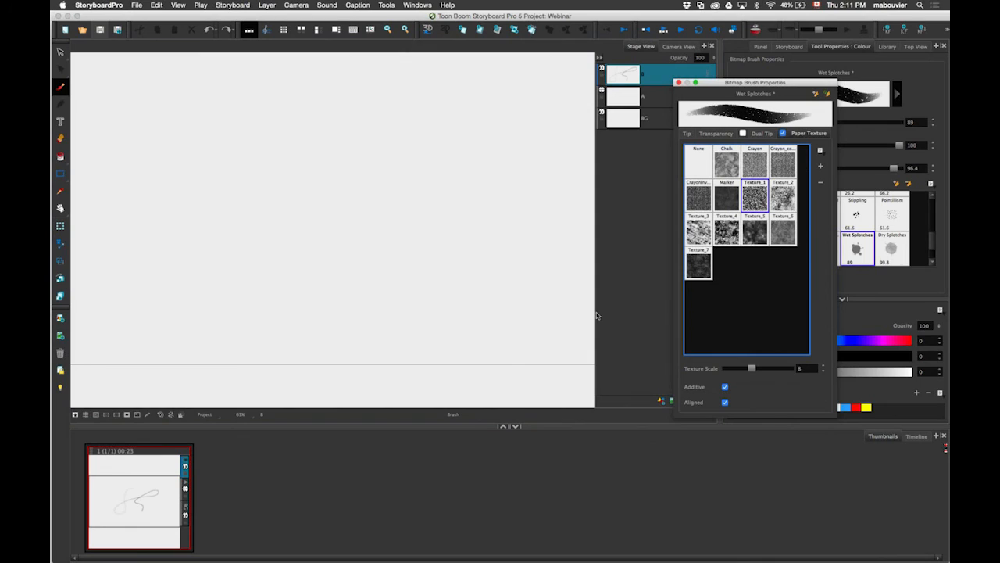
Step: Draw overlapping textured strokes with the texture's Aligned option on, and more beside them with Aligned turned off
mouse_move(403, 138)
left_mouse_down()
mouse_move(352, 178)
mouse_move(402, 216)
mouse_move(391, 223)
mouse_move(440, 214)
left_mouse_up()
left_click_drag(348, 196, 490, 157)
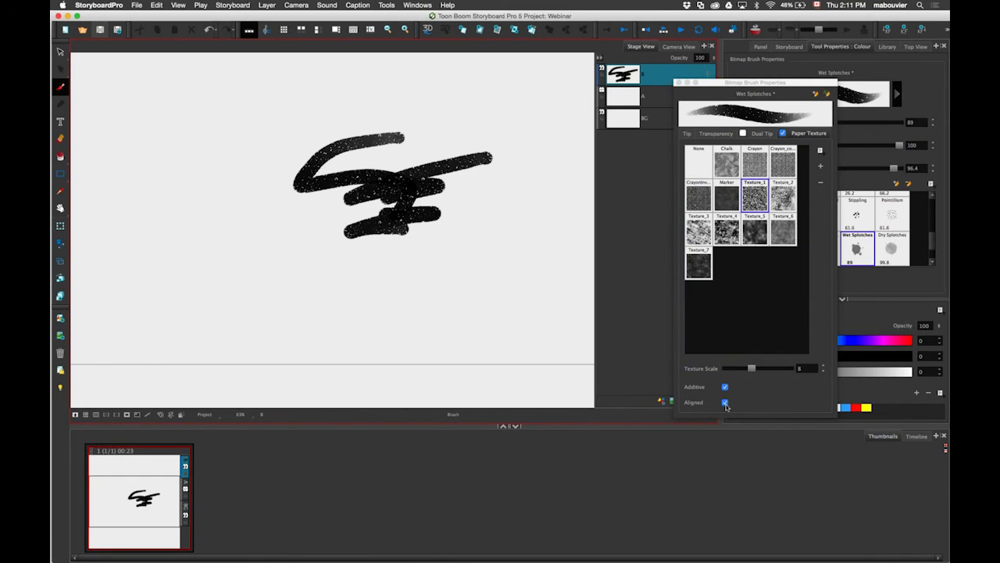
left_click(726, 403)
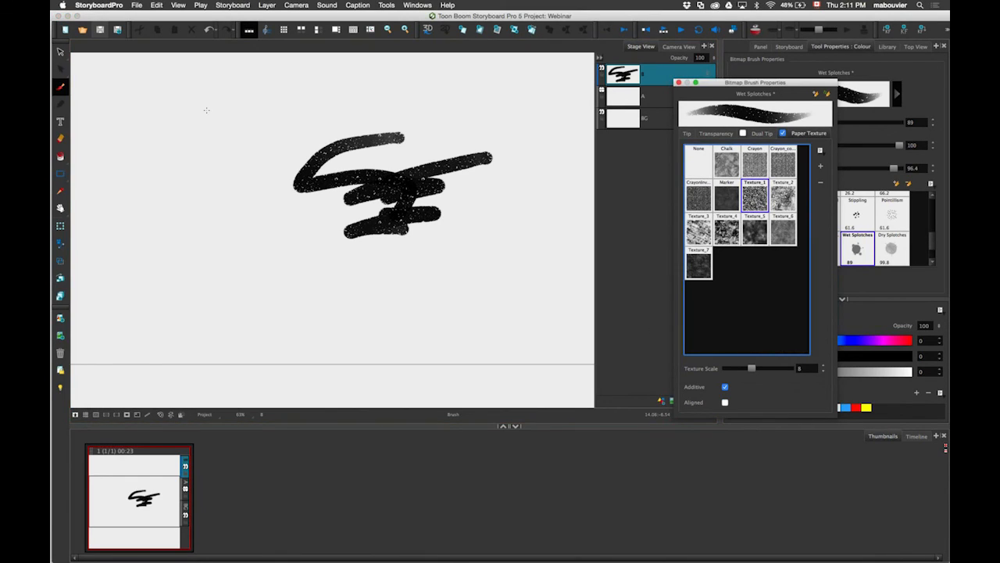
mouse_move(287, 88)
left_mouse_down()
mouse_move(189, 124)
mouse_move(280, 164)
mouse_move(244, 228)
mouse_move(282, 236)
left_mouse_up()
mouse_move(211, 174)
left_mouse_down()
mouse_move(249, 139)
mouse_move(286, 160)
left_mouse_up()
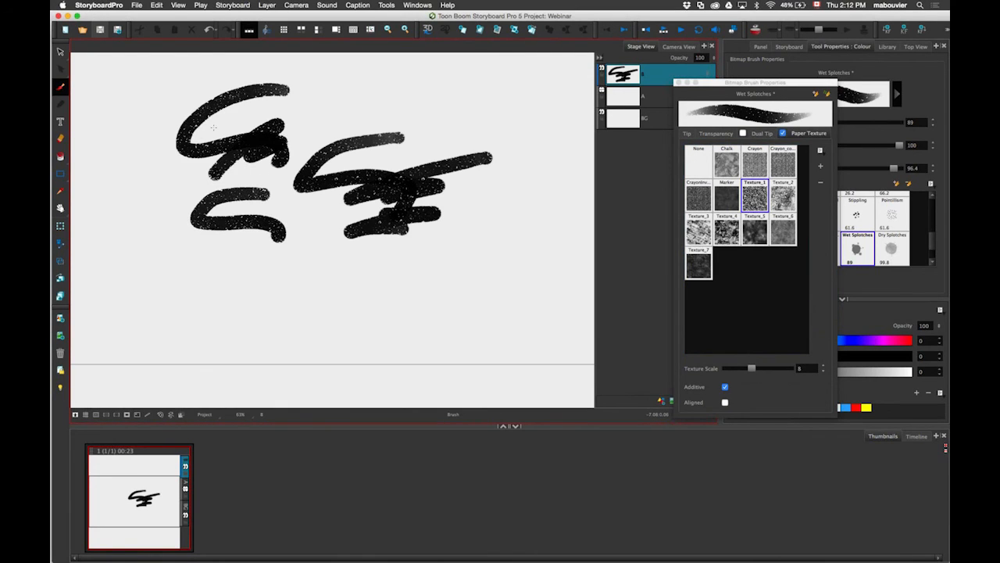
left_click_drag(170, 166, 223, 121)
left_click_drag(178, 89, 360, 109)
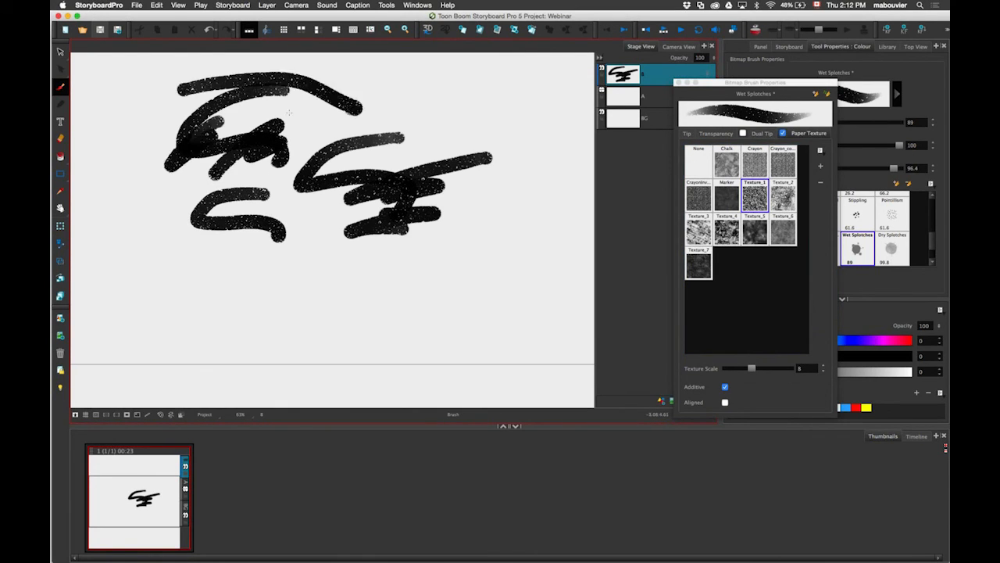
Step: Turn the texture's Aligned option back on and Additive off, and draw a broad back-and-forth stroke below the others
left_click(725, 402)
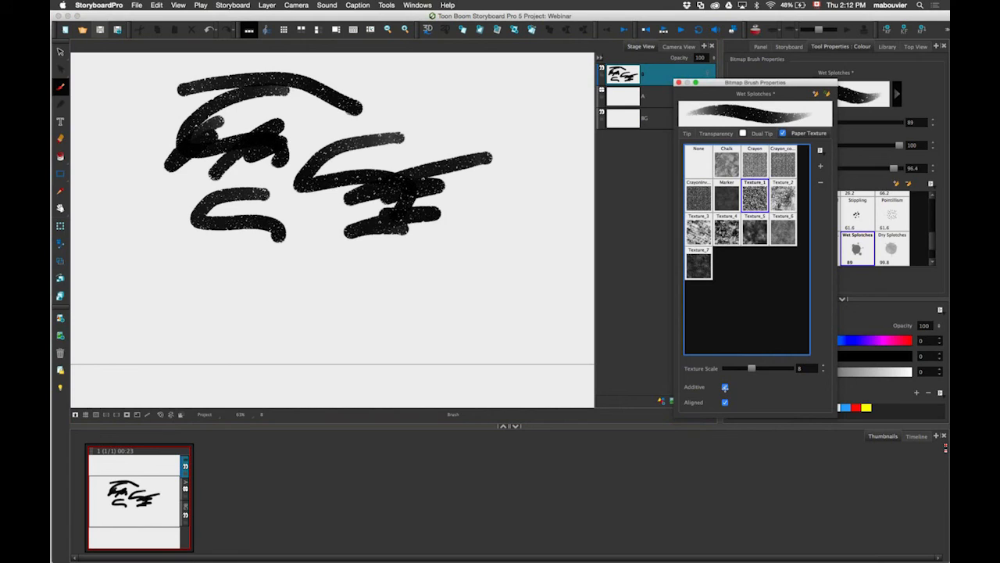
left_click(725, 387)
mouse_move(202, 349)
left_mouse_down()
mouse_move(476, 295)
mouse_move(514, 270)
left_mouse_up()
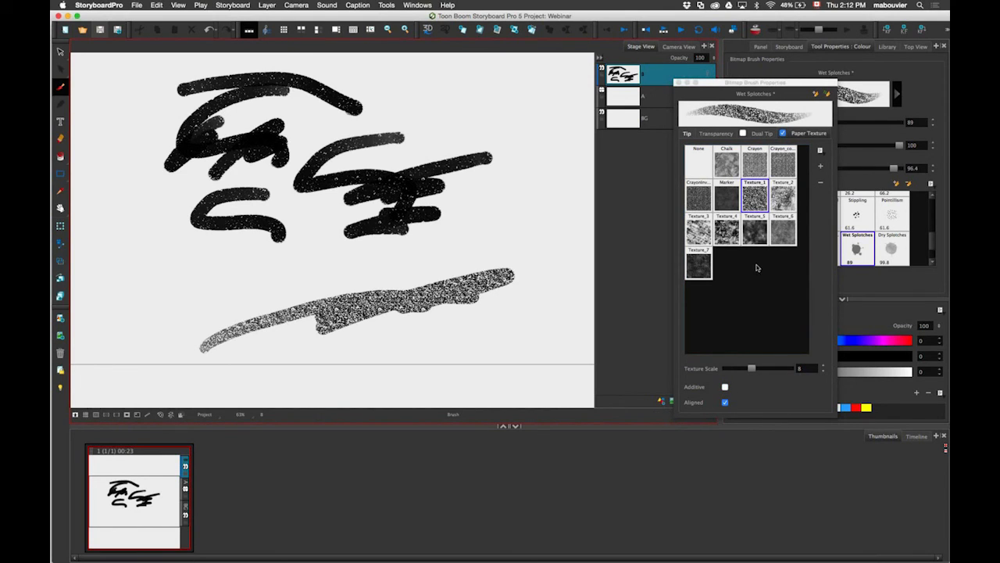
Step: Lower the first value in the brush's transparency settings to 6.3 and return to the paper texture options
left_click(686, 133)
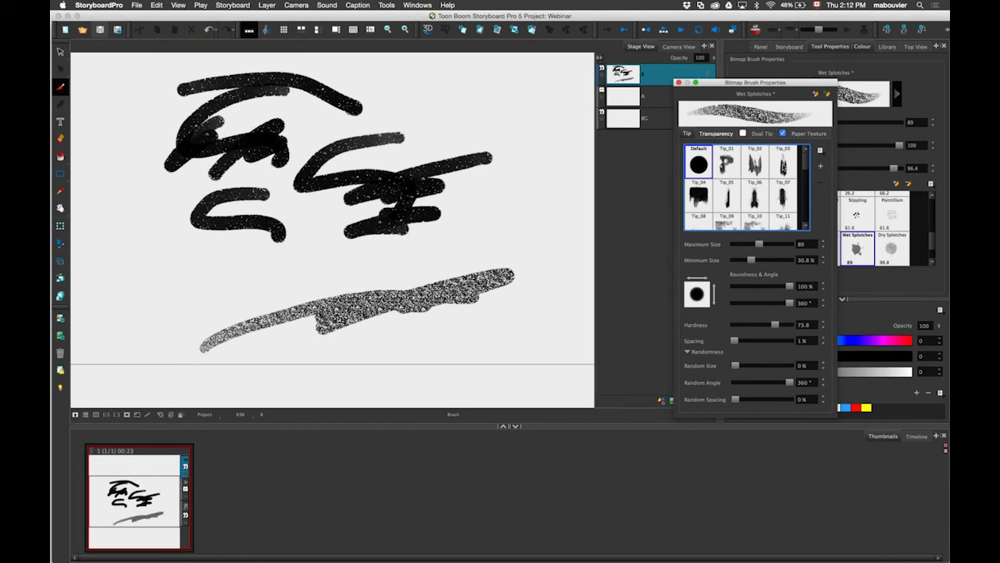
left_click(716, 134)
left_click_drag(787, 152, 740, 153)
left_click(798, 137)
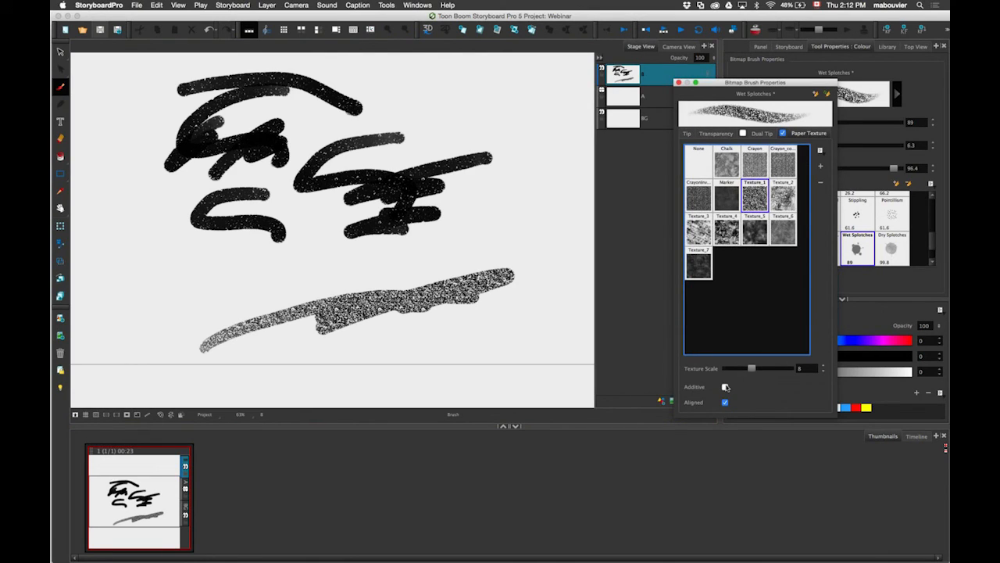
Step: Turn the paper texture's Additive option on and draw overlapping strokes above and beside the broad textured stroke
left_click(726, 387)
left_click_drag(381, 268, 496, 201)
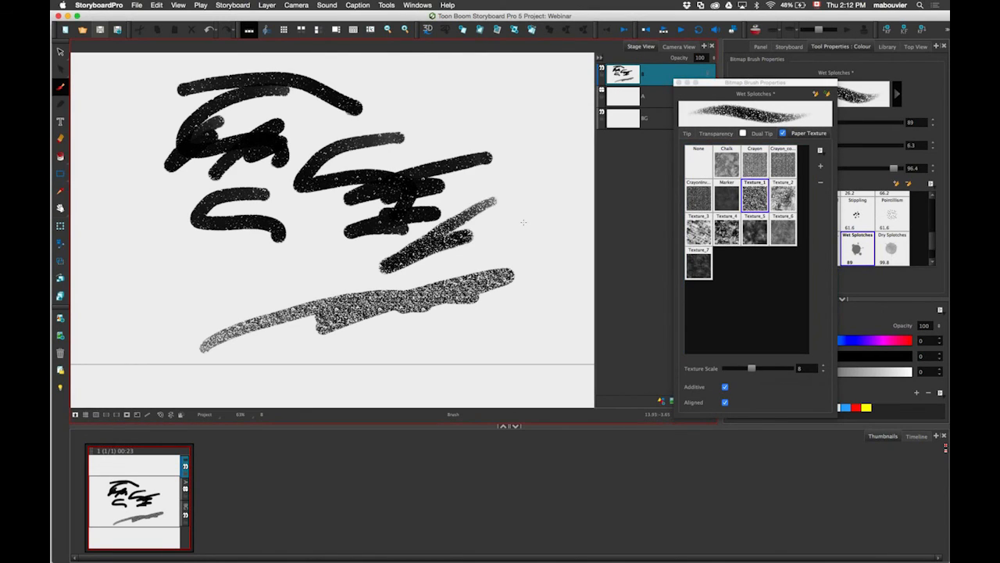
left_click_drag(422, 251, 484, 225)
mouse_move(137, 297)
left_mouse_down()
mouse_move(224, 264)
mouse_move(163, 285)
mouse_move(192, 273)
mouse_move(164, 289)
mouse_move(211, 278)
left_mouse_up()
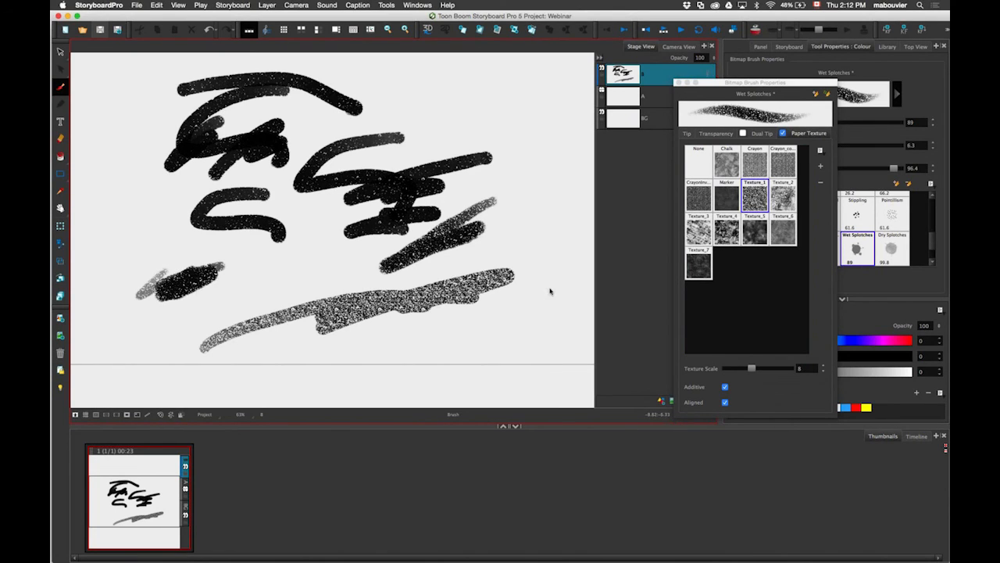
Step: Turn Additive off, fill a broad textured patch in the empty upper area of the drawing and paint over part of it with separate strokes
left_click(726, 389)
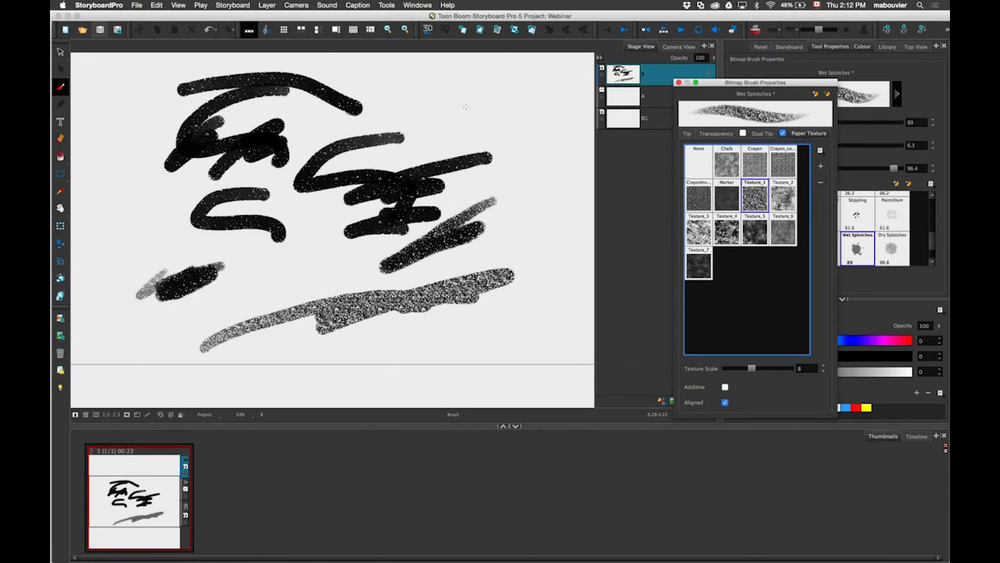
mouse_move(466, 107)
left_mouse_down()
mouse_move(536, 95)
mouse_move(414, 127)
mouse_move(574, 88)
left_mouse_up()
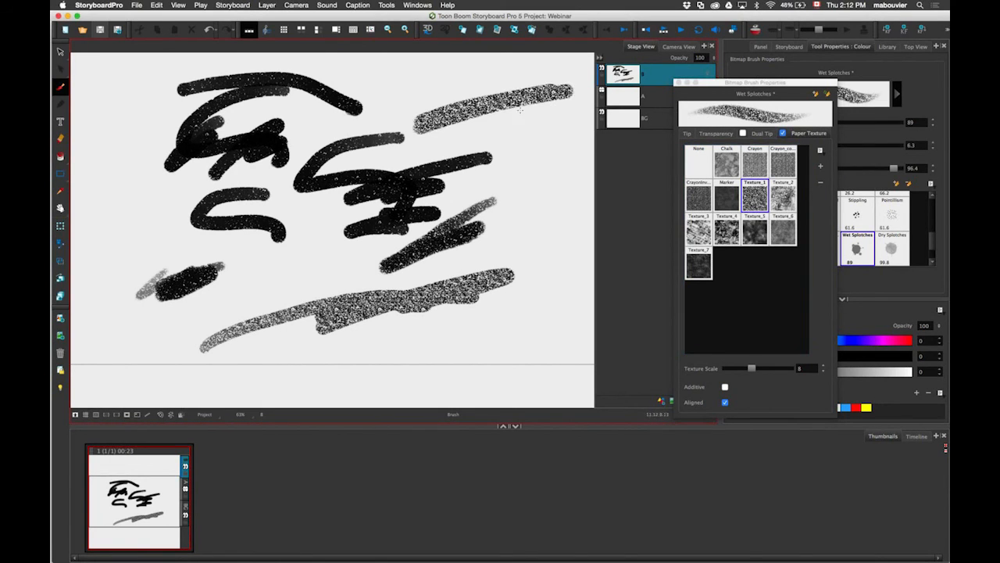
mouse_move(520, 111)
left_mouse_down()
mouse_move(411, 131)
mouse_move(496, 103)
mouse_move(421, 133)
mouse_move(504, 87)
mouse_move(414, 142)
left_mouse_up()
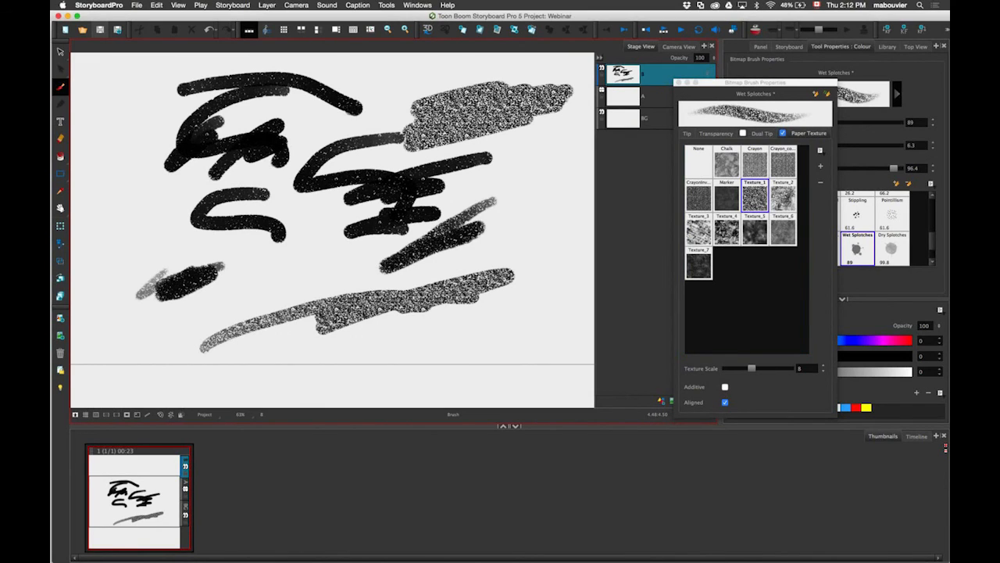
left_click_drag(539, 171, 529, 151)
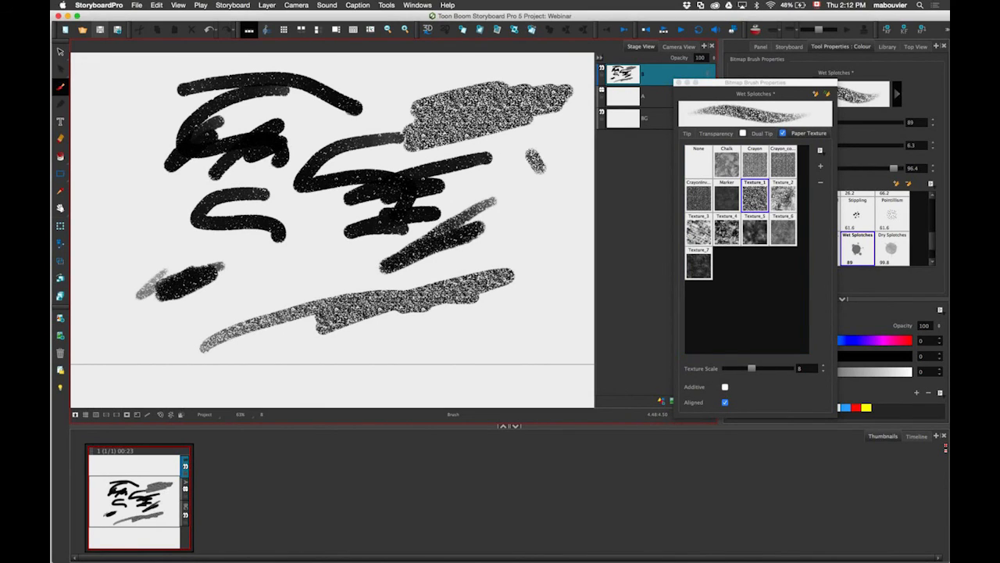
mouse_move(480, 109)
left_mouse_down()
mouse_move(539, 164)
mouse_move(486, 118)
mouse_move(527, 167)
left_mouse_up()
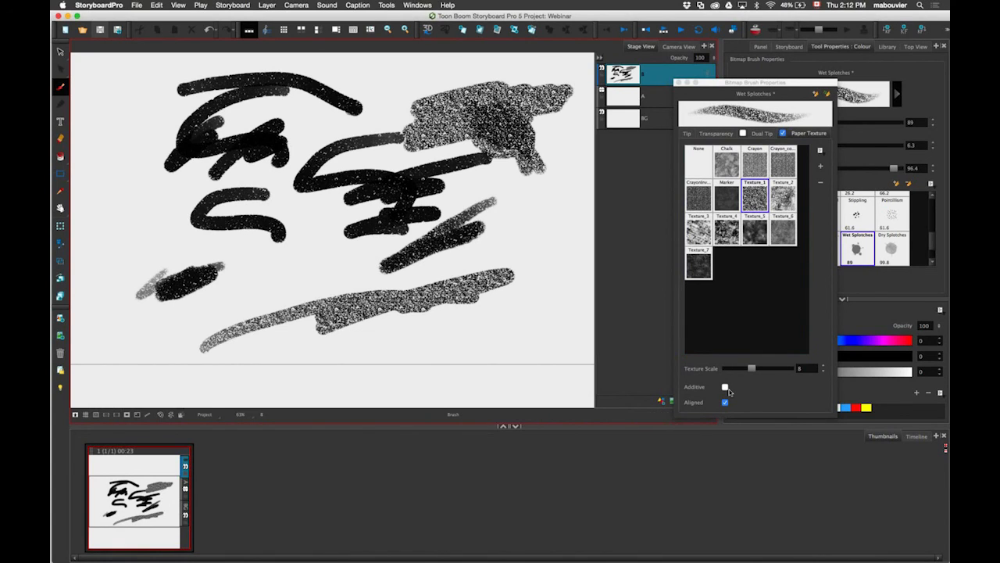
Step: Turn the Additive option back on and draw a dab, a short back-and-forth stroke and a long curving stroke across the lower drawing
left_click(728, 388)
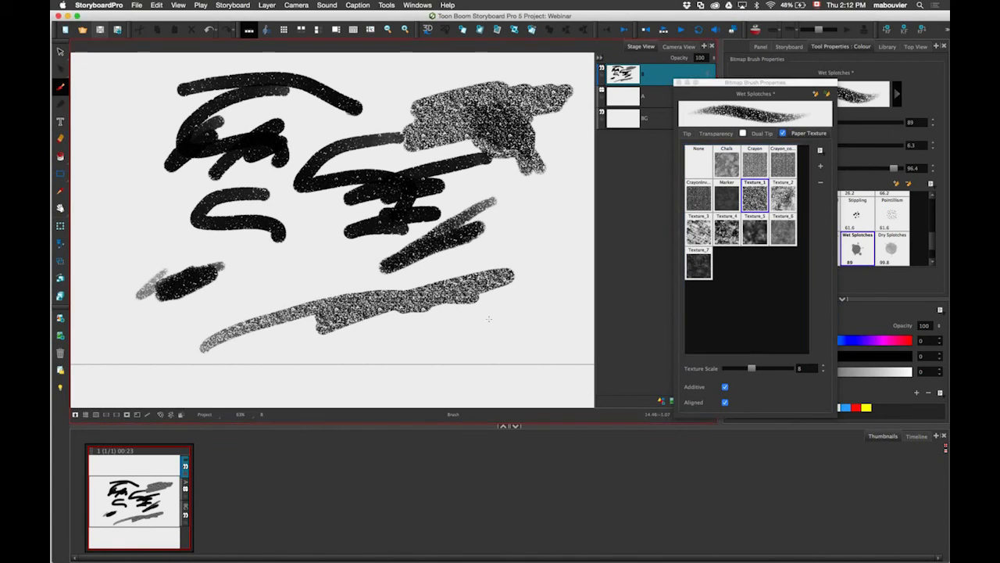
left_click(561, 238)
left_click_drag(426, 329, 564, 299)
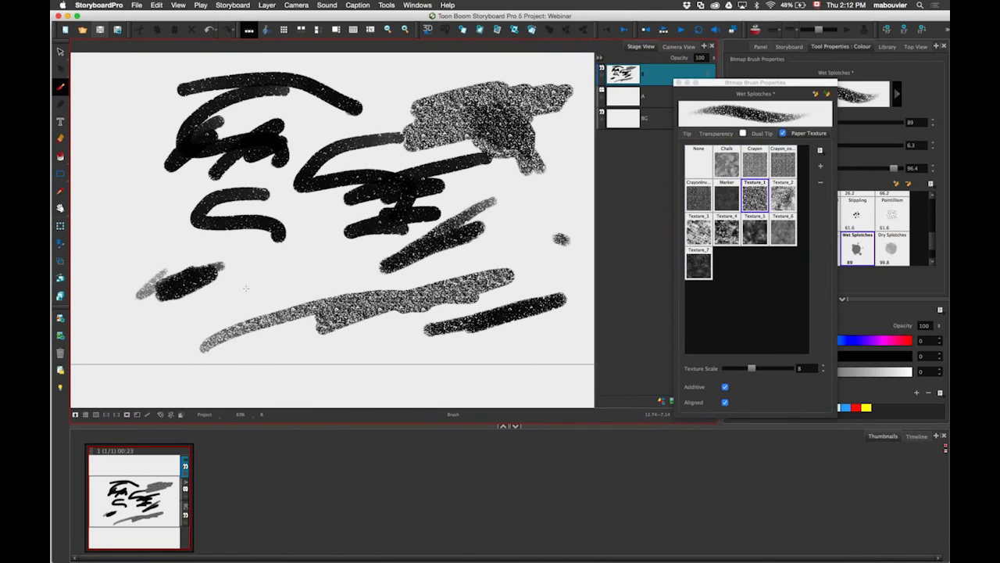
left_click_drag(569, 239, 175, 315)
Step: Delete all the test strokes from the layer and close the bitmap brush properties
key("super+a")
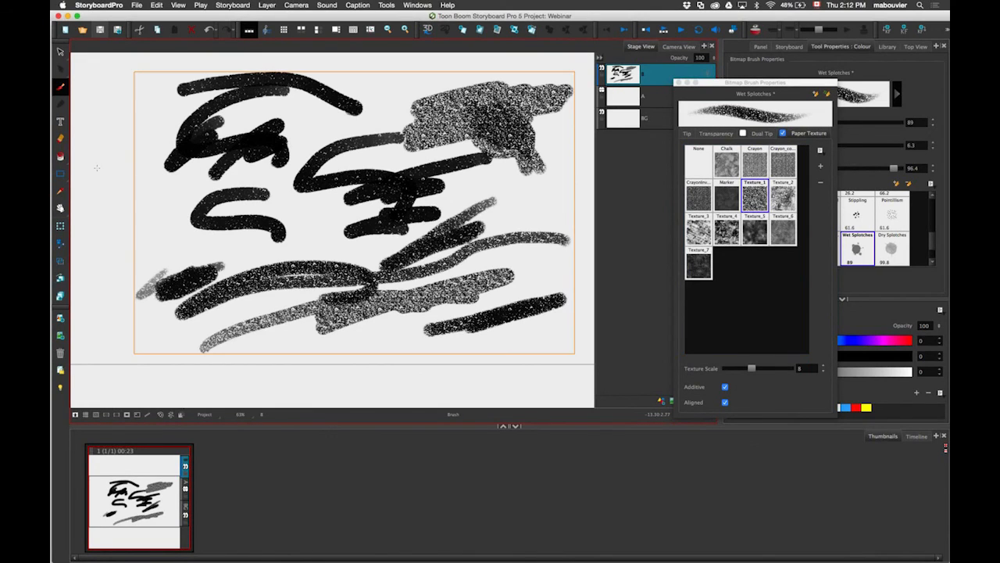
key("Delete")
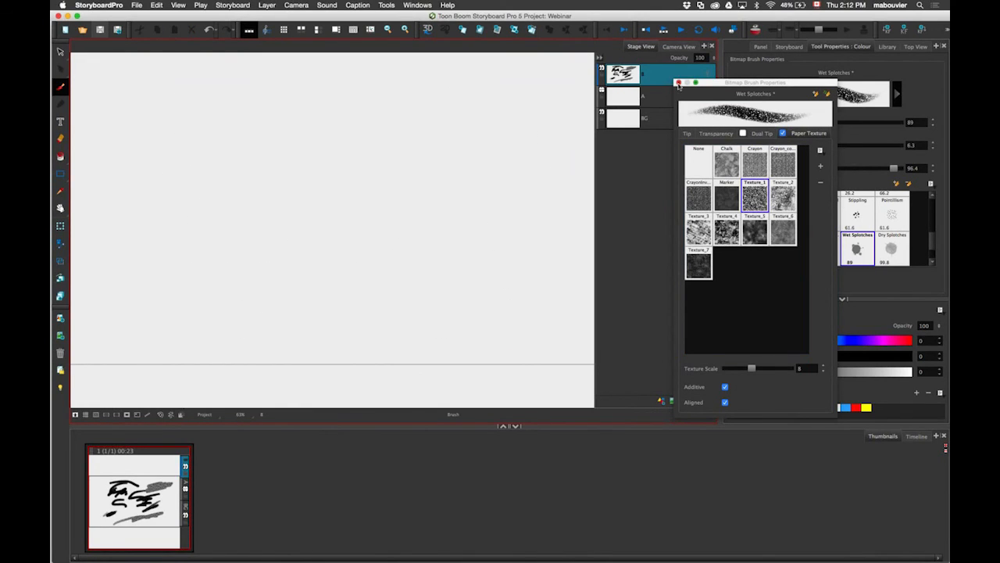
left_click(678, 83)
Step: Open the 2D folder of SBP_templates in the library and place the Terry_raster.tpl template in the panel
left_click(886, 46)
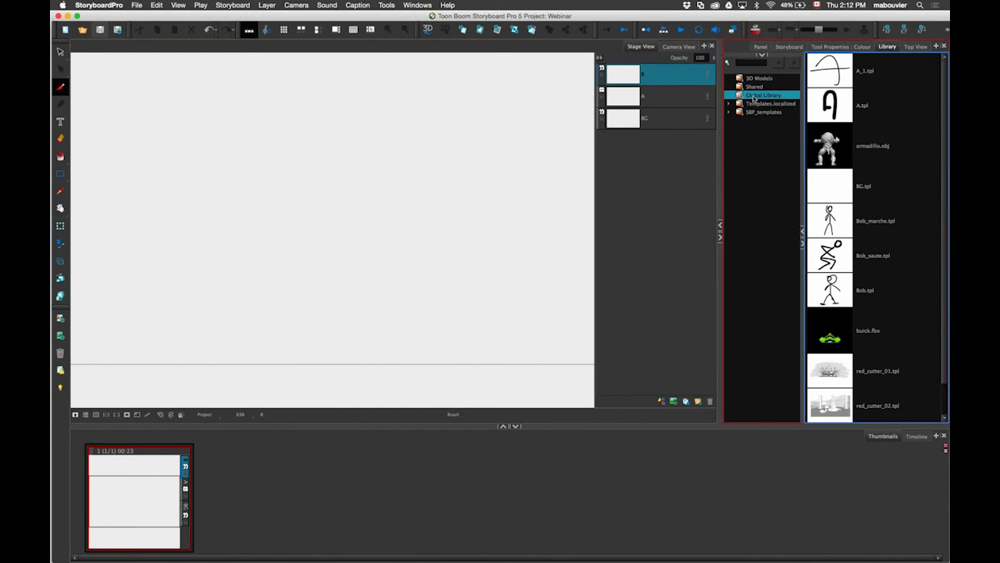
left_click(764, 112)
left_click(729, 112)
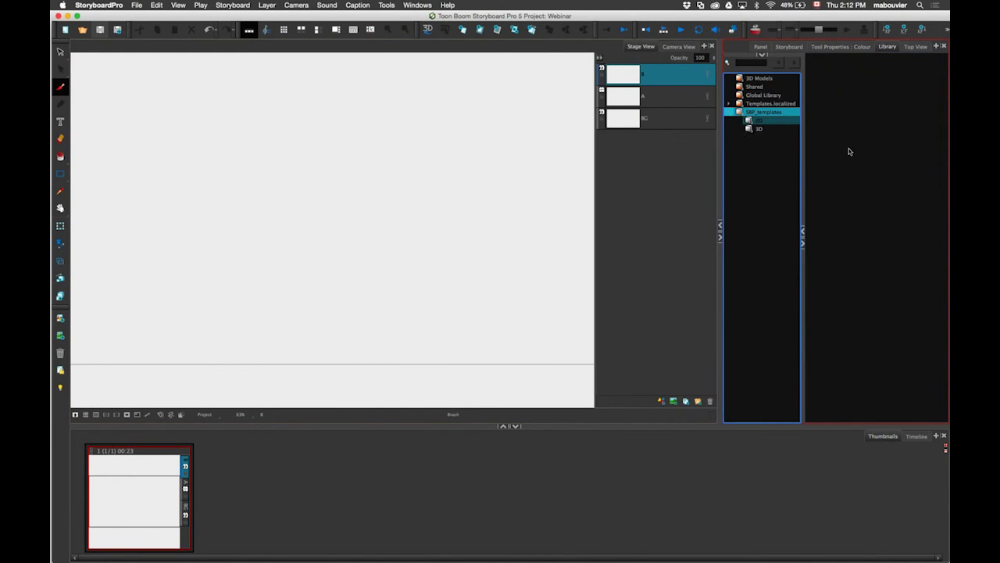
mouse_move(839, 318)
left_mouse_down()
mouse_move(842, 331)
mouse_move(228, 228)
left_mouse_up()
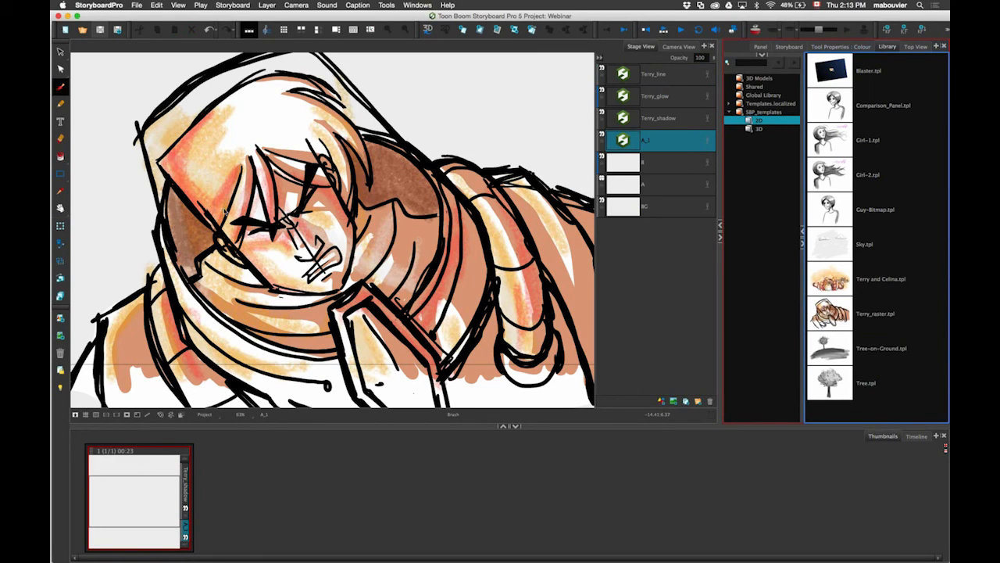
Step: Examine the template's imported layers, such as Terry_glow and A_1, alongside the panel's original layers
left_click(663, 97)
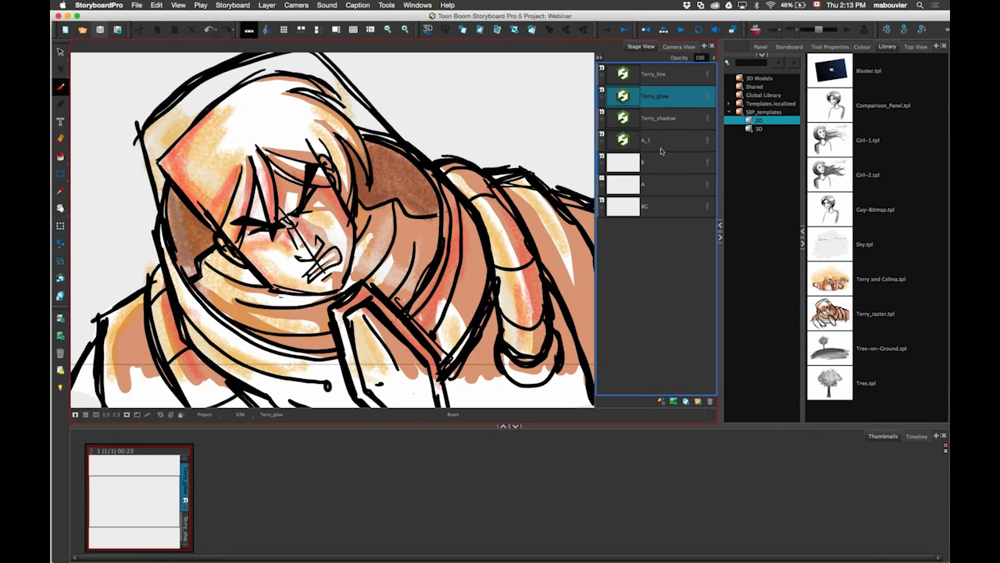
left_click(661, 149)
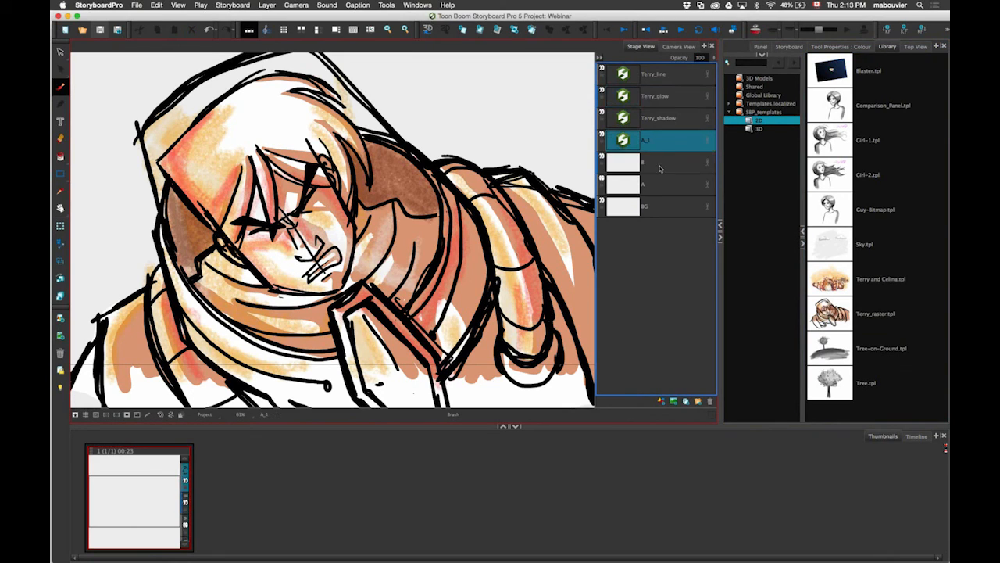
left_click(637, 50)
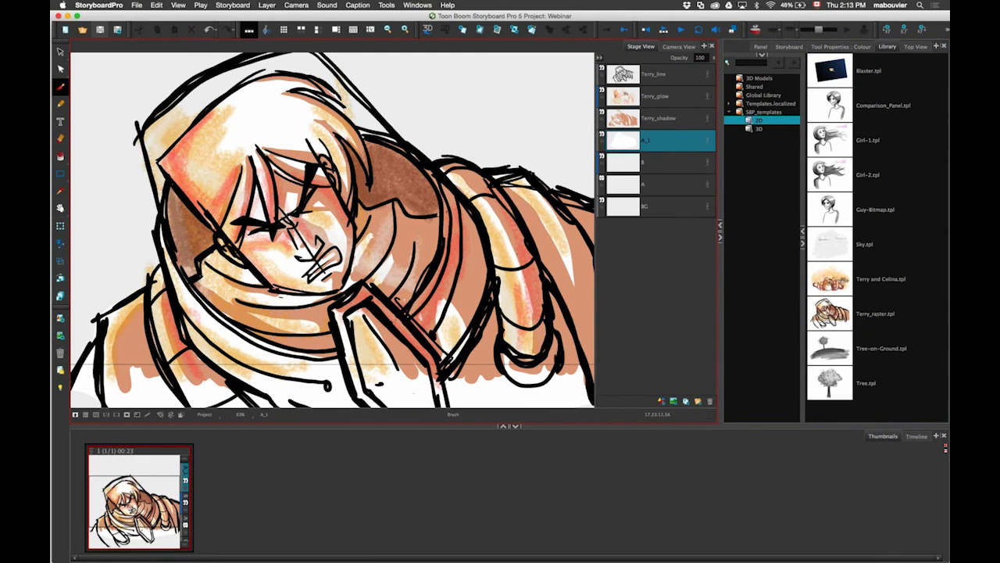
left_click(623, 100)
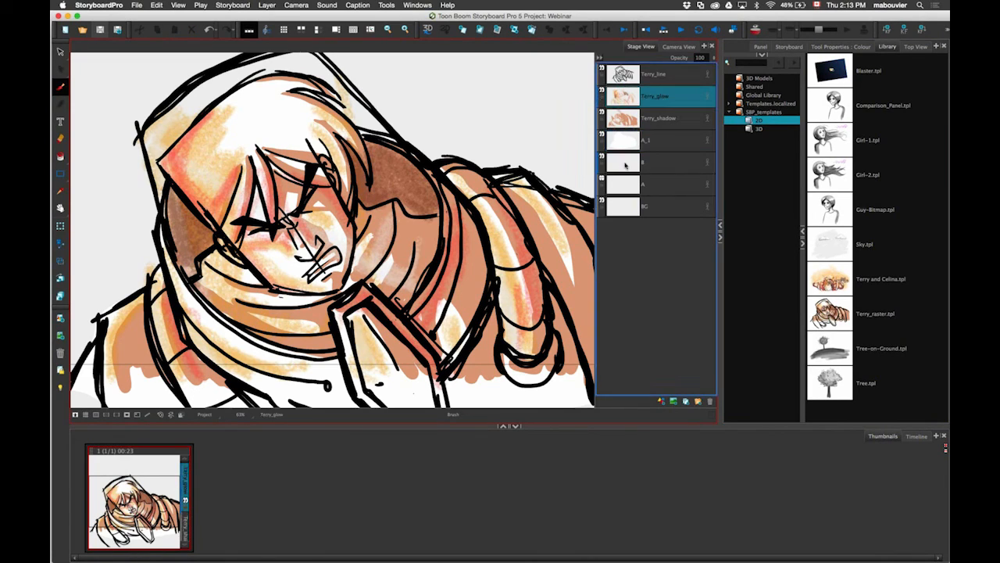
left_click(624, 165)
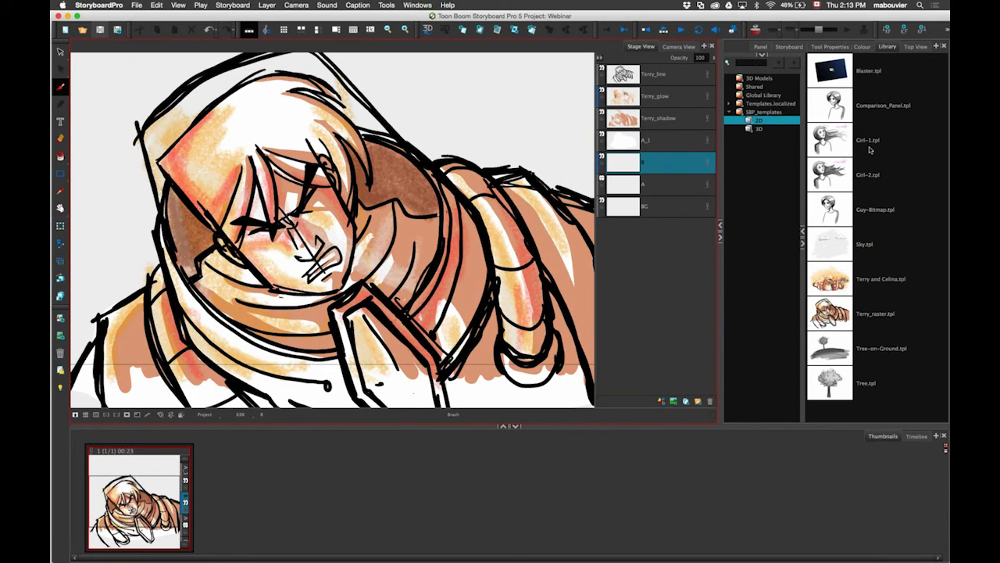
Step: Add a second panel and place the Blaster.tpl template in it
key("p")
left_click_drag(866, 72, 347, 214)
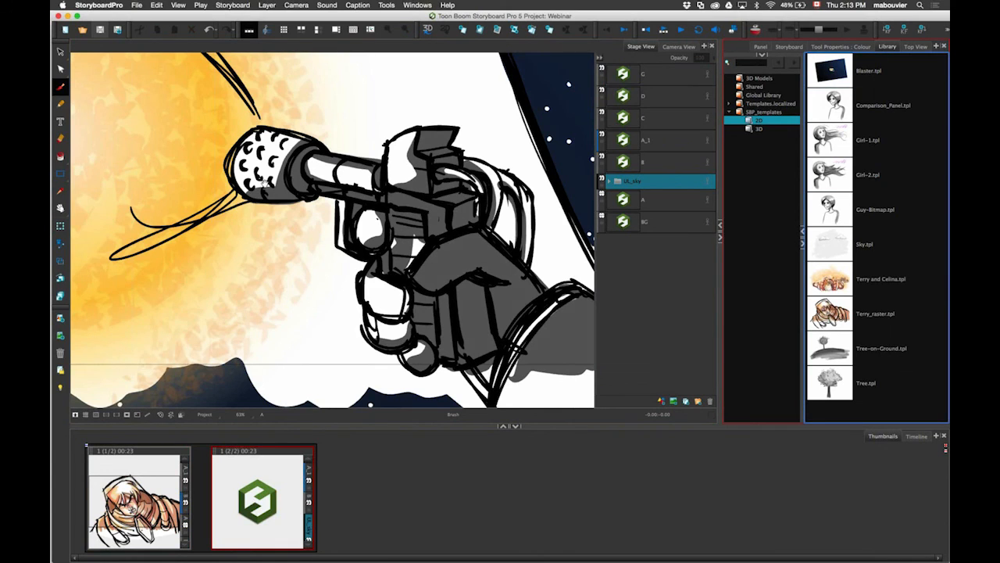
left_click_drag(264, 182, 287, 200)
key("1")
key("2")
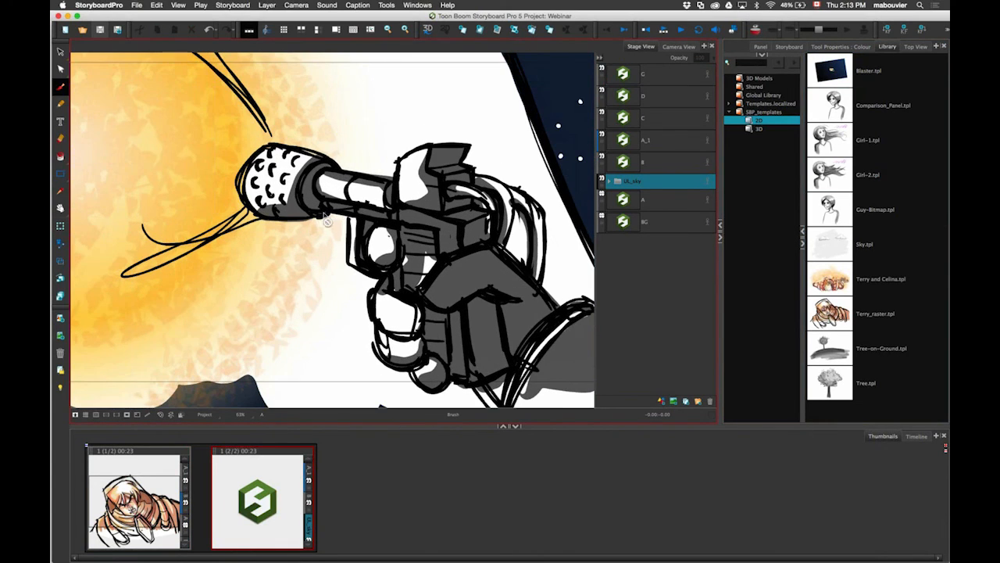
Step: Add a third panel and place the Terry and Celina.tpl template in it
key("p")
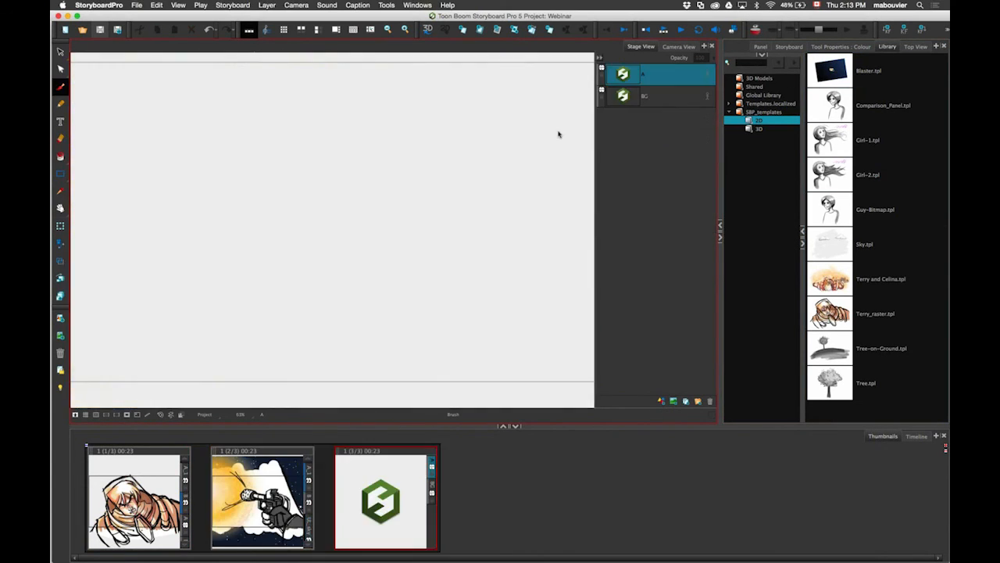
left_click_drag(820, 283, 296, 240)
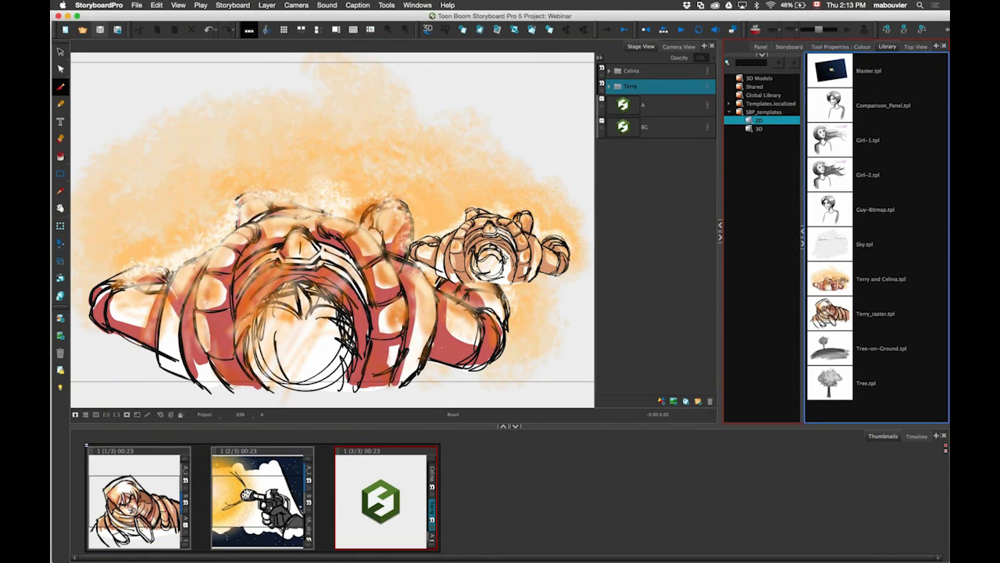
Step: Expand the Terry and Celina layer groups to examine the layers inside, and collapse both again
left_click(610, 87)
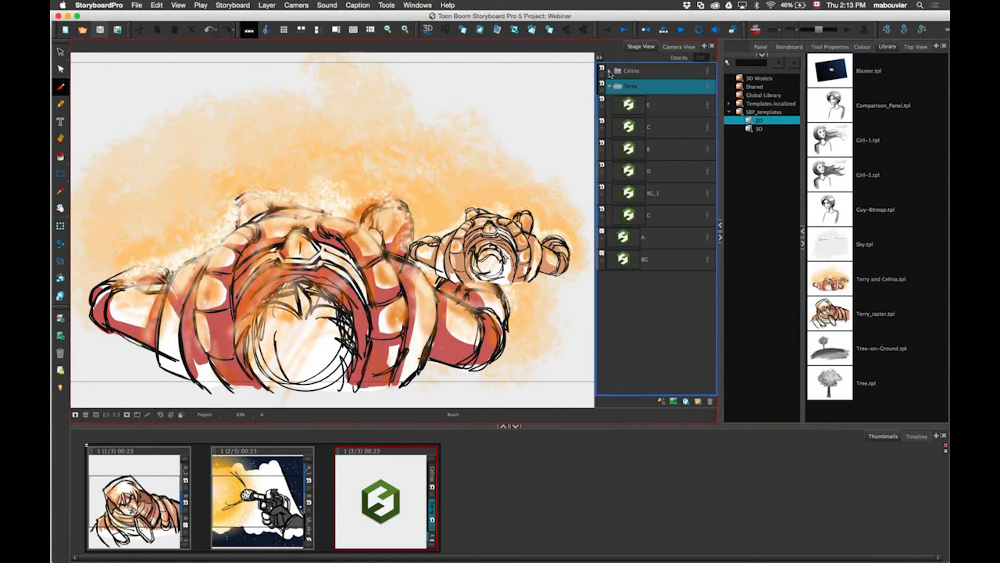
left_click(609, 71)
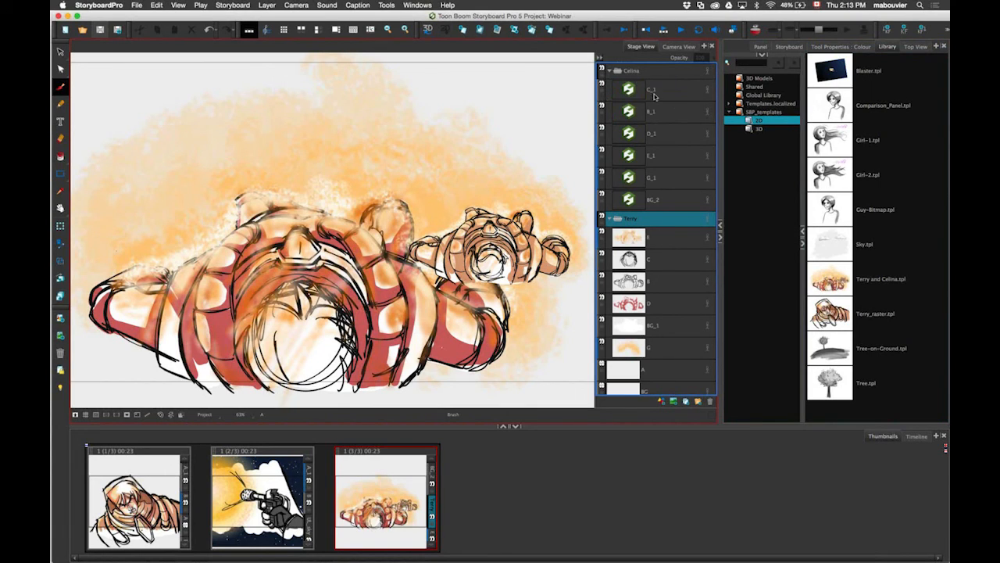
left_click(609, 71)
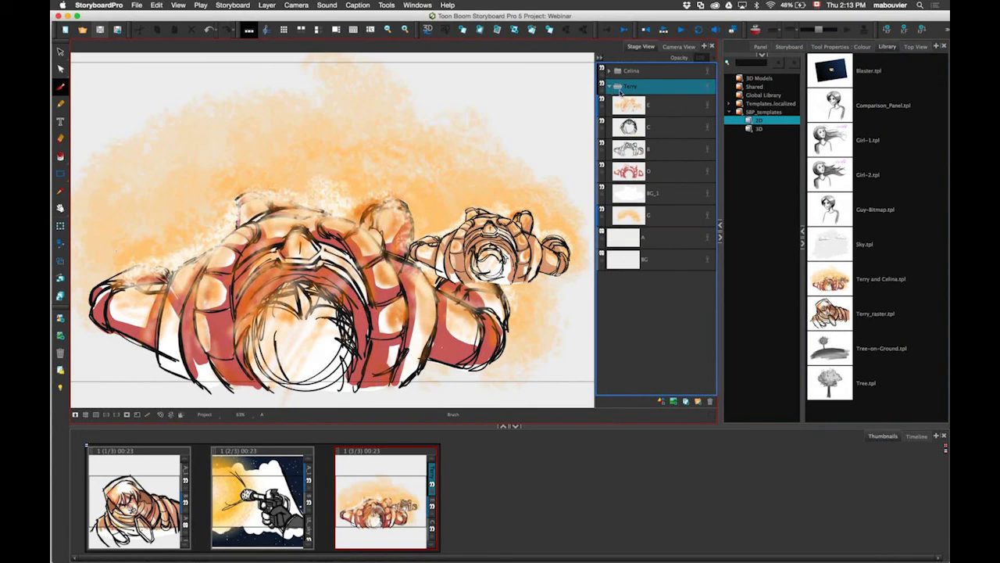
left_click(609, 87)
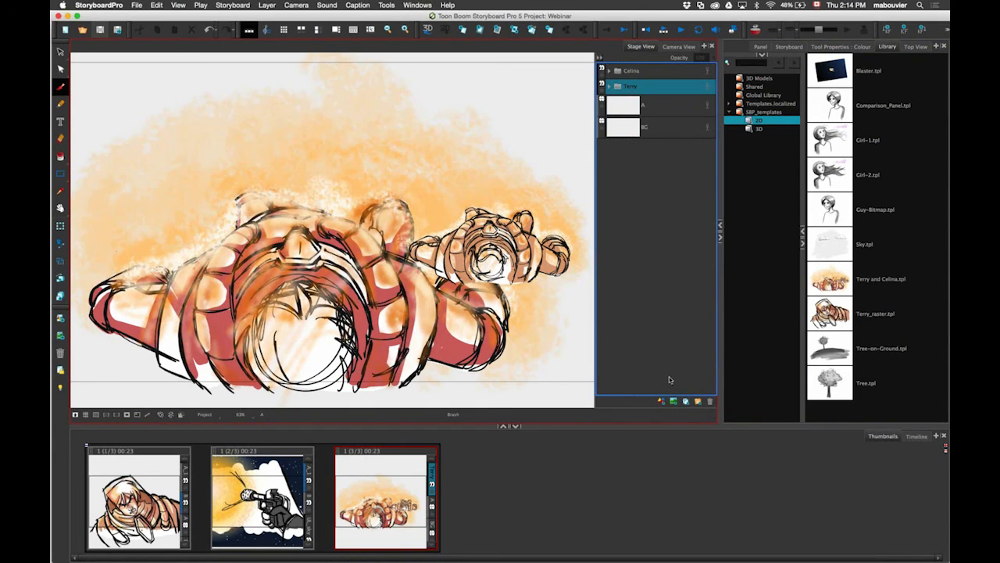
Step: Expand the Terry group, hide and show the Terry and Celina groups one after the other, and collapse Terry again
left_click(609, 87)
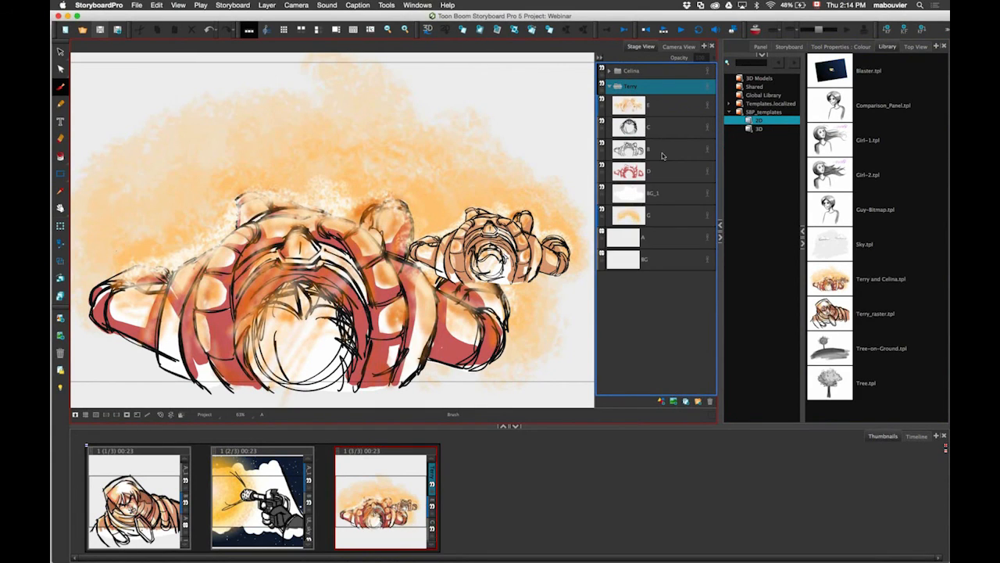
left_click(603, 86)
left_click(603, 86)
left_click(603, 70)
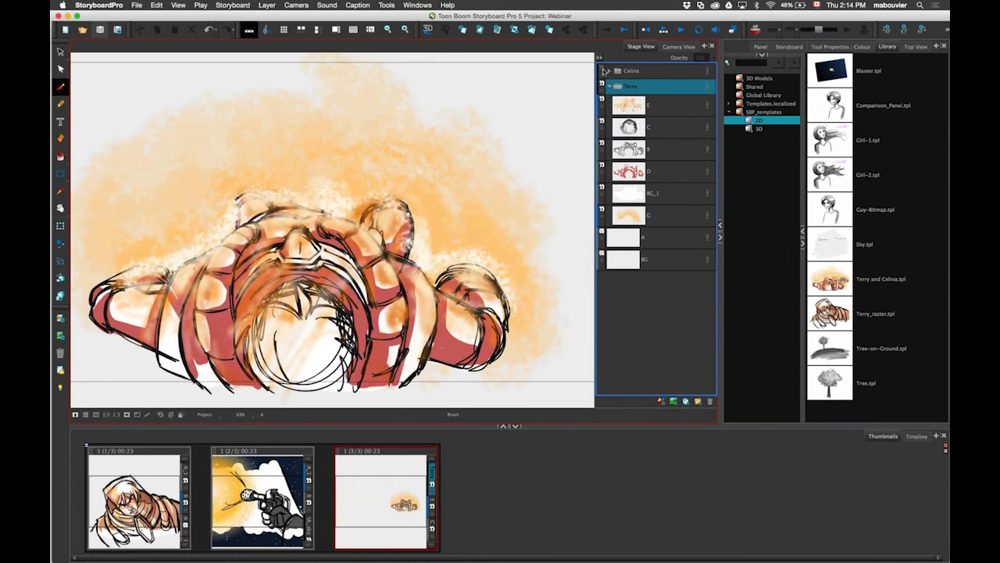
left_click(603, 70)
left_click(610, 86)
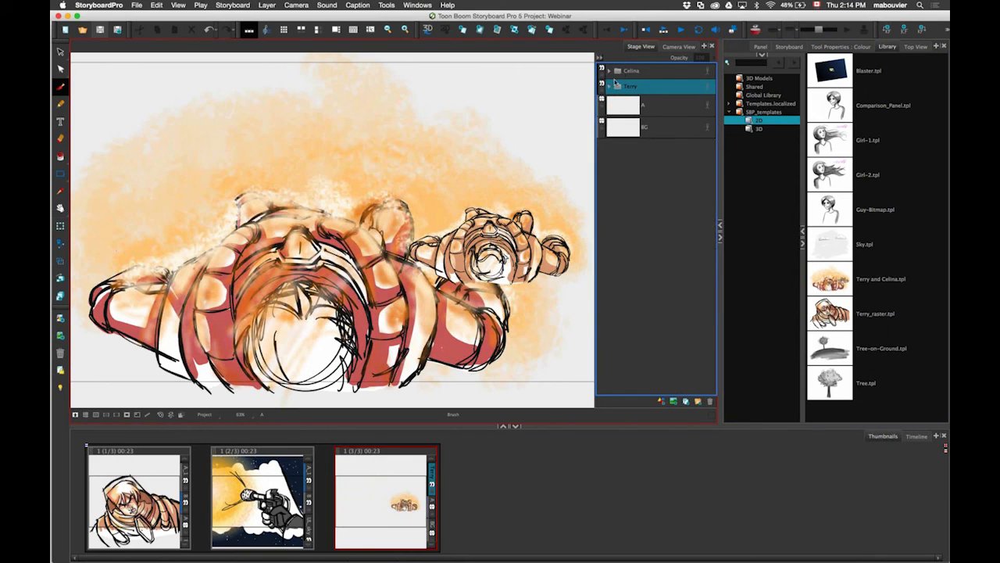
Step: Move the whole Celina group up and to the left with the Layer Transform tool
left_click(653, 72)
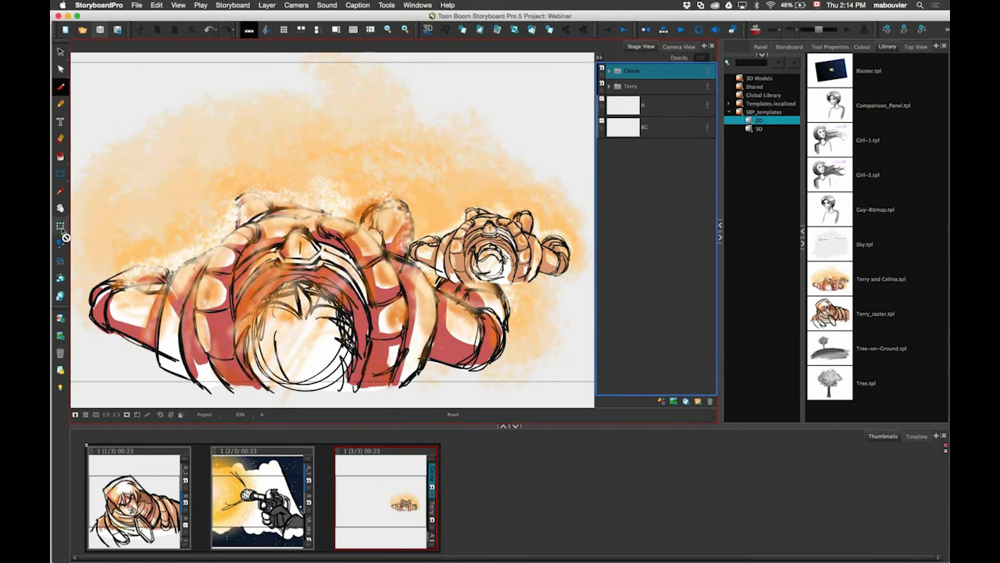
left_click(60, 226)
left_click_drag(479, 226, 416, 134)
Step: Try selecting layers C_1 to BG_2 inside the Celina group, reselect the whole group and move it down over Terry's arm
left_click(609, 71)
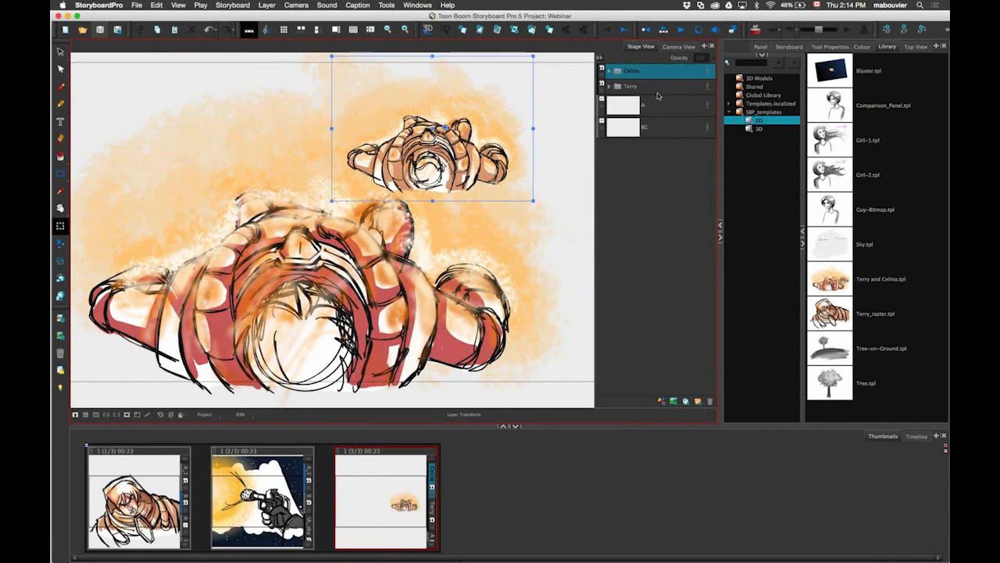
left_click(656, 93)
left_click(670, 199, "shift")
left_click(438, 165)
left_click(629, 70)
left_click_drag(436, 76, 444, 200)
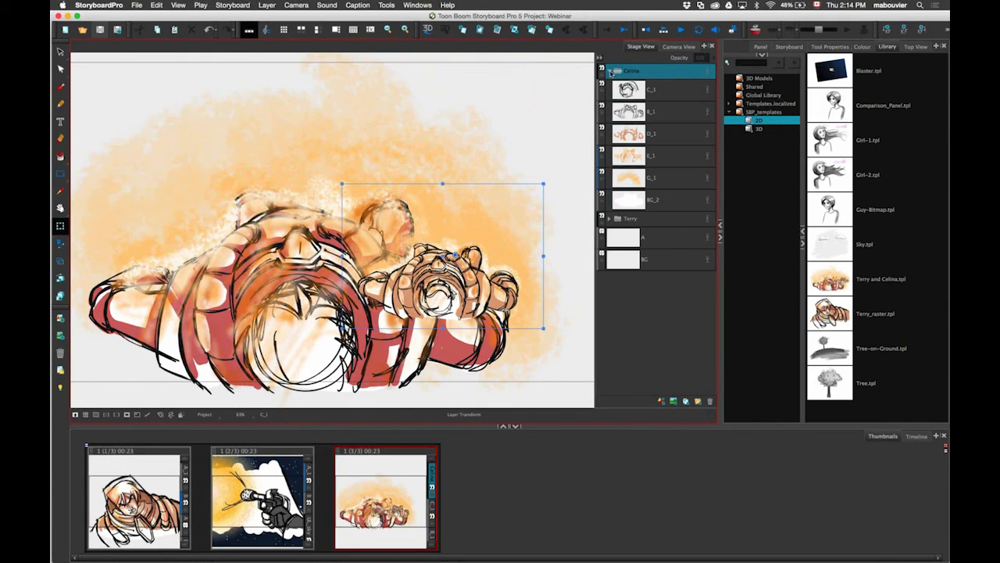
left_click(611, 71)
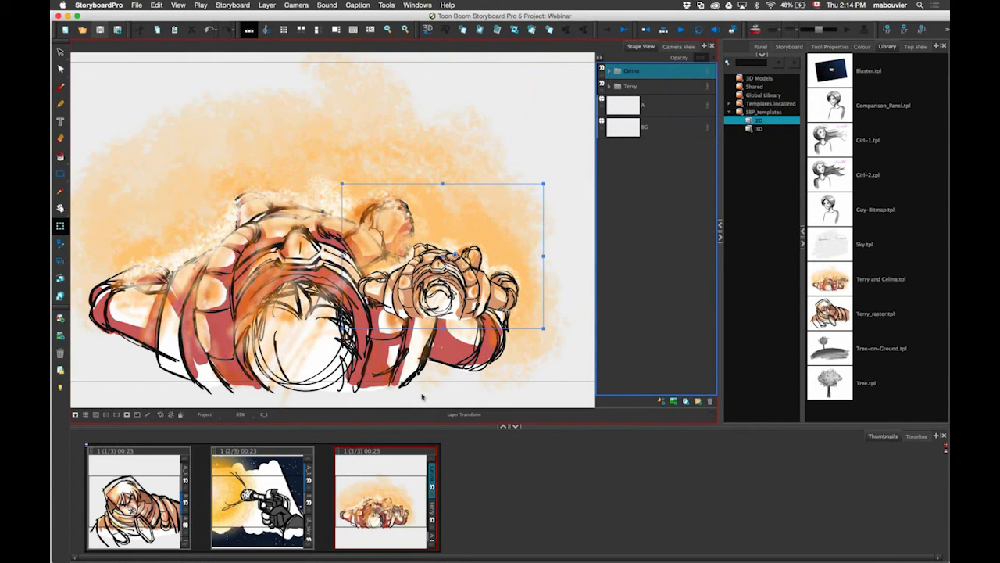
left_click(399, 469)
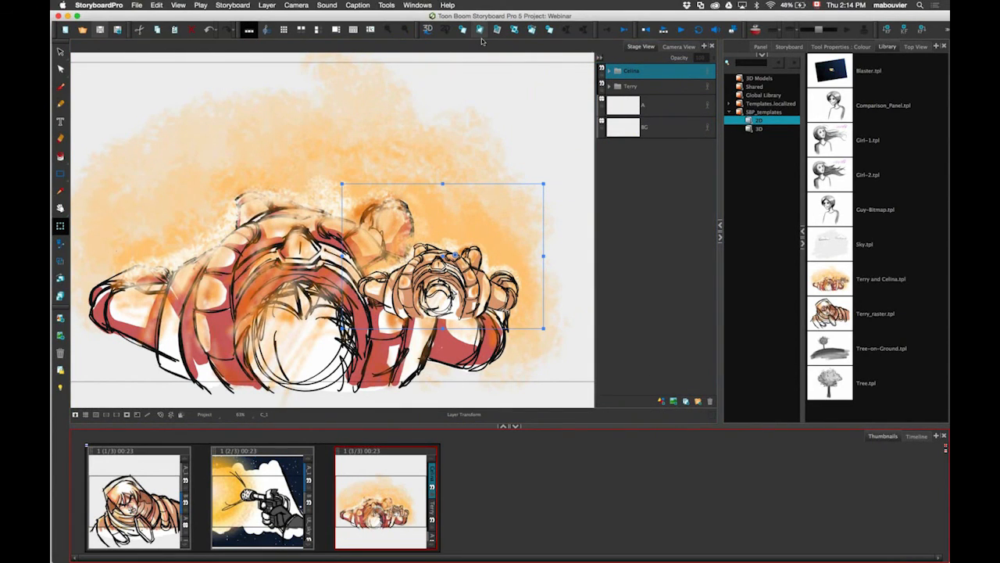
Step: Add a new scene and place the Tree-on-Ground.tpl, Tree.tpl and Guy-Bitmap.tpl templates in it as layers
left_click(480, 29)
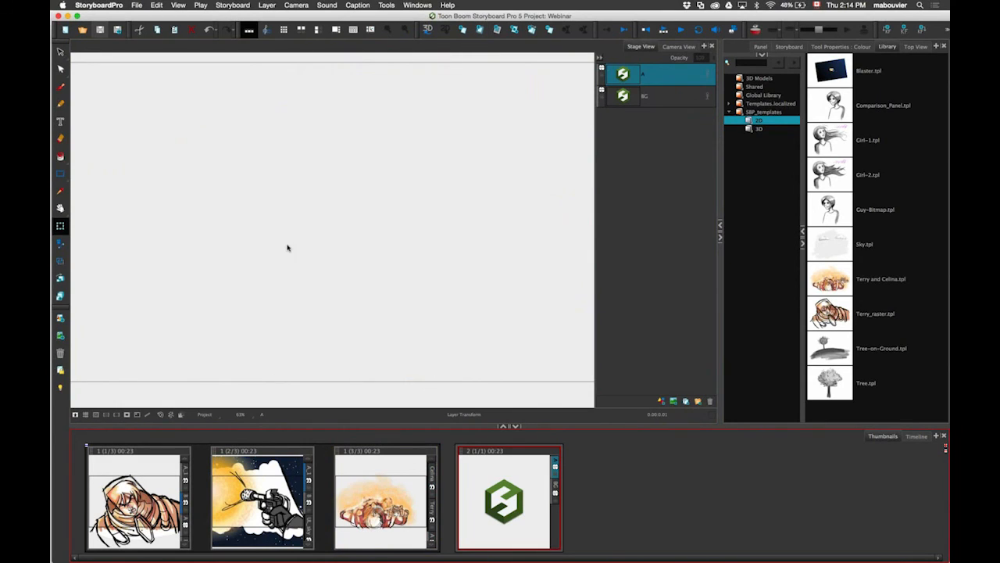
key("1")
left_click_drag(298, 249, 293, 255)
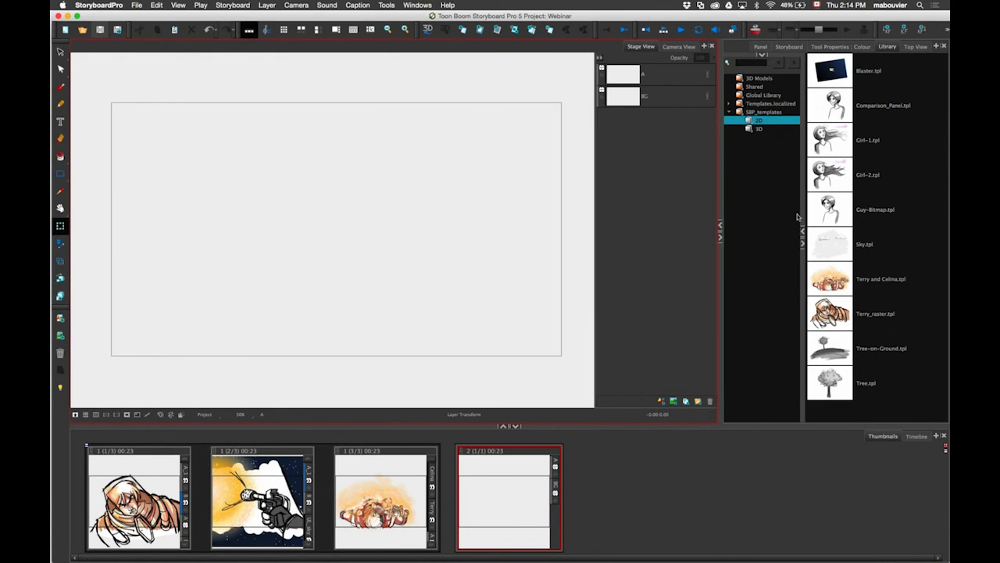
left_click_drag(830, 349, 547, 273)
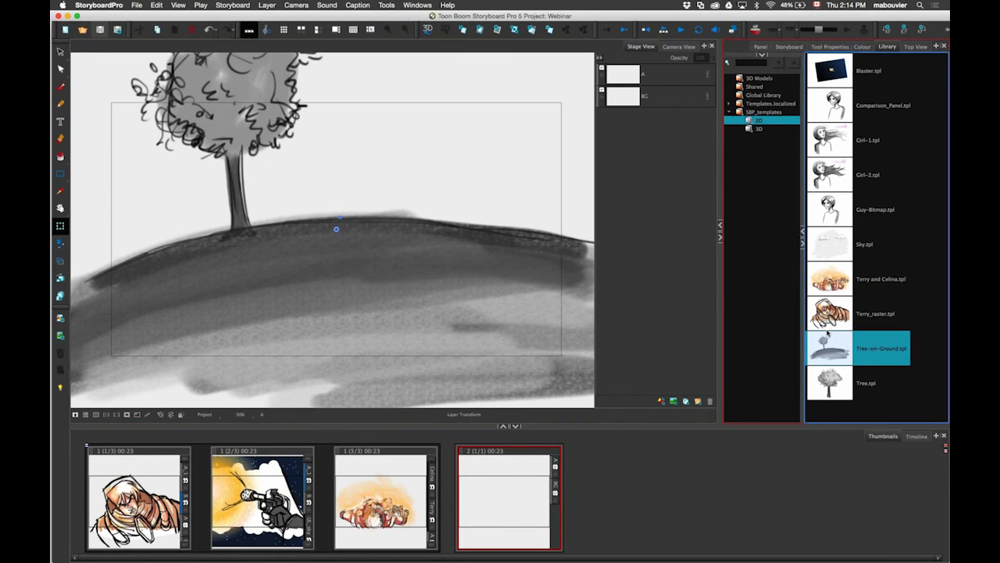
left_click_drag(826, 388, 881, 283)
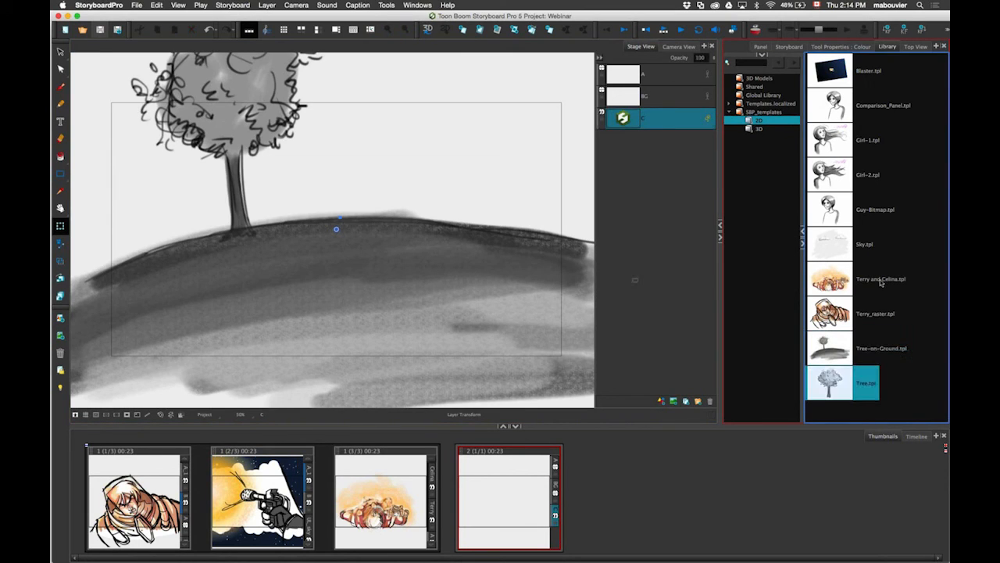
left_click(837, 110)
mouse_move(831, 226)
left_mouse_down()
mouse_move(840, 234)
mouse_move(635, 192)
left_mouse_up()
Step: Reorder the template layers so the guy is in front, the single tree behind him and the ground at the back
left_click_drag(663, 150, 663, 117)
left_click(606, 139)
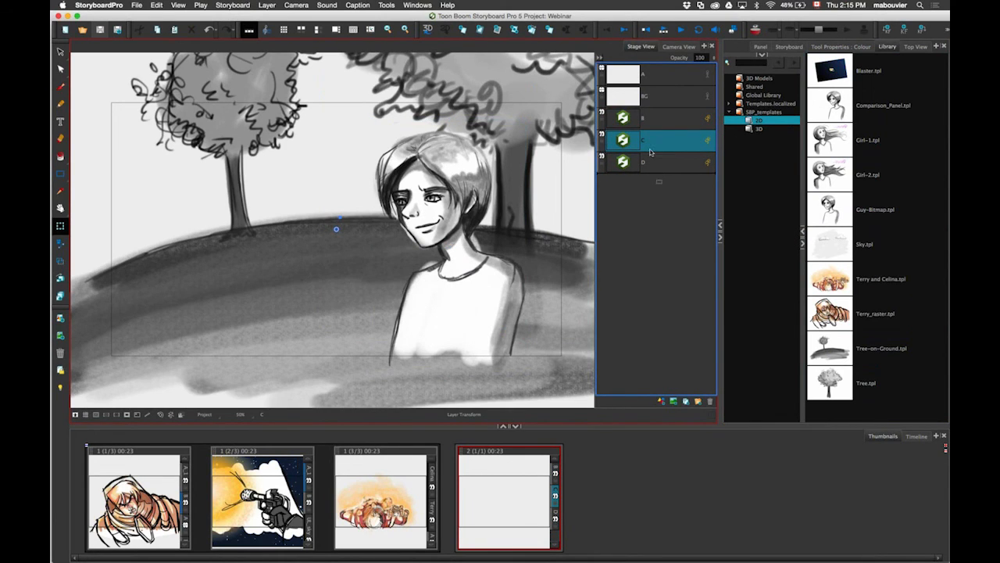
left_click_drag(657, 173, 657, 174)
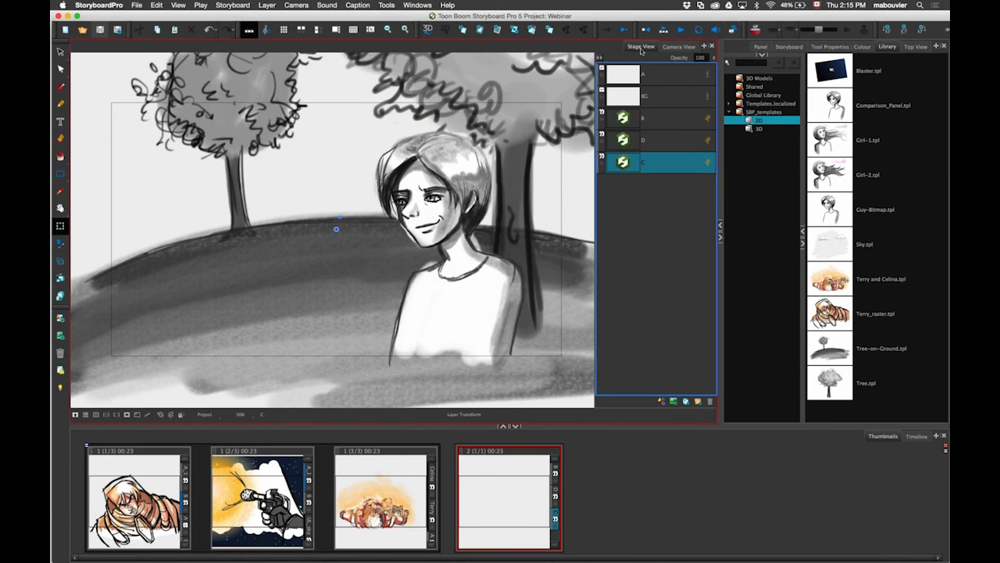
Step: Open the Top View and select the guy, tree and ground layers one by one to compare their depth
left_click(916, 46)
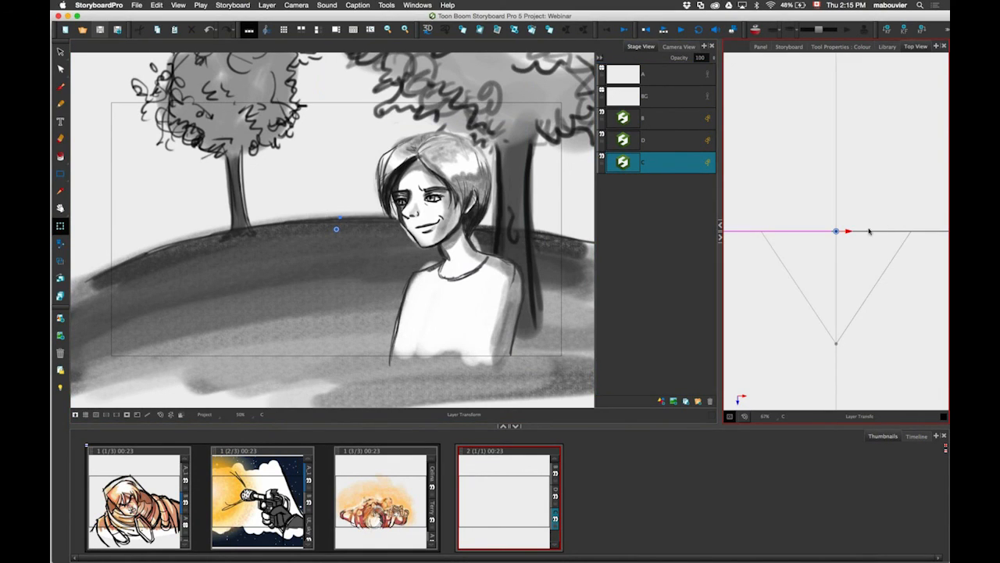
left_click(666, 120)
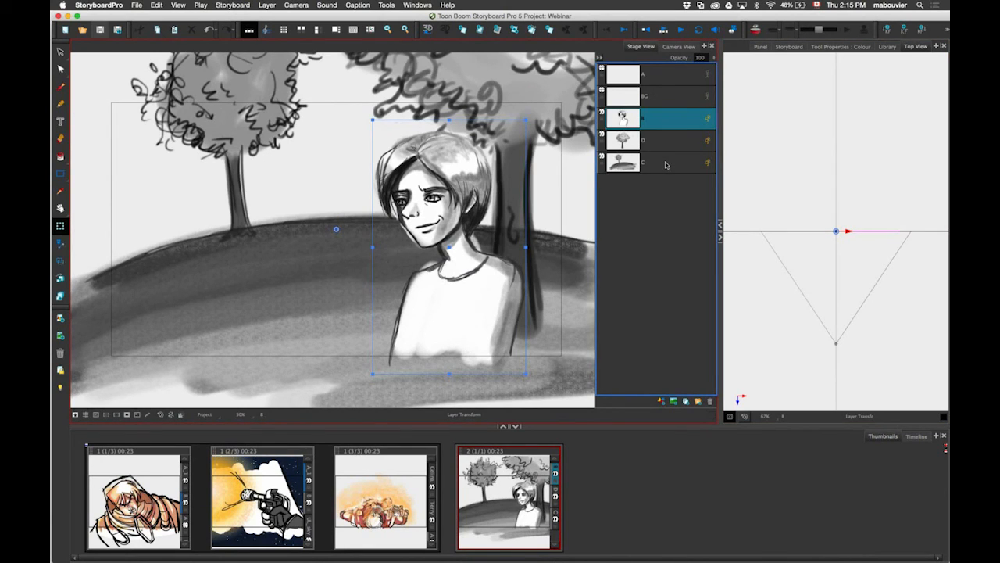
left_click(666, 142)
left_click(671, 167)
left_click(669, 119)
Step: Add two camera keyframes, move the end frame right and the start frame slightly left, and preview the playback
left_click(61, 245)
left_click(887, 29)
left_click(921, 30)
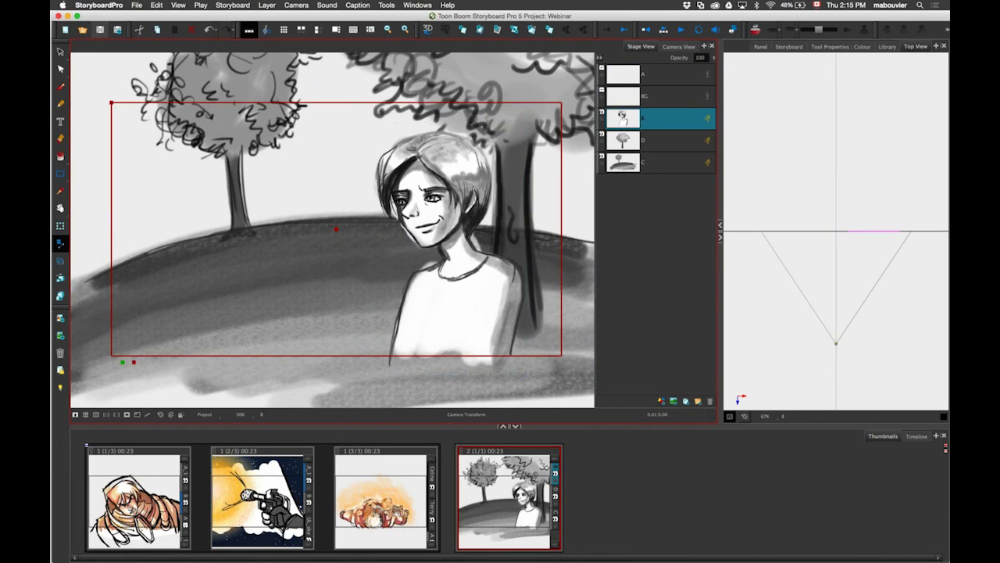
left_click_drag(263, 361, 318, 360)
left_click_drag(123, 362, 93, 364)
left_click(683, 30)
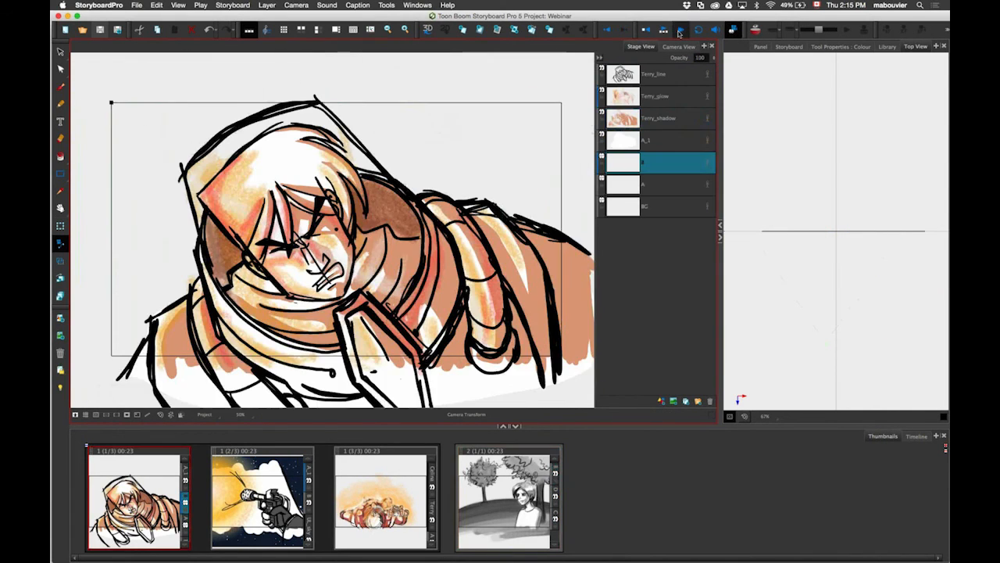
left_click(517, 449)
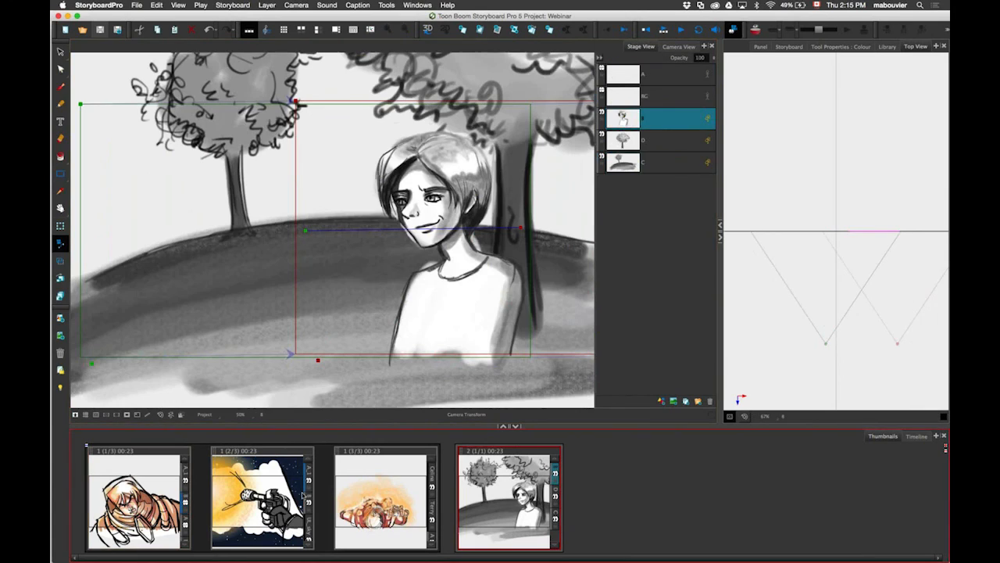
Step: Lengthen the scene 2 panel in the timeline and scrub through its camera move
left_click(917, 436)
left_click_drag(213, 483, 364, 483)
left_click_drag(208, 449, 293, 450)
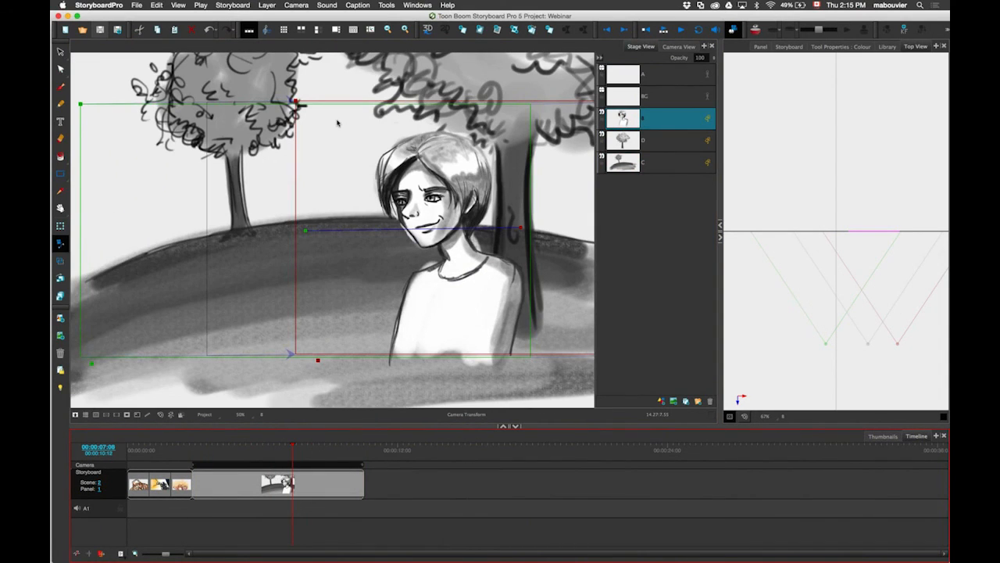
Step: Try pushing the ground layer C back in the Top View with the Maintain Size tool, and undo each attempt
left_click(57, 279)
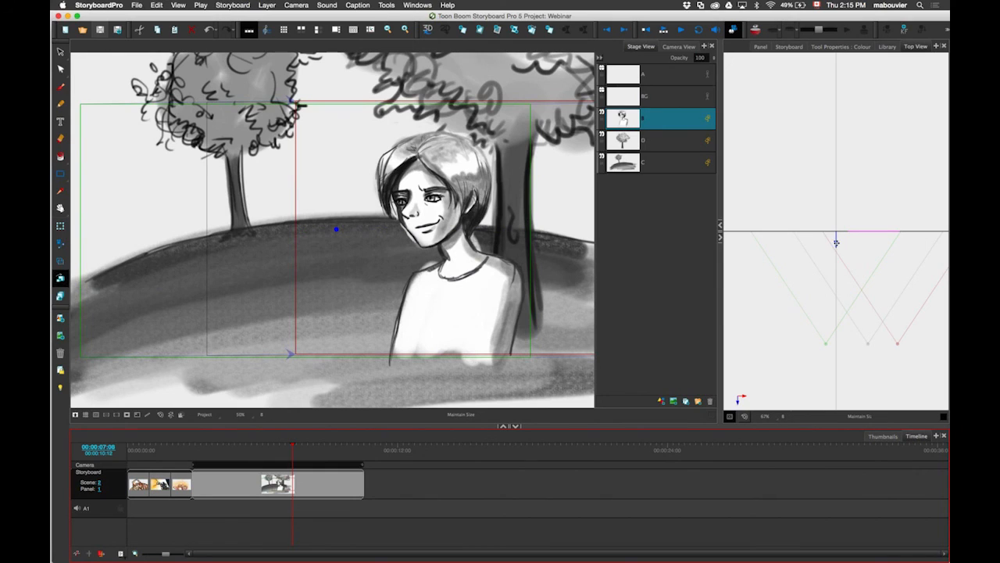
mouse_move(836, 243)
left_mouse_down()
mouse_move(843, 215)
mouse_move(836, 240)
left_mouse_up()
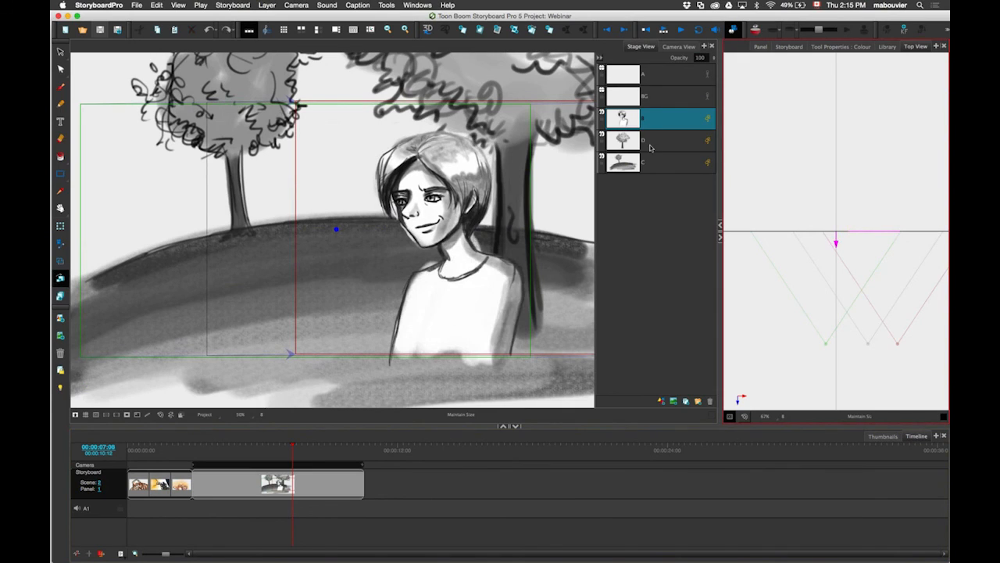
left_click(649, 147)
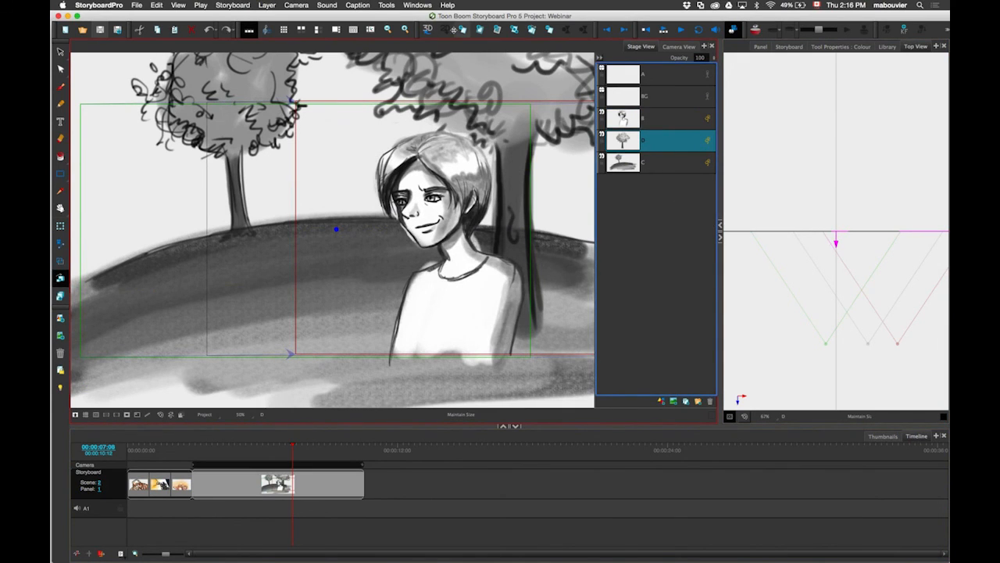
left_click(836, 243)
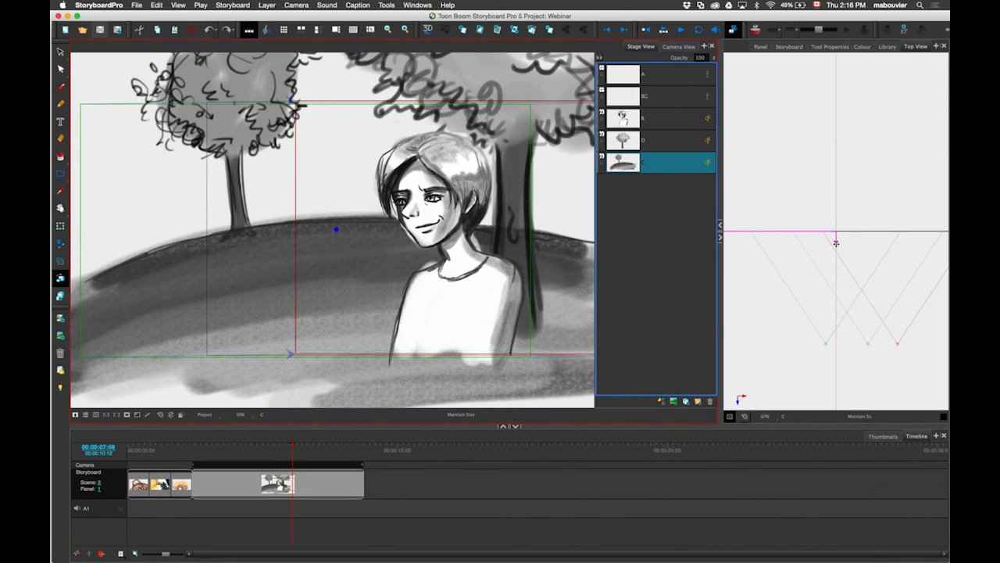
left_click_drag(834, 235, 834, 167)
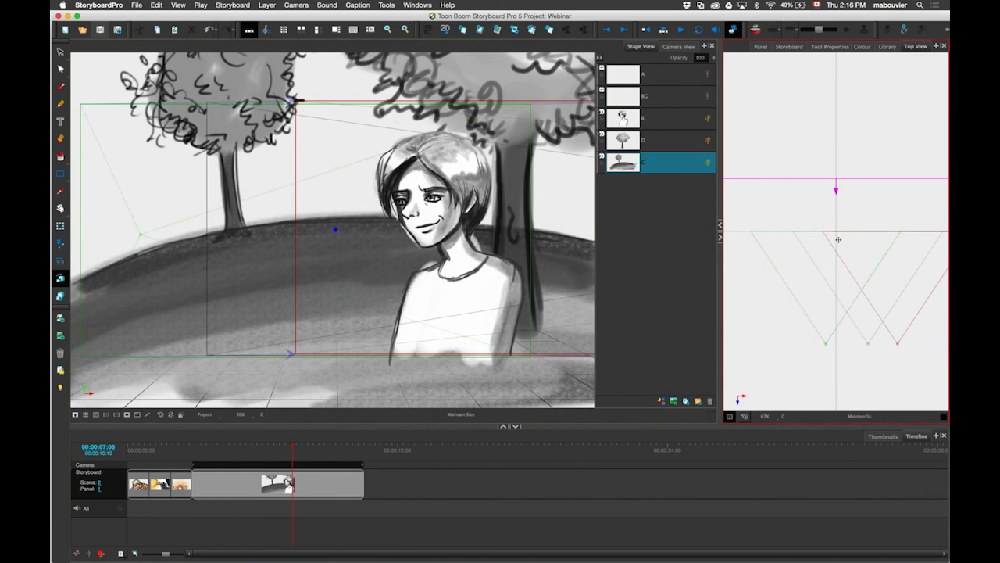
key("super+z")
left_click_drag(834, 178, 842, 151)
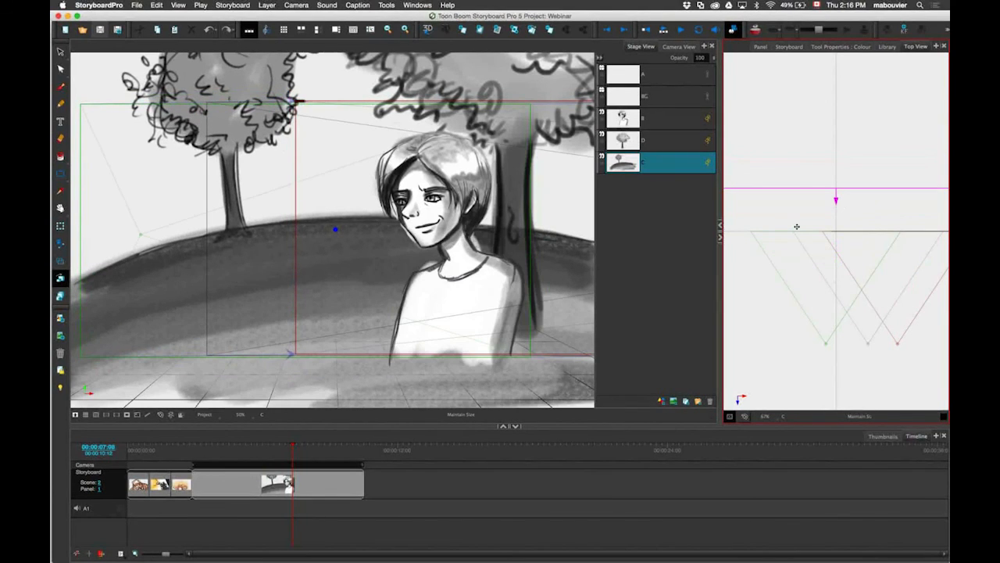
key("super+z")
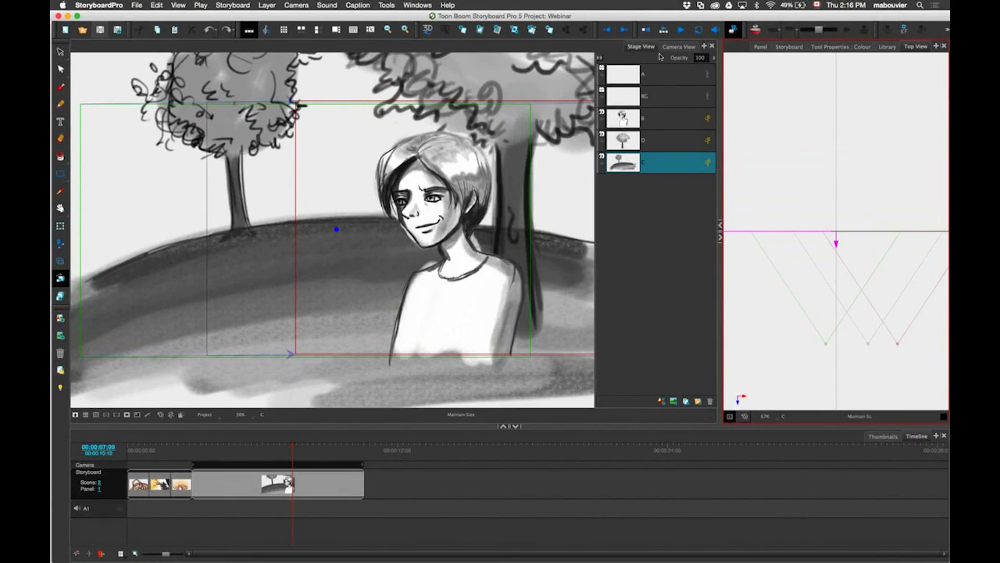
left_click_drag(398, 178, 413, 207)
key("super+z")
Step: Switch the scene to 3D and orbit the Stage View to examine the ground layer's depth from an angle
left_click(427, 29)
left_click_drag(340, 222, 414, 253)
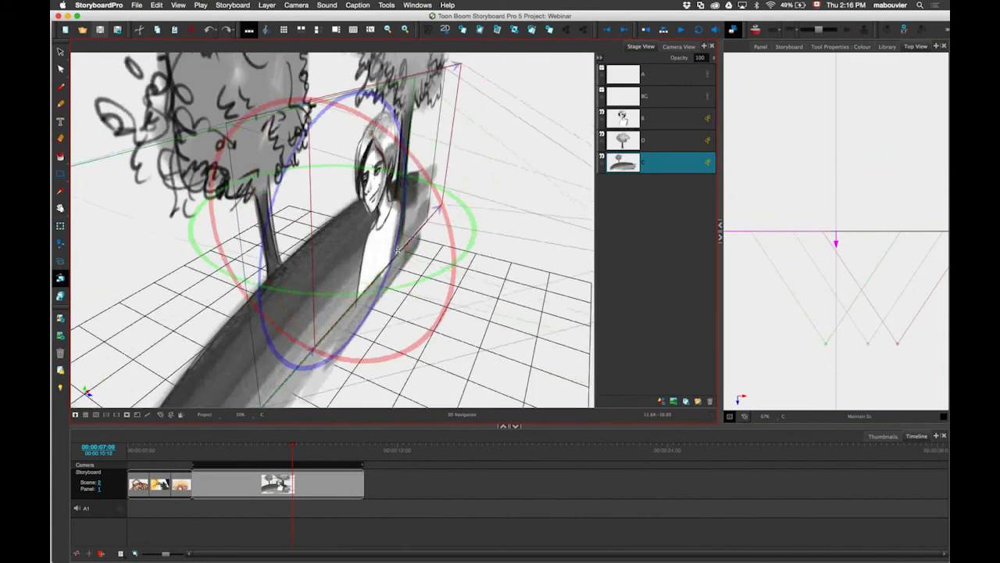
key("2")
key("2")
left_click_drag(500, 289, 419, 261)
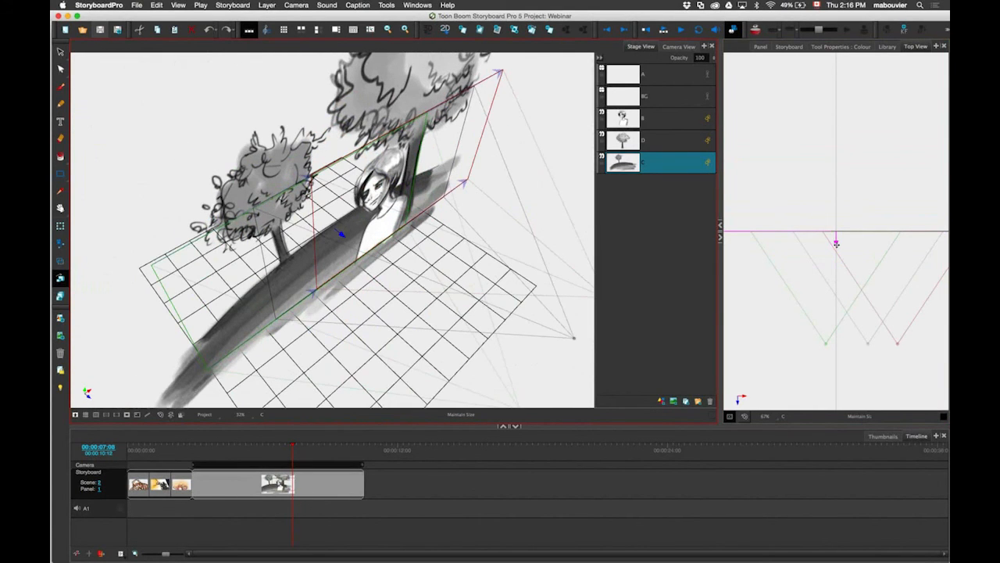
mouse_move(836, 244)
left_mouse_down()
mouse_move(835, 188)
mouse_move(837, 270)
mouse_move(836, 243)
left_mouse_up()
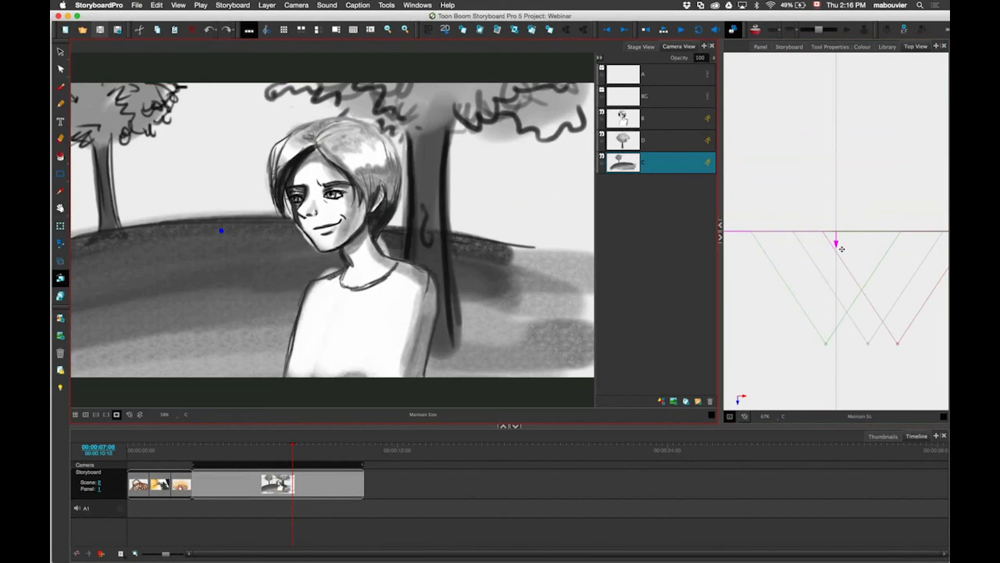
Step: In the Camera View at the start of scene 2, push the ground layer C back in depth with Maintain Size
mouse_move(836, 243)
left_mouse_down()
mouse_move(838, 221)
mouse_move(837, 242)
left_mouse_up()
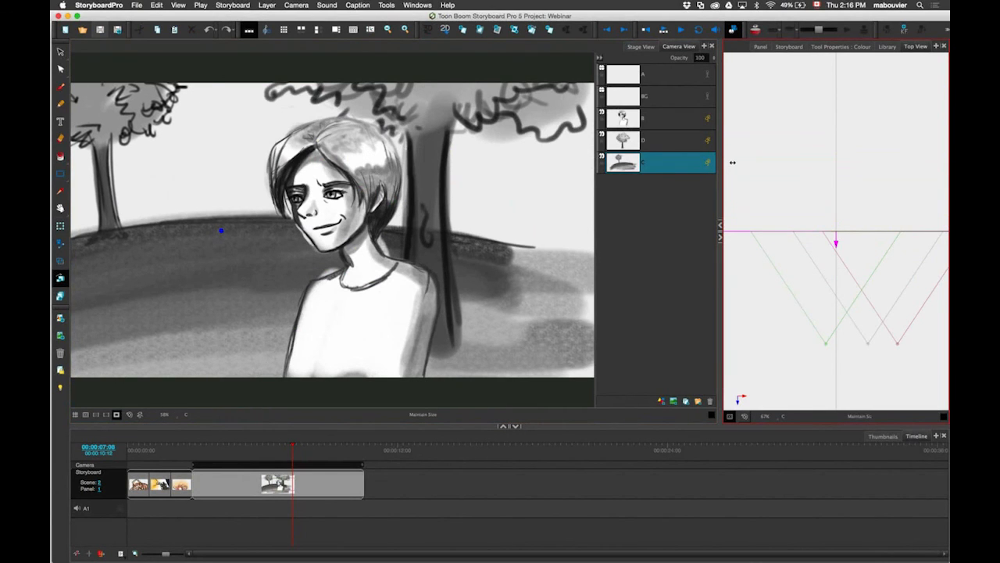
left_click_drag(240, 452, 196, 460)
left_click_drag(834, 232, 844, 150)
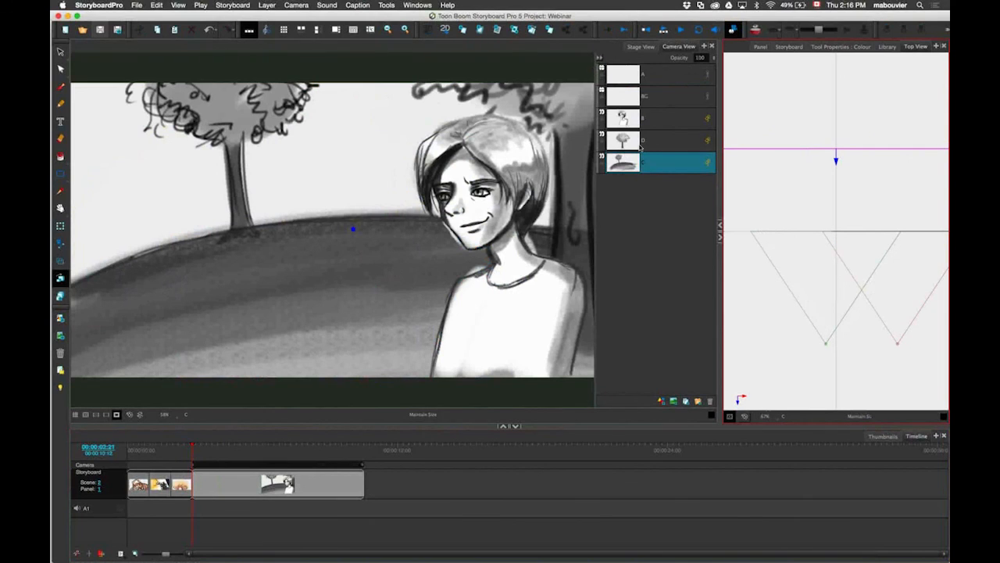
Step: Bring the tree layer D forward in front of the guy with Maintain Size and scrub through the camera move
left_click(836, 239)
left_click_drag(836, 242, 836, 279)
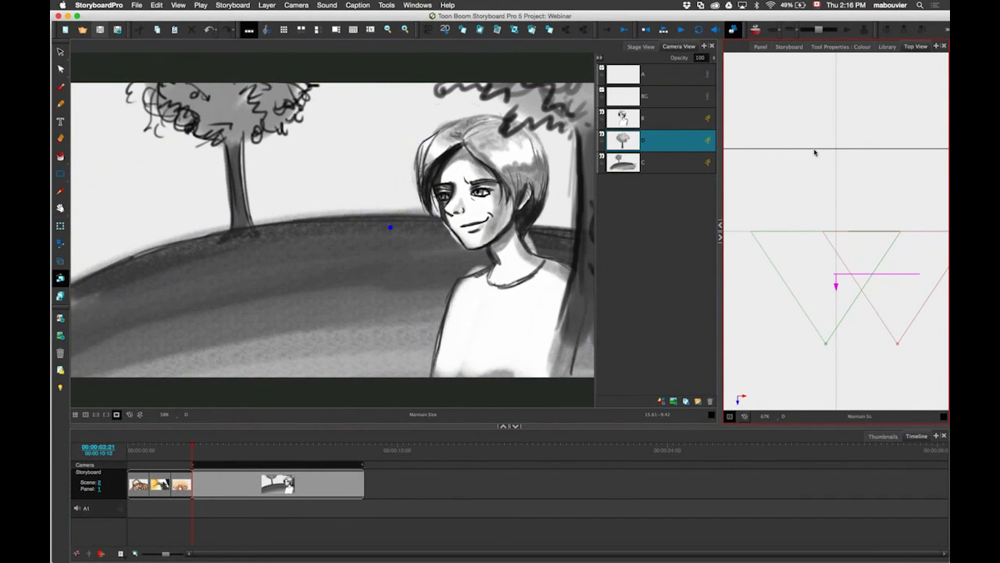
left_click(228, 454)
left_click_drag(271, 456, 296, 455)
Step: Turn off animation on the tree layer D, move the tree down with Layer Transform, and scrub back to 00:00:04:22
left_click(708, 141)
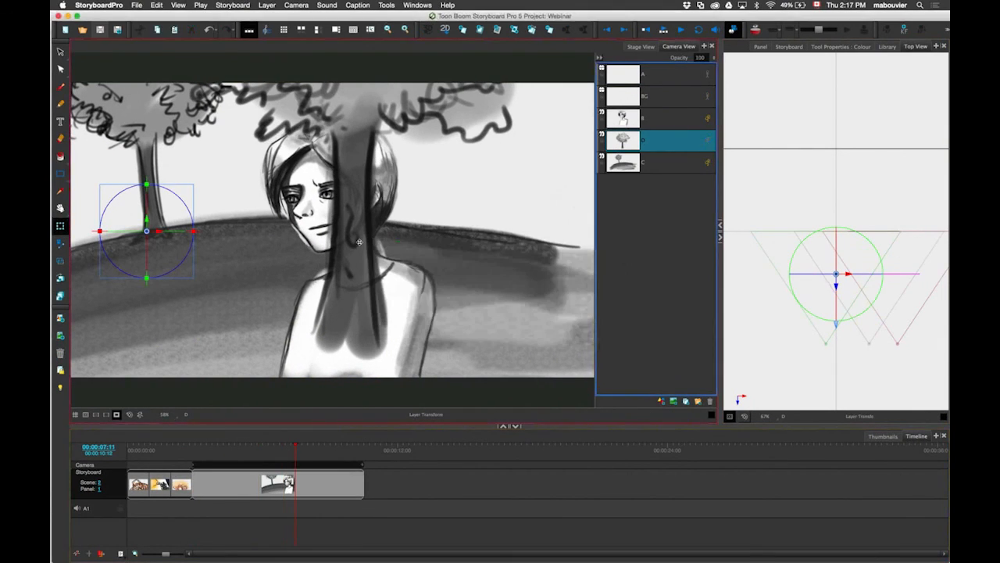
left_click_drag(359, 243, 364, 311)
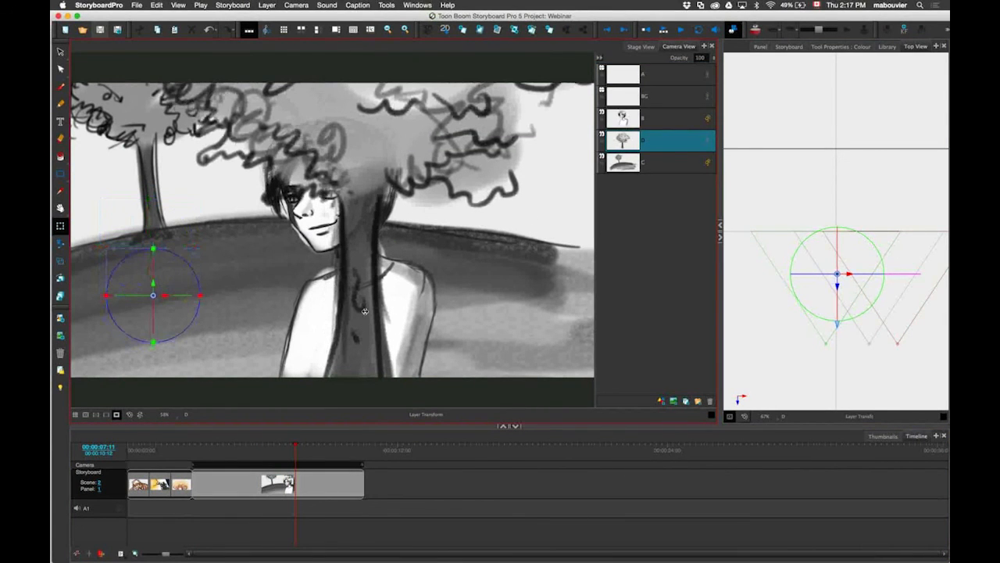
left_click_drag(296, 453, 238, 465)
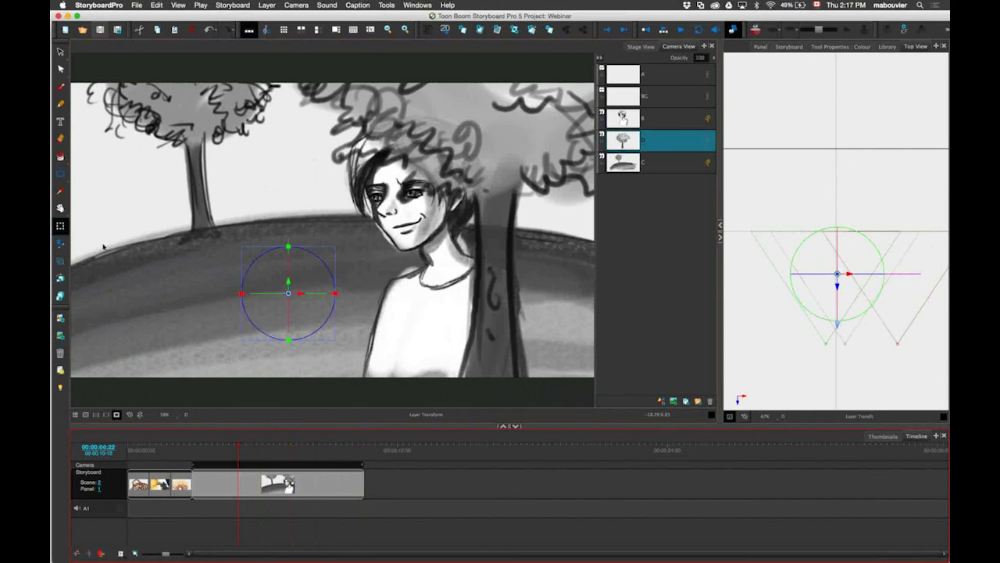
Step: Adjust the tree layer's depth in the Top View with Maintain Size, and undo the last move
left_click(60, 278)
left_click_drag(837, 278, 836, 268)
key("super+z")
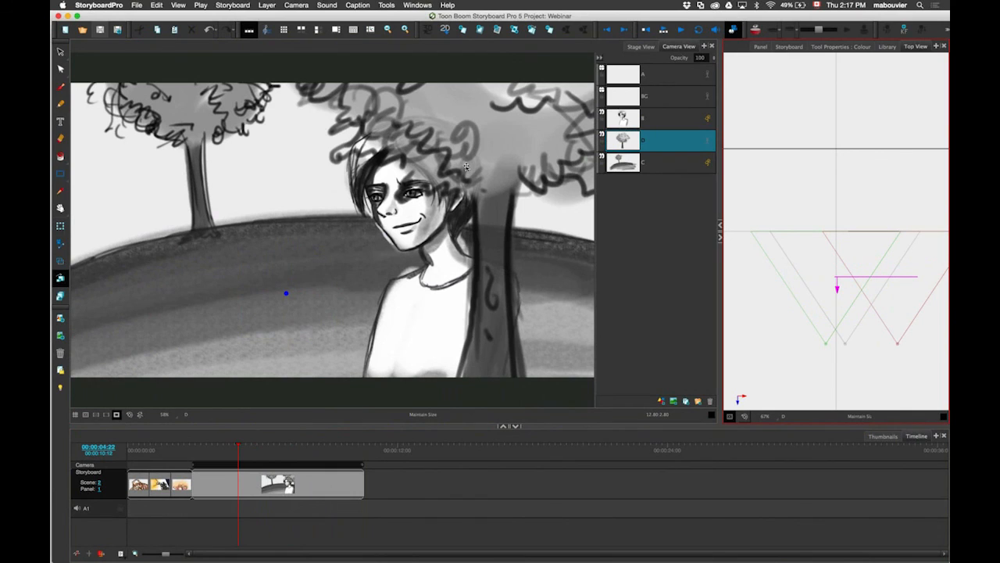
Step: Try selecting the tree and ground layers together, reselect only the ground layer C and apply Share Drawing to it
left_click(661, 148)
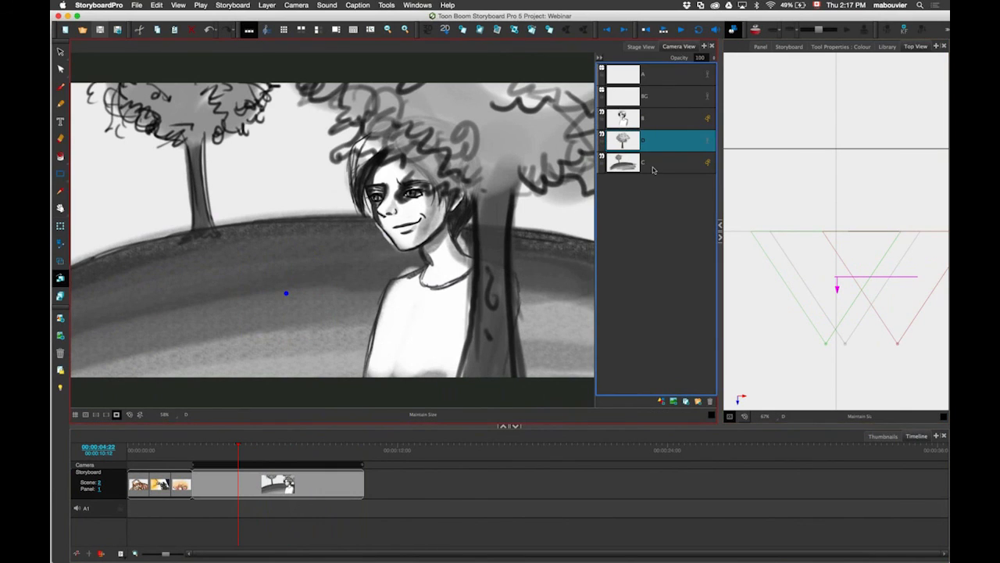
left_click(653, 170)
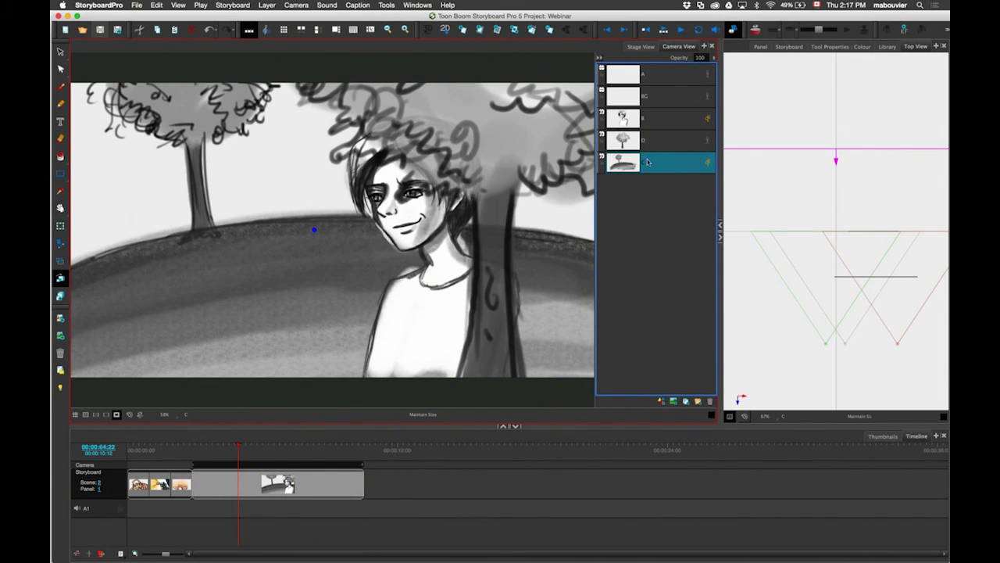
key("Up")
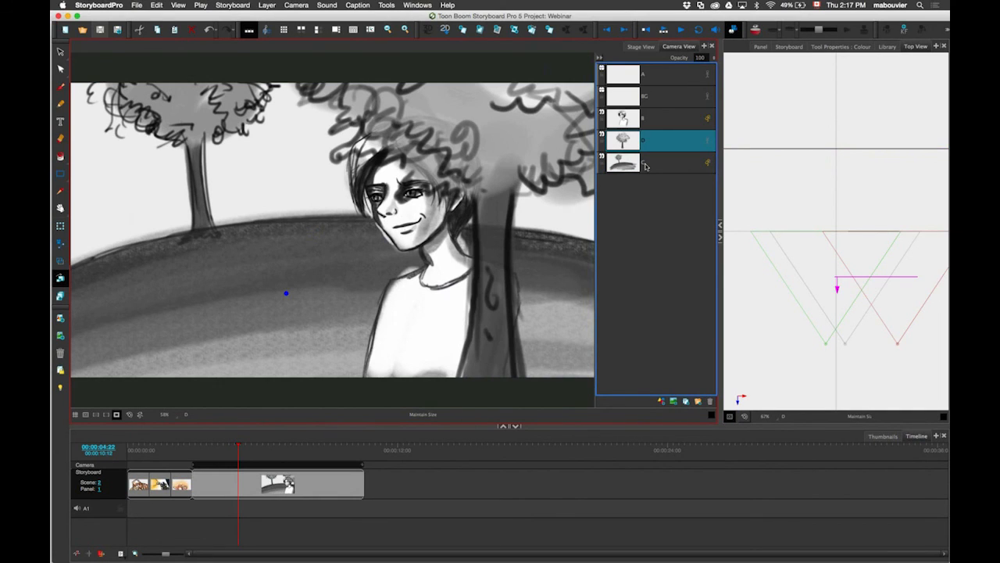
left_click(645, 165, "shift")
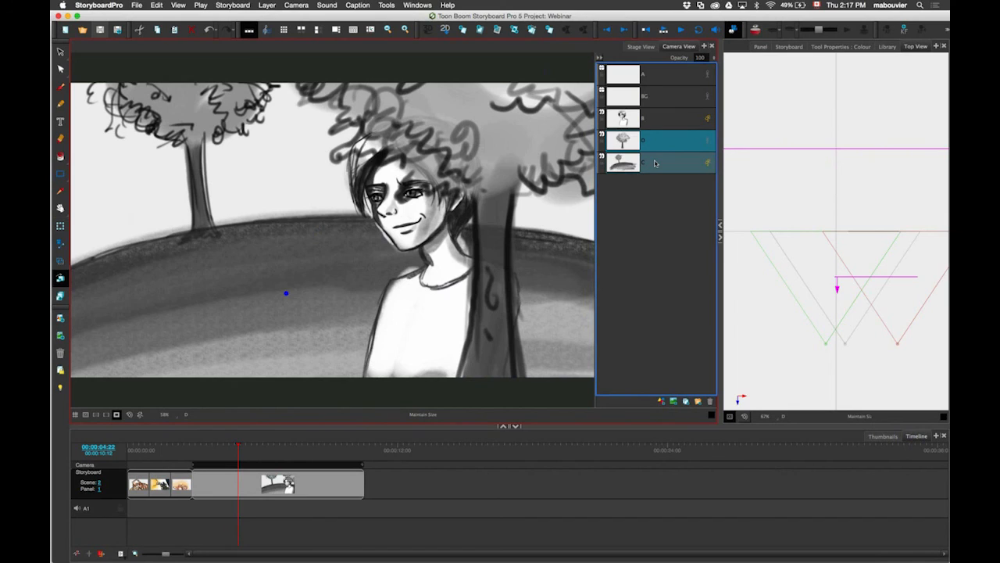
left_click(655, 162)
right_click(656, 166)
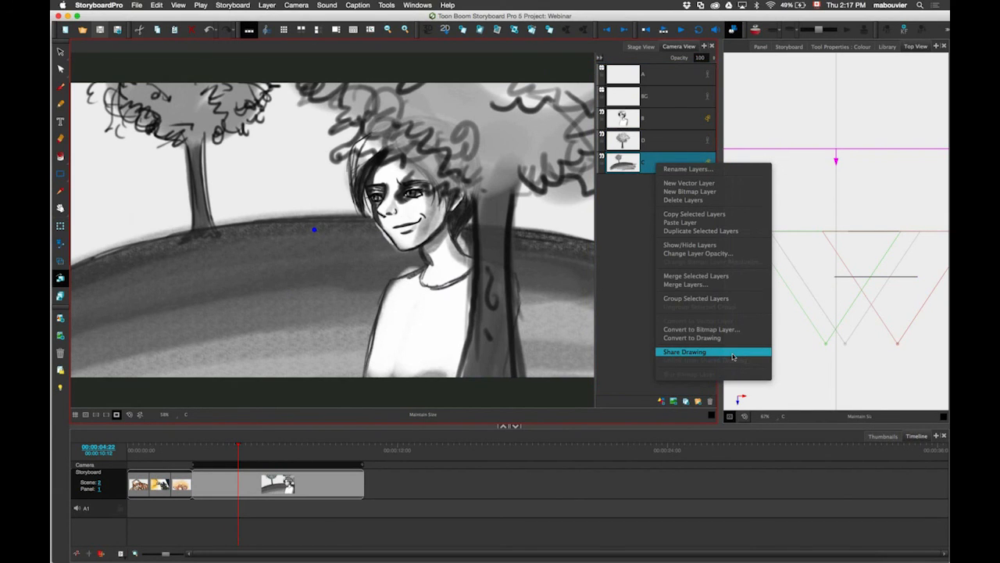
left_click(733, 353)
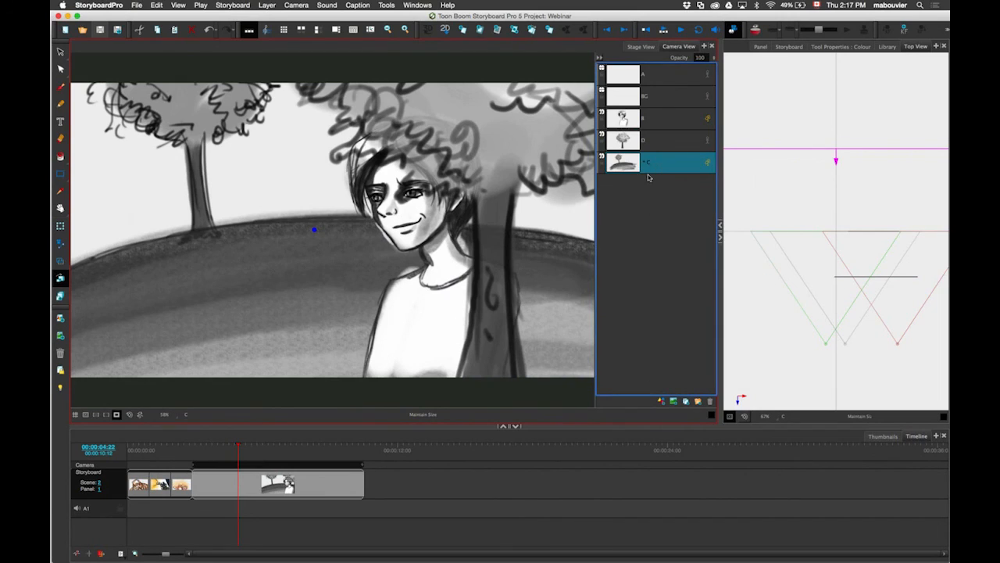
Step: Apply Share Drawing to the tree layer D and view the shared drawings in the library's Shared folder
left_click(654, 144)
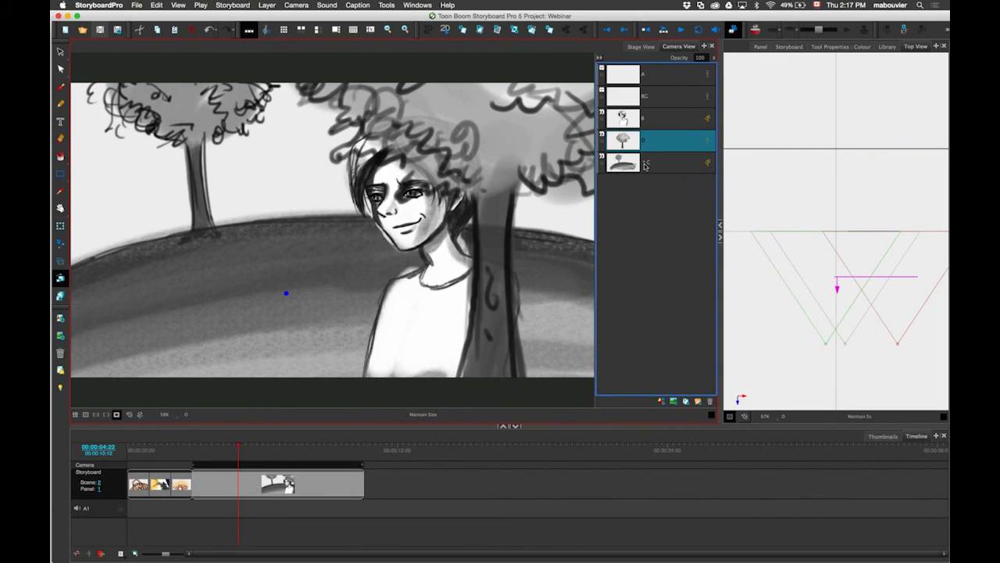
right_click(660, 143)
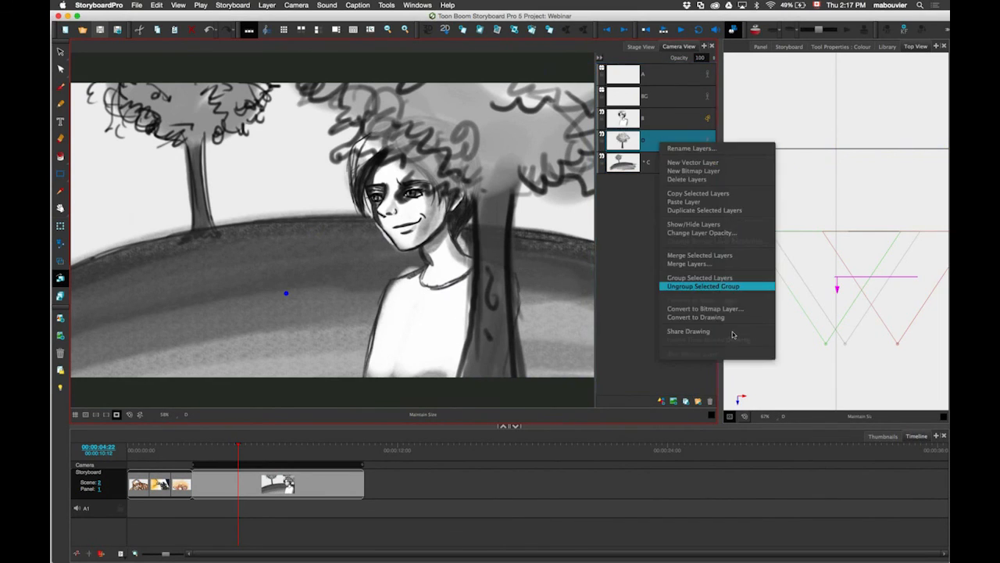
left_click(733, 331)
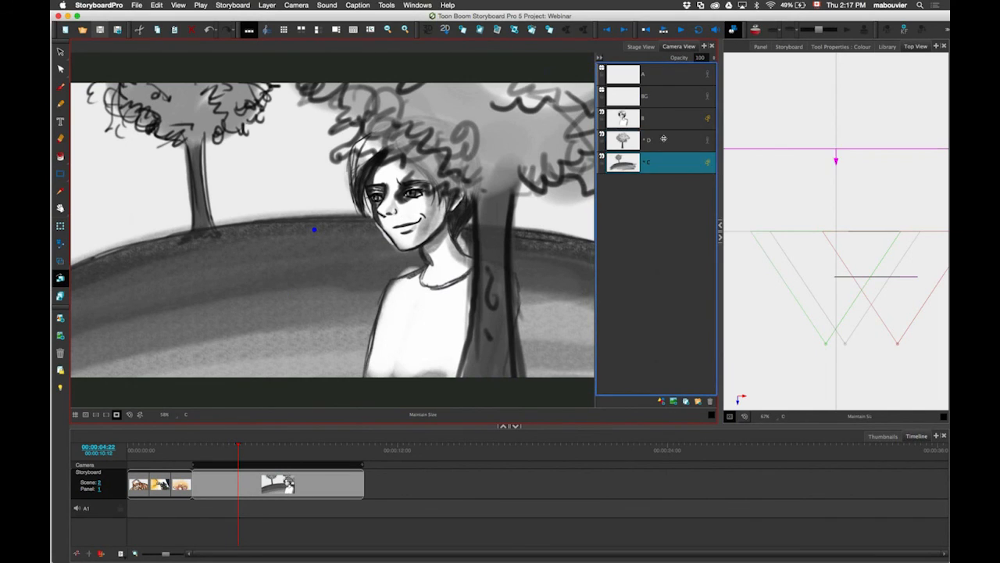
left_click(889, 48)
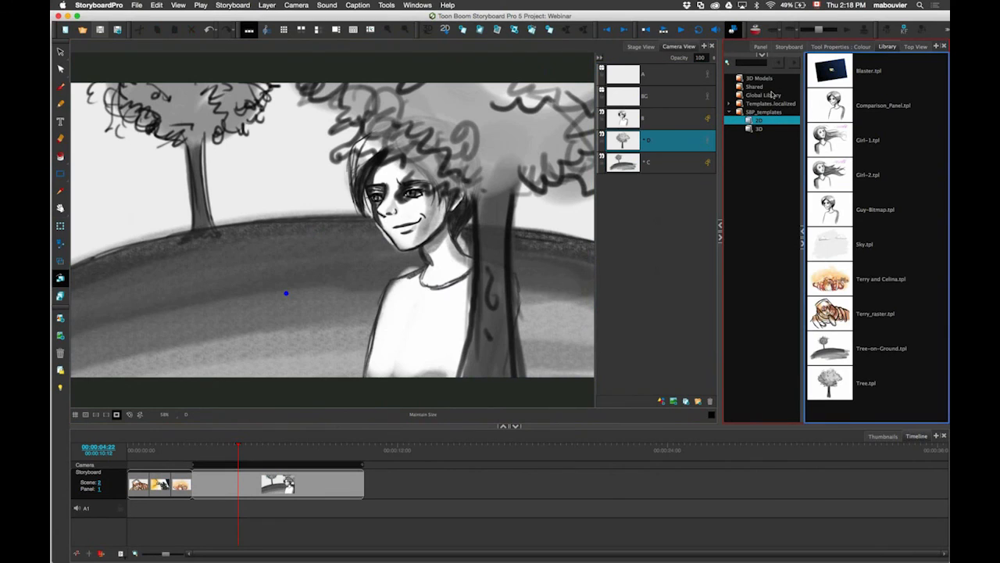
left_click(762, 88)
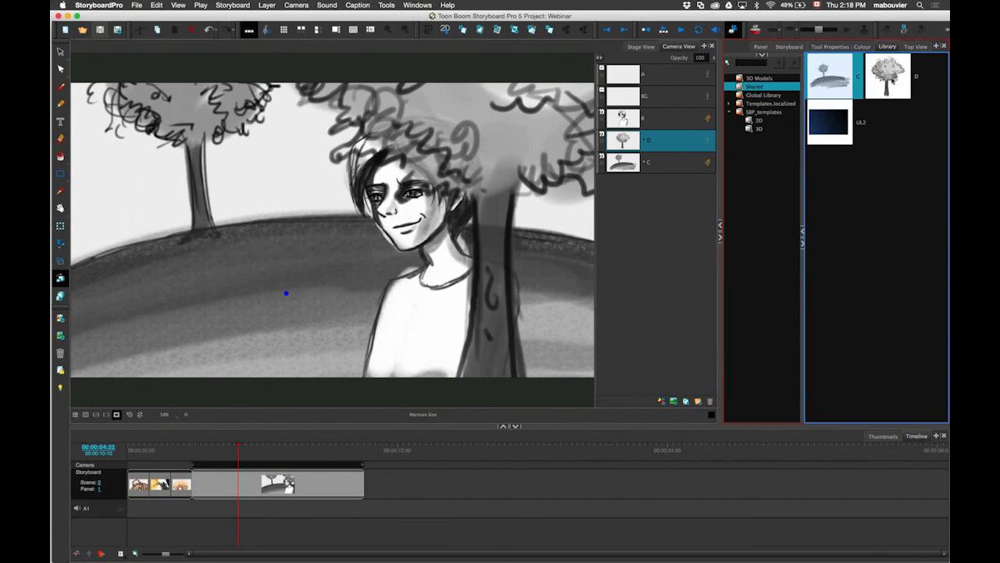
left_click(883, 78)
left_click(818, 97)
Step: Duplicate the current panel, delete the camera keyframe at 00:00:10:12, and scrub to 00:00:10:22 in the new panel
left_click(535, 32)
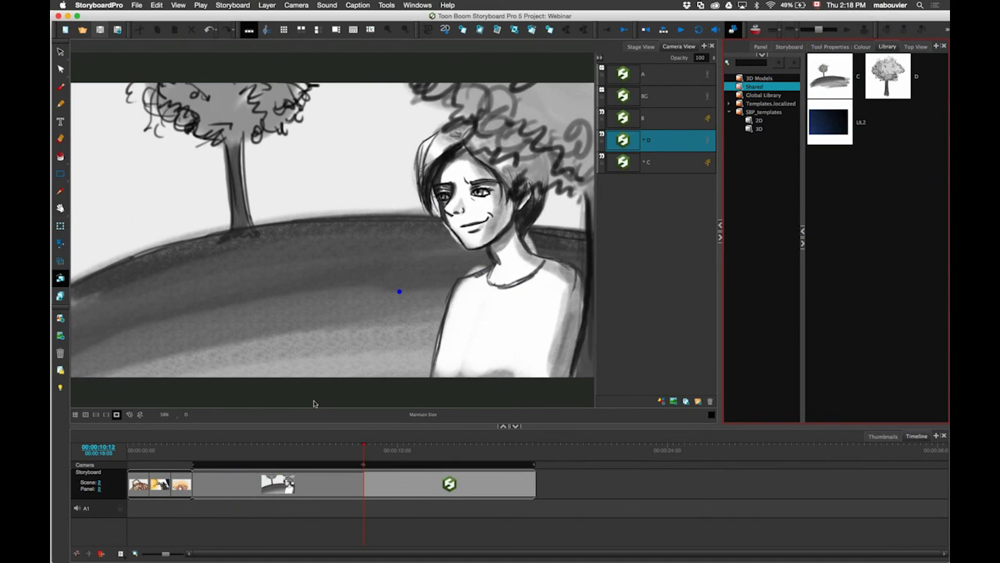
left_click(365, 464)
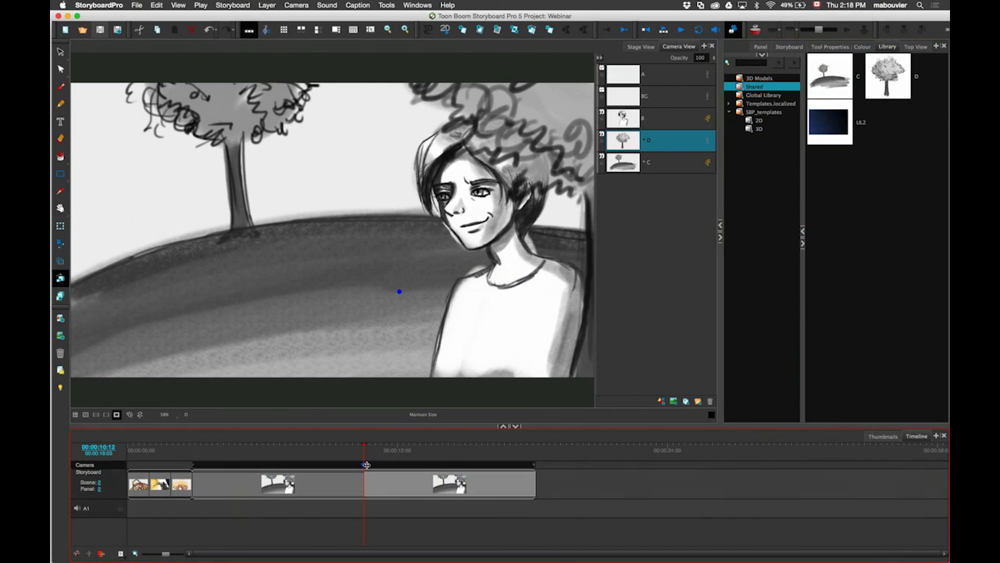
key("Delete")
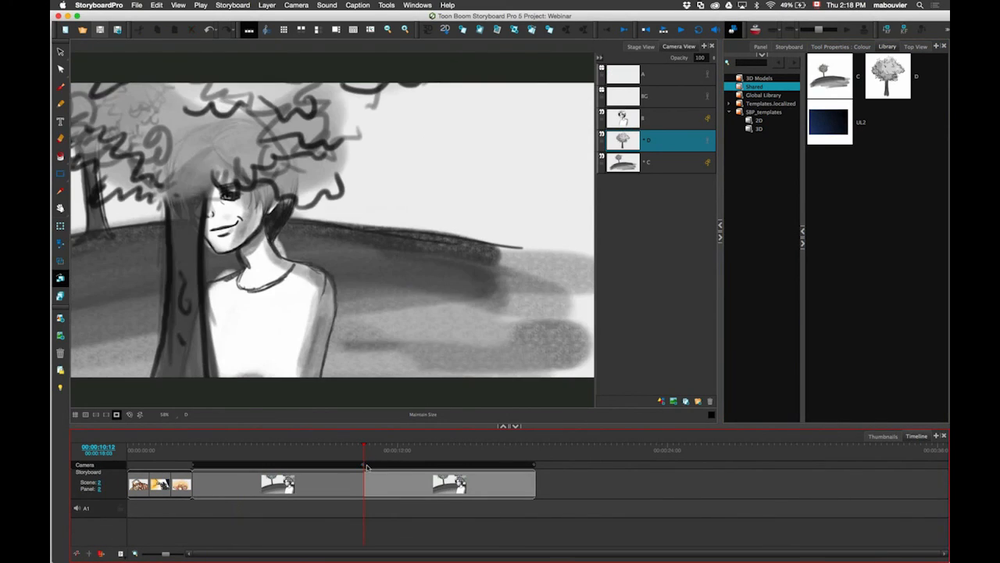
left_click(364, 464)
key("Delete")
mouse_move(370, 464)
left_mouse_down()
mouse_move(459, 460)
mouse_move(374, 448)
left_mouse_up()
left_click(372, 228)
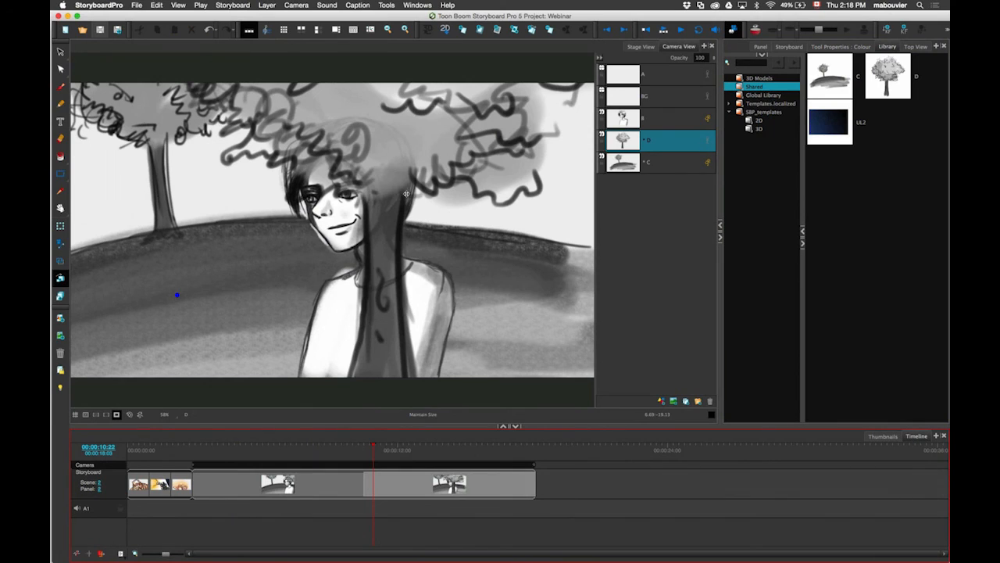
Step: Set up the vector brush for tree layer D with colour H 10, S 68, V 100 and size 72.7, undoing the test stroke
left_click(628, 146)
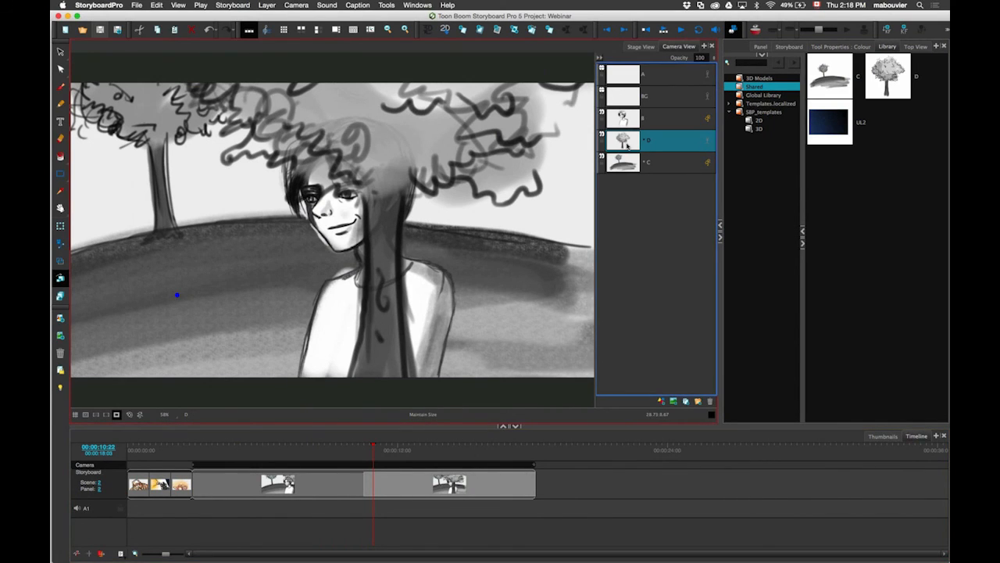
key("alt+b")
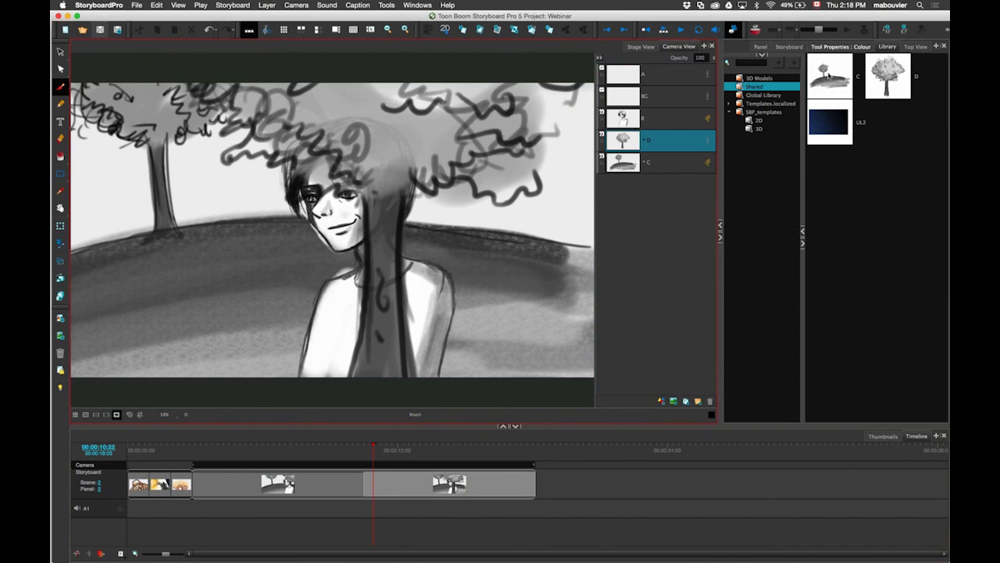
left_click(840, 47)
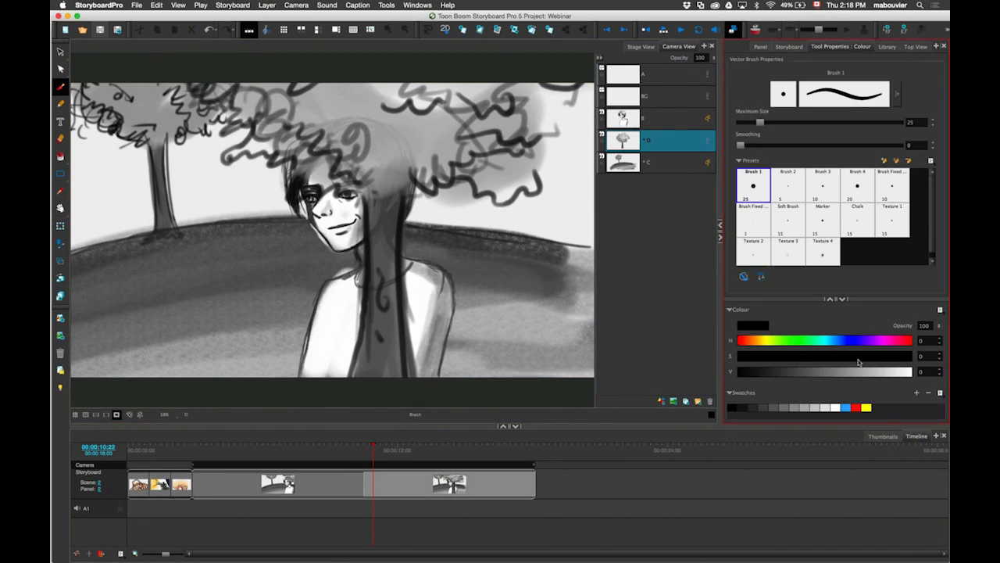
left_click(922, 374)
mouse_move(332, 215)
left_mouse_down()
mouse_move(343, 238)
mouse_move(340, 291)
left_mouse_up()
left_click(116, 415)
left_click_drag(394, 224, 384, 249)
left_click_drag(384, 250, 409, 237)
key("super+z")
key("o")
Step: Paint several red blobs across the foliage of the shared tree layer D
left_click_drag(394, 251, 389, 255)
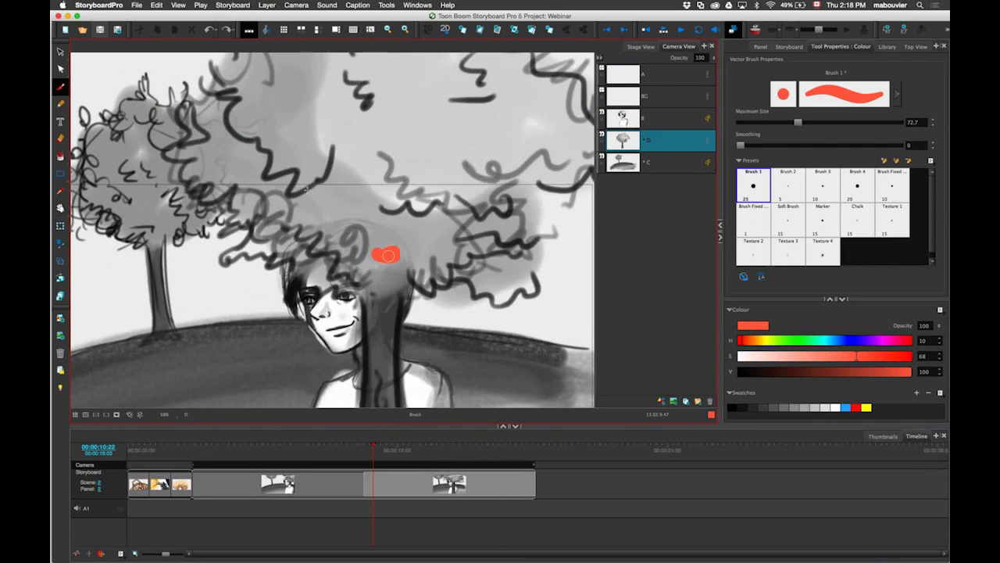
left_click(301, 176)
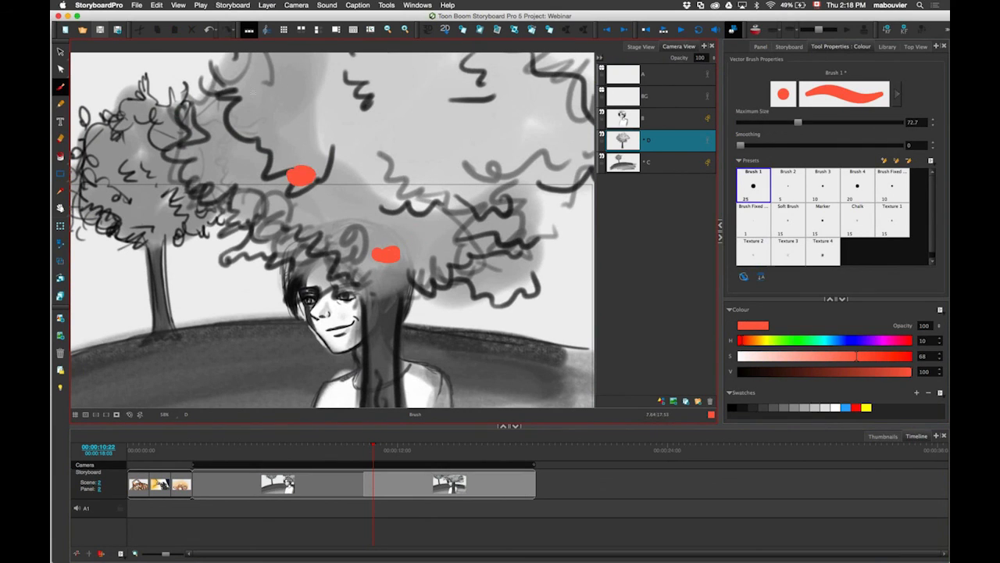
left_click(258, 97)
left_click(300, 71)
left_click_drag(510, 104, 501, 105)
left_click_drag(505, 162, 530, 169)
left_click_drag(445, 153, 456, 153)
Step: Scrub between the two panels of the scene to compare the painted marks on the shared tree
mouse_move(377, 461)
left_mouse_down()
mouse_move(331, 462)
mouse_move(405, 462)
left_mouse_up()
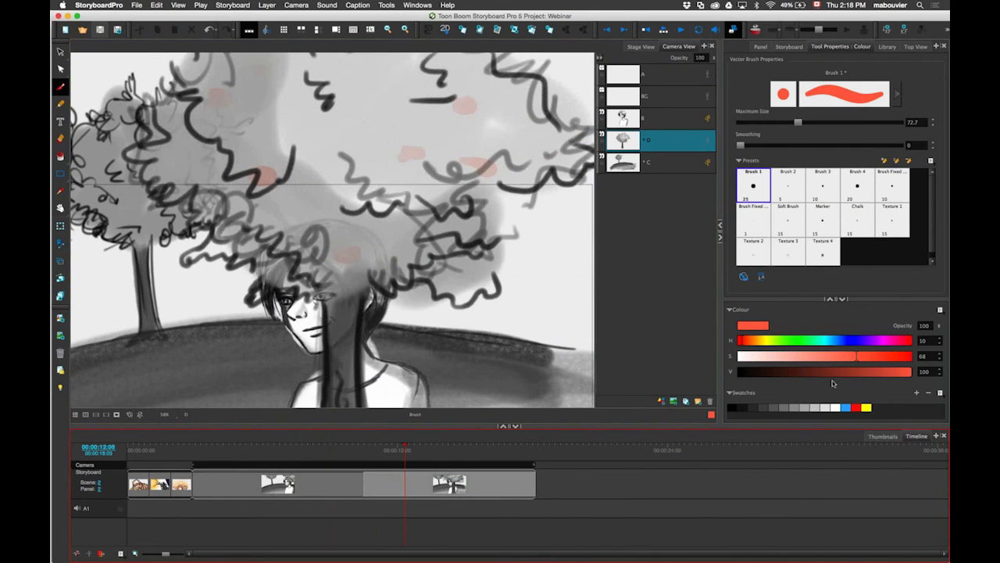
left_click(312, 459)
left_click_drag(314, 459, 314, 459)
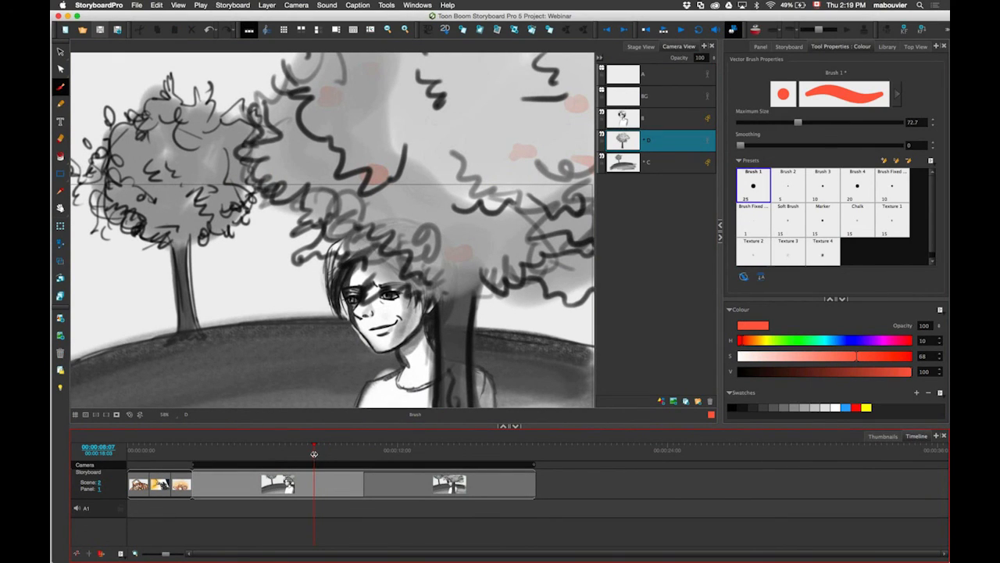
mouse_move(396, 453)
left_mouse_down()
mouse_move(387, 454)
mouse_move(398, 455)
left_mouse_up()
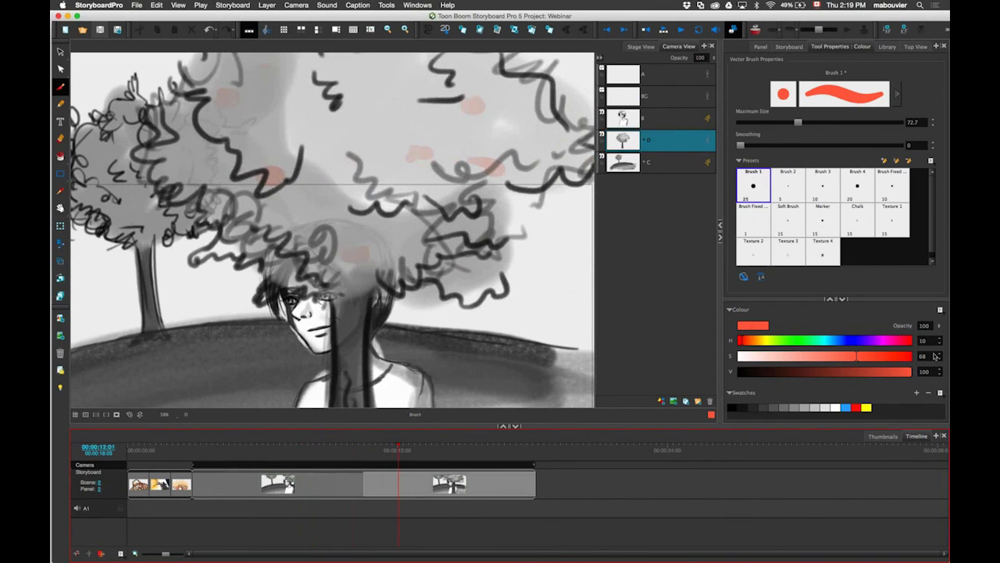
left_click_drag(361, 453, 319, 459)
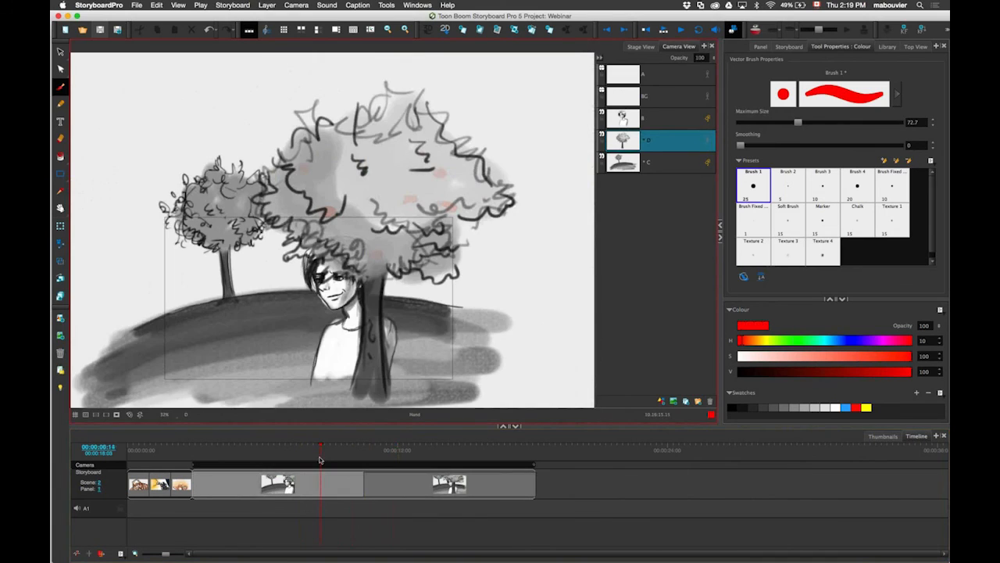
Step: Try erasing a broad swath through the tree's foliage at 00:00:08:14 with the Eraser, and undo it
left_click_drag(312, 234, 250, 256)
left_click(60, 138)
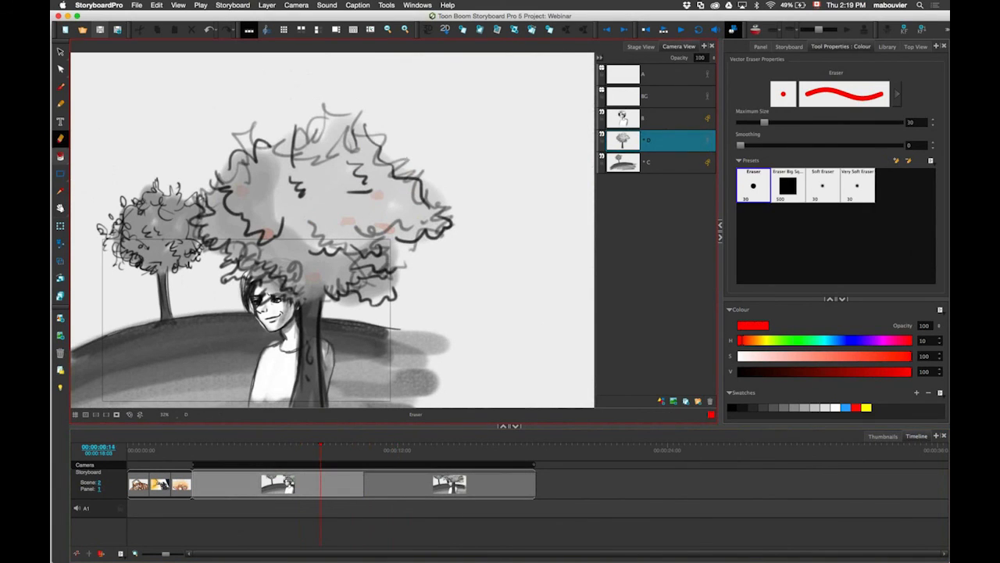
left_click_drag(413, 158, 328, 186)
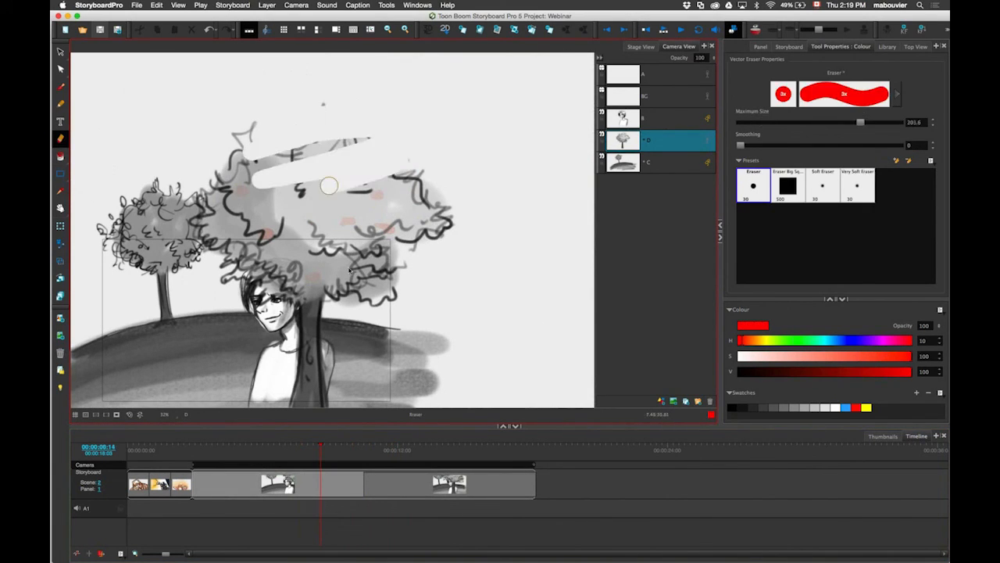
key("super+z")
Step: Examine the shared-drawing commands for tree layer D in the Stage View and compare the tree in both panels
left_click(434, 451)
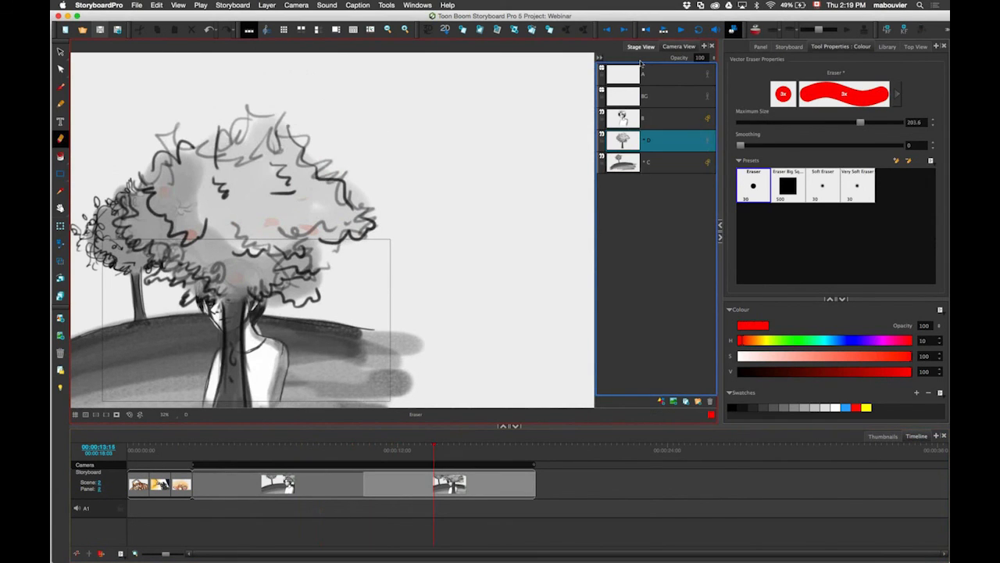
left_click(640, 47)
left_click_drag(640, 61, 508, 174)
key("shift+m")
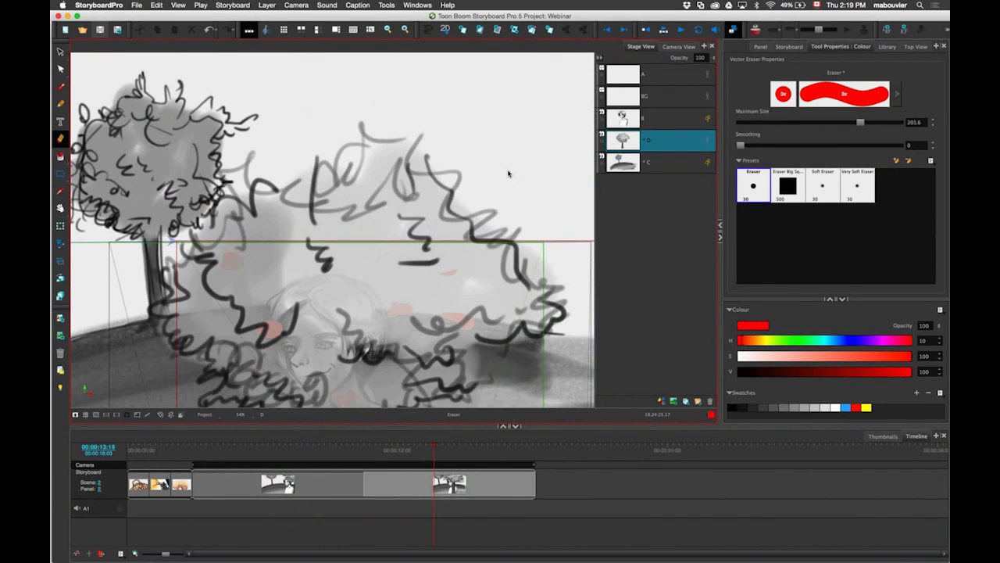
right_click(665, 141)
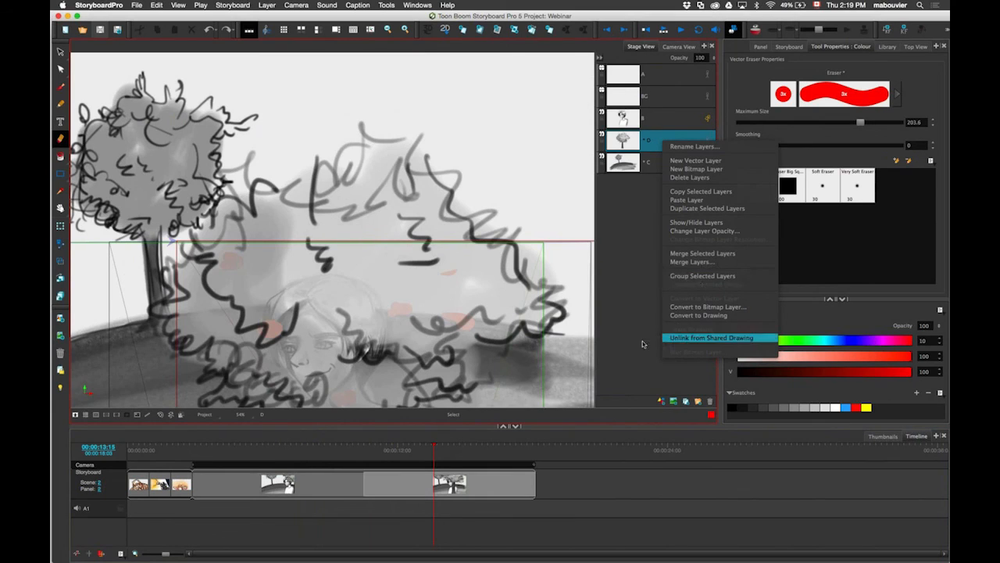
right_click(652, 143)
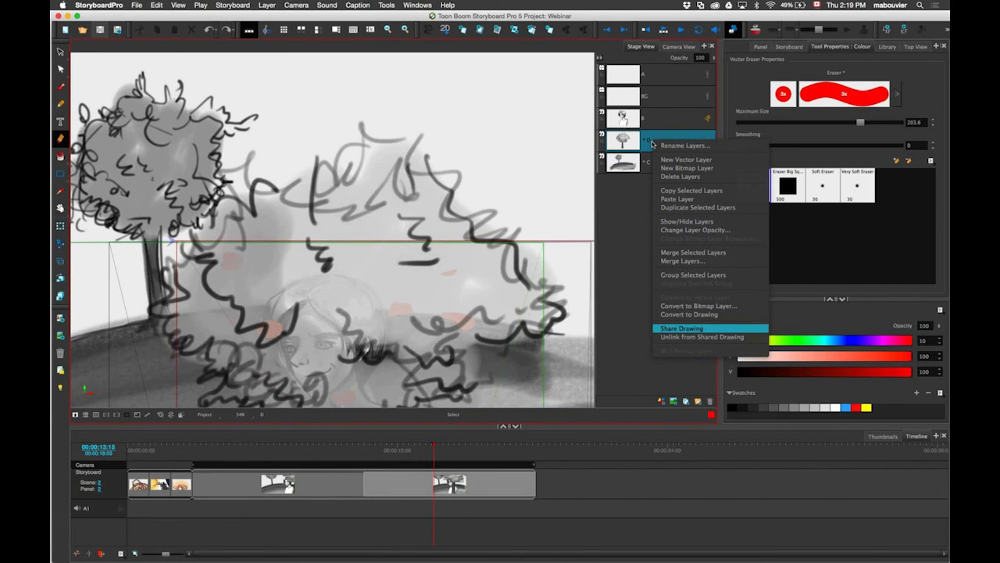
left_click(591, 132)
key("space")
left_click_drag(591, 132, 594, 110)
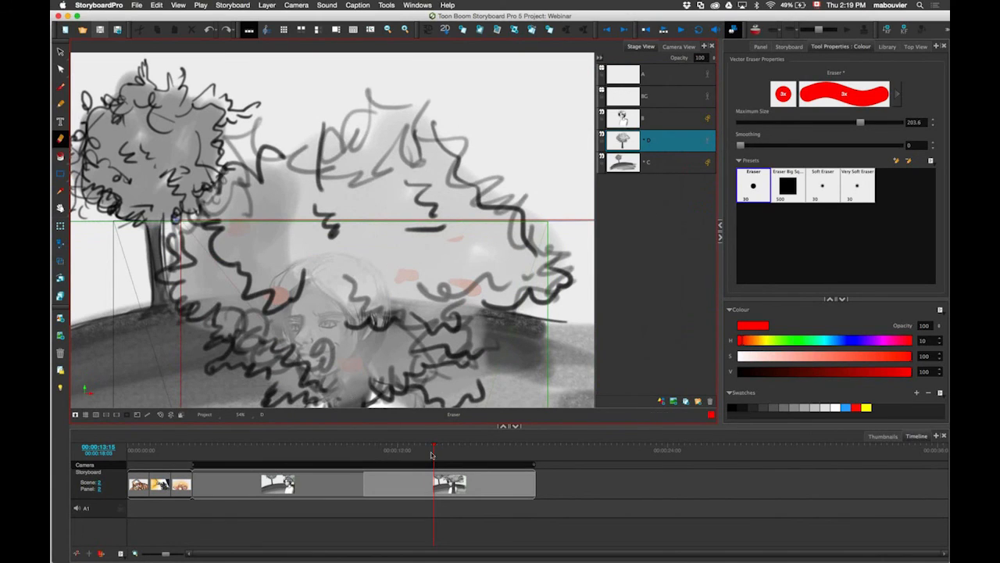
left_click(300, 451)
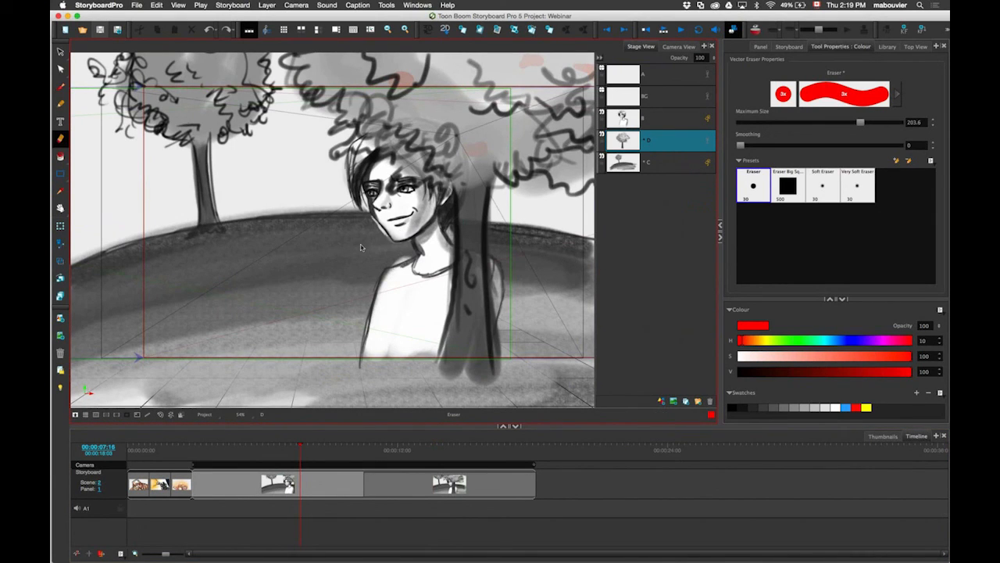
left_click(511, 450)
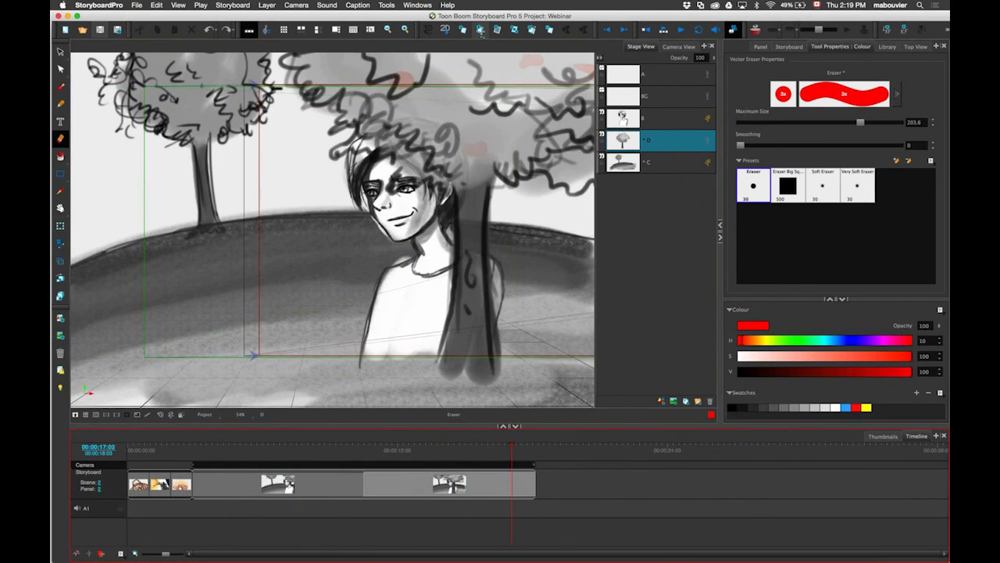
Step: Add a new scene after the duplicated panel and extend it to end at about 00:00:23:06
left_click(481, 29)
left_click_drag(557, 478, 652, 477)
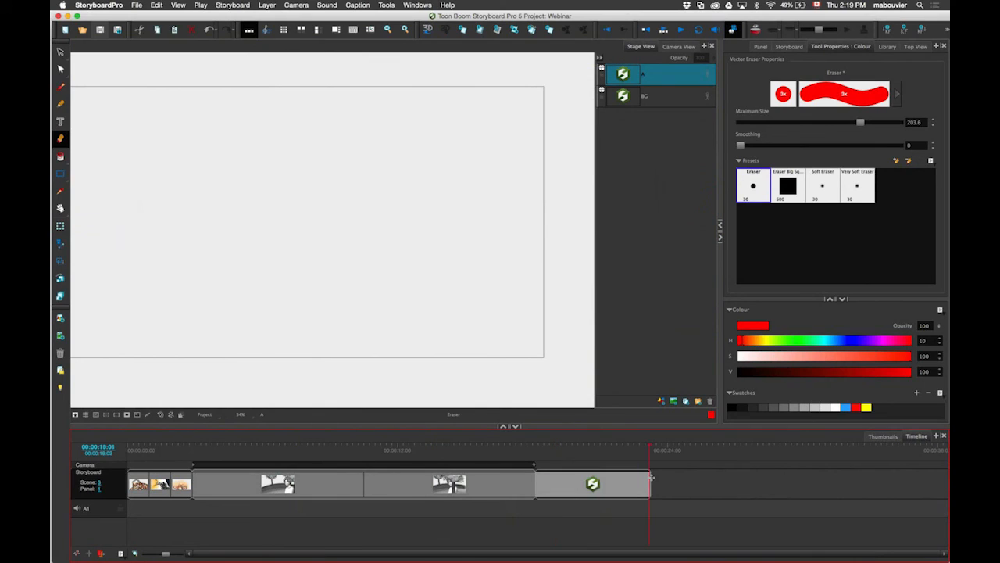
key("shift+m")
left_click_drag(121, 212, 92, 214)
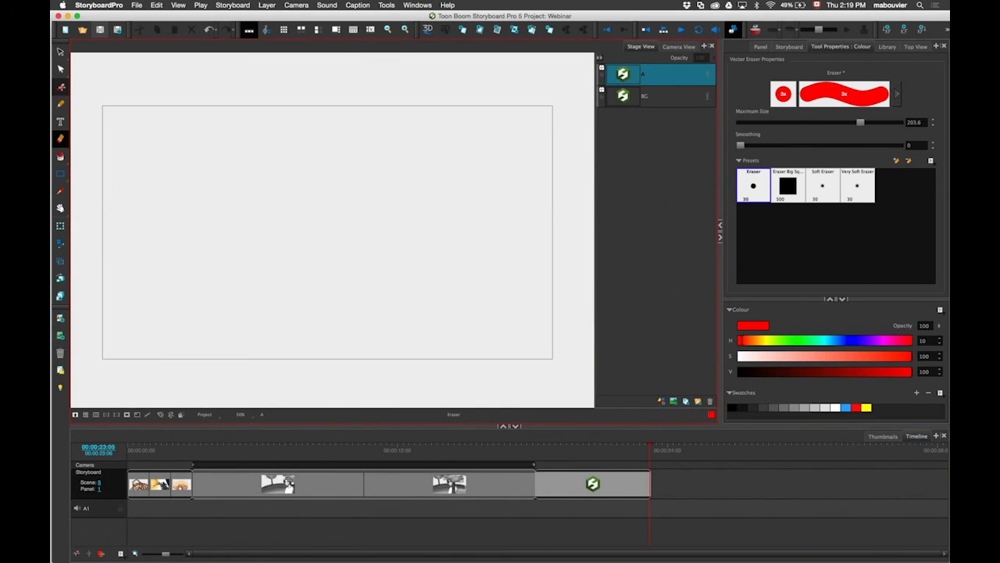
Step: Draw a black ground line and a simple tree on layer BG with the Brush, undoing the initial red stroke
left_click(60, 86)
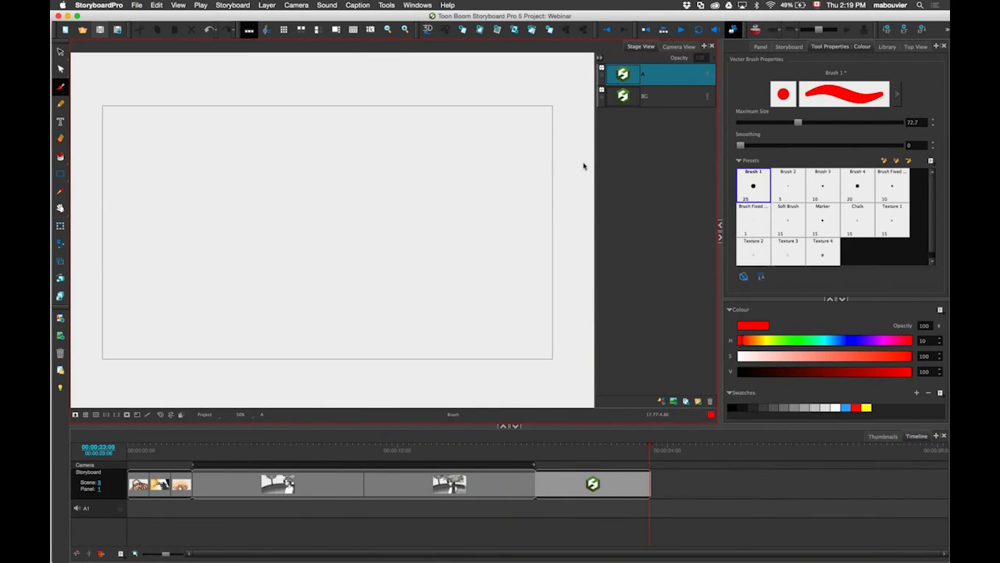
left_click(660, 96)
left_click_drag(95, 318, 374, 320)
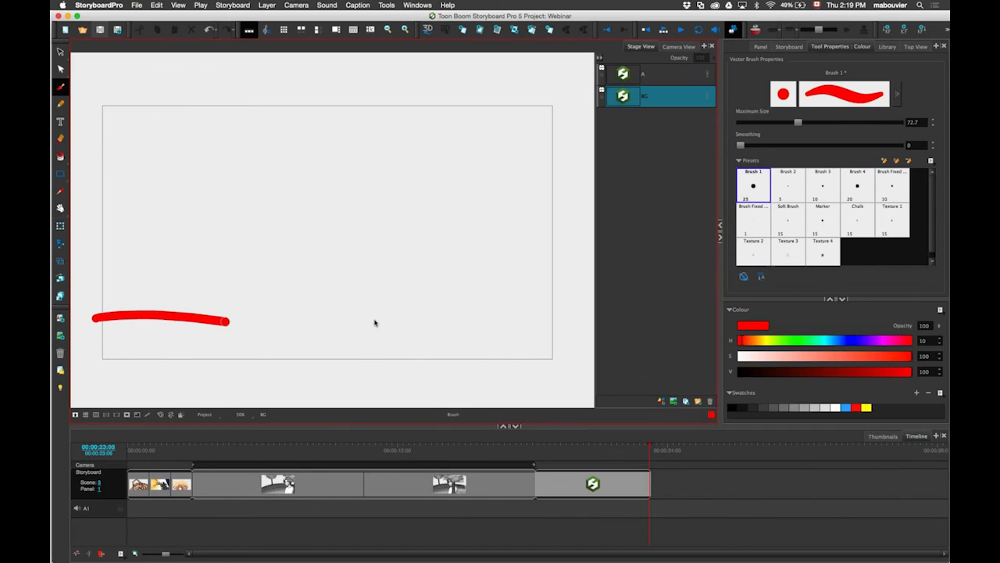
key("super+z")
left_click(730, 407)
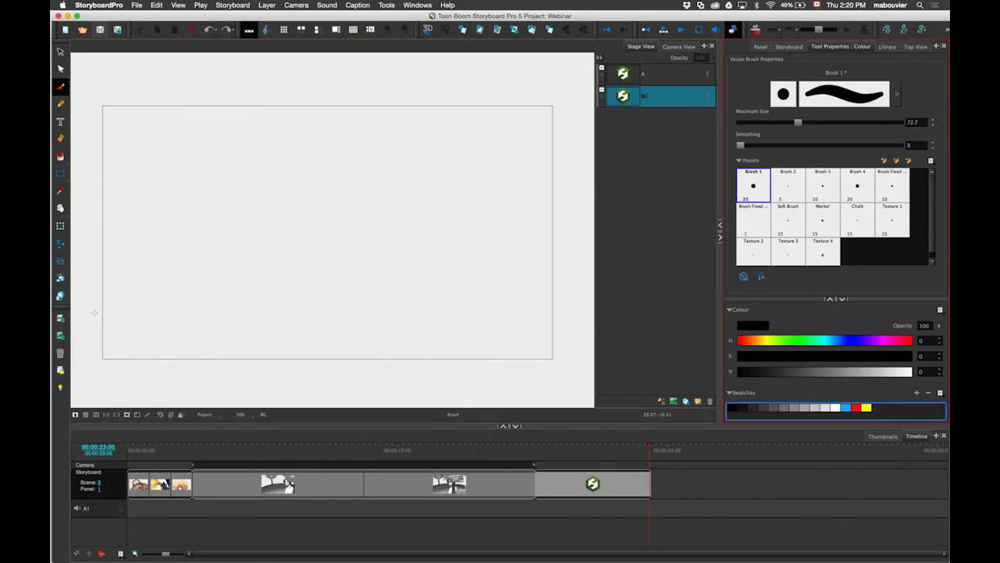
left_click_drag(80, 323, 595, 311)
left_click_drag(466, 214, 465, 352)
left_click_drag(517, 241, 518, 354)
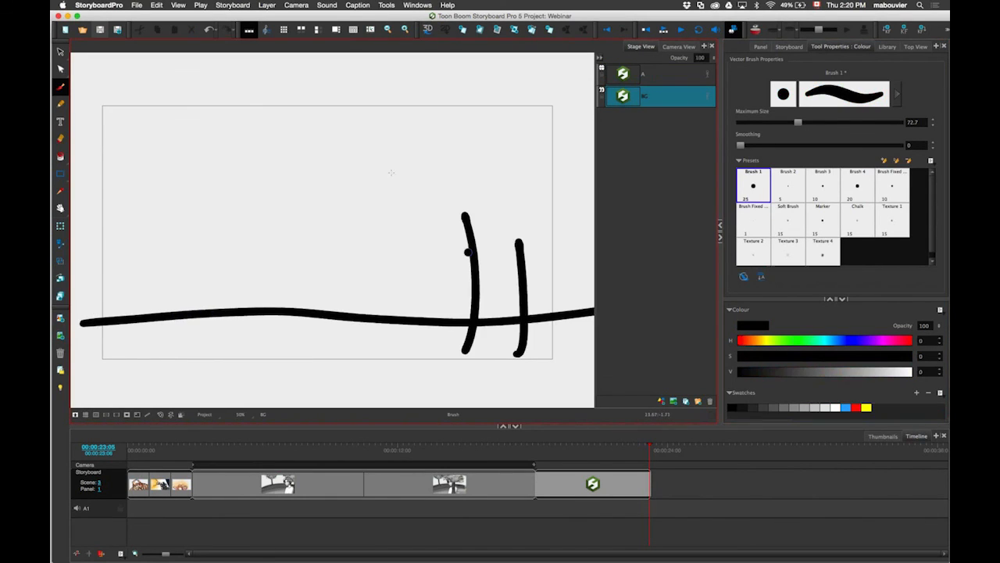
mouse_move(392, 173)
left_mouse_down()
mouse_move(595, 123)
mouse_move(549, 267)
left_mouse_up()
Step: Draw a flat-bottomed black cloud on layer A in the sky beside the tree
left_click(678, 47)
left_click(648, 74)
left_click_drag(121, 156, 244, 156)
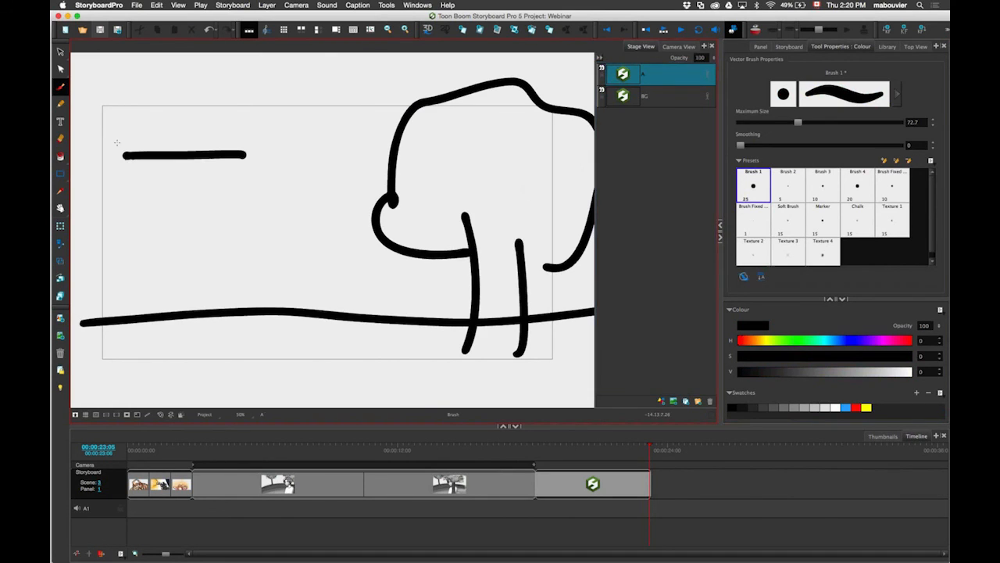
mouse_move(123, 157)
left_mouse_down()
mouse_move(192, 125)
mouse_move(234, 154)
left_mouse_up()
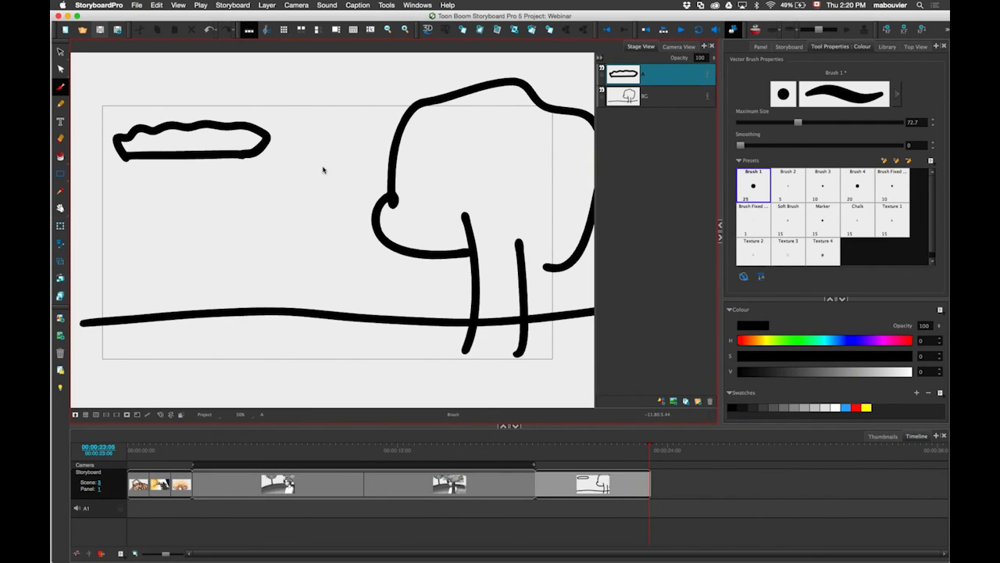
Step: At the scene's start, place layer A's pivot near the cloud with Layer Transform, then move the cloud to 8.93, 0.67 at 00:00:20:23
left_click(607, 29)
left_click(62, 226)
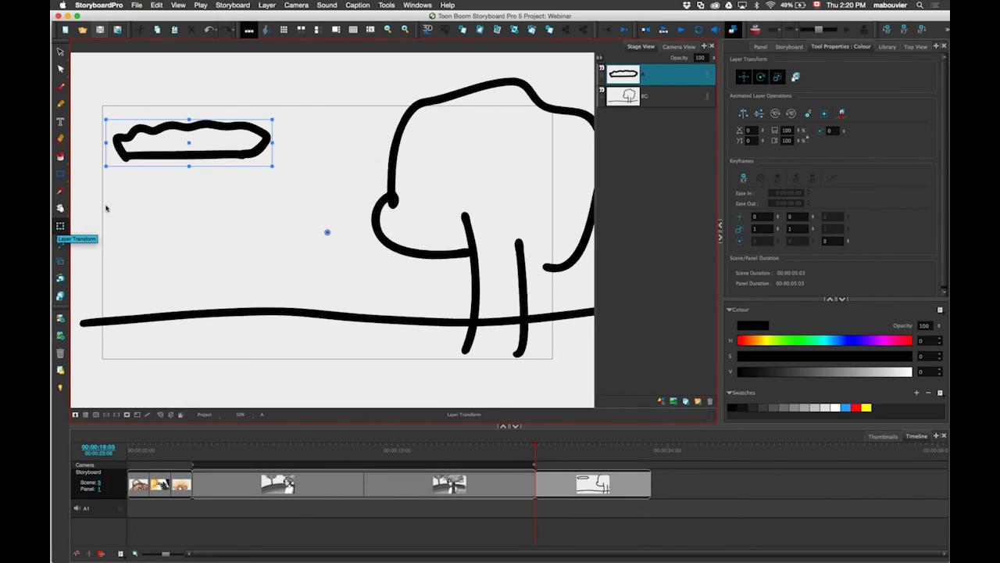
left_click_drag(327, 232, 252, 186)
left_click_drag(653, 452, 599, 457)
left_click_drag(271, 183, 357, 149)
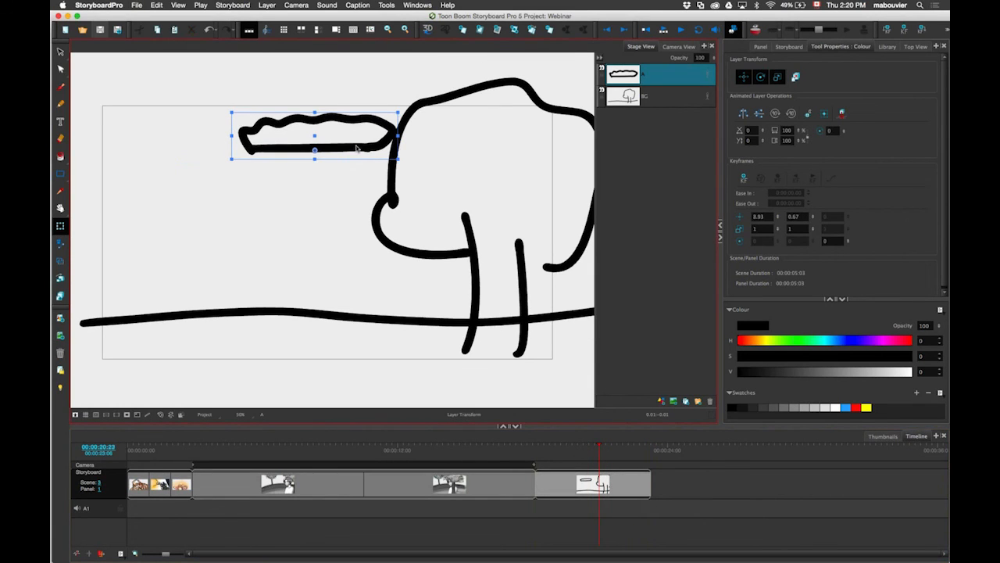
Step: Reposition the unanimated cloud to 2.87, -2 at scale 1.13 and check its placement at different times in the scene
mouse_move(591, 453)
left_mouse_down()
mouse_move(573, 455)
mouse_move(590, 454)
left_mouse_up()
left_click(286, 138)
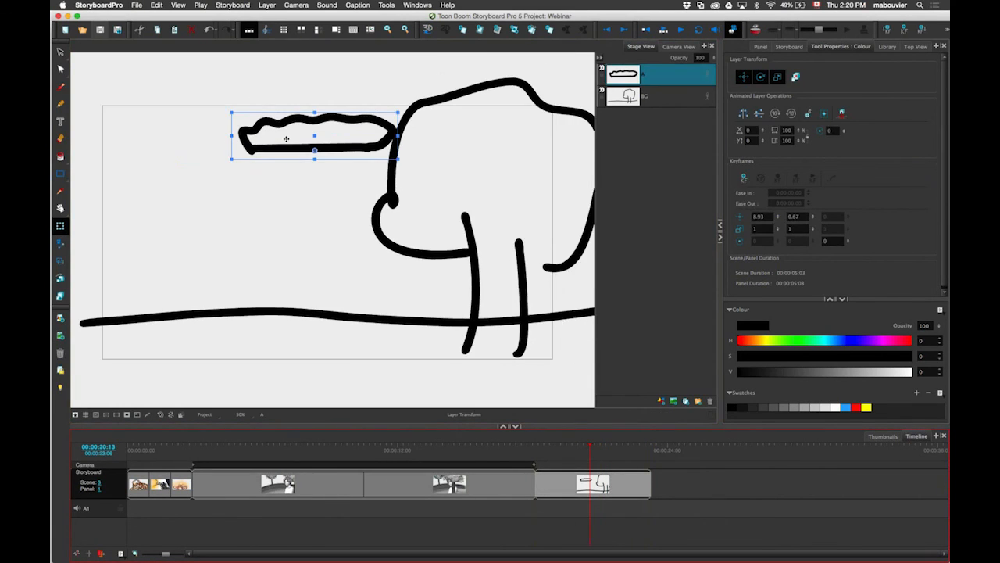
left_click_drag(286, 138, 324, 135)
left_click_drag(563, 456, 573, 454)
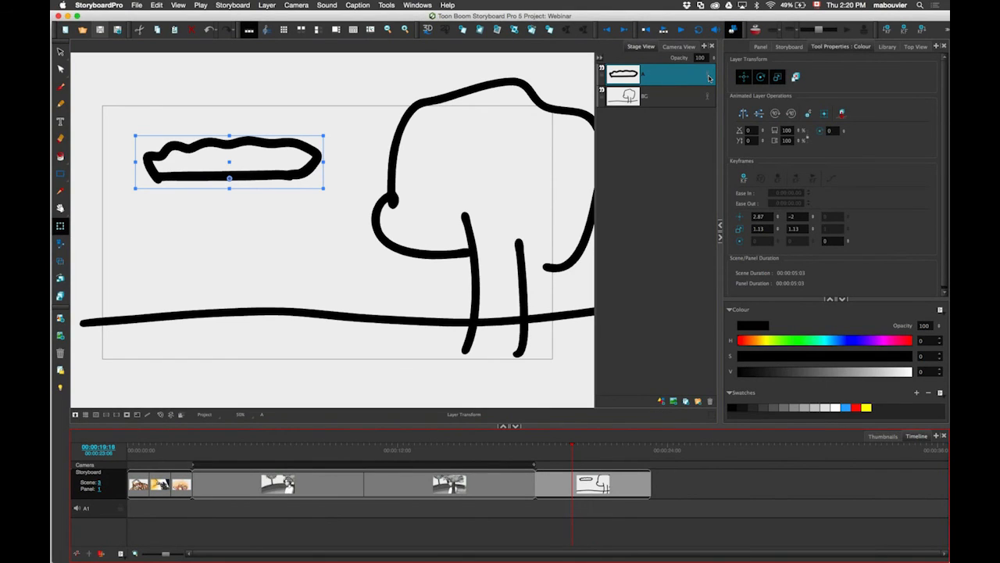
Step: Enable animation on layer A and keyframe the cloud from 2.87, -2 at 00:00:18:13 to 16.07, -2 at 00:00:22:07
left_click(610, 30)
mouse_move(536, 441)
left_mouse_down()
mouse_move(586, 450)
mouse_move(549, 458)
mouse_move(544, 448)
left_mouse_up()
left_click(713, 80)
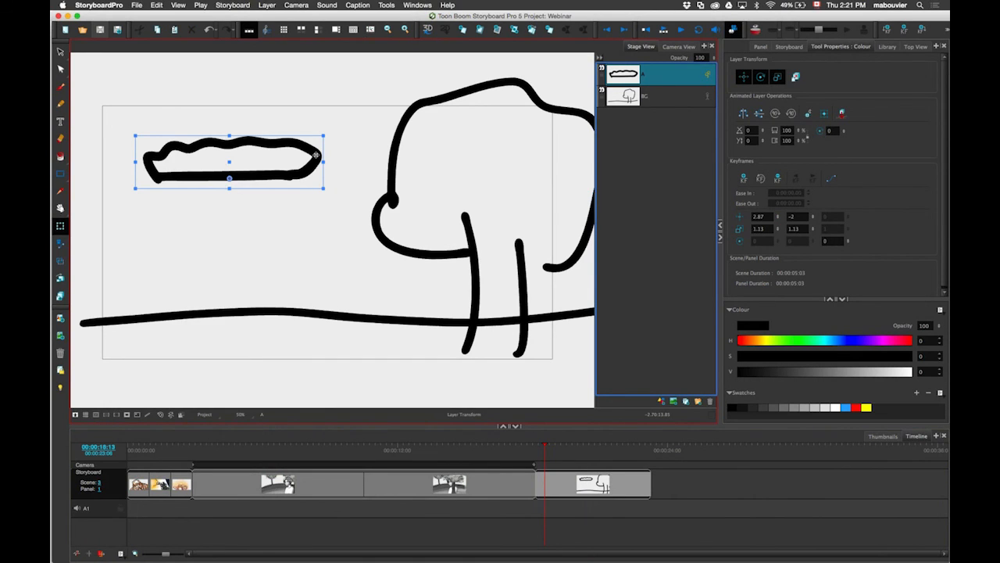
left_click_drag(548, 450, 633, 452)
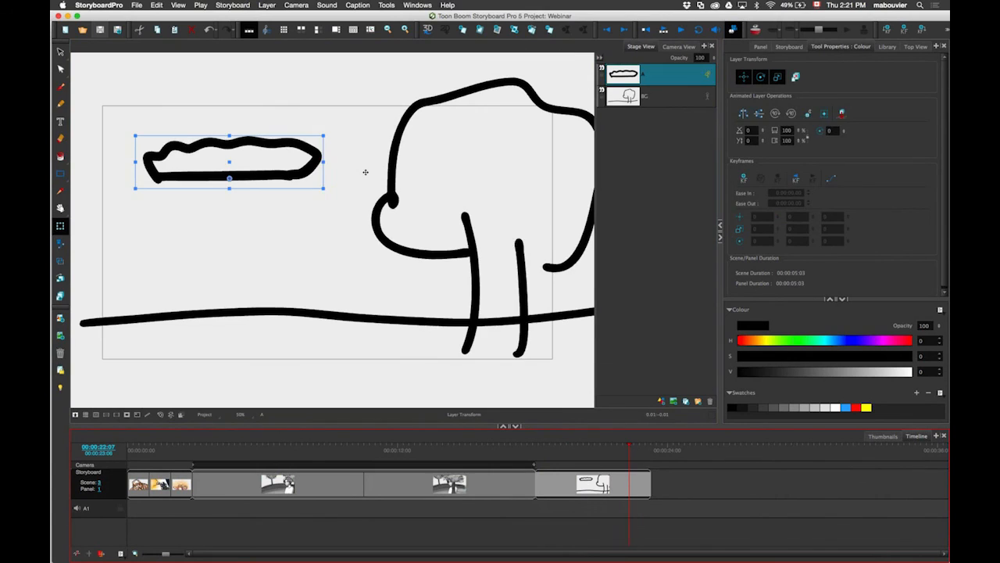
left_click_drag(302, 179, 485, 185)
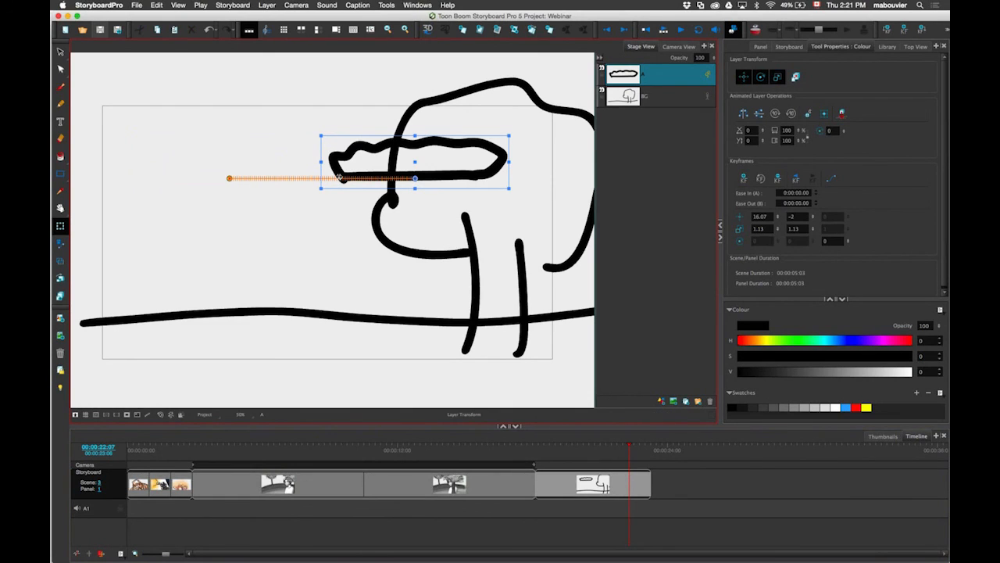
left_click(576, 452)
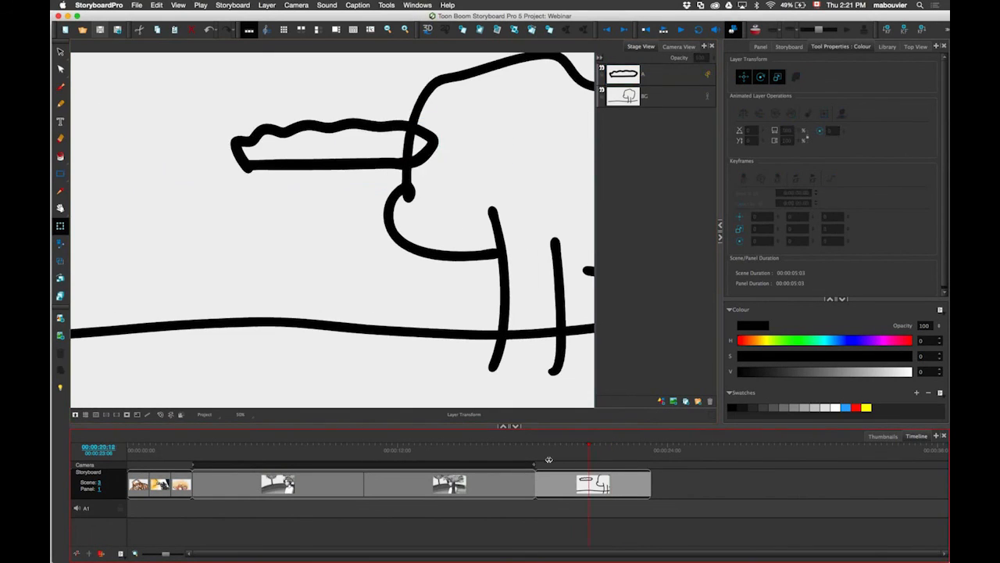
Step: Add cloud keyframes that curve the path up to 6.45, 1.29 at 00:00:20:06 and down to 11.07, -6 about one second further on
mouse_move(577, 451)
left_mouse_down()
mouse_move(646, 447)
mouse_move(555, 460)
mouse_move(606, 452)
mouse_move(584, 452)
left_mouse_up()
left_click(354, 146)
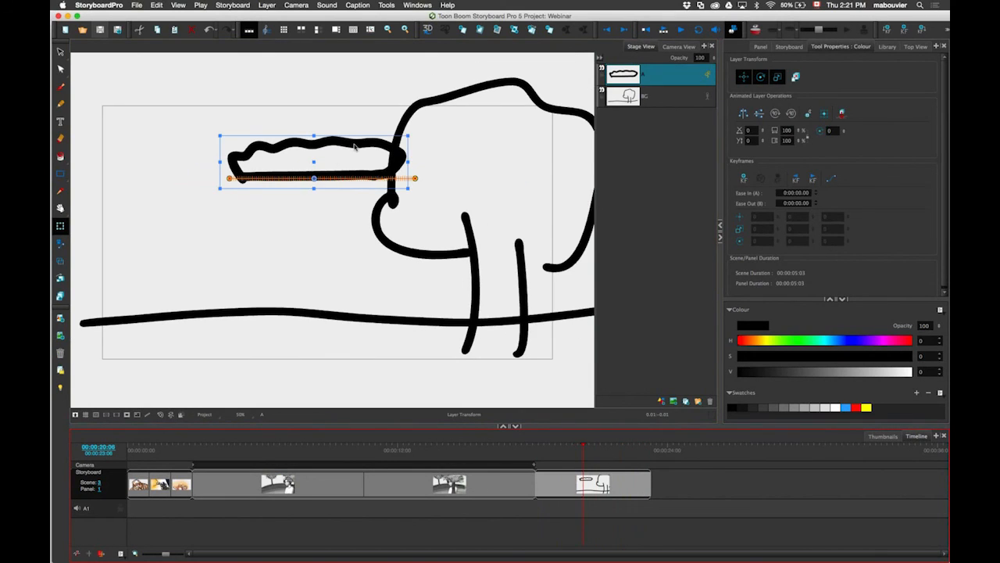
left_click_drag(354, 147, 321, 109)
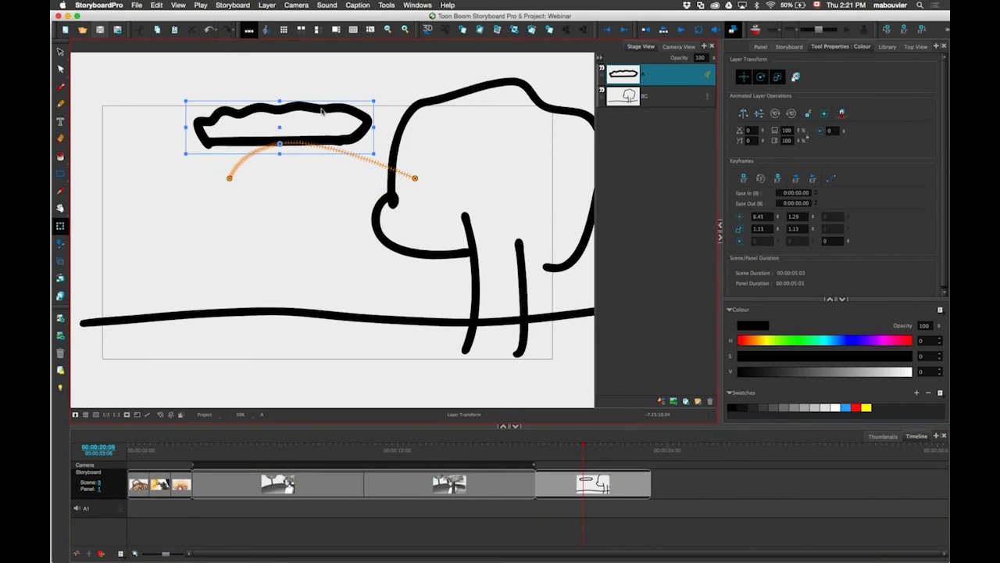
left_click(608, 451)
left_click_drag(432, 128, 444, 199)
Step: Rotate the cloud to about -67.37 degrees and stretch it to about 0.82 by 1.75 around 00:00:19:08
mouse_move(572, 447)
left_mouse_down()
mouse_move(645, 443)
mouse_move(563, 448)
left_mouse_up()
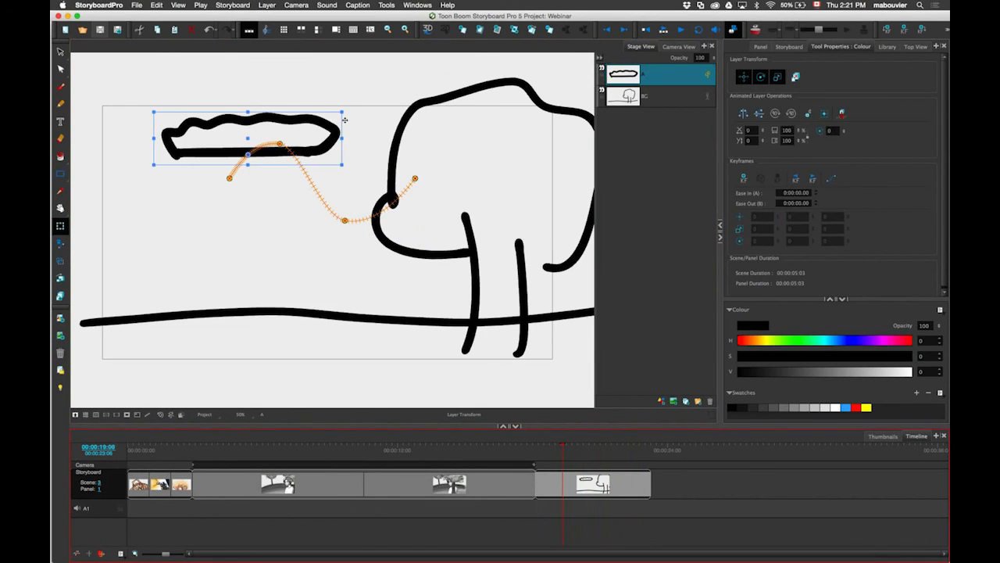
left_click_drag(318, 87, 345, 197)
mouse_move(553, 452)
left_mouse_down()
mouse_move(631, 452)
mouse_move(561, 457)
left_mouse_up()
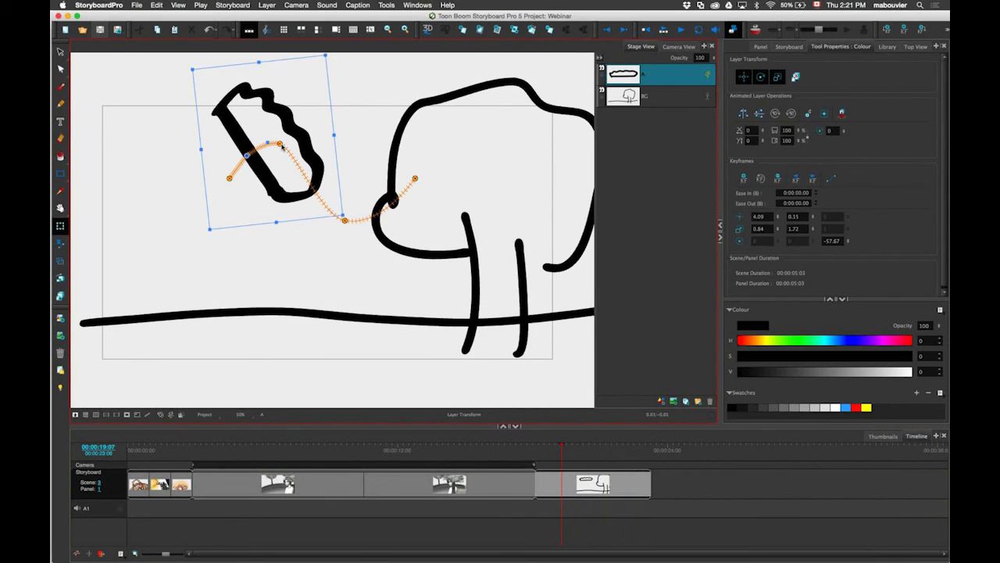
Step: Examine the keyframe points on the cloud's motion path, selecting individual points along the curve
left_click(280, 145)
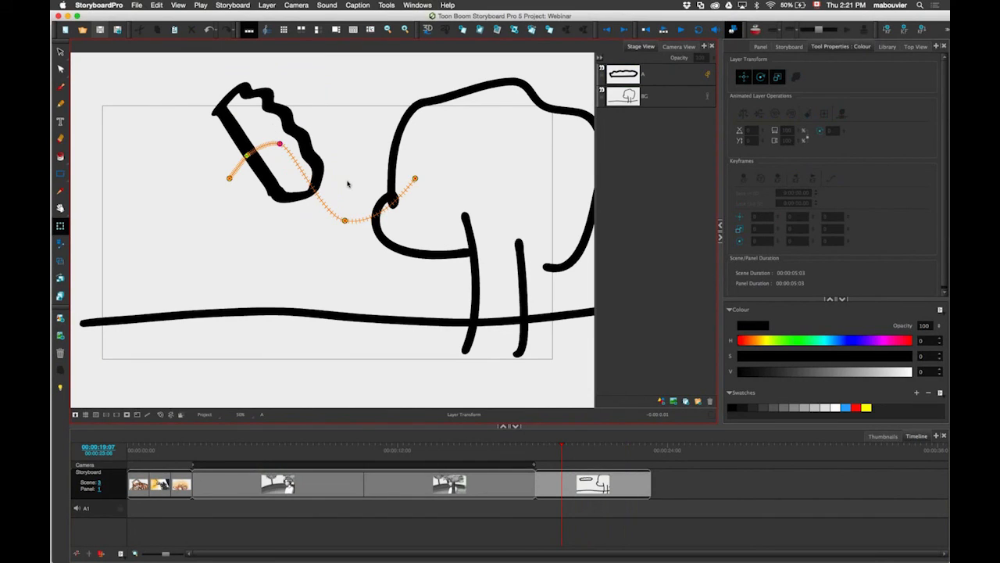
left_click(250, 155)
left_click(327, 213)
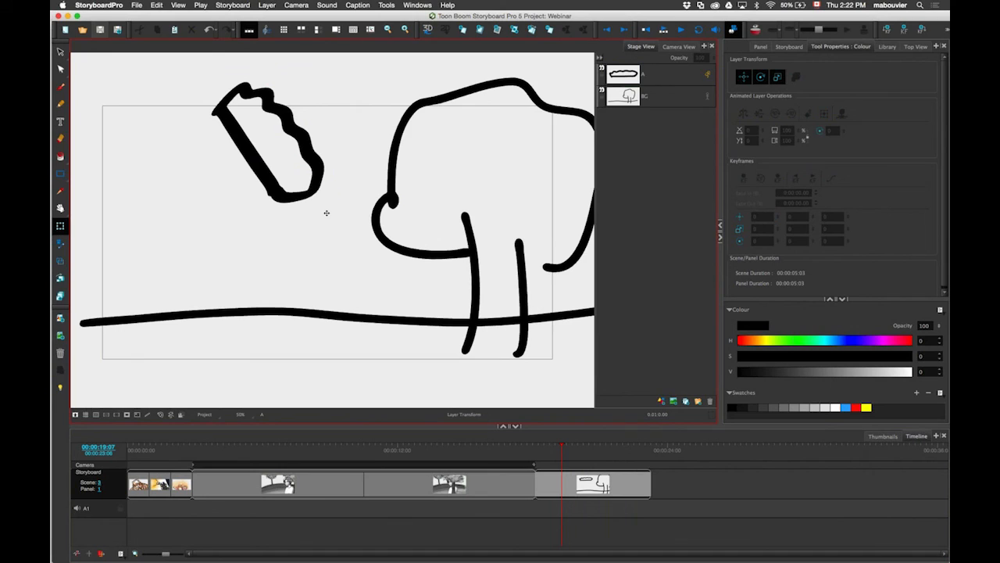
left_click(332, 217)
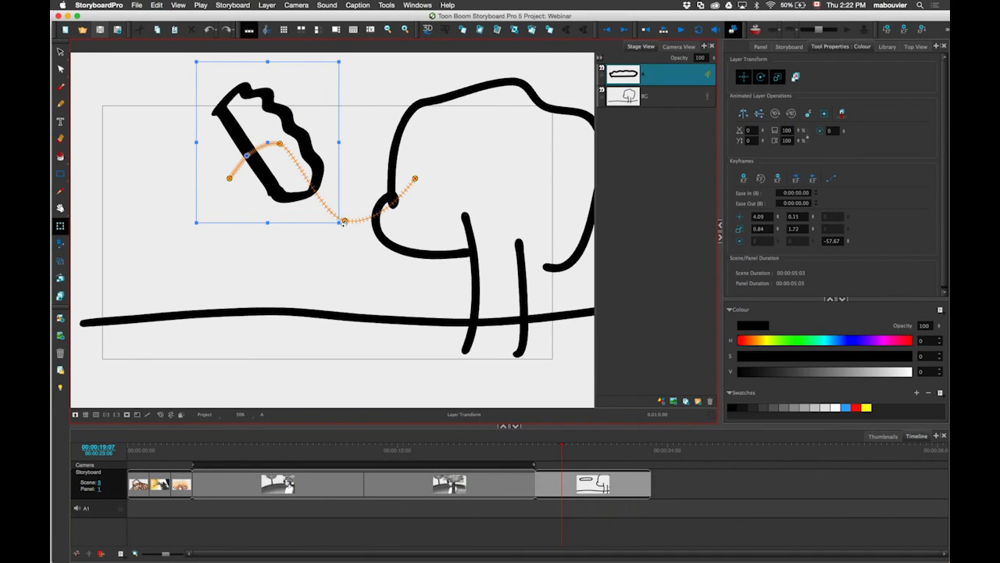
scroll(344, 224, "up", 2)
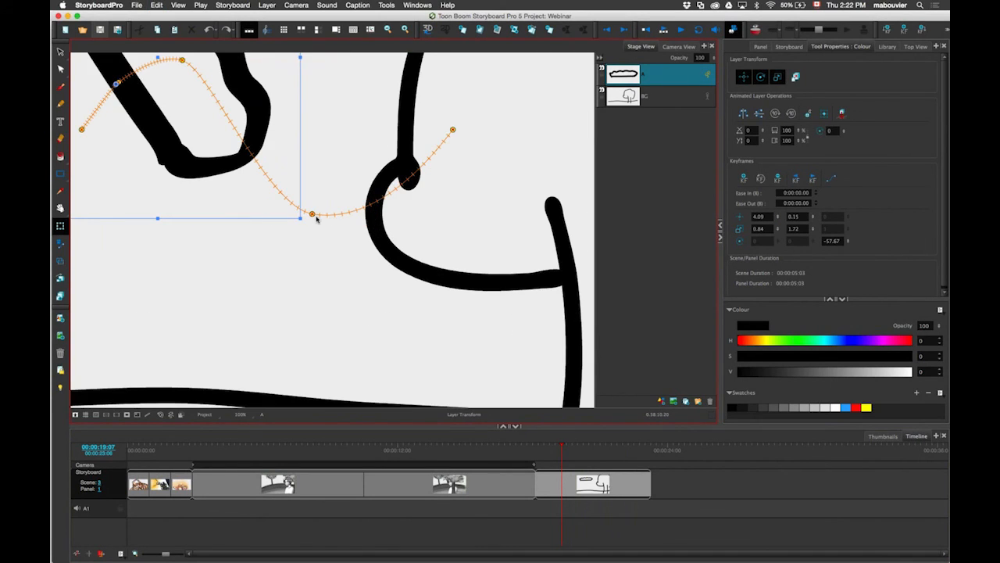
left_click(313, 214)
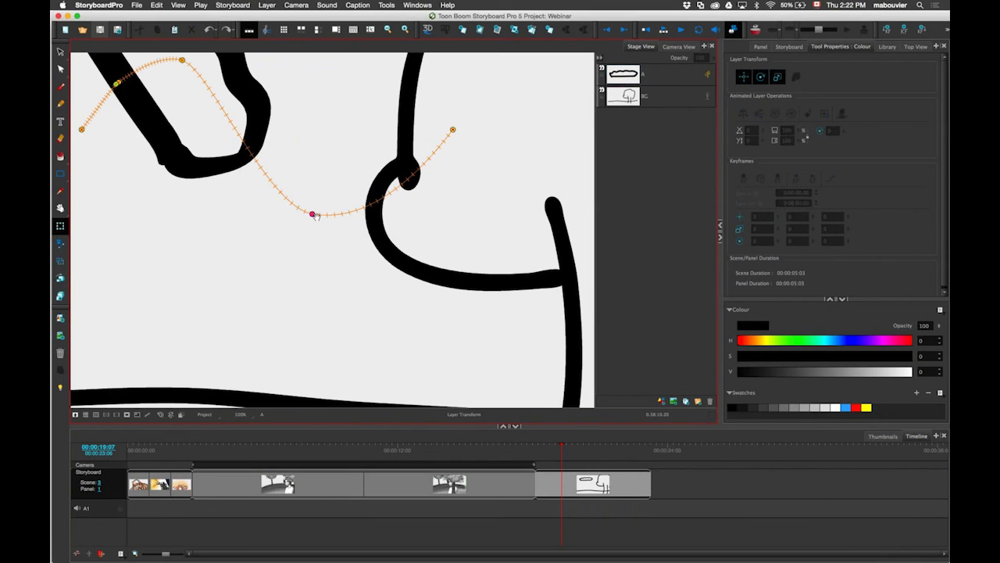
left_click_drag(315, 217, 350, 242)
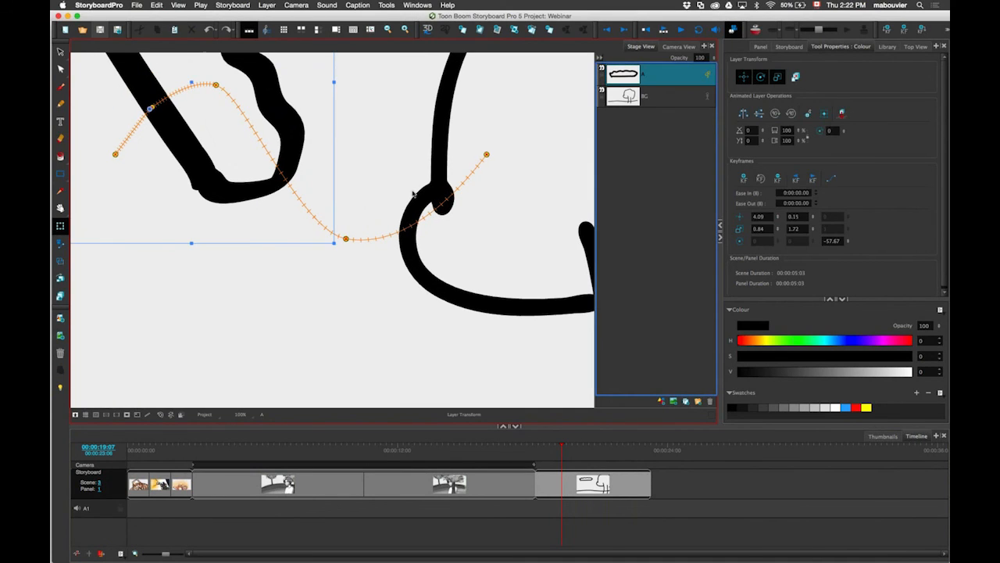
left_click(347, 240)
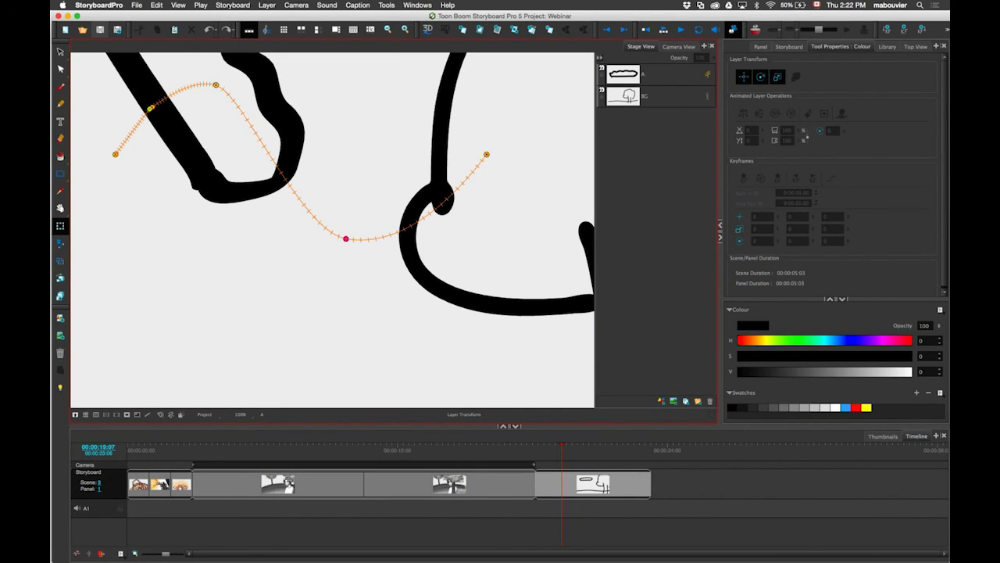
Step: Step forward and back through the keyframes on layer A to inspect the cloud's transform at each one
left_click(813, 179)
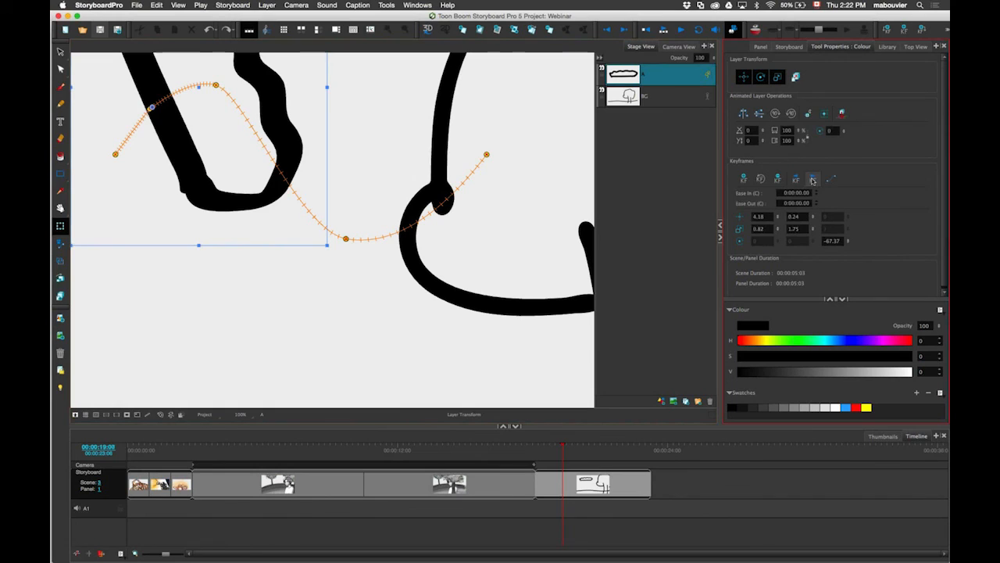
left_click(812, 180)
left_click(813, 180)
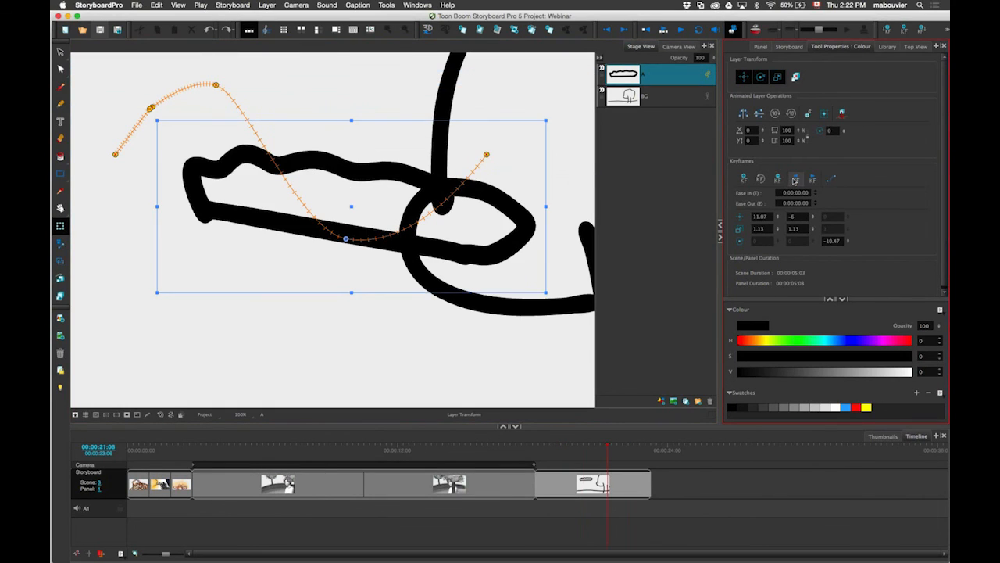
left_click(794, 181)
left_click(795, 181)
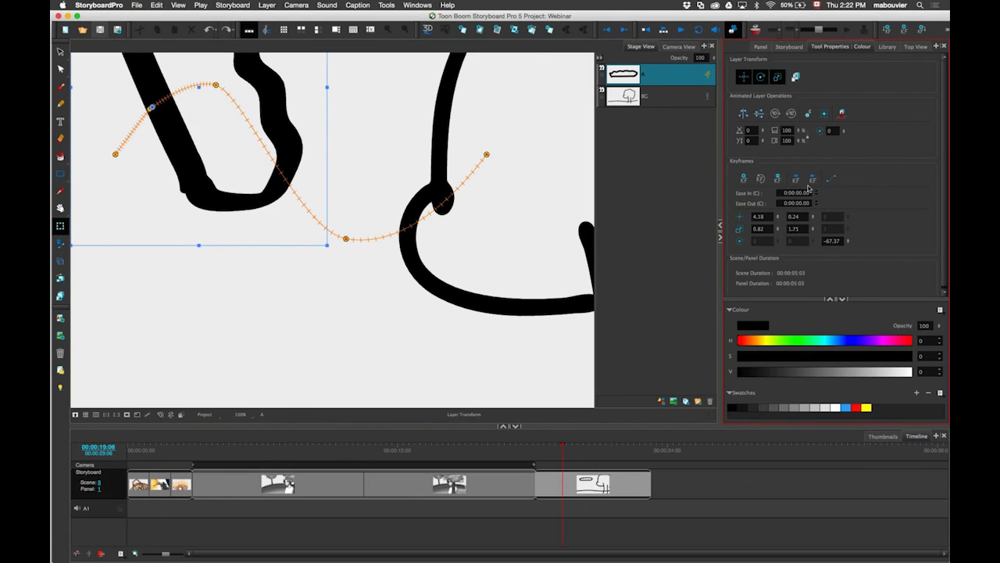
left_click(812, 180)
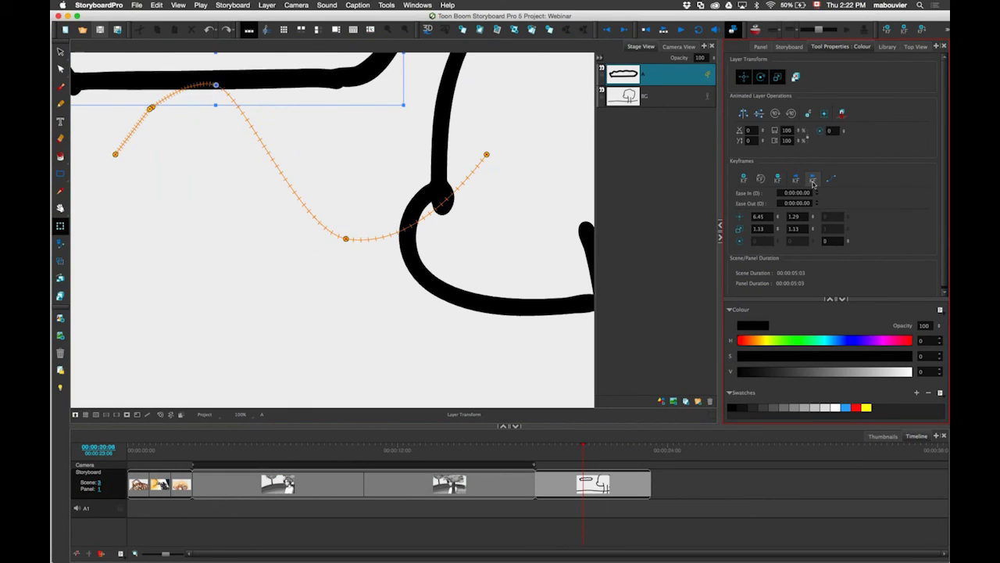
left_click(812, 182)
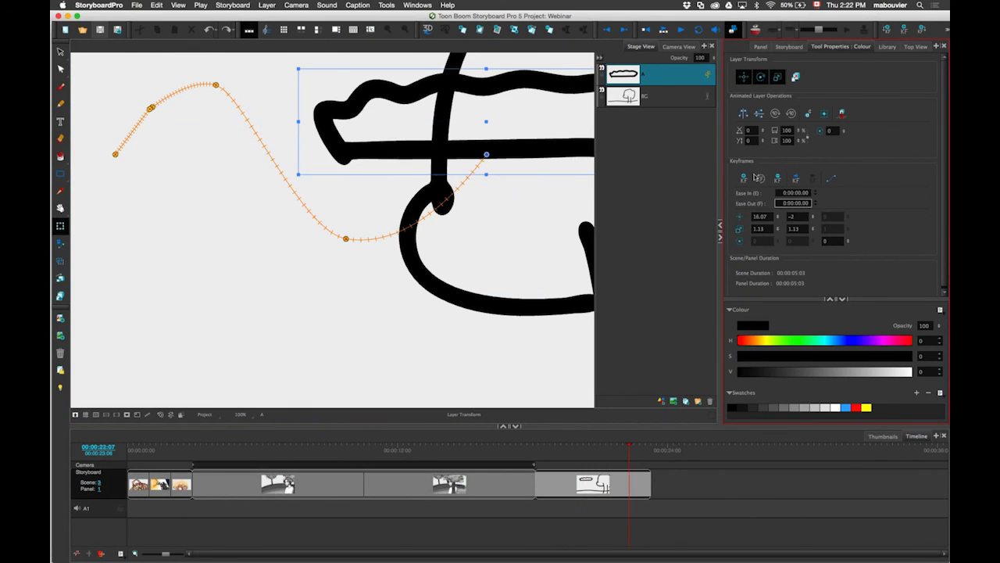
left_click(796, 181)
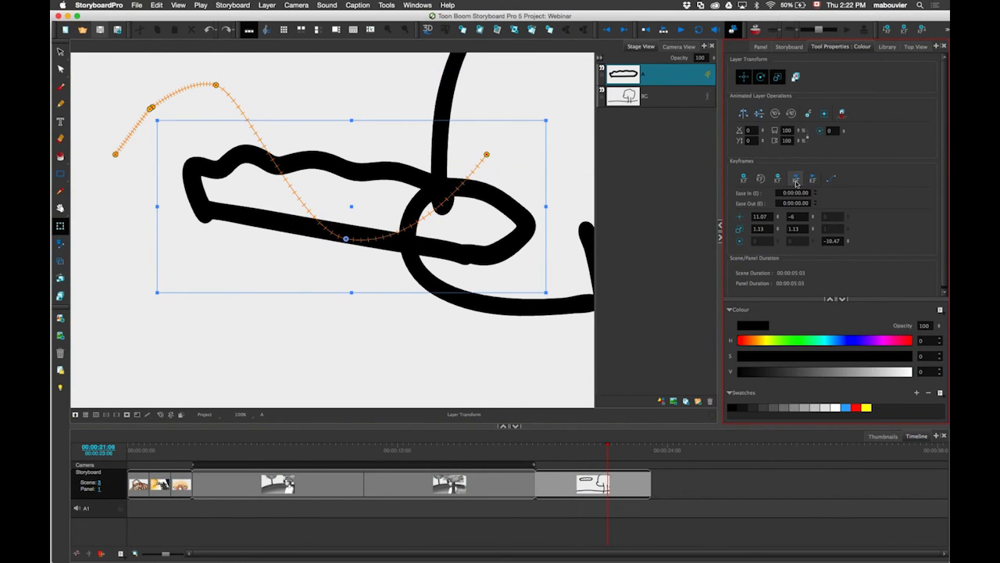
left_click(795, 181)
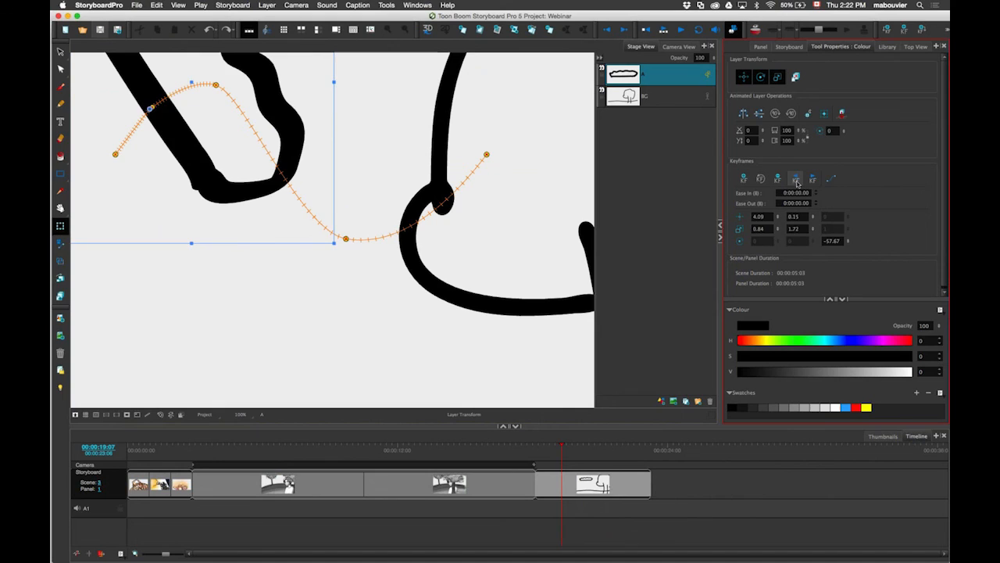
left_click(814, 181)
left_click(815, 181)
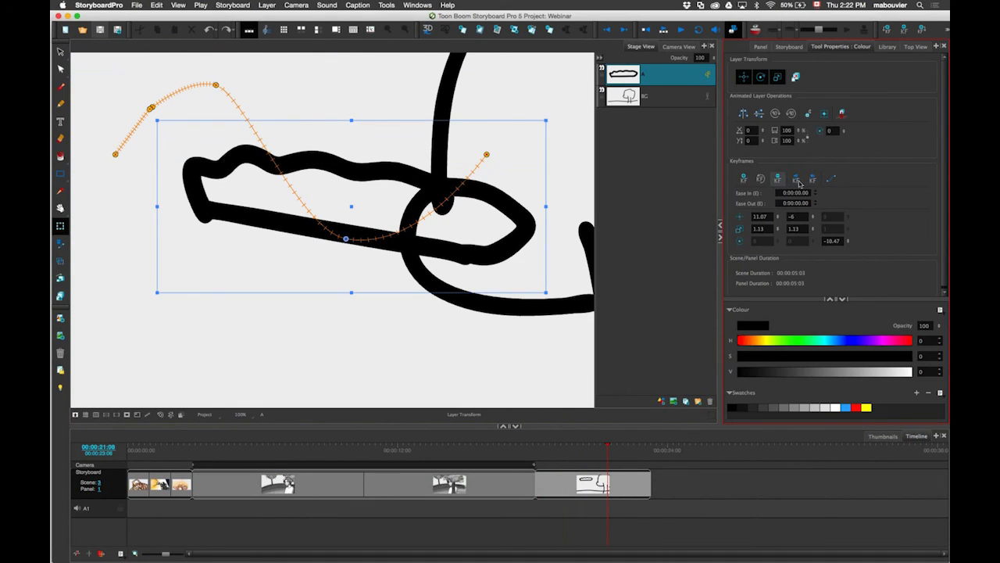
Step: Delete the cloud's intermediate keyframes between the first and last ones, undoing an accidental keyframe reset
left_click(775, 182)
left_click(795, 181)
left_click(777, 182)
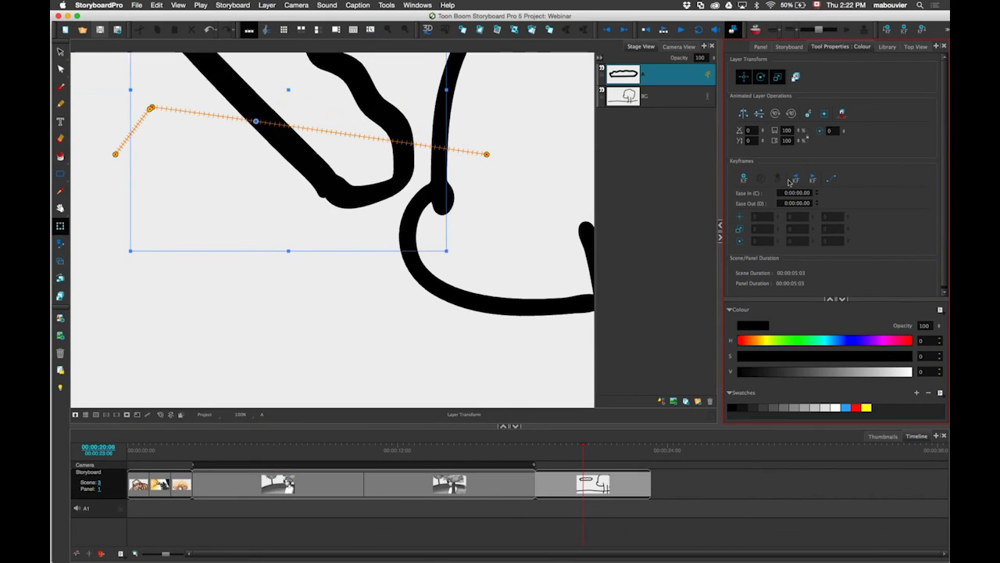
left_click(792, 181)
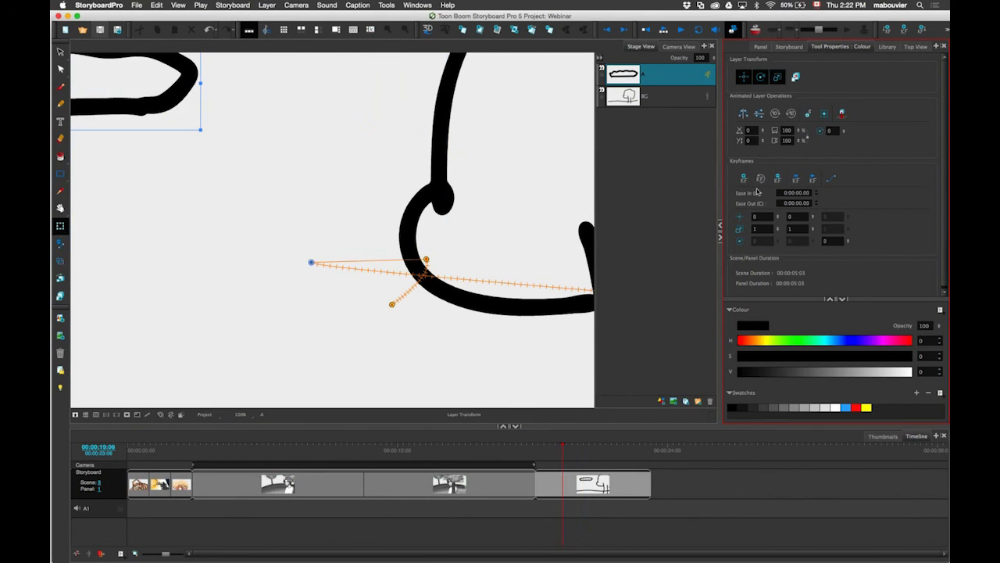
key("super+z")
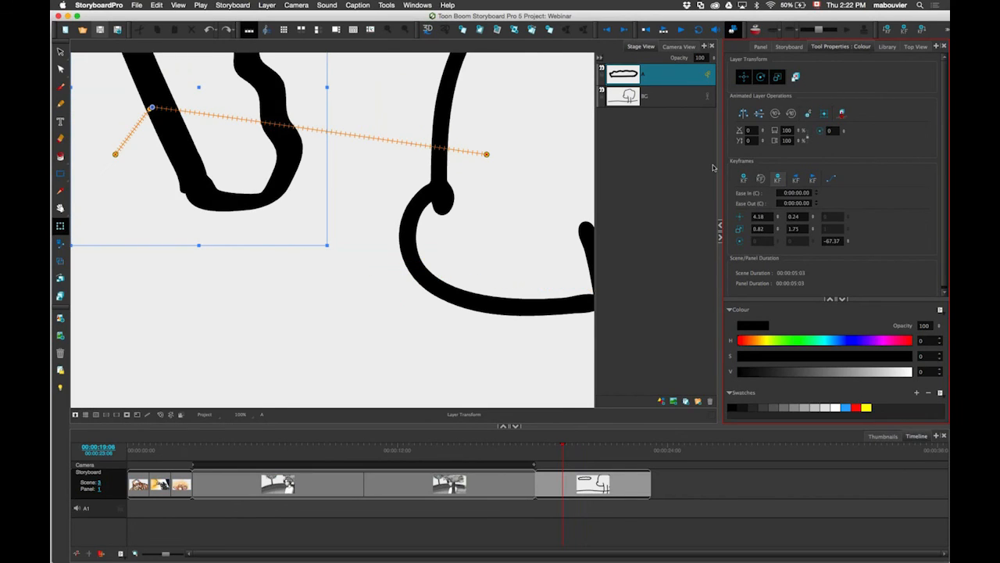
key("super+shift+z")
left_click(795, 181)
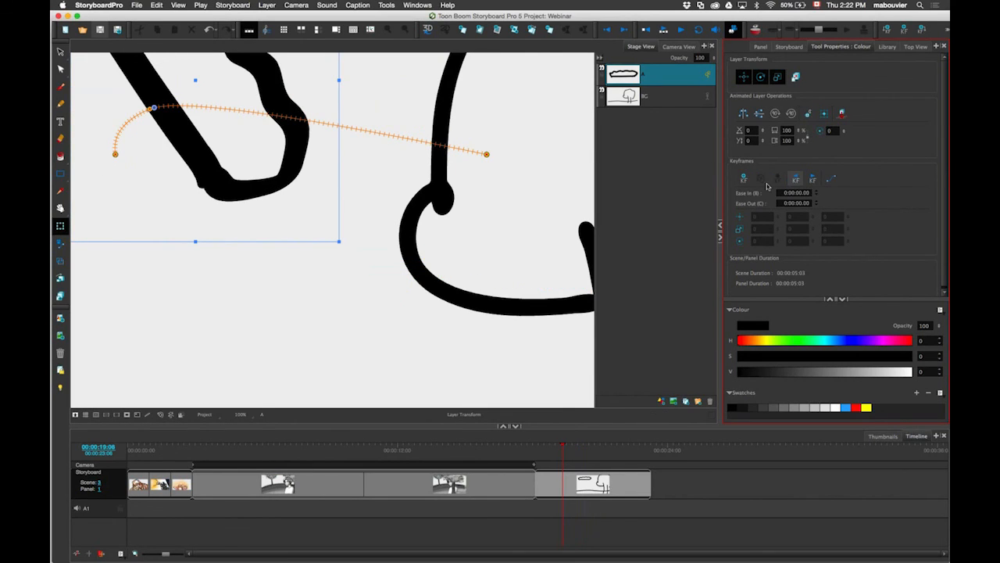
Step: Open the Function Editor for layer A and move its window so the cloud's motion path stays in view
left_click_drag(256, 108, 281, 130)
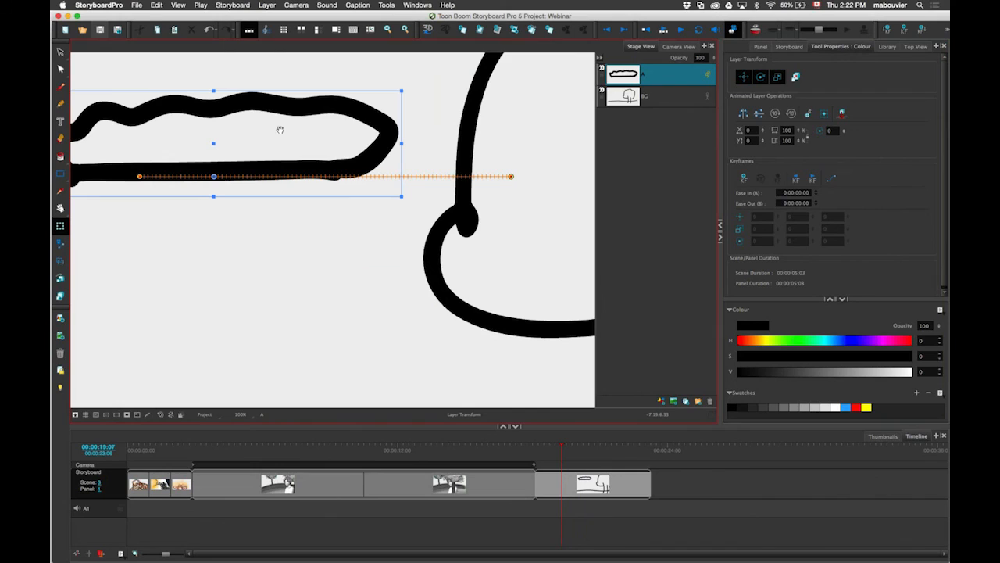
key("1")
key("1")
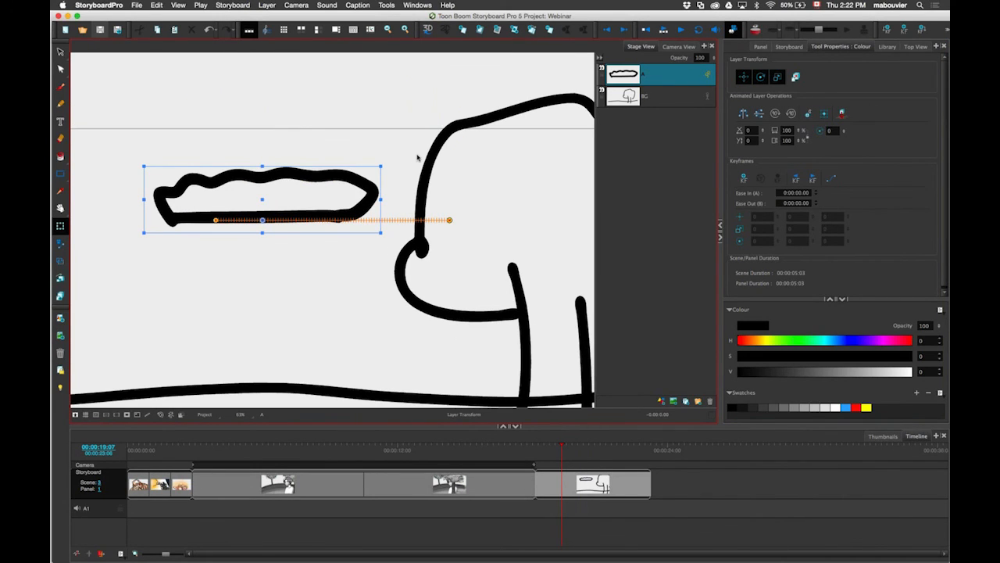
left_click(830, 182)
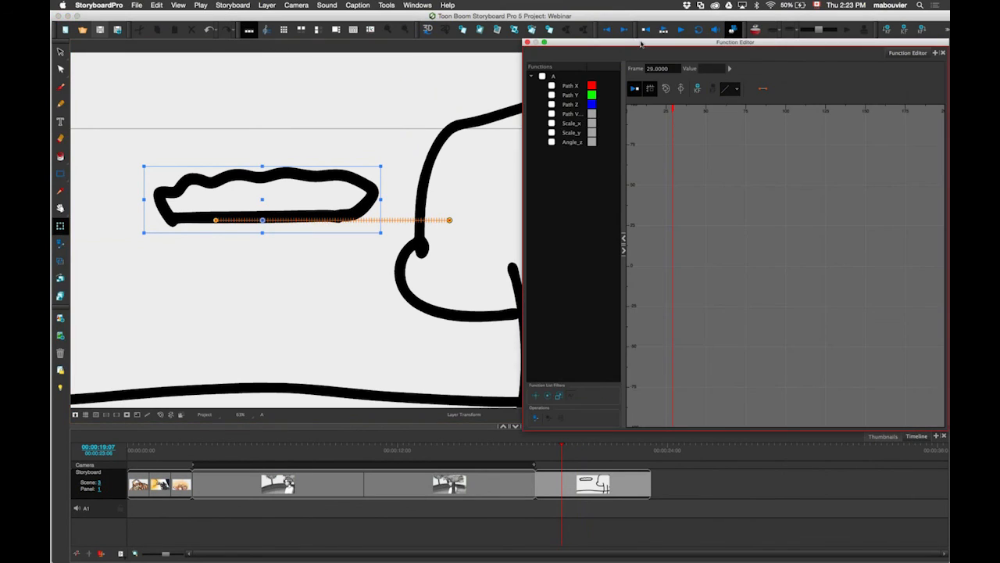
left_click_drag(575, 48, 508, 196)
left_click_drag(627, 190, 633, 125)
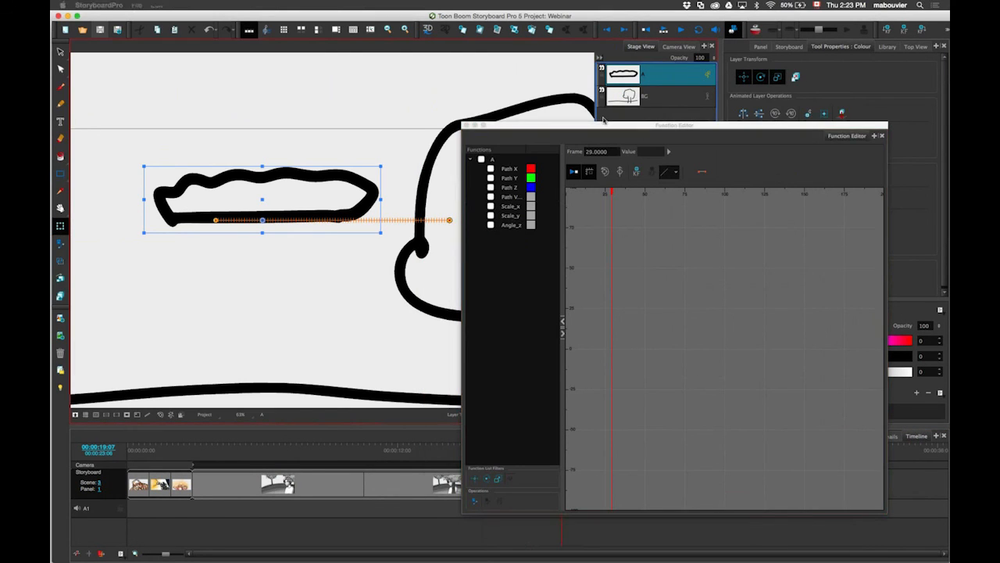
Step: Display layer A's path functions in the Function Editor, reduce them to the Path Velocity curve alone, and fit it to the view
left_click(490, 169)
left_click(491, 178)
left_click(491, 188)
left_click(491, 196)
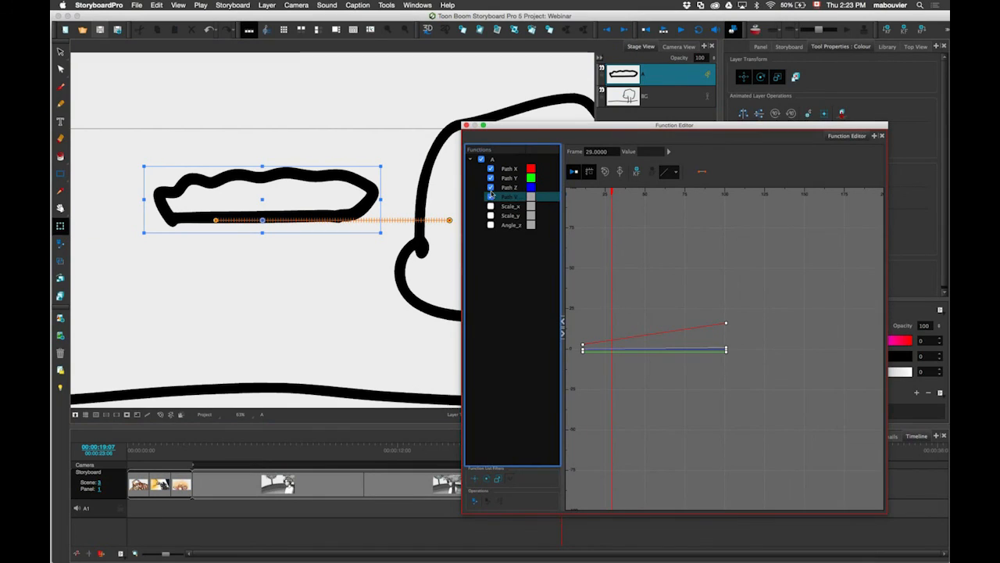
left_click(605, 172)
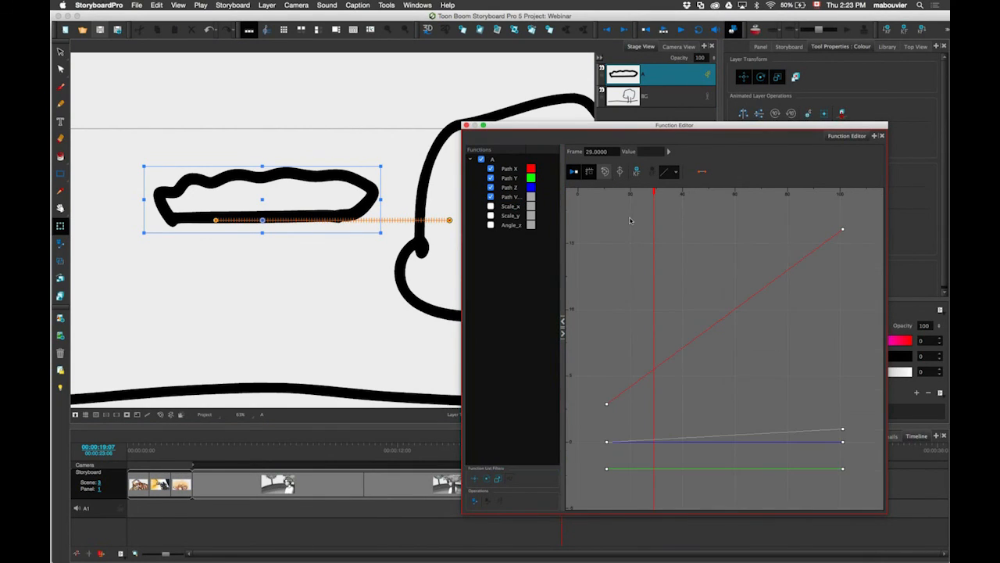
left_click(489, 186)
left_click(605, 173)
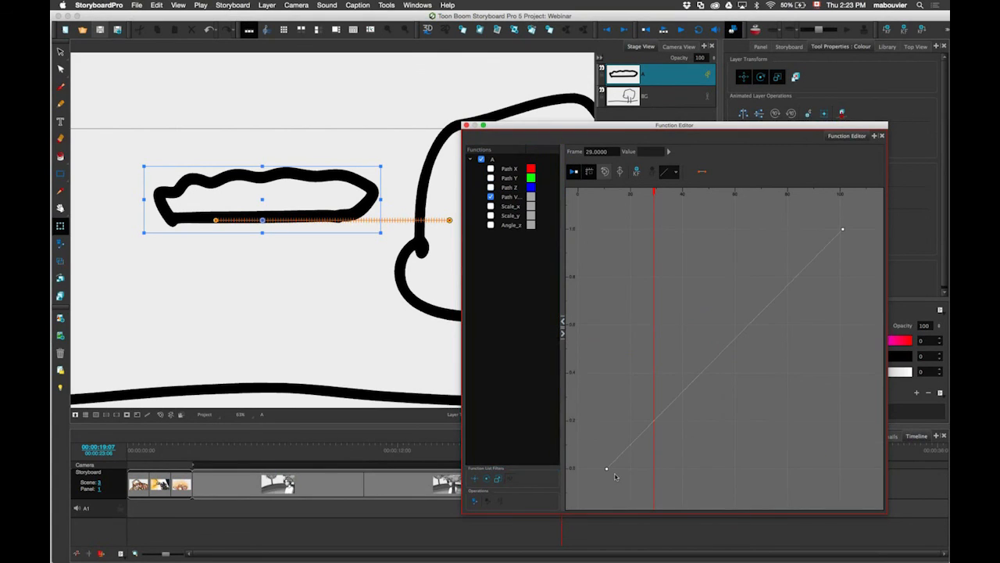
Step: Apply ease-in and ease-out presets to the first keyframe of the cloud's Path Velocity curve and scrub the scene to check the motion
left_click(608, 470)
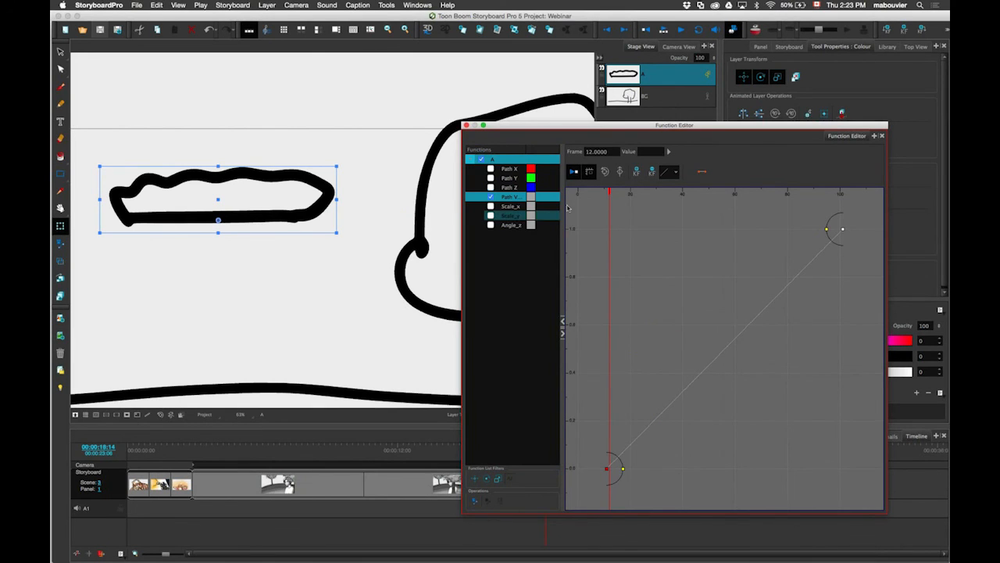
left_click_drag(675, 125, 686, 54)
left_click(687, 107)
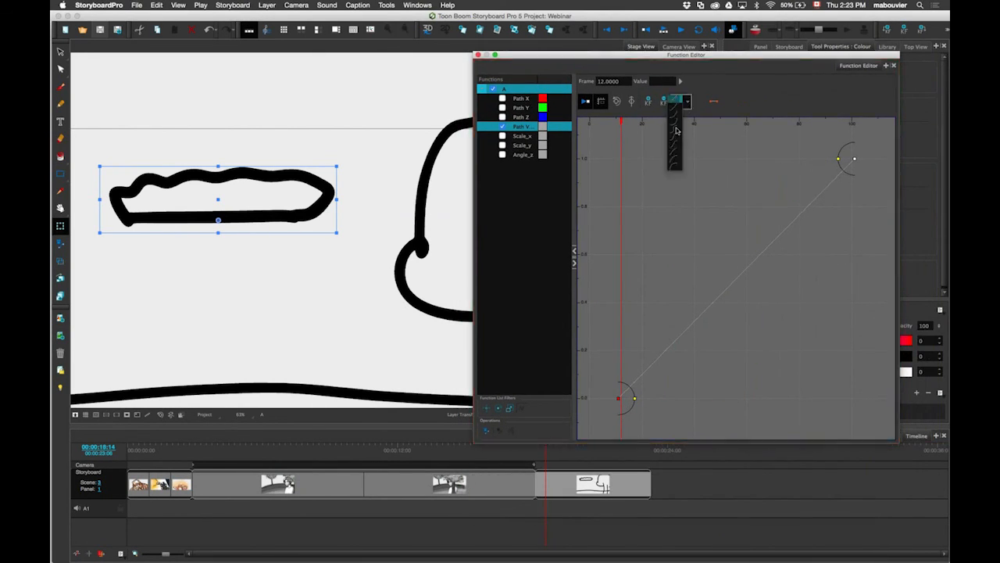
left_click(678, 141)
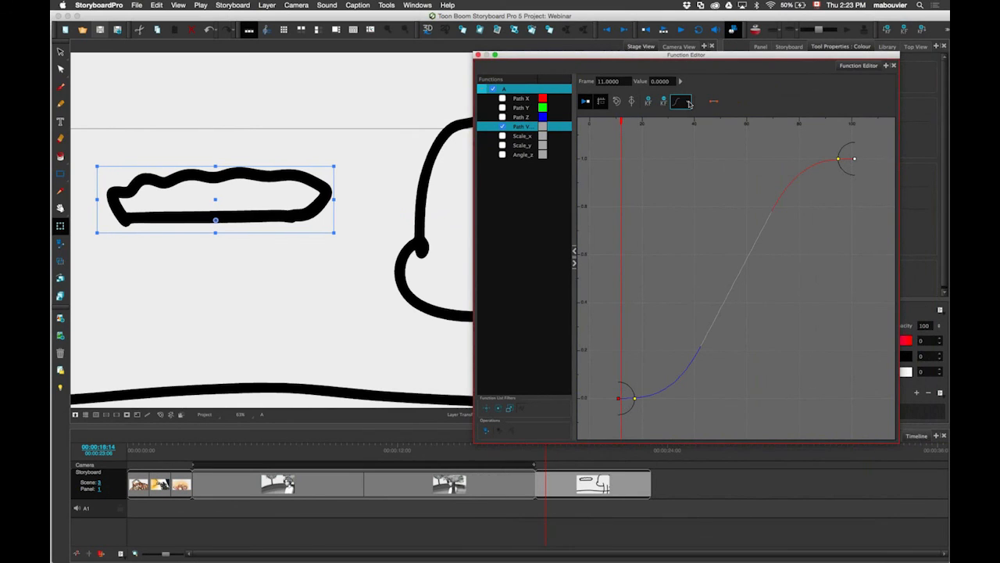
left_click(689, 104)
left_click(680, 148)
left_click(548, 451)
mouse_move(562, 451)
left_mouse_down()
mouse_move(650, 441)
mouse_move(548, 458)
left_mouse_up()
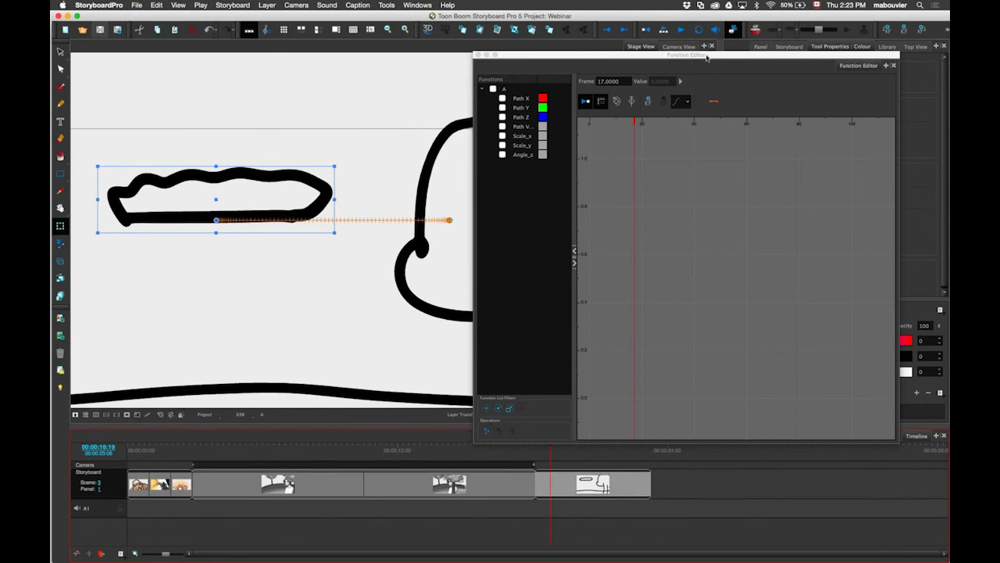
Step: Redisplay the Path Velocity curve for layer A and reshape the easing handle at its first keyframe
left_click_drag(706, 57, 892, 110)
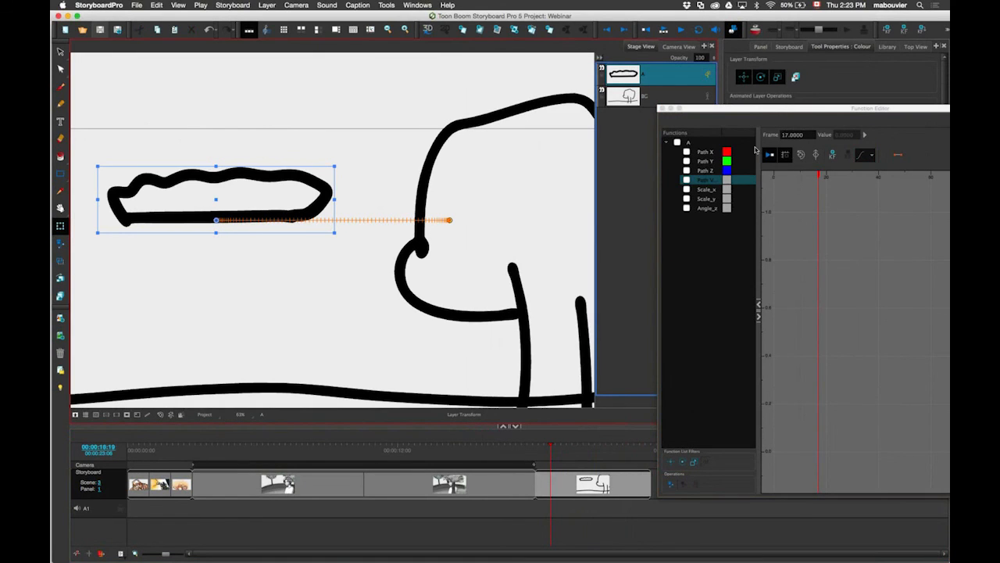
left_click(686, 180)
left_click_drag(703, 108, 490, 108)
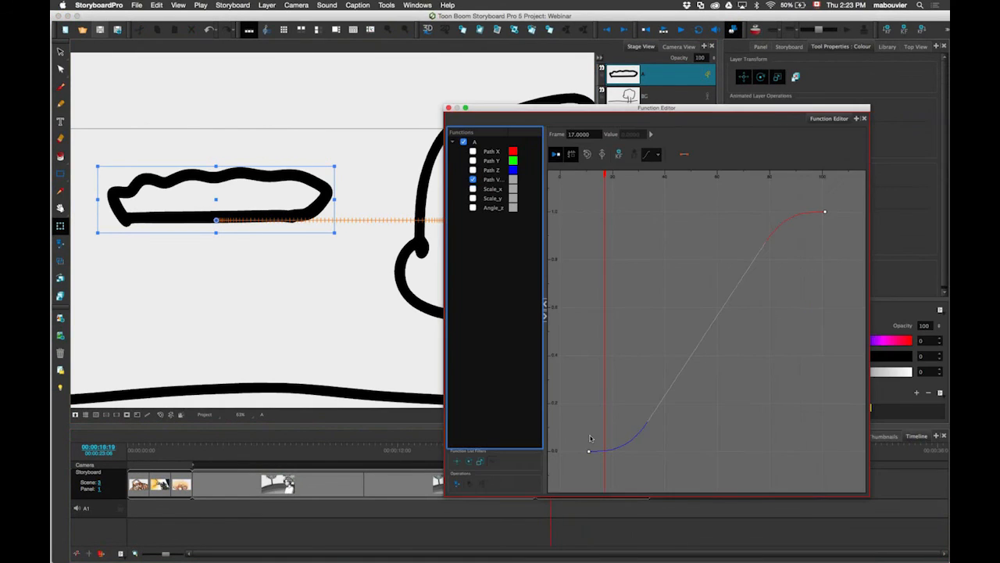
left_click(589, 451)
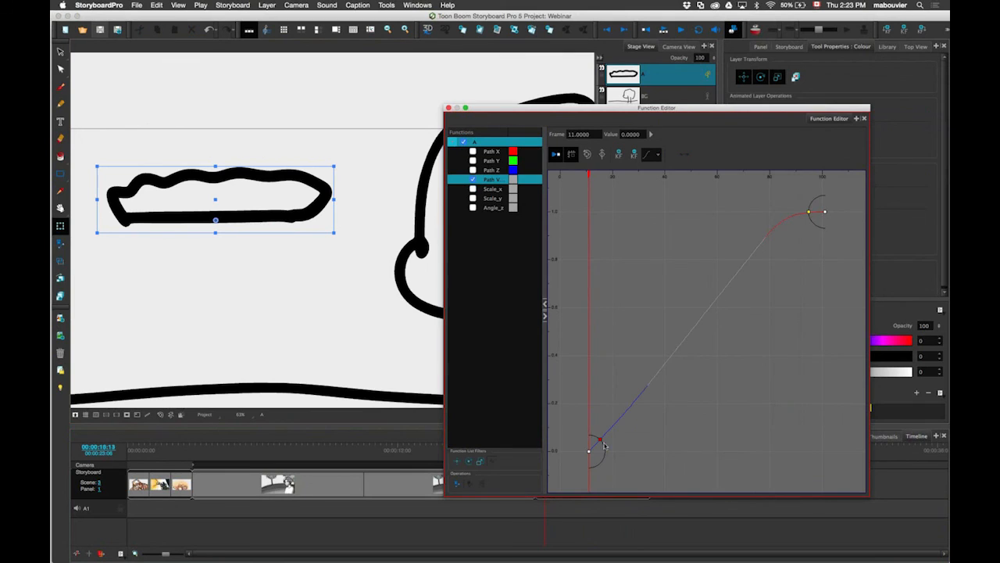
left_click_drag(604, 446, 614, 447)
left_click_drag(638, 443, 648, 438)
mouse_move(643, 443)
left_mouse_down()
mouse_move(614, 449)
mouse_move(665, 445)
mouse_move(646, 446)
left_mouse_up()
Step: Reveal the numeric easing fields, inspect them at the last and first velocity keyframes, and undo a stray change to the first keyframe's handle
left_click(824, 211)
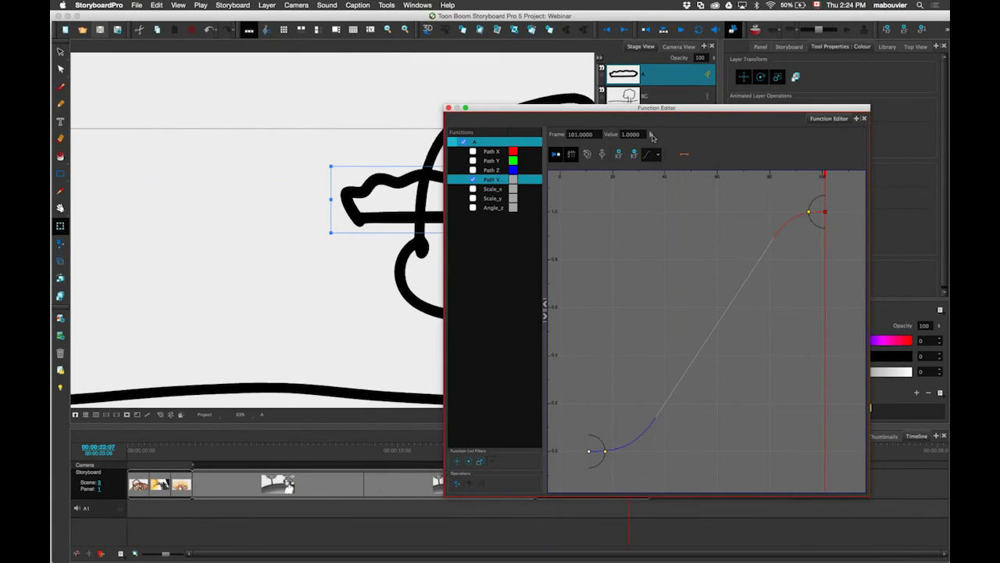
left_click(651, 135)
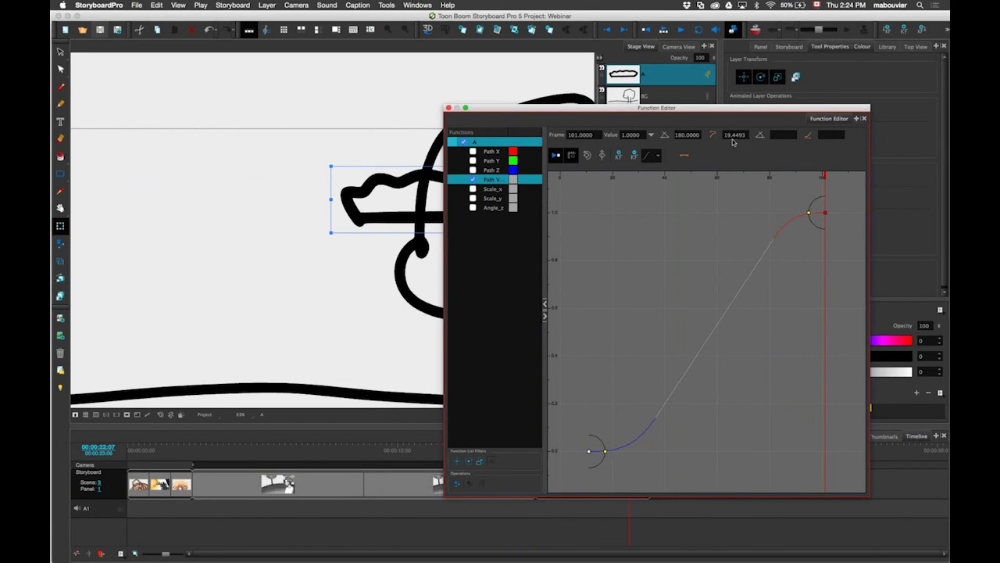
left_click(589, 450)
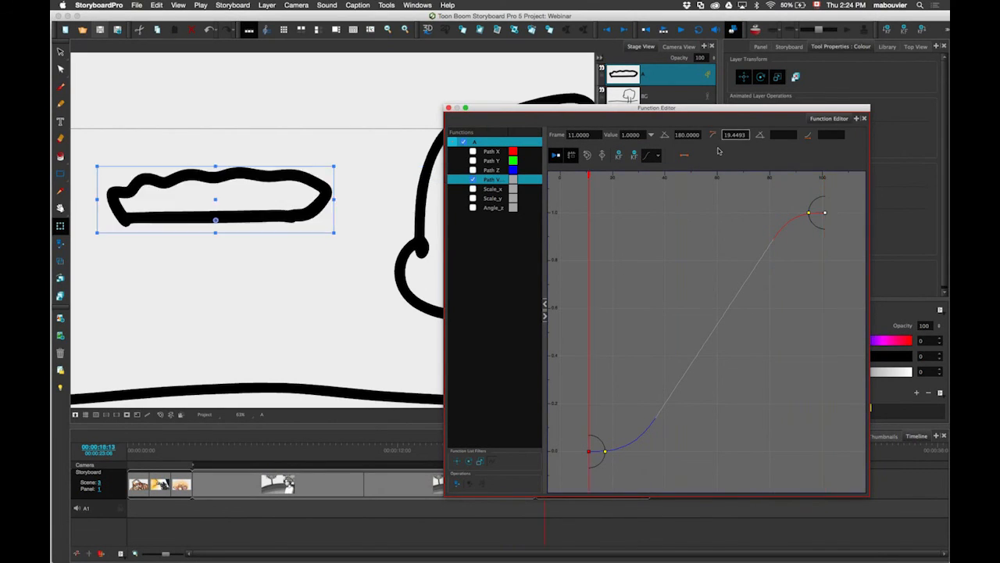
left_click(687, 134)
left_click_drag(676, 135, 724, 135)
left_click_drag(605, 451, 599, 459)
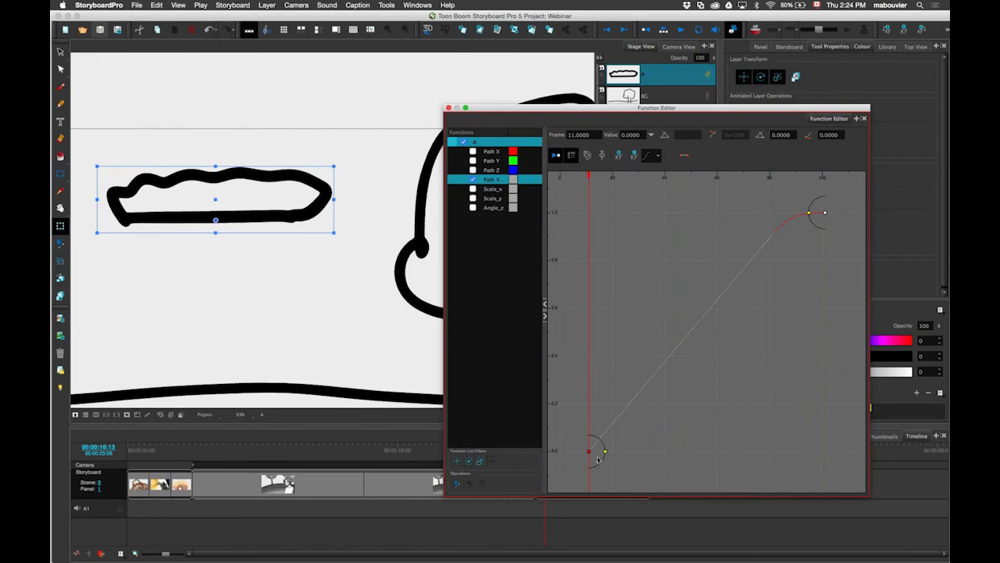
key(".")
key("super+z")
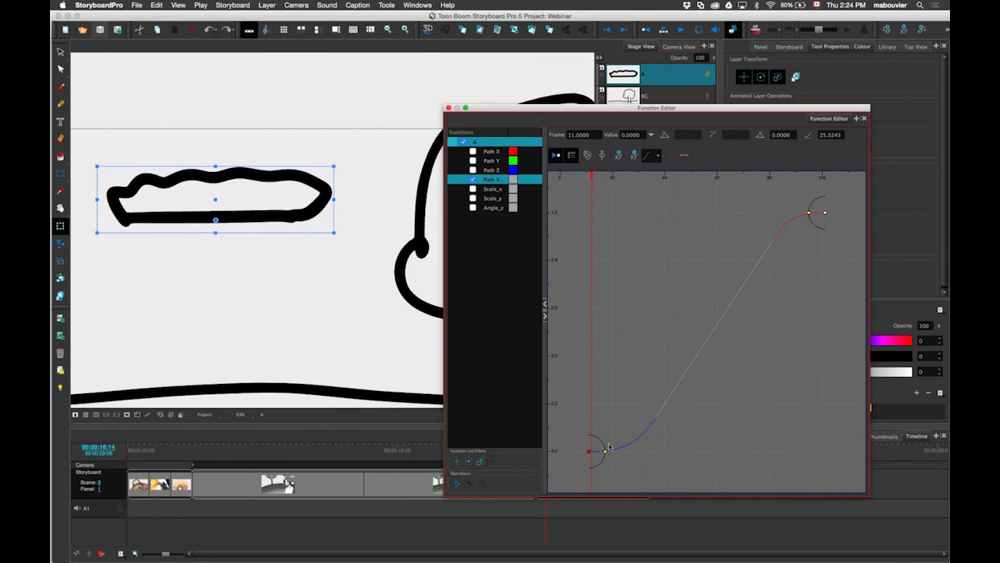
Step: Set the easing handle length at the first Path Velocity keyframe to 20 and close the Function Editor
left_click_drag(655, 418, 621, 438)
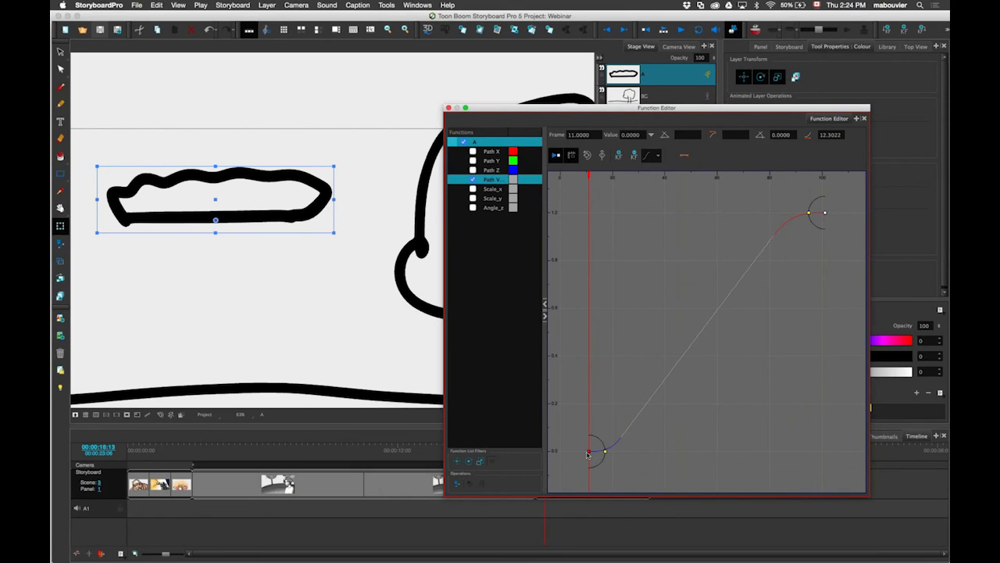
left_click(589, 454)
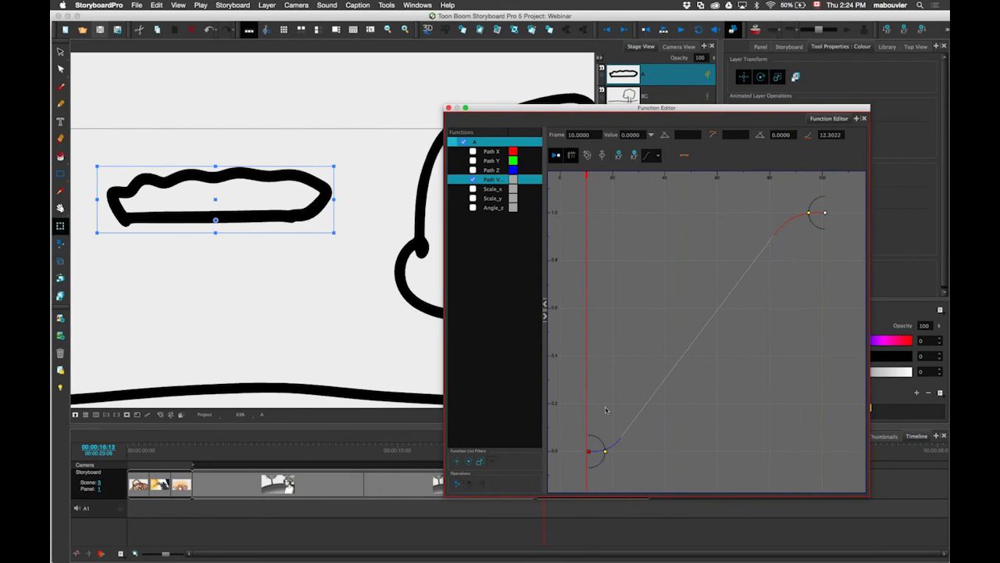
left_click(590, 454)
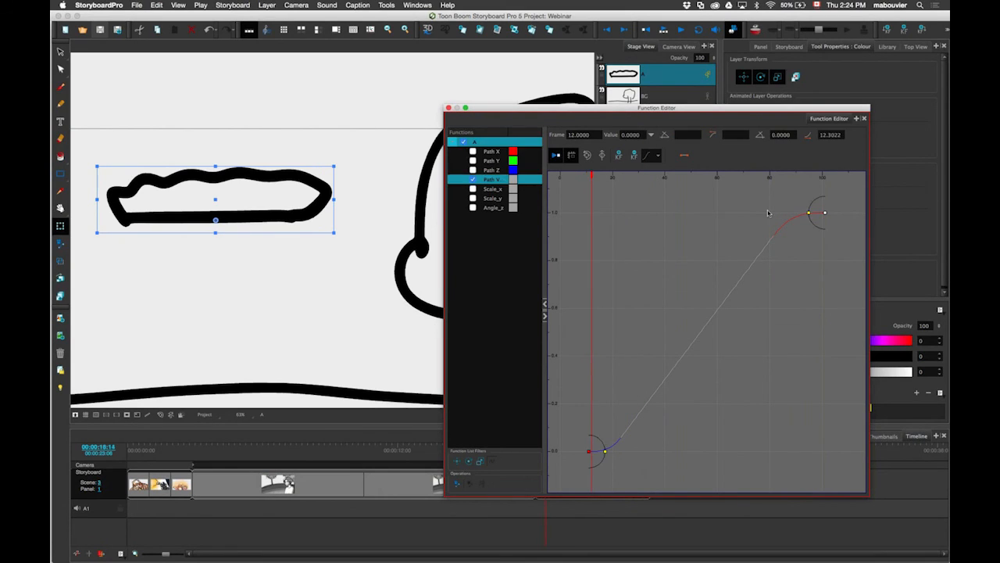
left_click(830, 136)
type("20")
key("Return")
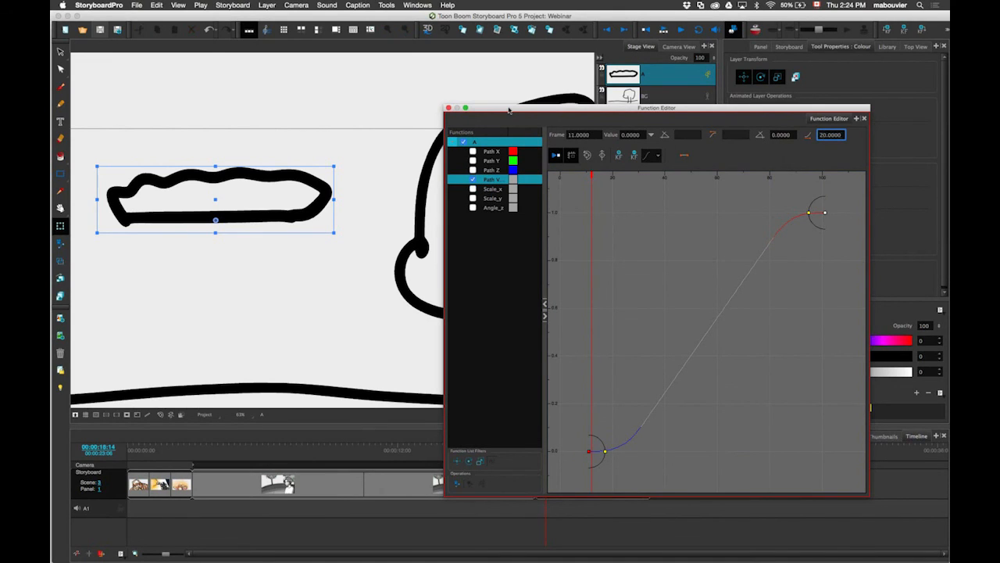
left_click_drag(448, 111, 475, 102)
left_click(474, 99)
Step: Add camera keyframes at the start and end of the scene and tighten the end camera frame onto the tree
scroll(475, 101, "down", 4)
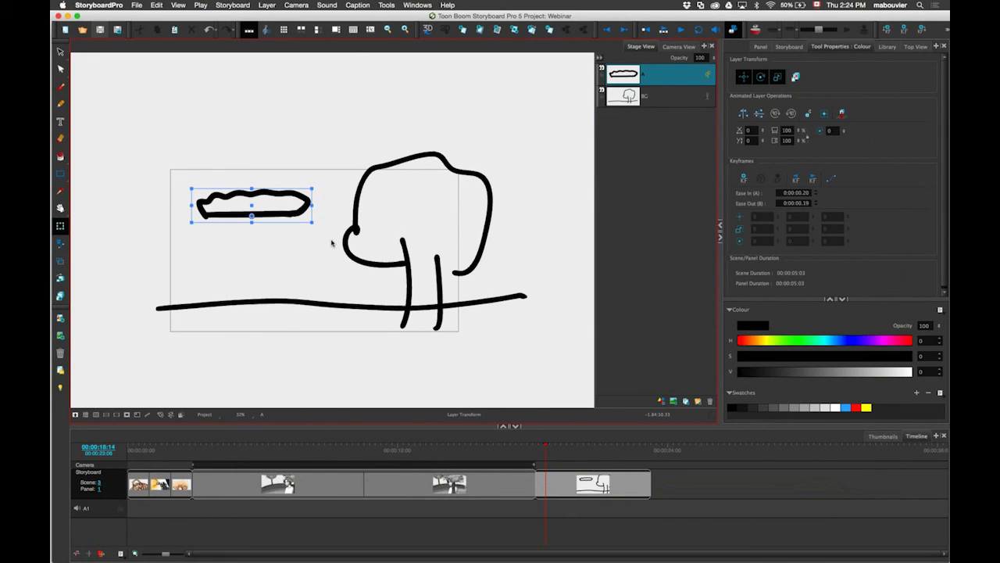
left_click(60, 244)
left_click(744, 78)
left_click(778, 79)
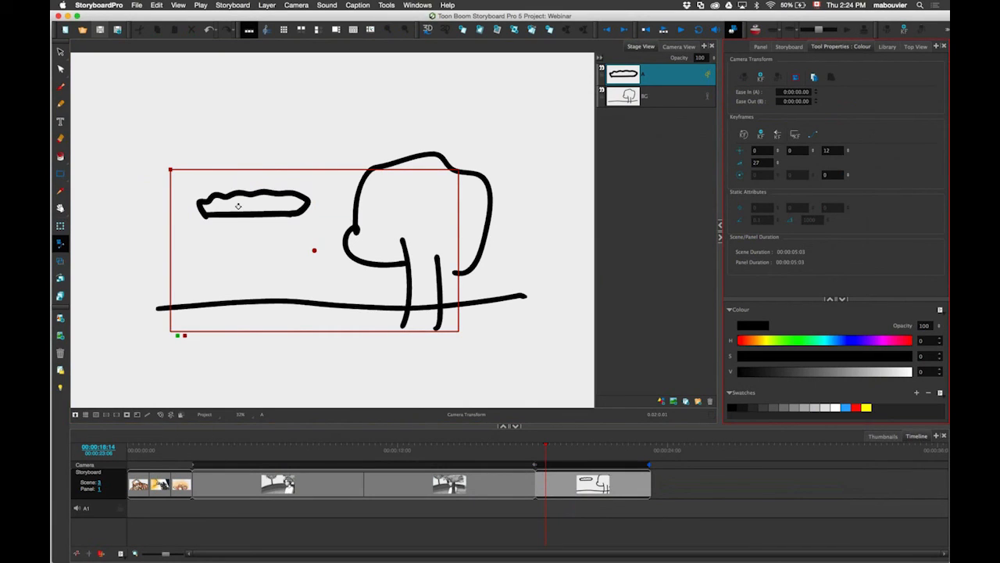
left_click_drag(170, 169, 365, 185)
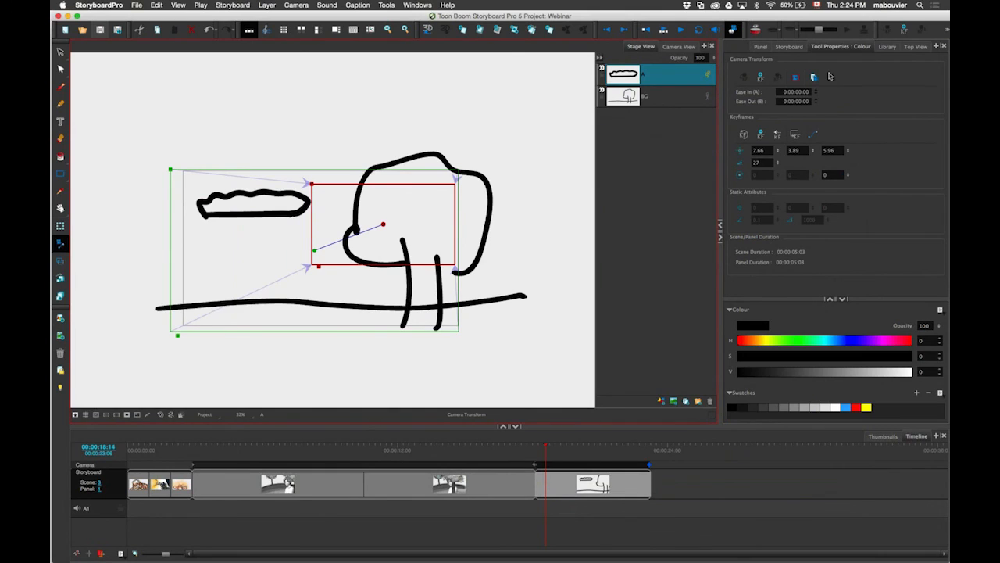
Step: Open the Function Editor for the camera, enable its Path X, Path Y and Path Z functions for viewing, and close the editor
left_click(813, 135)
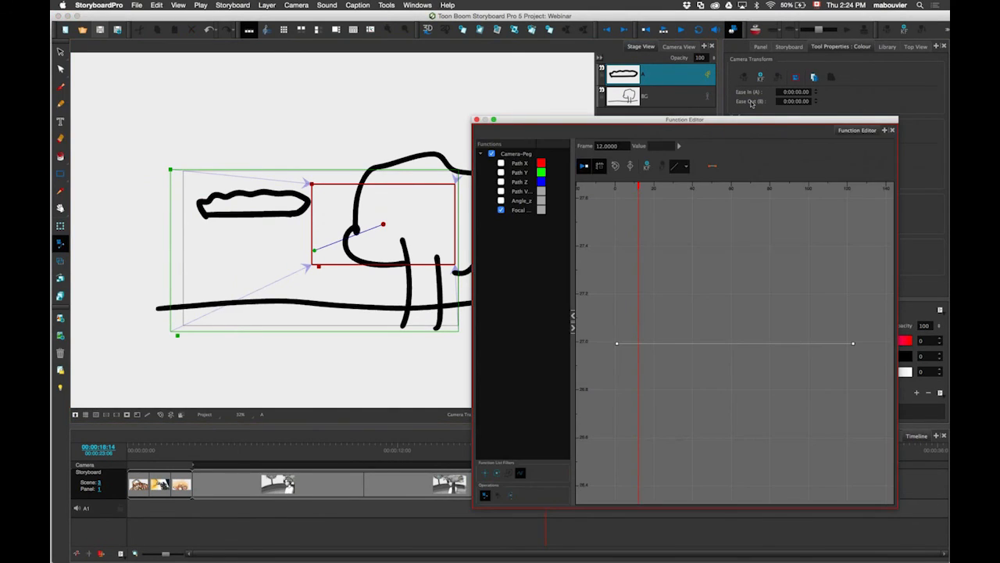
left_click_drag(743, 120, 750, 84)
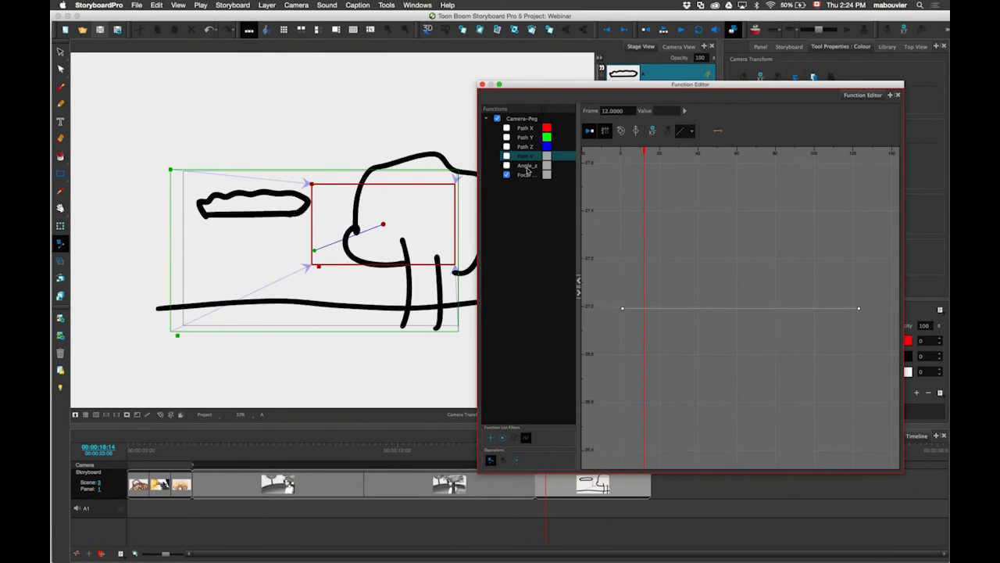
left_click(508, 147)
left_click(508, 156)
left_click(508, 156)
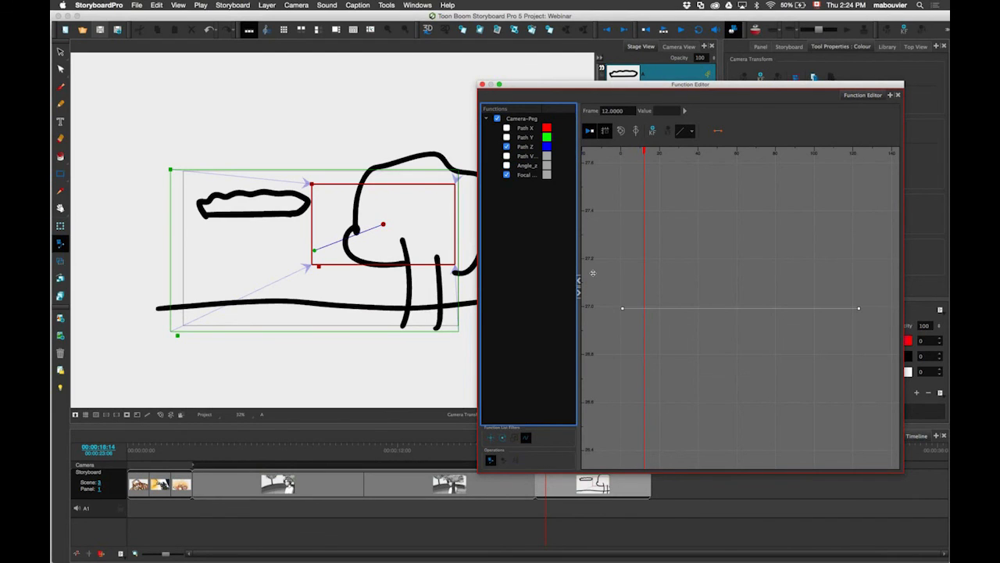
left_click(491, 460)
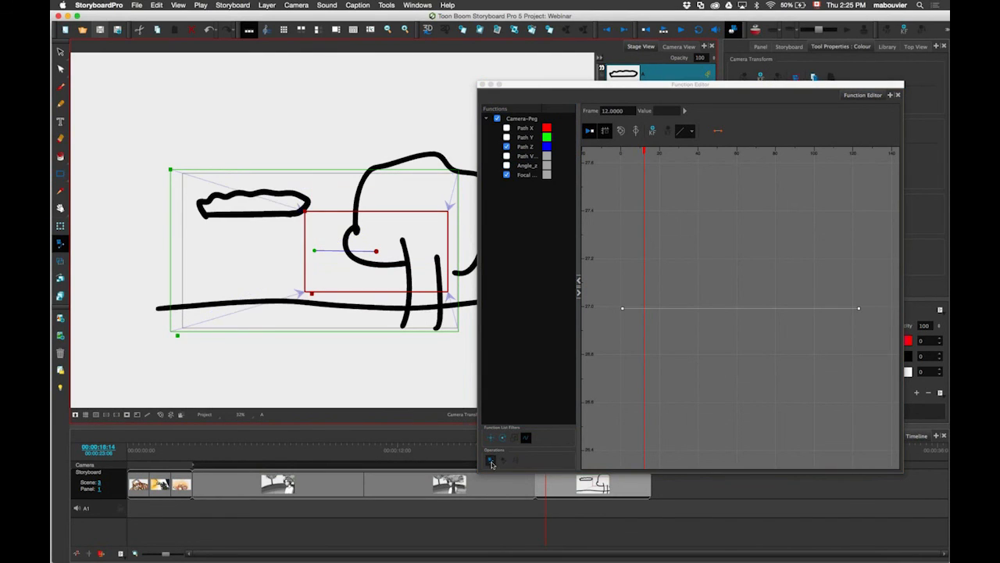
left_click(507, 147)
left_click(507, 128)
left_click(506, 138)
left_click(507, 147)
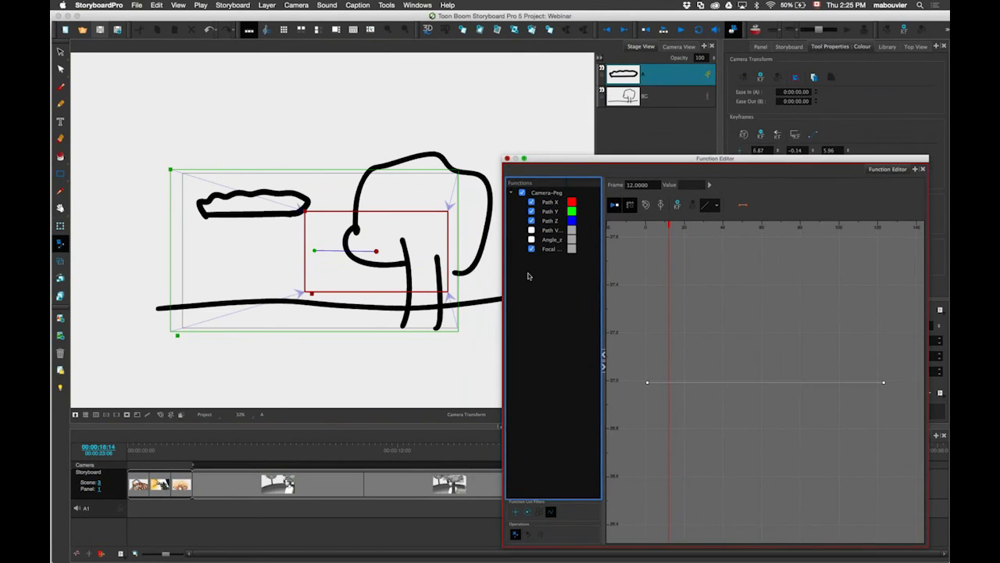
left_click(507, 159)
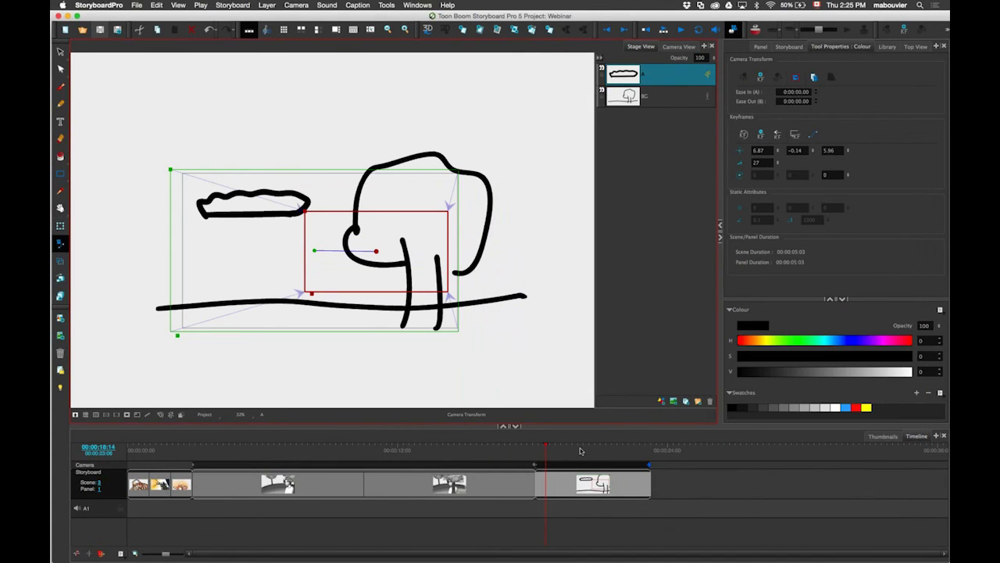
Step: Move the playhead to 00:00:21:02, select the Brush tool, and examine the edges of the cloud and tree strokes up close
left_click_drag(580, 450, 602, 450)
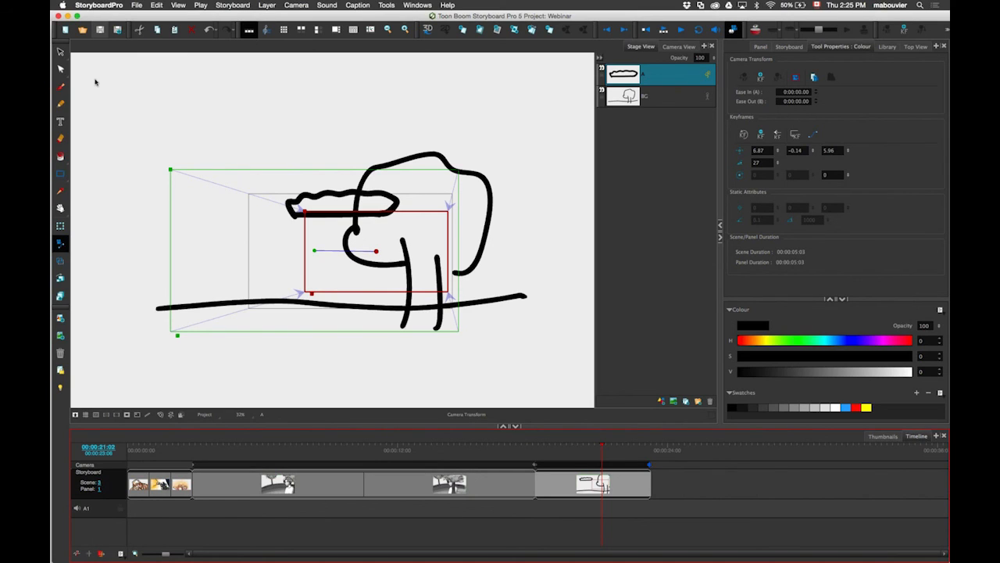
left_click(61, 87)
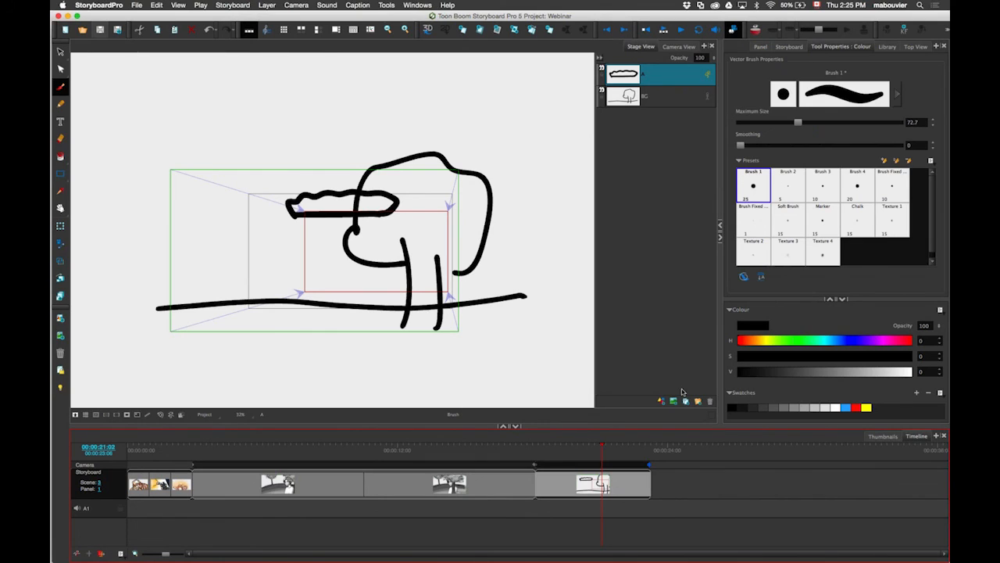
key("space")
left_click_drag(482, 241, 428, 251)
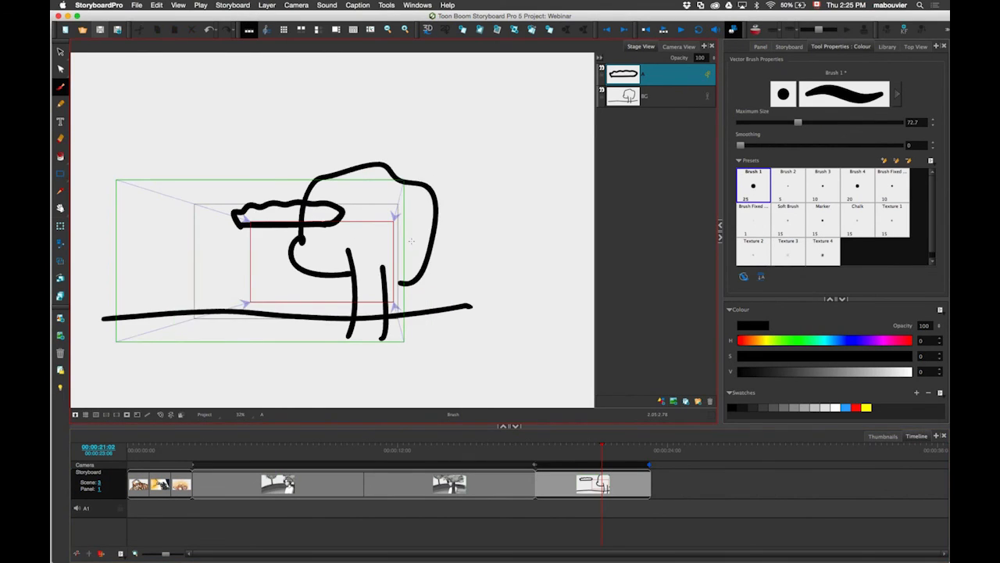
key("2")
key("2")
key("2")
key("2")
key("2")
key("2")
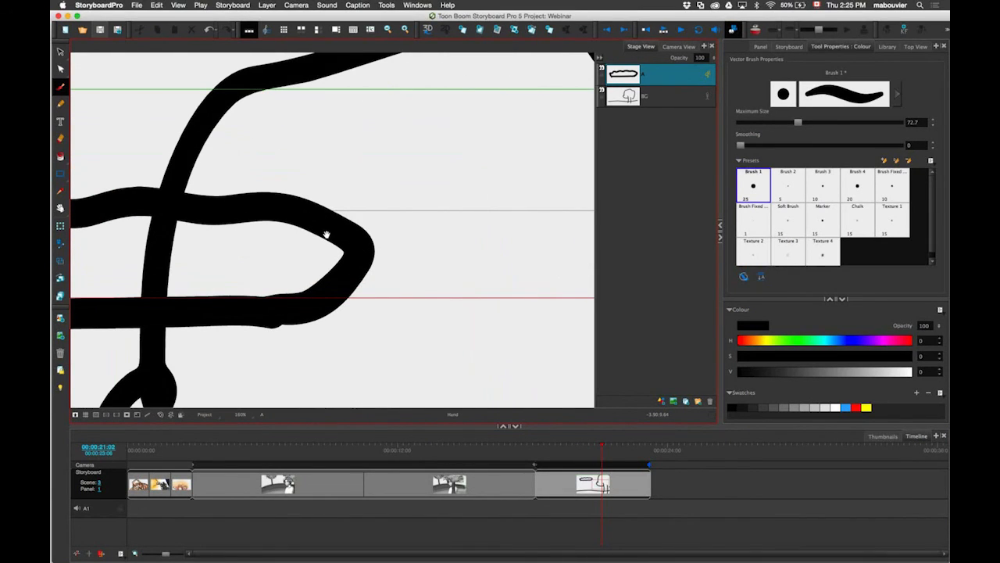
key("2")
key("2")
key("2")
key("2")
key("2")
key("2")
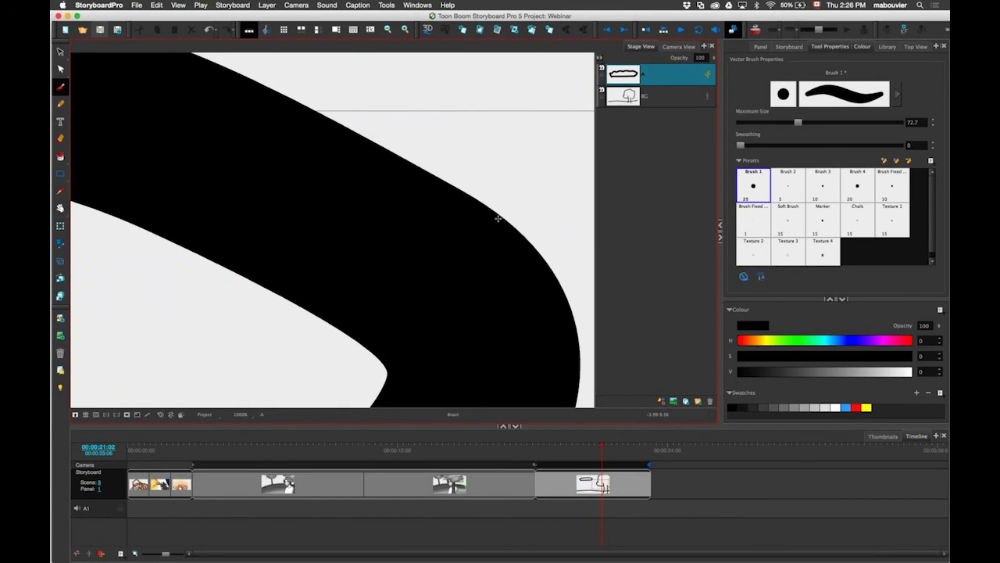
key("1")
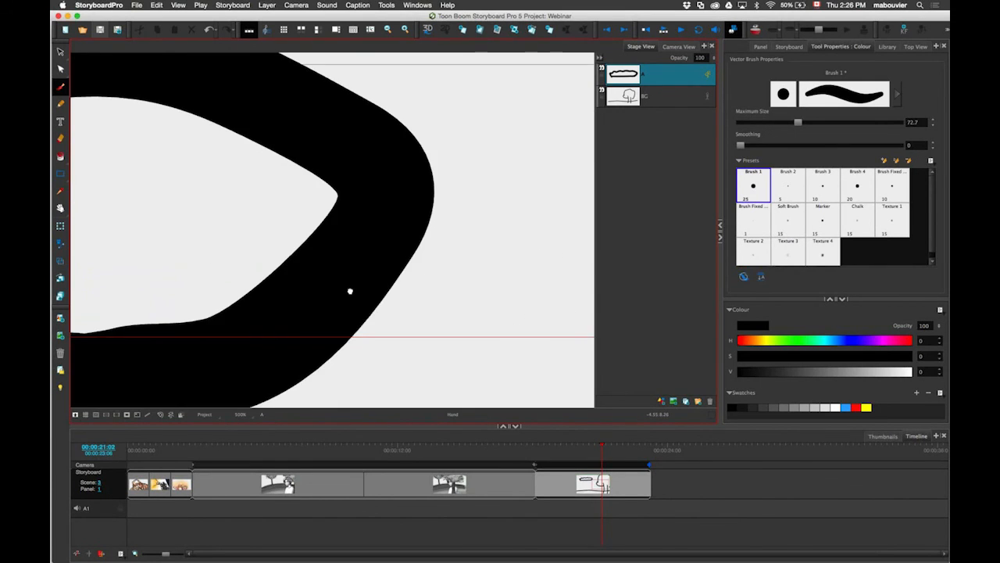
mouse_move(350, 291)
left_mouse_down()
mouse_move(500, 212)
mouse_move(611, 194)
mouse_move(446, 207)
left_mouse_up()
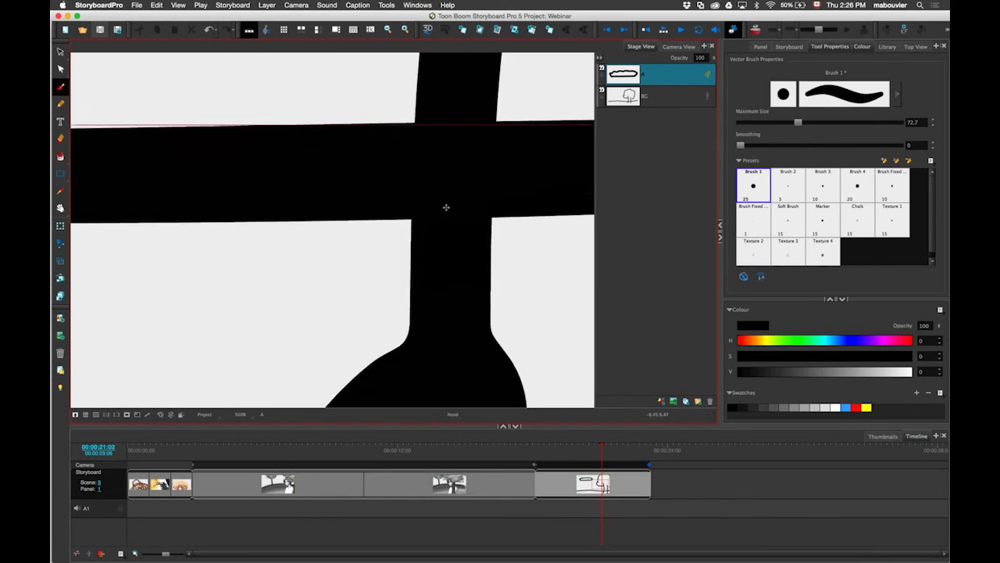
Step: Add a new bitmap layer above the cloud layer of the tree panel
key("1")
key("1")
key("1")
key("1")
key("1")
key("1")
key("1")
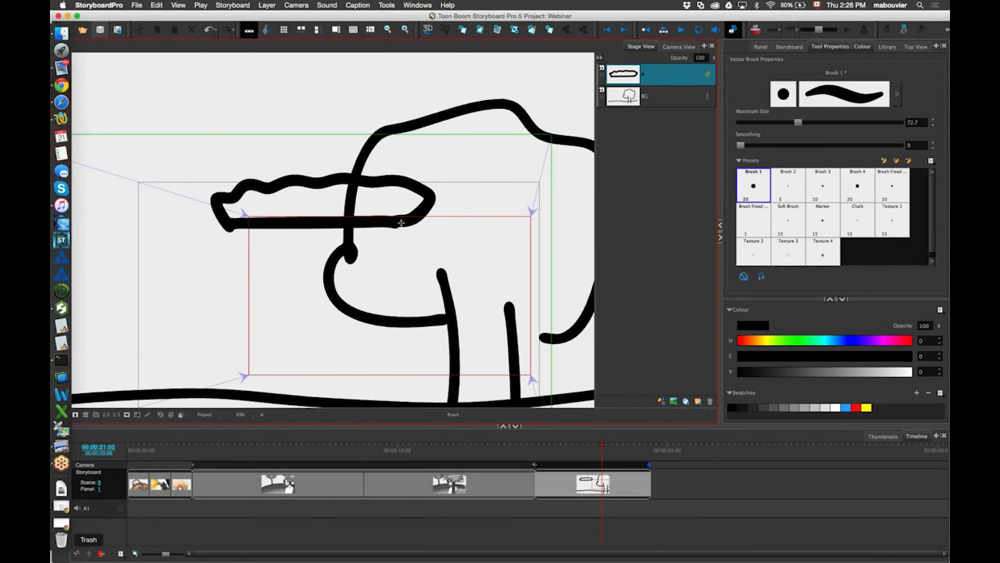
key("1")
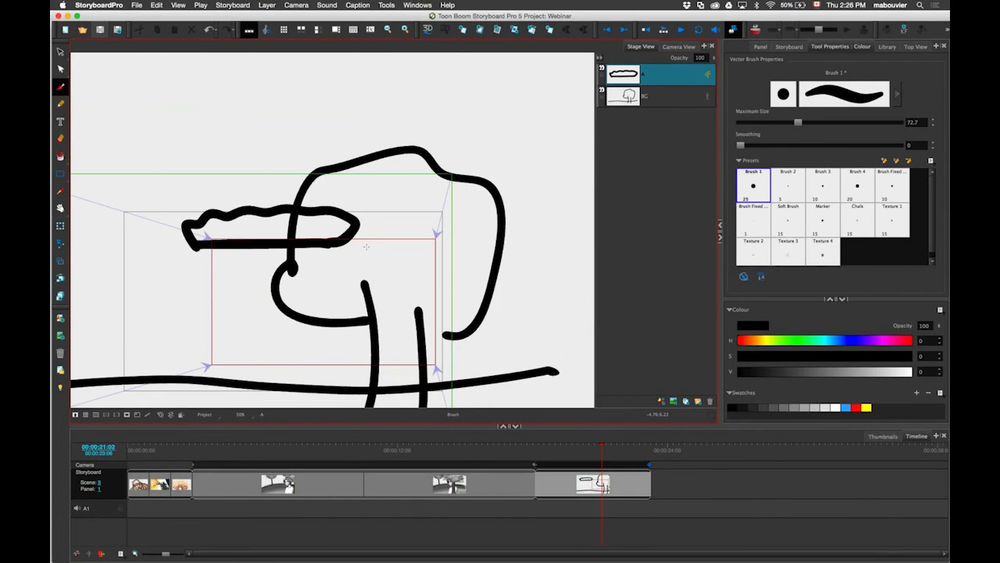
scroll(373, 250, "down", 4)
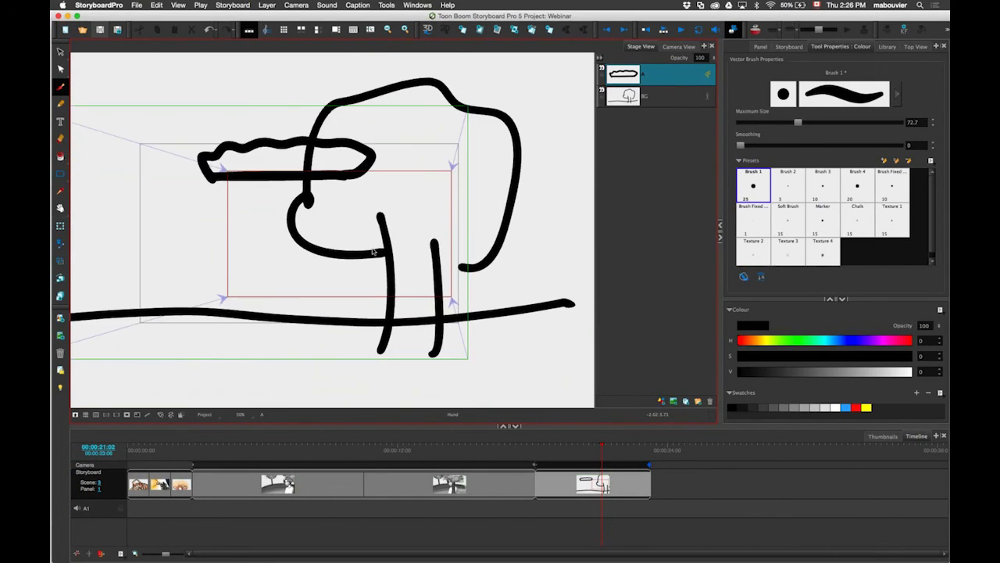
left_click(674, 401)
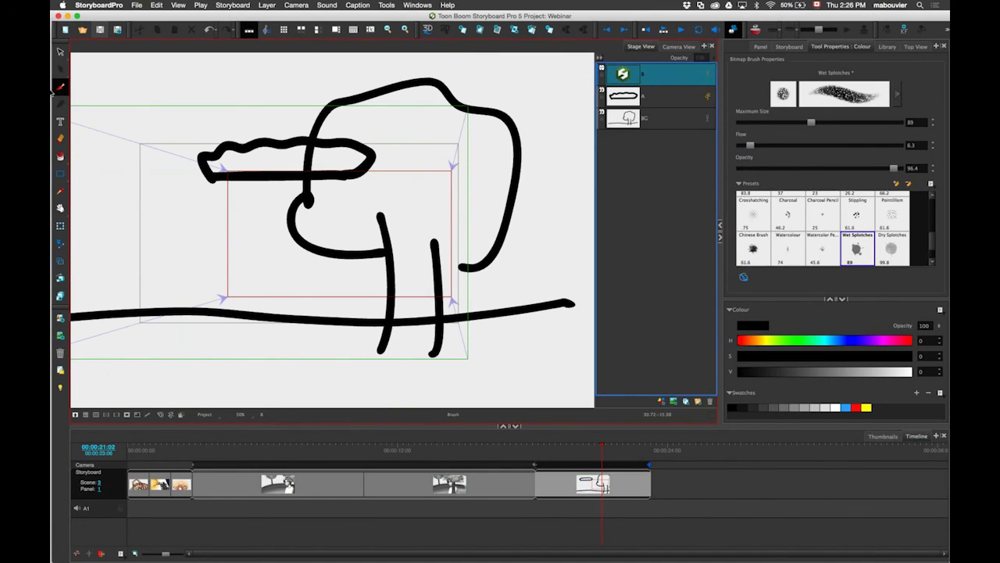
Step: Try a textured stroke with the Wet Splotches bitmap brush on the new layer and undo it
key("space")
left_click_drag(168, 222, 398, 190)
key("2")
mouse_move(229, 233)
left_mouse_down()
mouse_move(260, 218)
mouse_move(478, 178)
left_mouse_up()
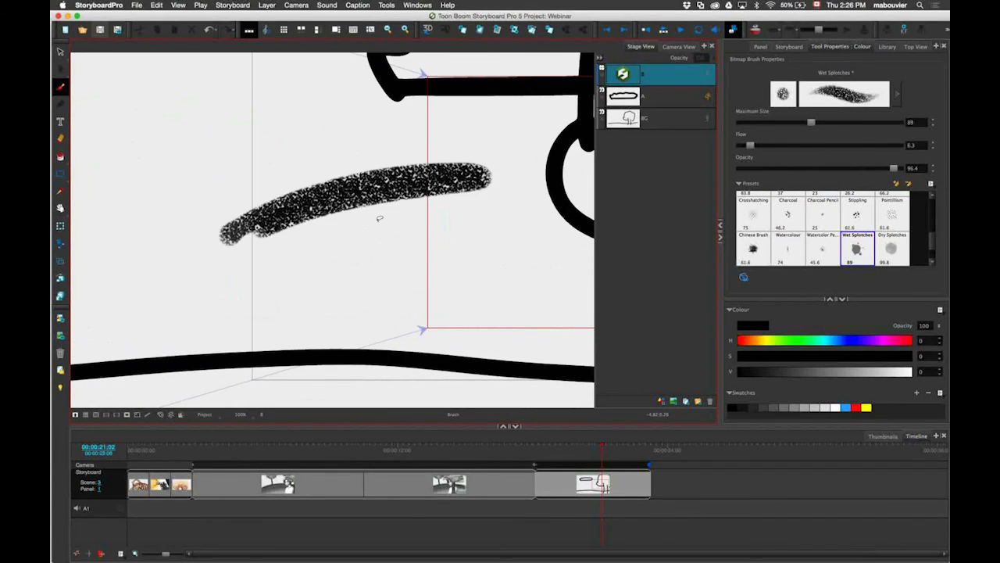
key("ctrl+z")
Step: Choose the Soft Lead bitmap preset and scribble a thin zigzag on the new layer beside the tree
left_click(760, 46)
left_click(840, 47)
scroll(932, 212, "up", 5)
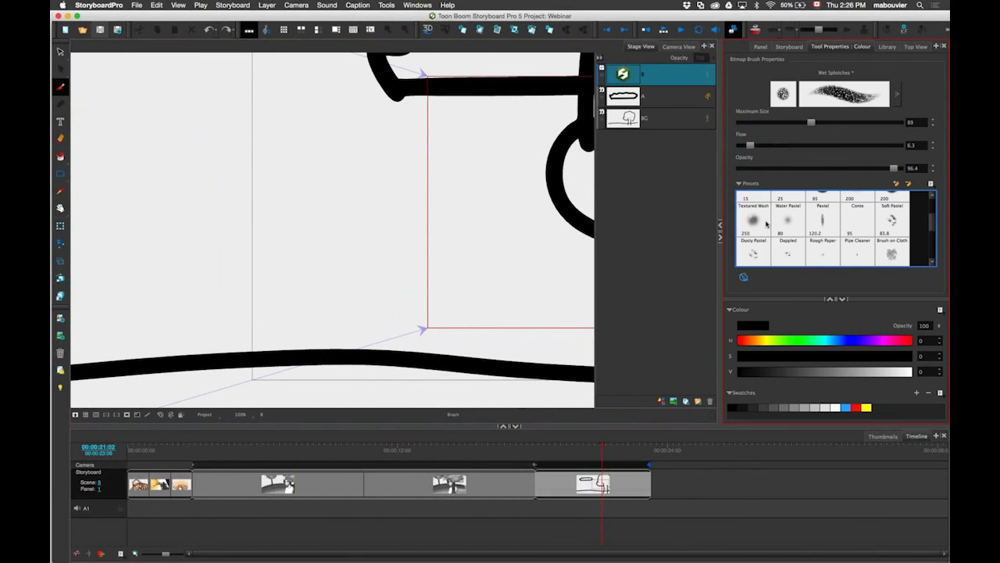
left_click(752, 207)
left_click_drag(218, 226, 355, 232)
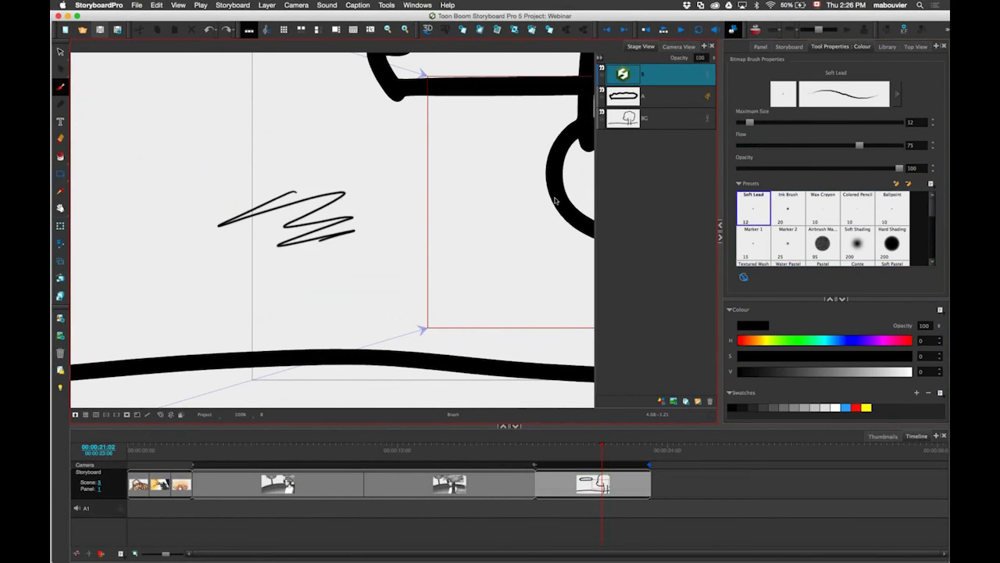
Step: Scribble with the Ink Brush preset on the bitmap layer and examine the pixel edges of the strokes up close
key("2")
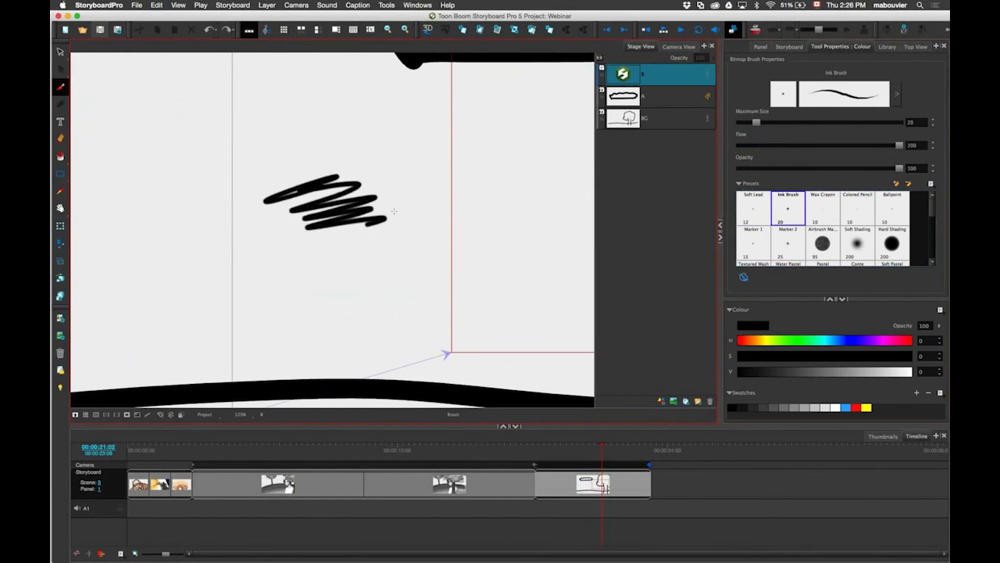
scroll(399, 223, "up", 6)
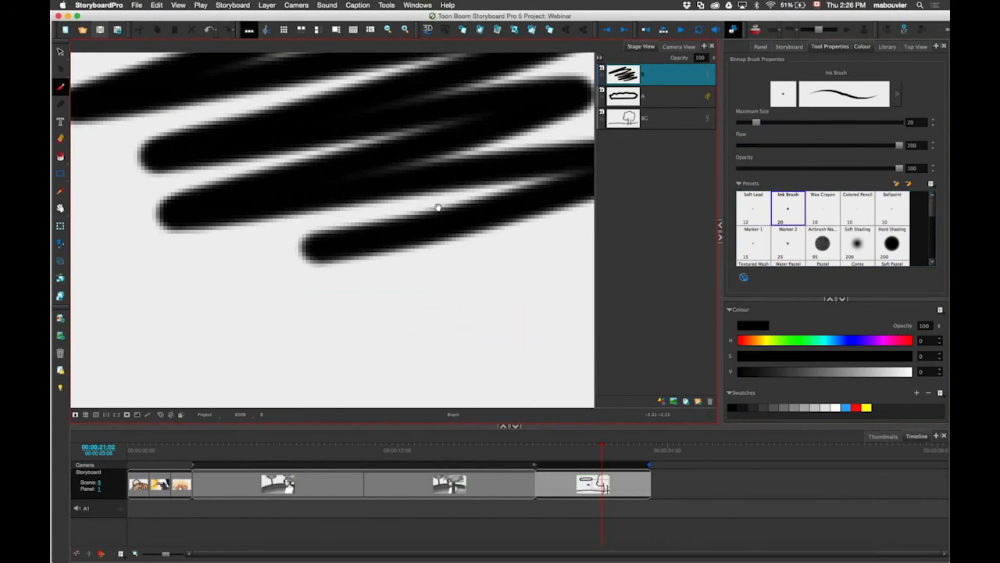
scroll(196, 171, "down", 3)
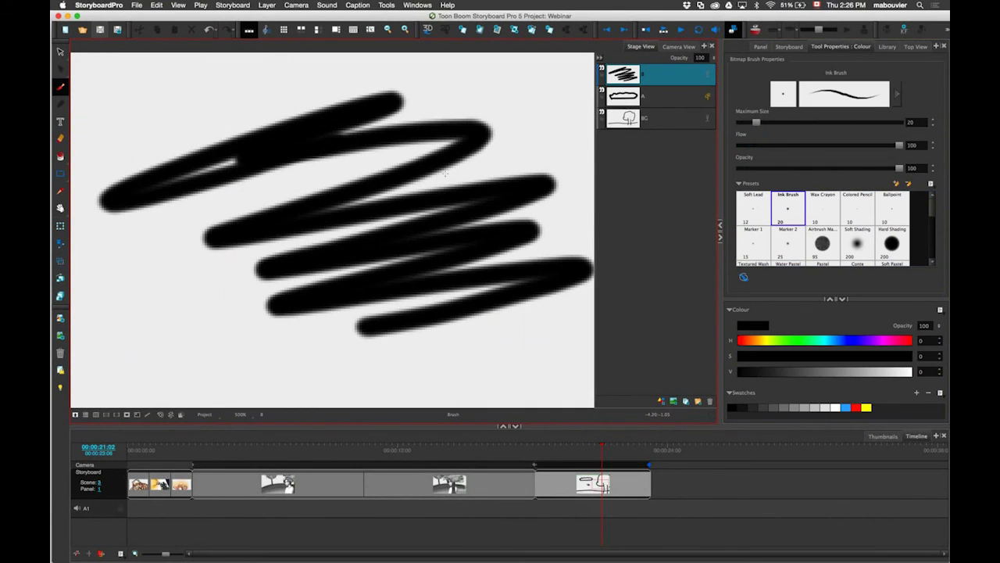
scroll(406, 335, "down", 1)
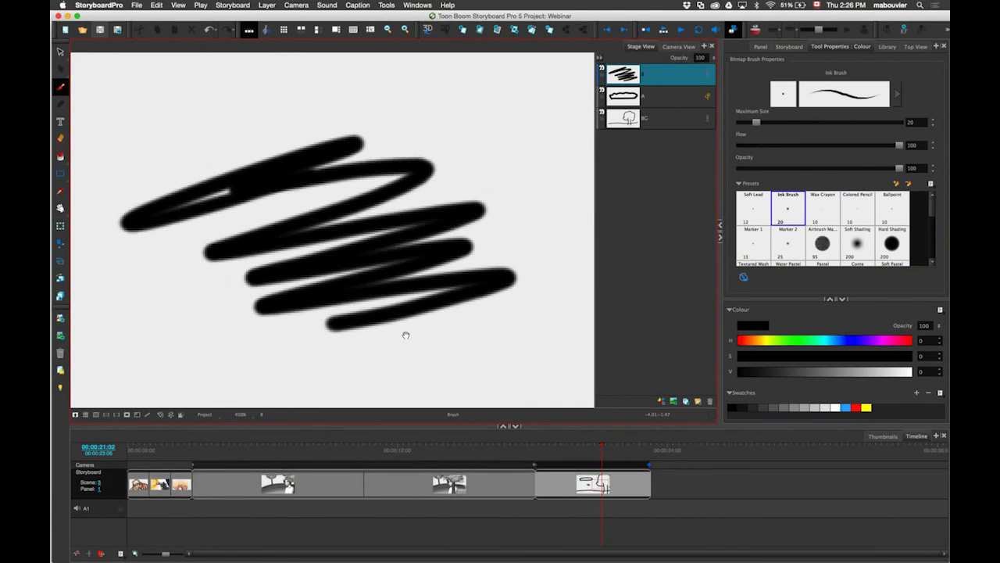
scroll(405, 335, "down", 5)
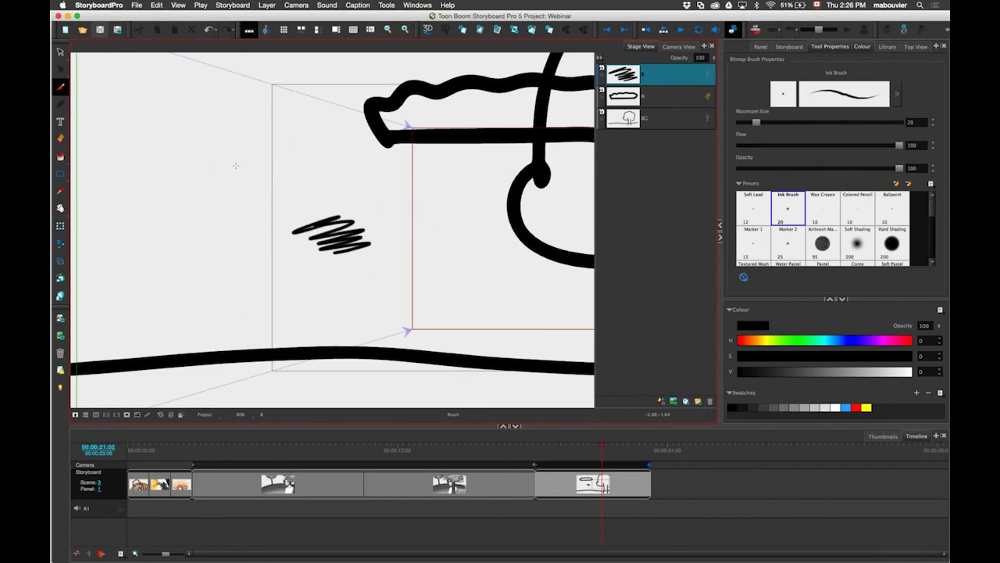
Step: Undo the Ink Brush scribble and try a single curved stroke beside the cloud, undoing it as well
key("1")
key("super+z")
key("super+z")
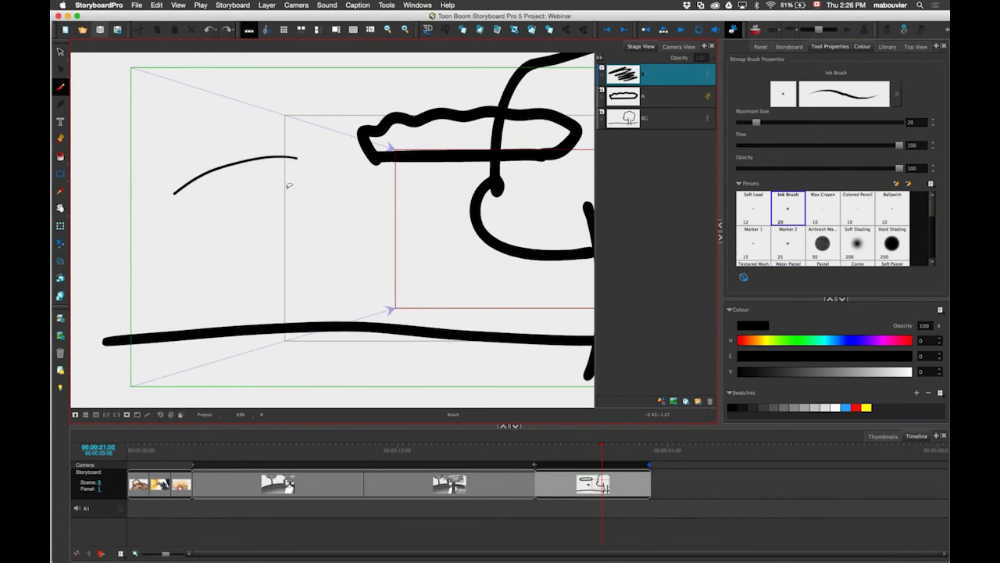
left_click_drag(288, 186, 272, 200)
key("super+z")
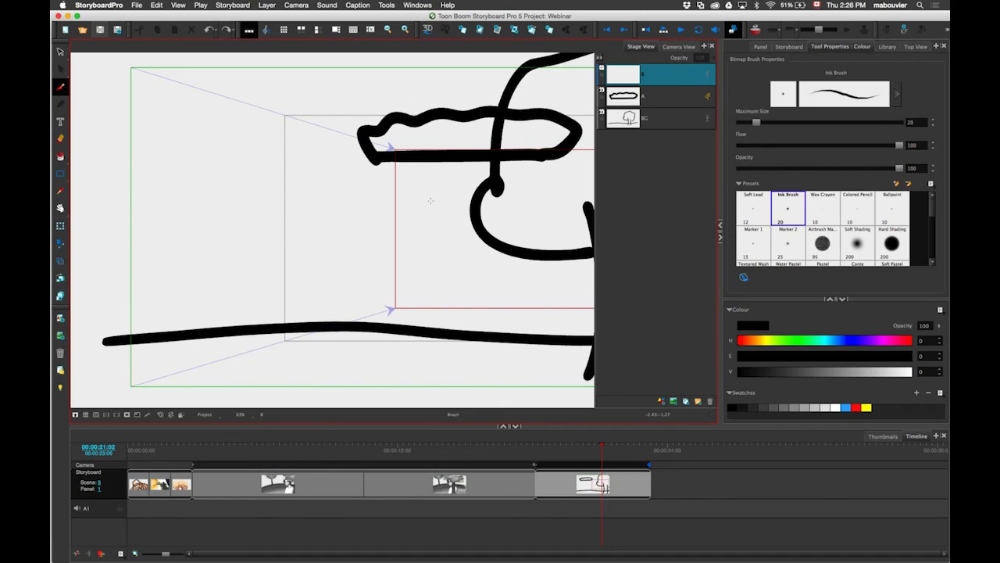
Step: Paint a soft zigzag stroke beside the cloud with the Airbrush Marker preset
left_click(823, 245)
left_click_drag(294, 160, 233, 250)
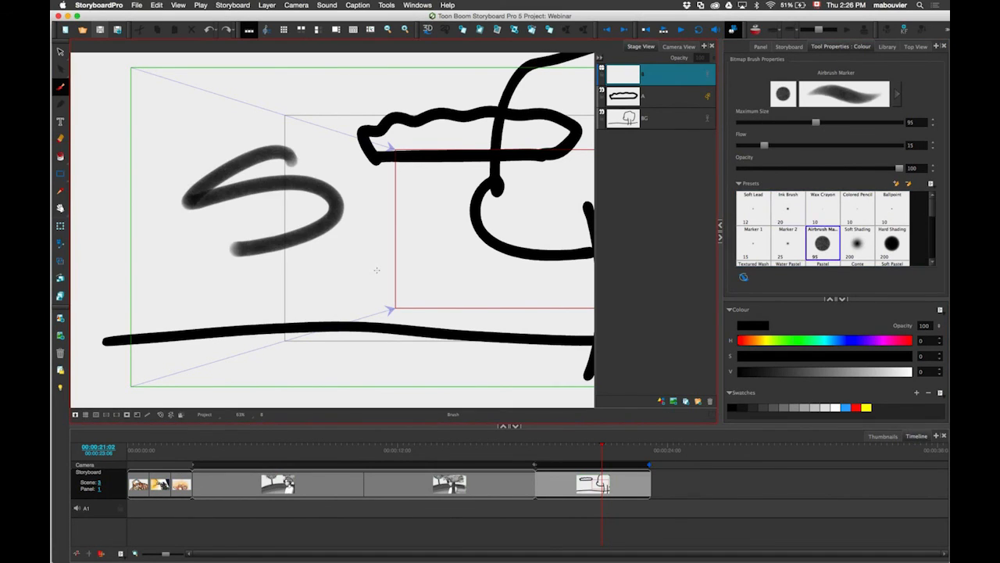
left_click_drag(376, 269, 382, 271)
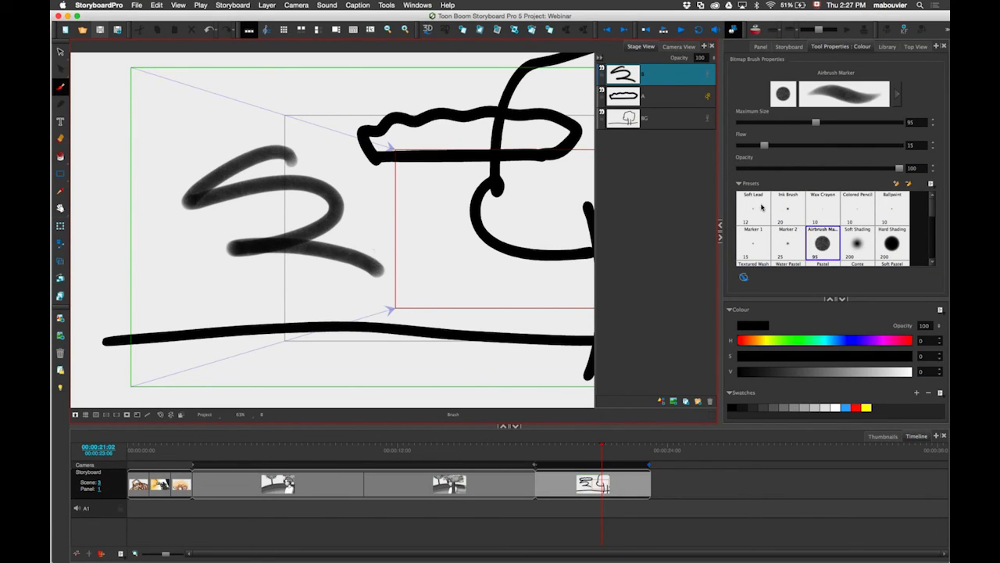
Step: Switch to the Ink Brush preset, turn off its Paper Texture and display the brush's Tip settings
left_click(789, 207)
left_click_drag(931, 208, 932, 228)
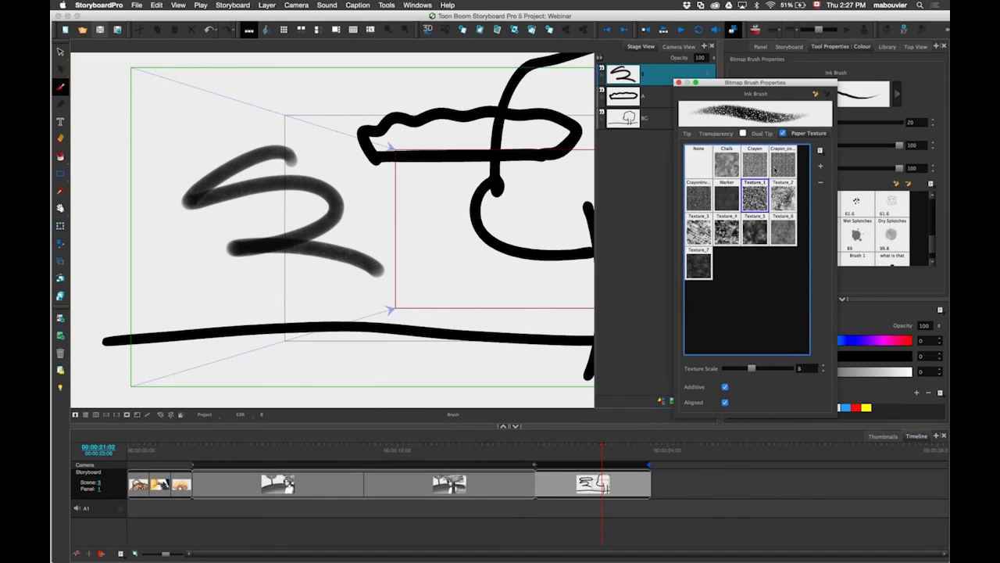
left_click(783, 133)
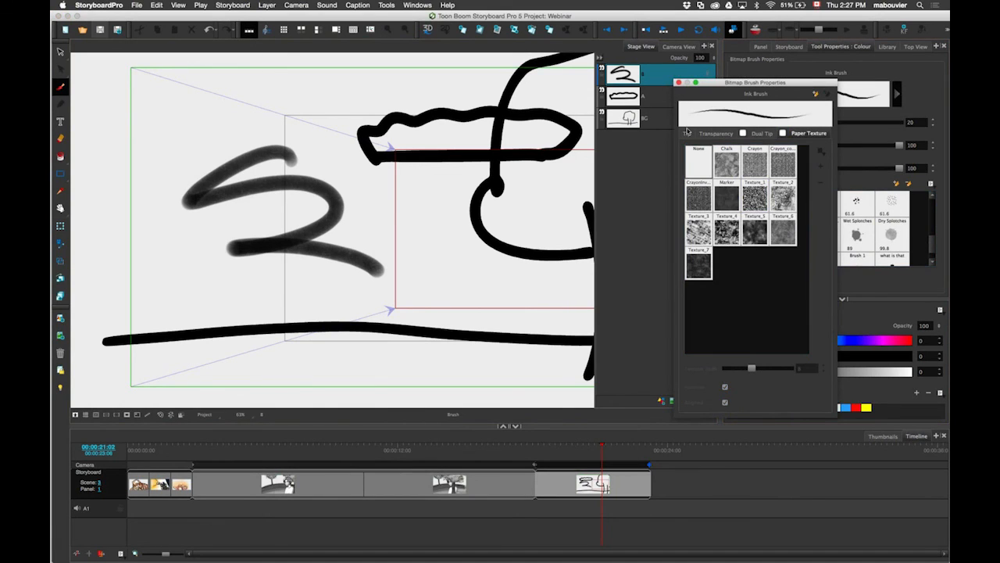
left_click(687, 133)
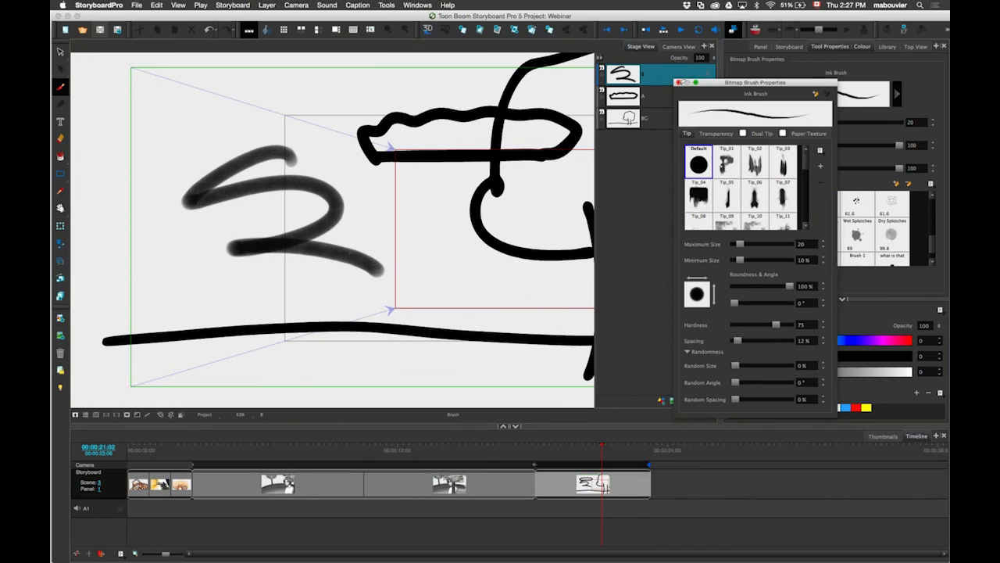
Step: Undo the Airbrush Marker strokes and close the Bitmap Brush Properties window
left_click(327, 217)
key("super+z")
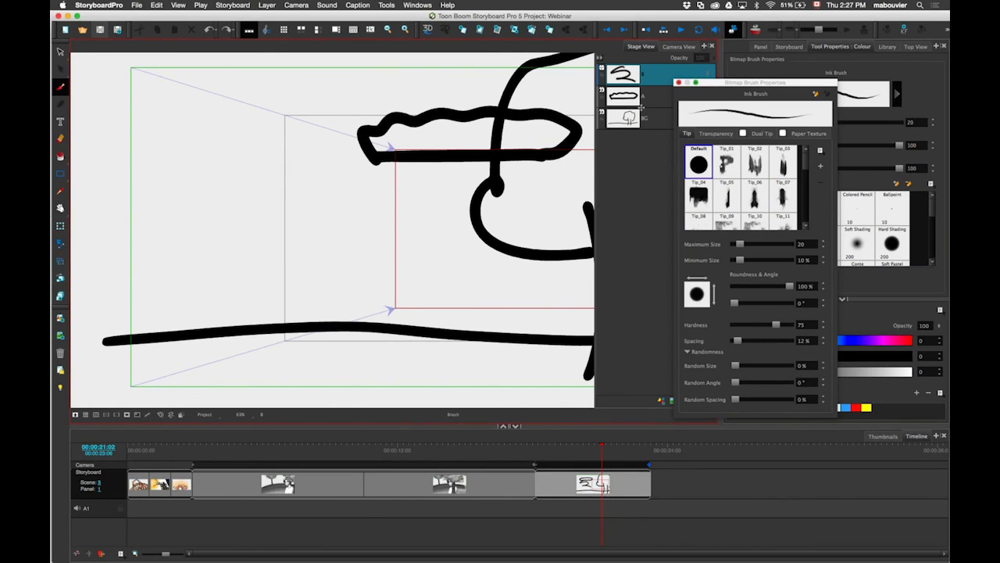
left_click(679, 82)
Step: Add a new blank panel after the tree panel and create a bitmap layer in it
left_click_drag(546, 230, 458, 243)
key("1")
key("1")
key("1")
key("1")
key("1")
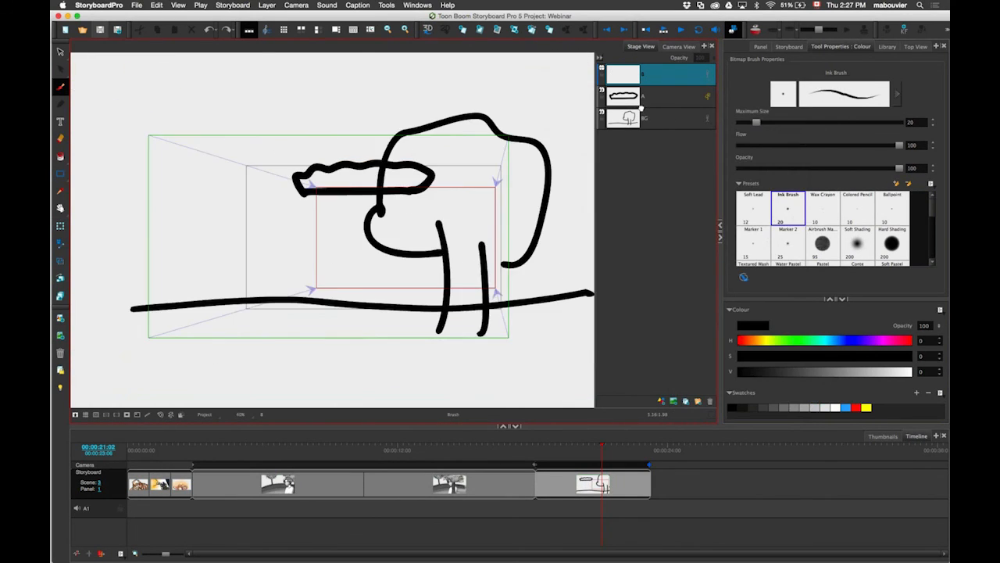
key("1")
key("shift+s")
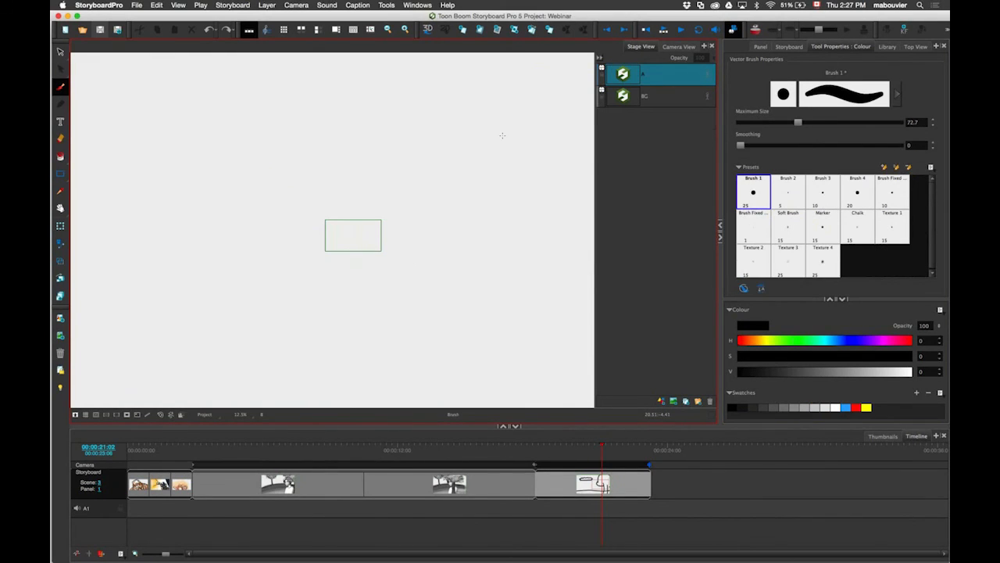
left_click(676, 402)
Step: Try an Ink Brush scribble inside the camera frame of the new panel and undo it
left_click_drag(367, 230, 388, 252)
key("1")
key("1")
key("2")
key("2")
key("2")
key("2")
key("2")
key("2")
key("2")
left_click_drag(491, 333, 319, 270)
left_click_drag(254, 257, 305, 278)
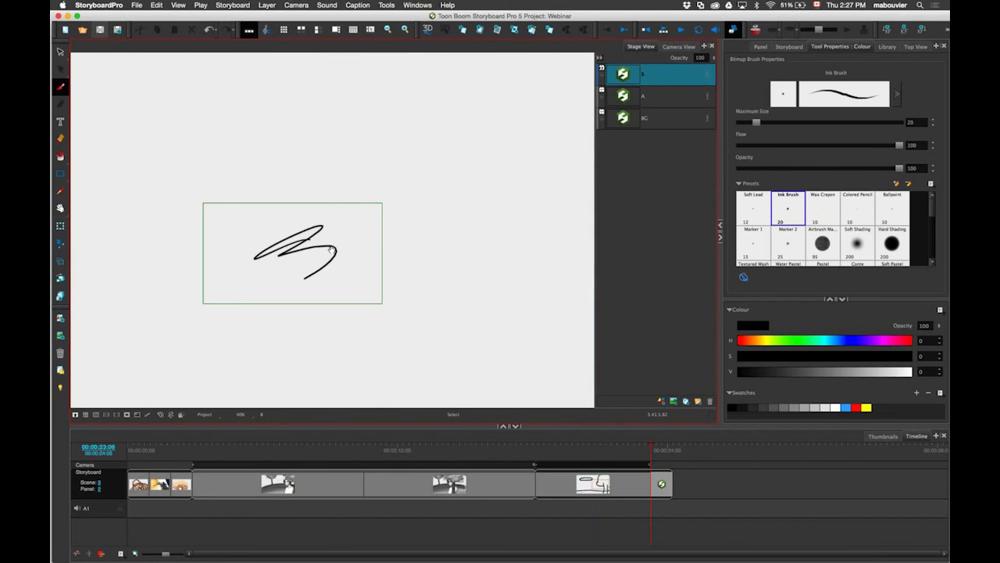
key("ctrl+z")
key("2")
key("2")
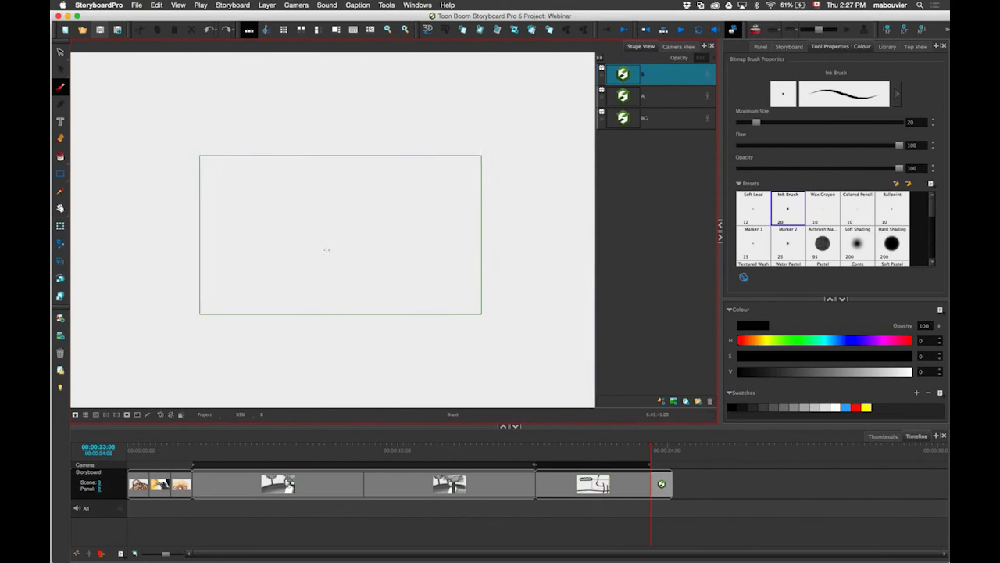
Step: Draw a small stick figure inside the camera frame with the Ink Brush on layer B, surrounded by a dashed square
key("2")
key("2")
key("2")
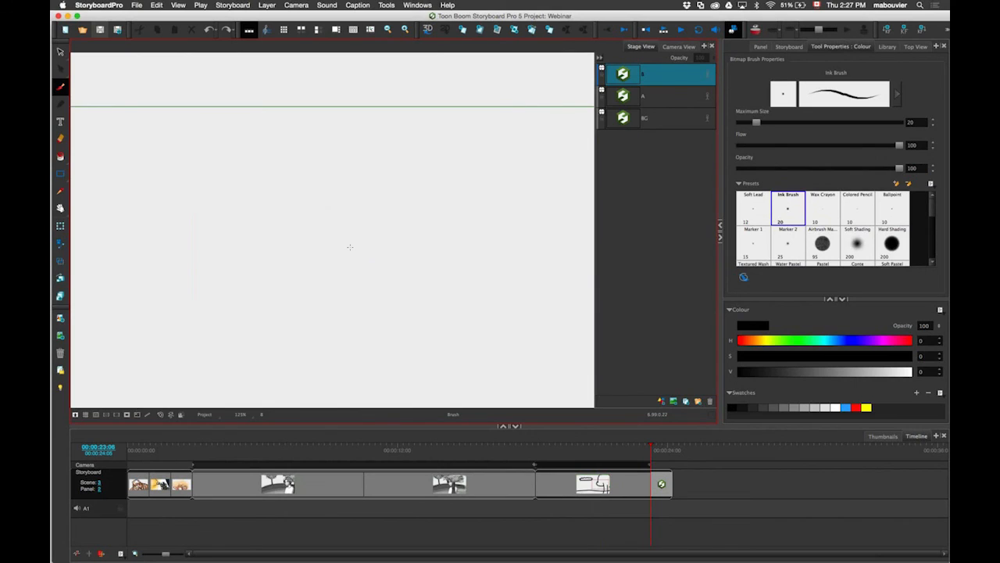
left_click_drag(345, 203, 343, 204)
left_click_drag(346, 224, 350, 256)
left_click_drag(325, 286, 384, 273)
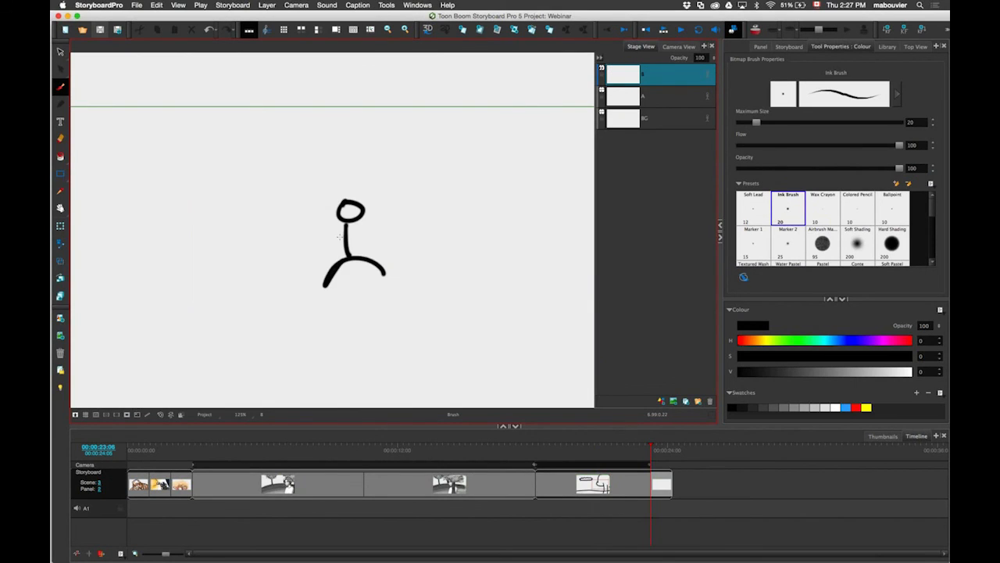
left_click_drag(316, 235, 394, 235)
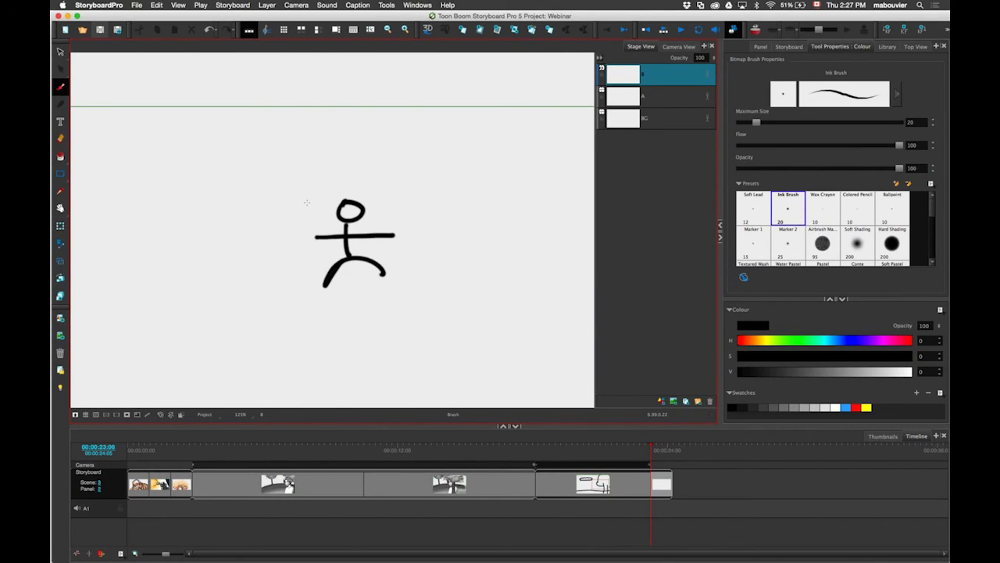
left_click_drag(314, 282, 389, 189)
mouse_move(306, 185)
left_mouse_down()
mouse_move(398, 189)
mouse_move(308, 208)
left_mouse_up()
Step: Draw long lines radiating around the stick figure, inside and beyond the camera frame, on layer B
key("2")
key("2")
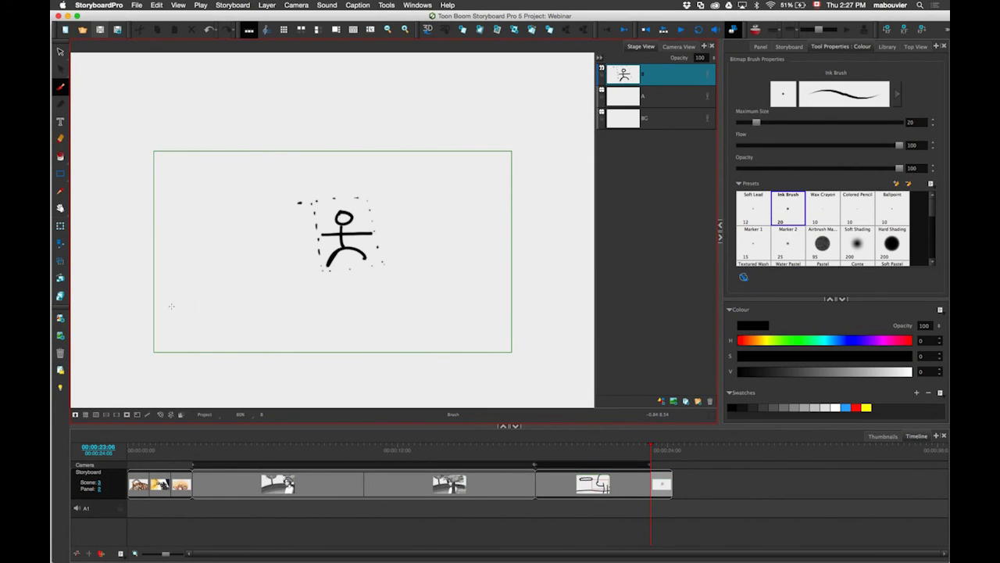
left_click_drag(173, 302, 307, 250)
left_click_drag(497, 204, 508, 201)
left_click_drag(379, 238, 500, 175)
left_click_drag(414, 260, 465, 261)
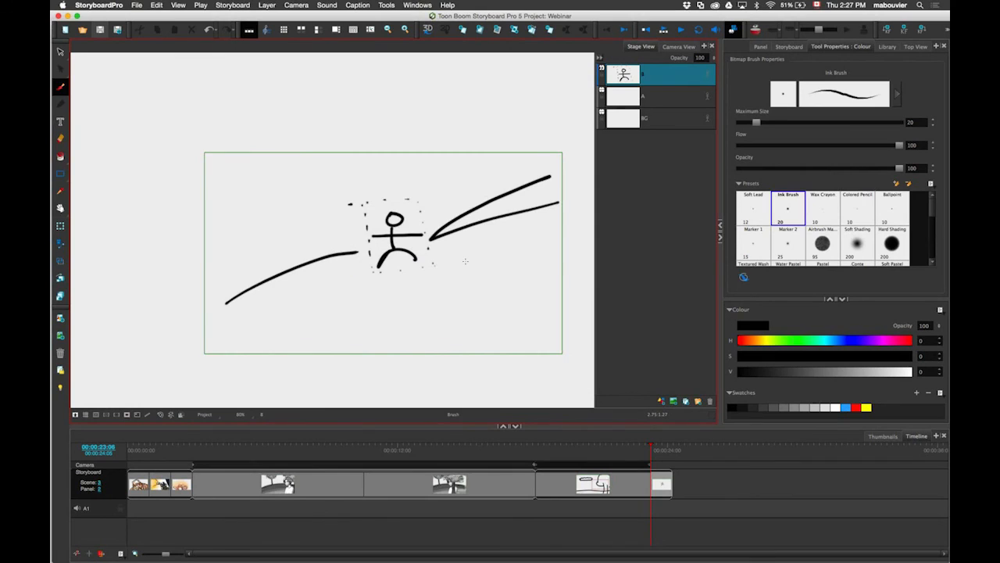
left_click_drag(191, 169, 371, 231)
left_click_drag(455, 257, 572, 309)
key("1")
key("1")
left_click_drag(198, 149, 264, 183)
left_click_drag(421, 262, 529, 316)
key("1")
key("1")
left_click_drag(411, 183, 369, 210)
Step: Undo the long strokes drawn around the stick figure
key("super+z")
key("super+z")
key("super+z")
key("super+z")
key("super+z")
key("super+z")
key("super+z")
key("super+z")
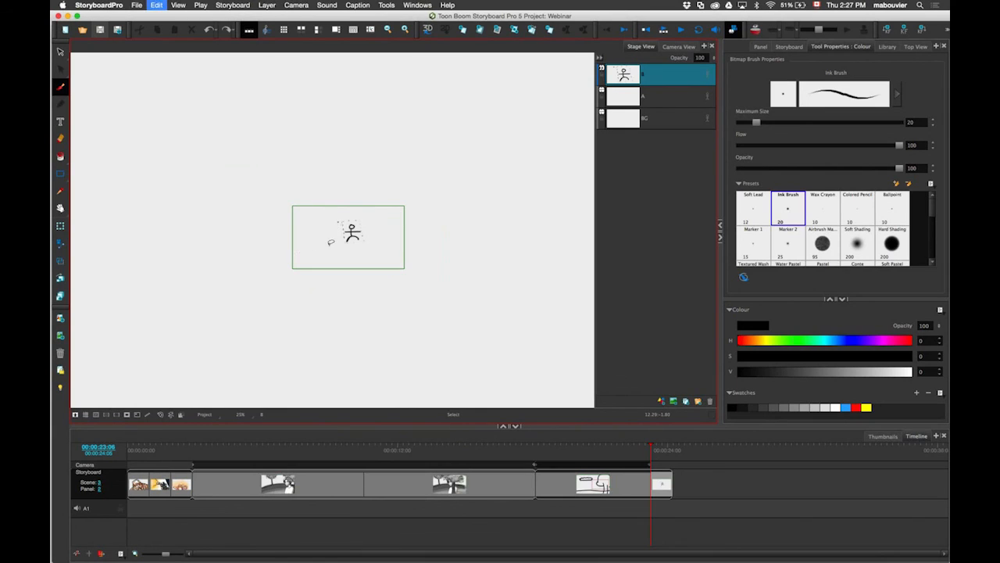
Step: Draw a long diagonal stroke across the camera frame and a large rough rectangle around it on layer B
left_click_drag(215, 338, 567, 125)
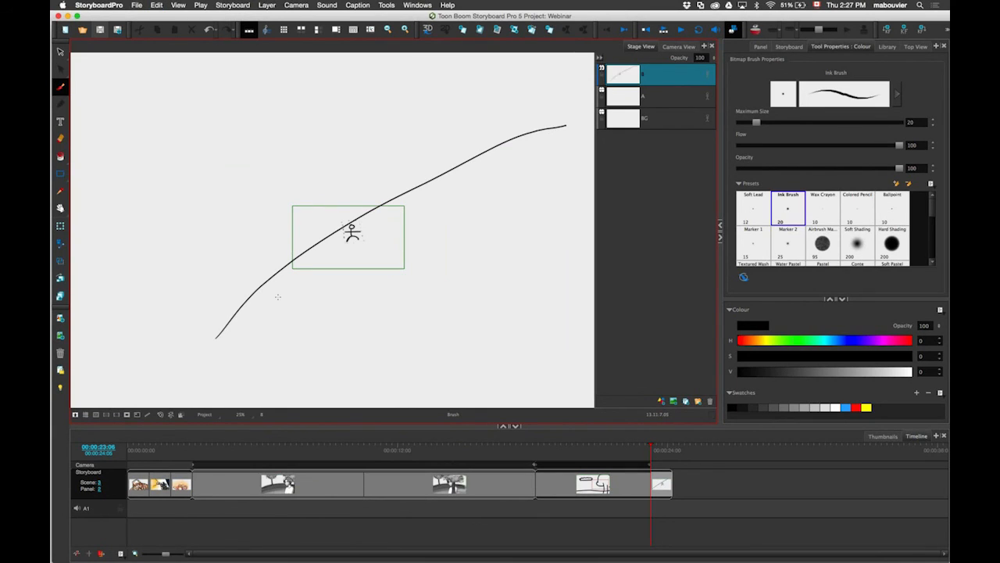
left_click_drag(197, 125, 594, 330)
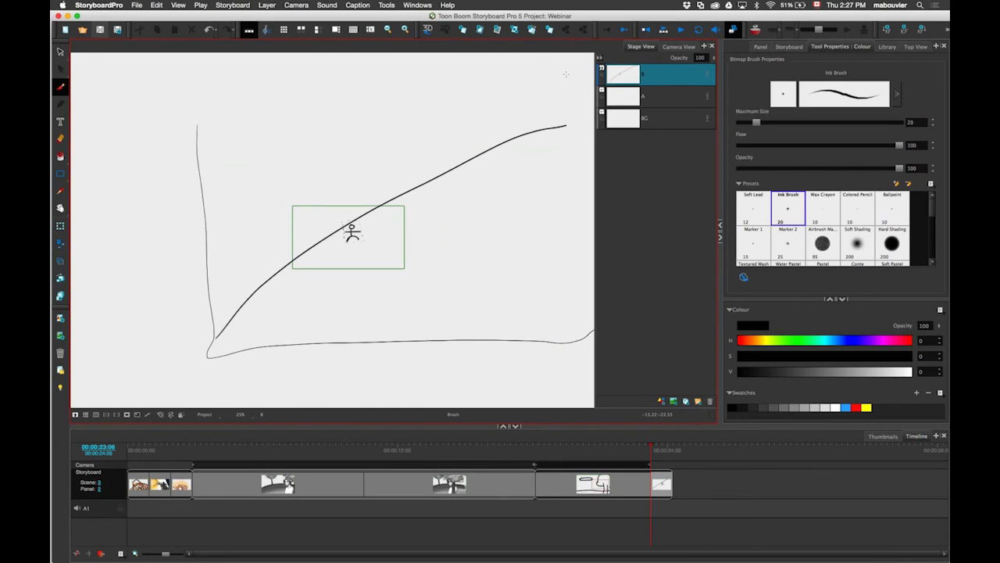
mouse_move(592, 295)
left_mouse_down()
mouse_move(517, 83)
mouse_move(189, 125)
left_mouse_up()
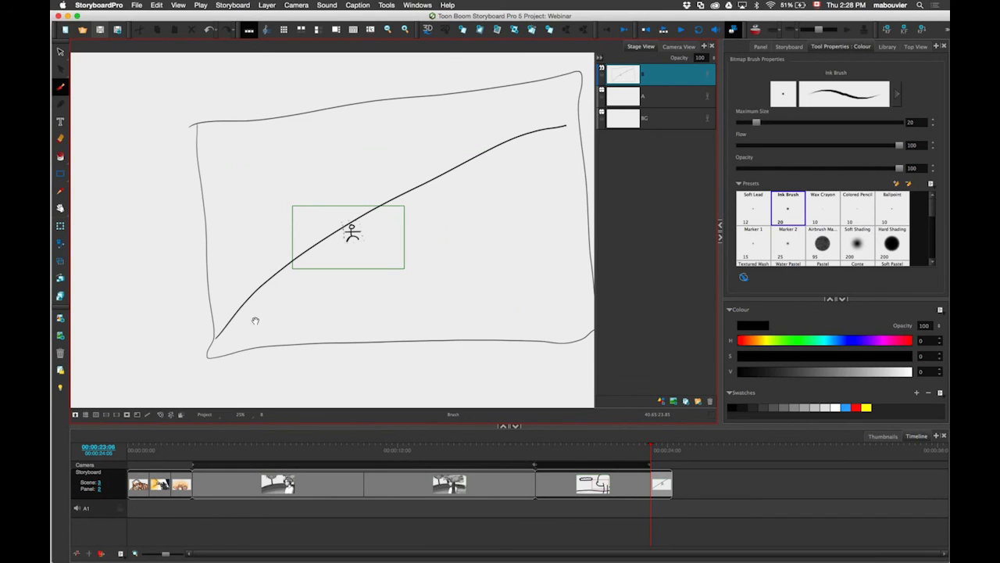
Step: Examine the edge quality of the diagonal bitmap stroke up close and the full extent of the drawing
scroll(255, 320, "up", 3)
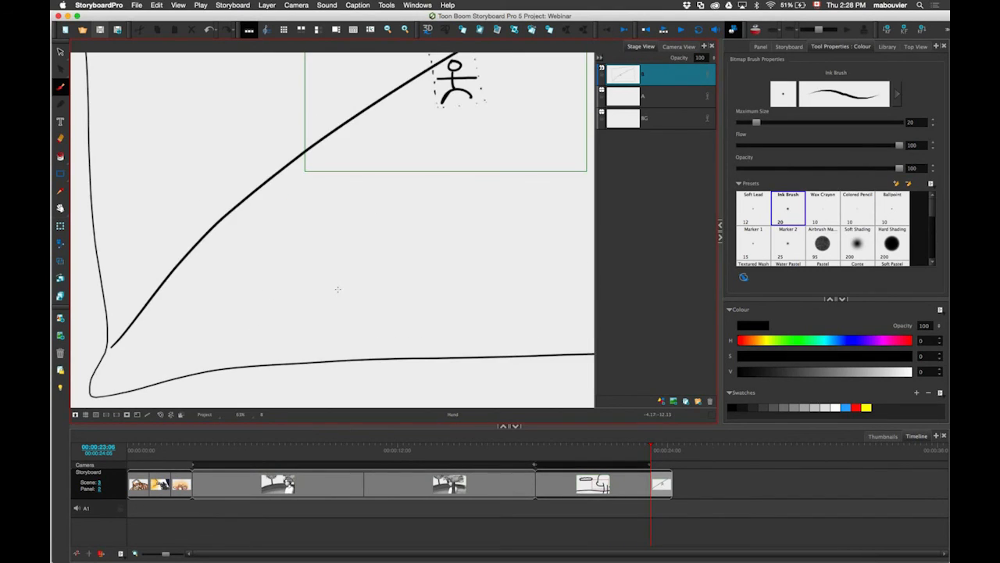
scroll(337, 289, "up", 8)
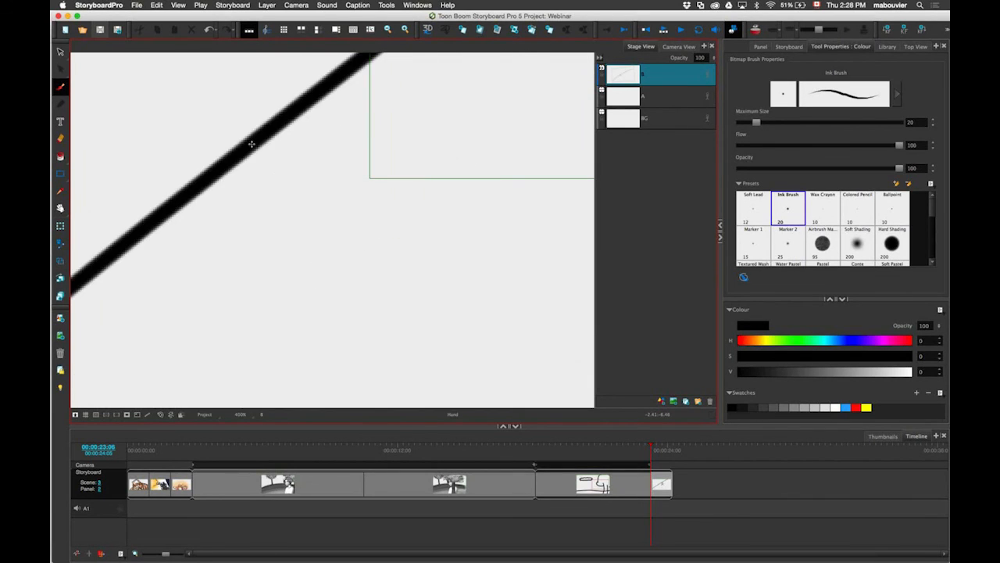
left_click_drag(354, 69, 336, 182)
scroll(529, 71, "down", 1)
left_click_drag(532, 77, 410, 192)
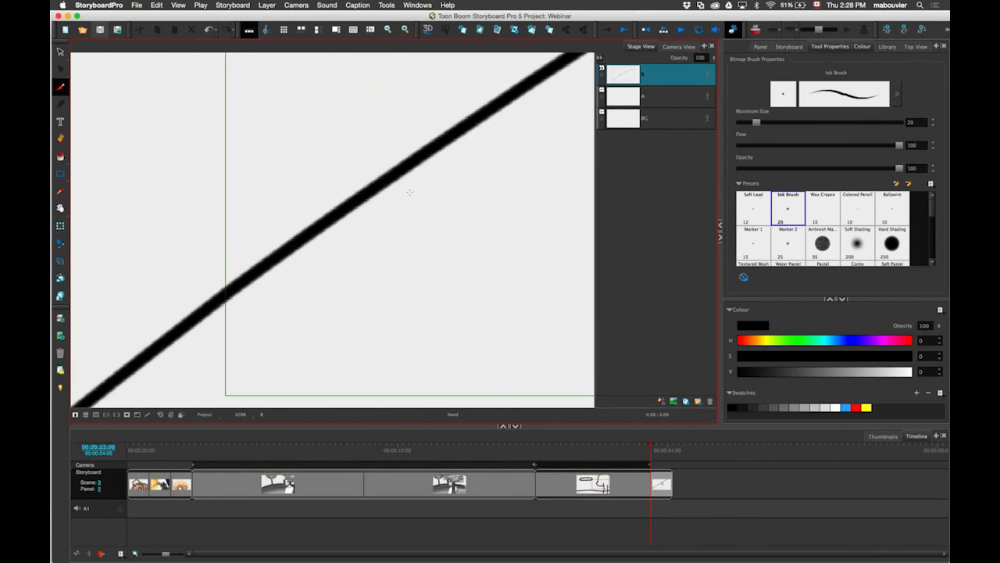
scroll(420, 178, "down", 8)
scroll(422, 187, "down", 4)
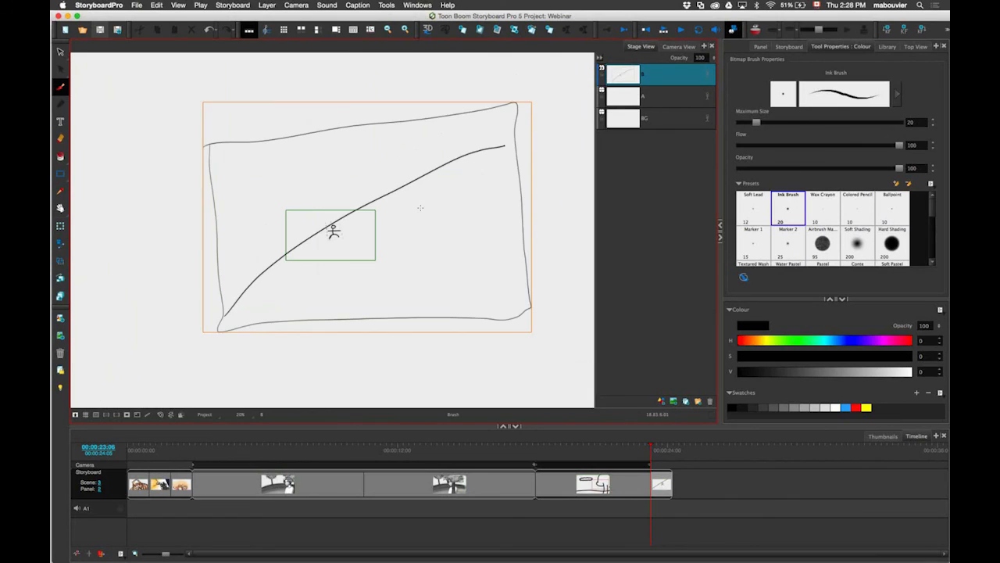
Step: Delete the entire drawing from layer B
key("Delete")
scroll(406, 194, "up", 3)
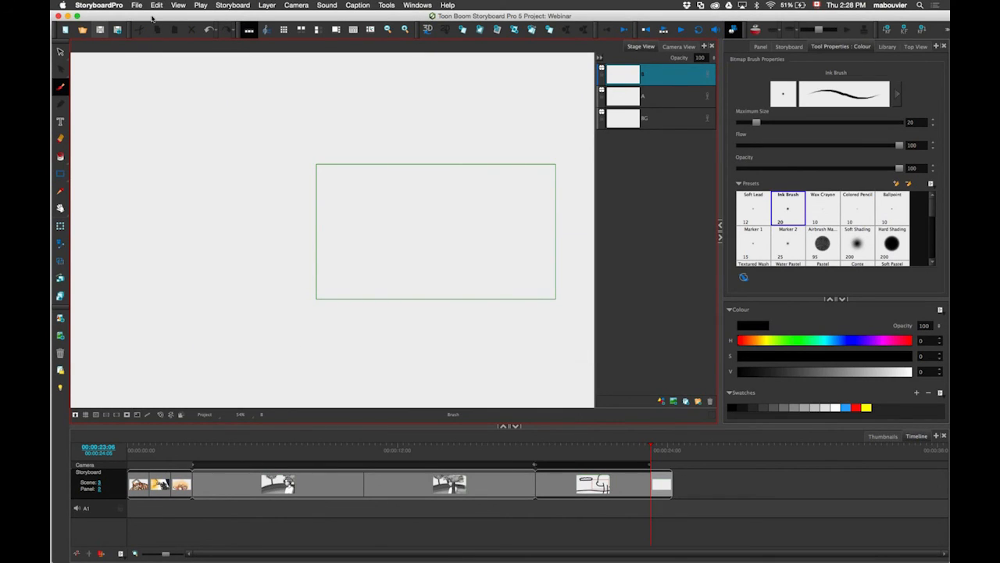
Step: Reveal the StoryboardPro application in Finder and launch a second instance of Storyboard Pro 5
left_click(62, 309, "super")
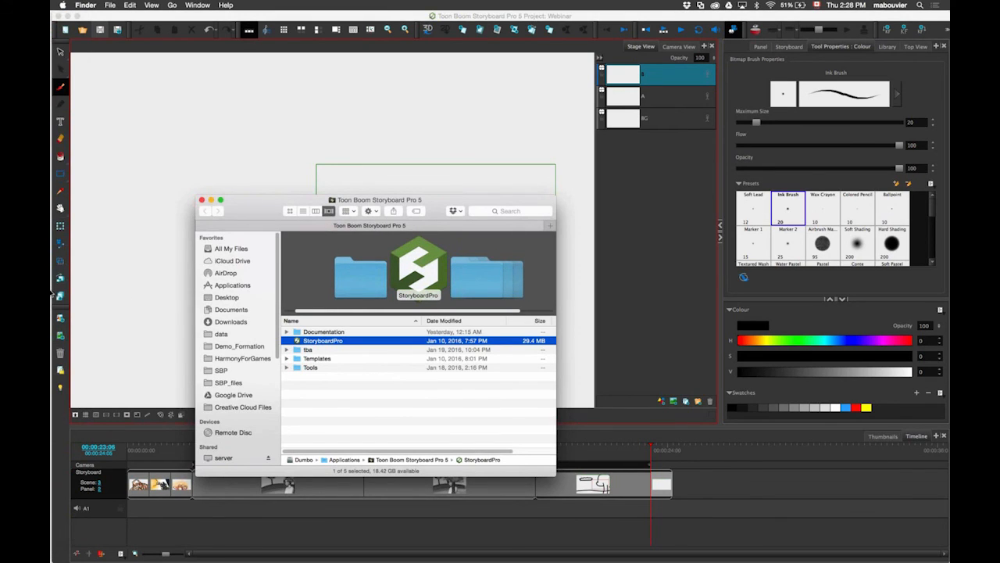
mouse_move(51, 313)
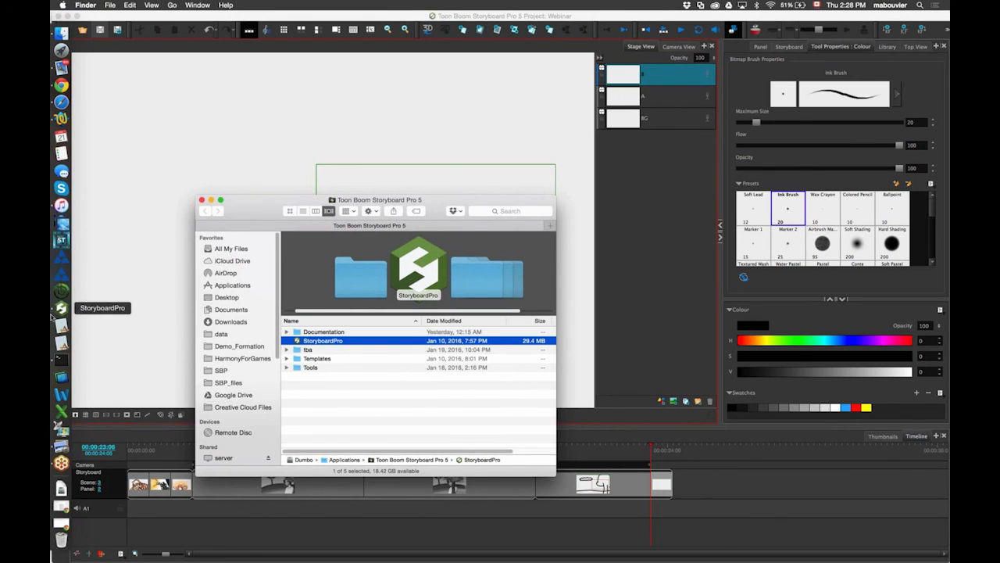
left_click(61, 308)
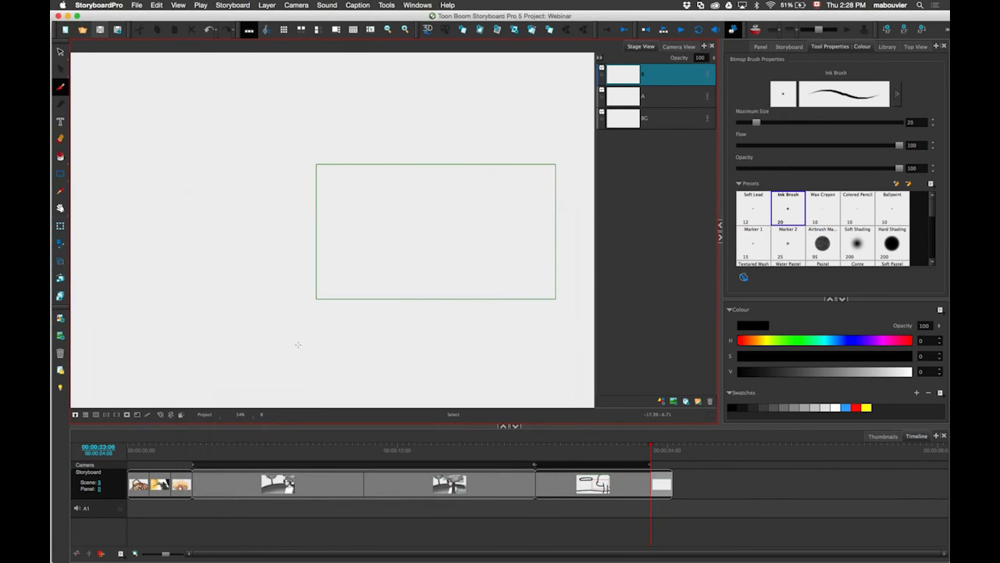
mouse_move(52, 336)
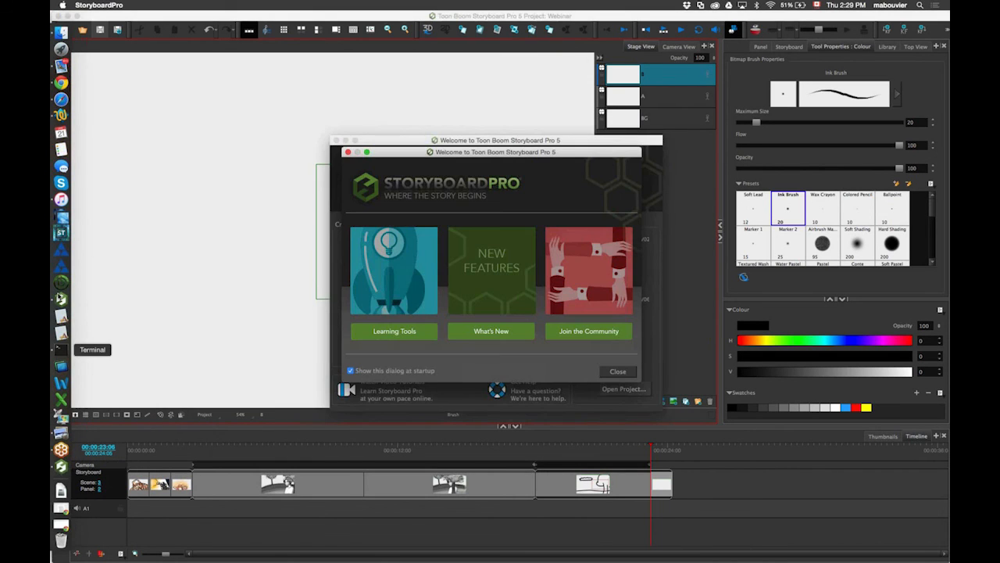
left_click(61, 299)
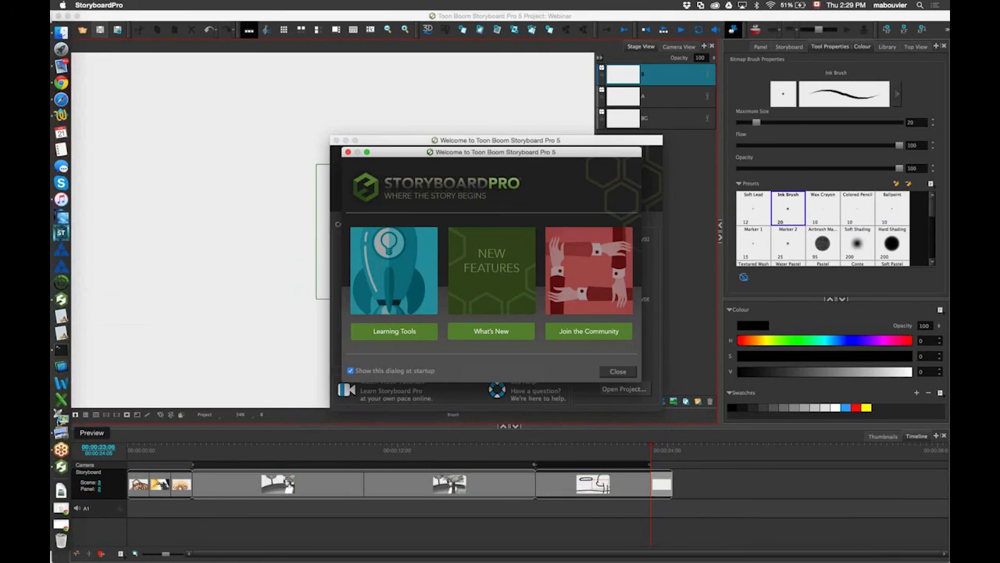
Step: Close both welcome windows of the second Storyboard Pro instance
left_click(348, 152)
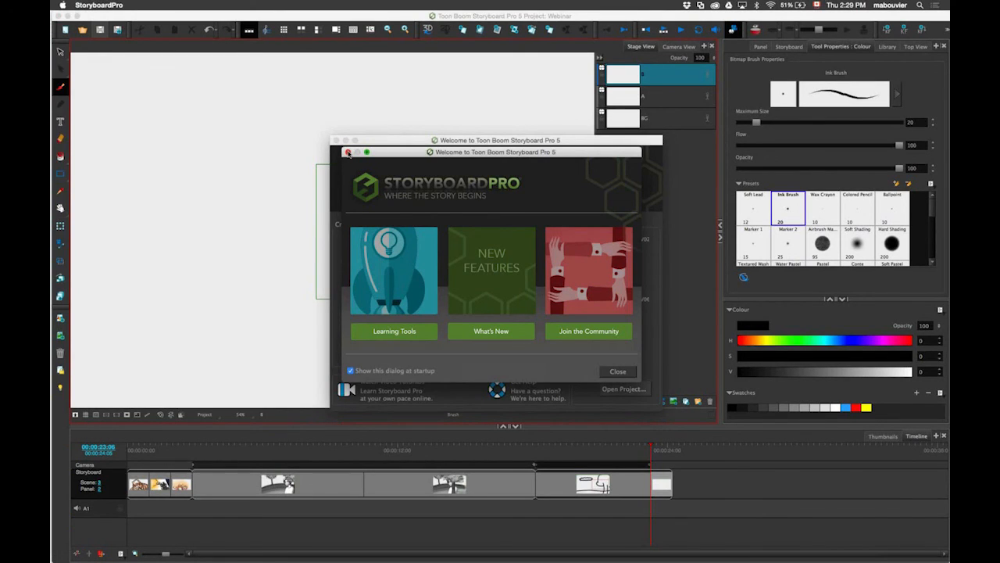
left_click(348, 152)
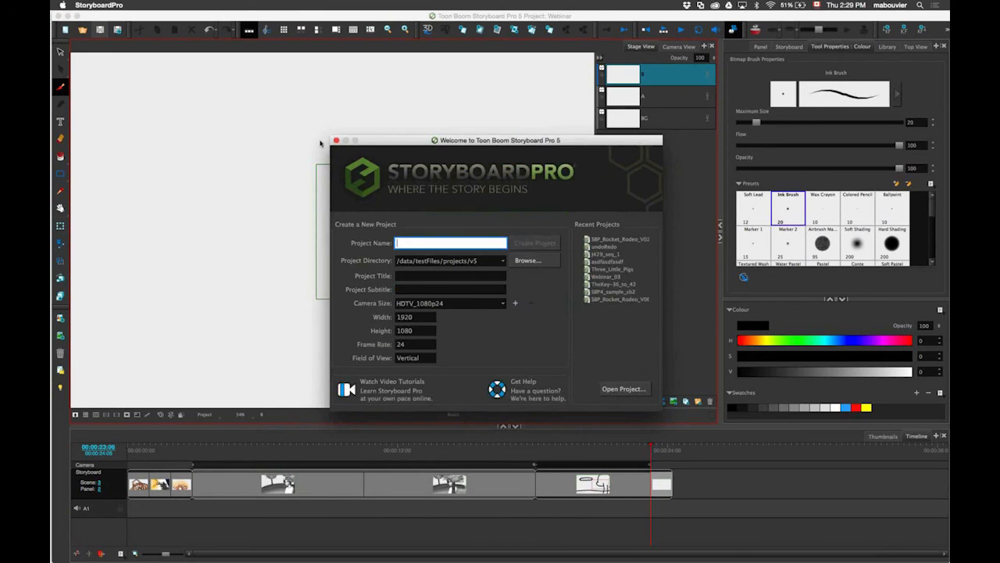
left_click(320, 142)
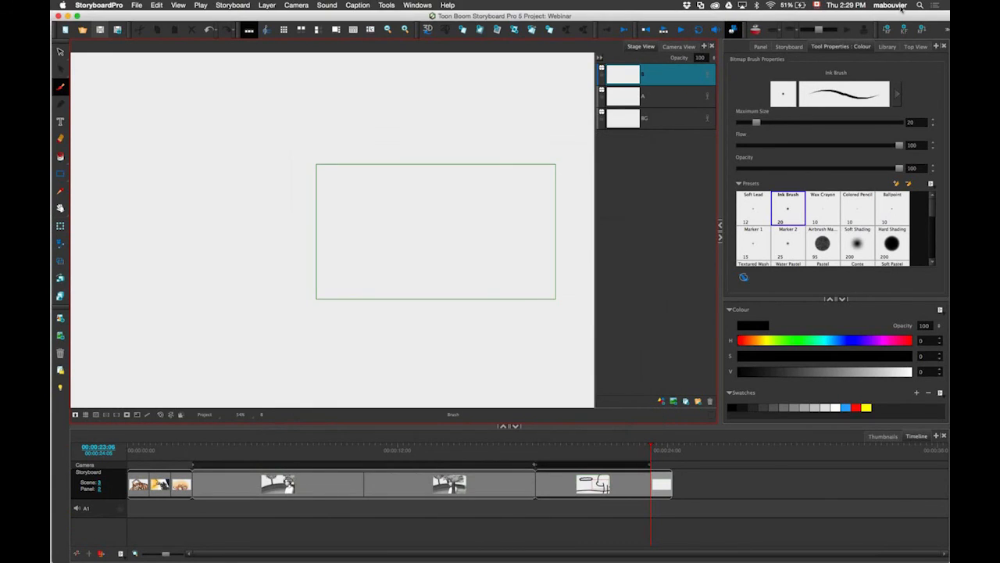
Step: Search Spotlight for "storyboardPro" and launch another instance of the version 12.5 application
key("super+space")
type("storyboardPro")
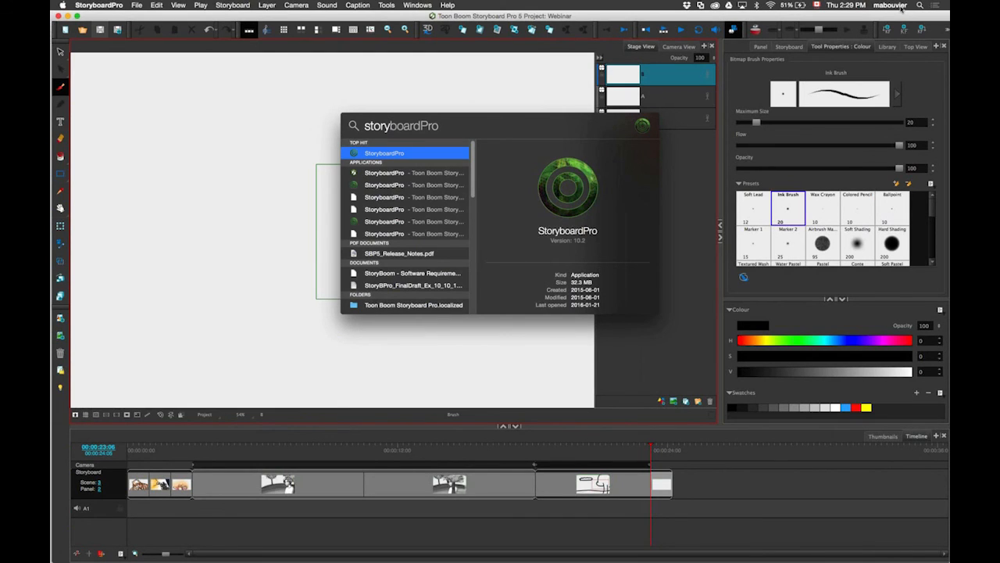
key("Down")
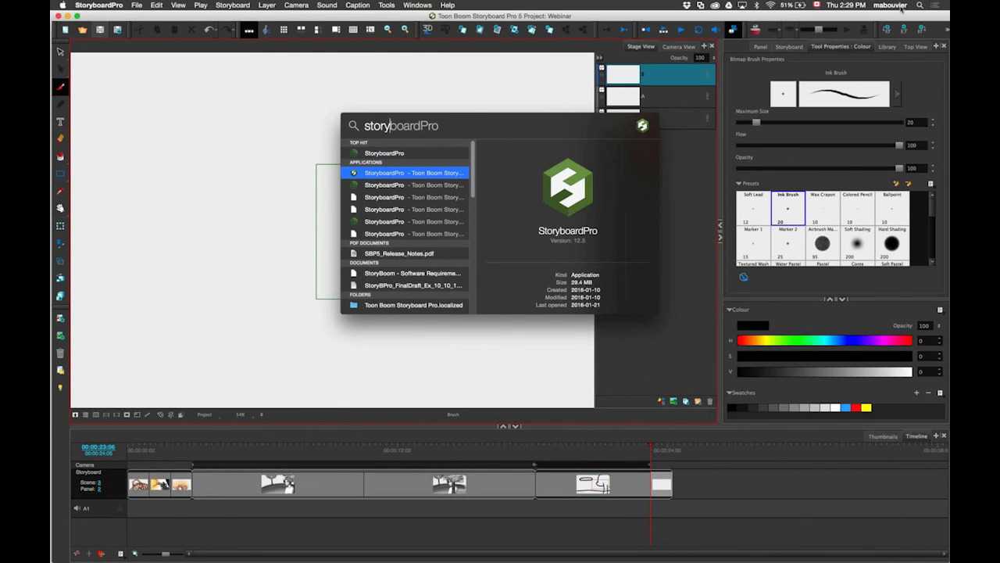
key("Return")
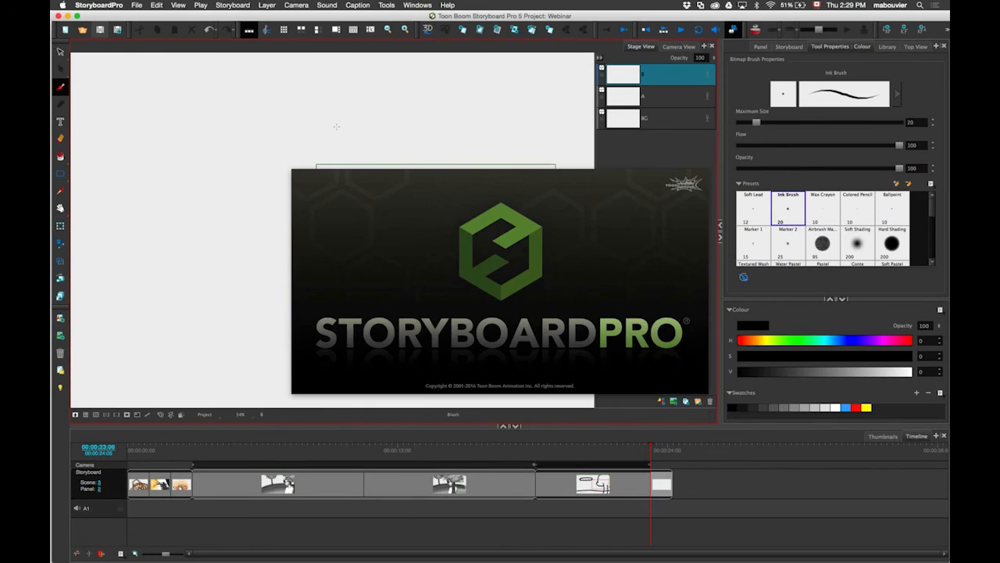
Step: Clear the Spotlight search and close both welcome windows of the newly launched instance
left_click(920, 7)
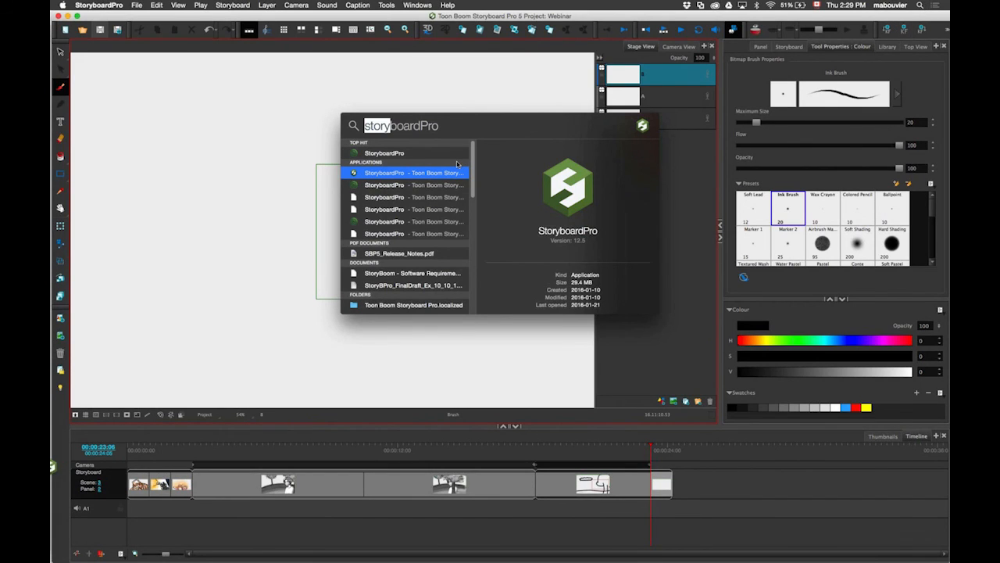
key("BackSpace")
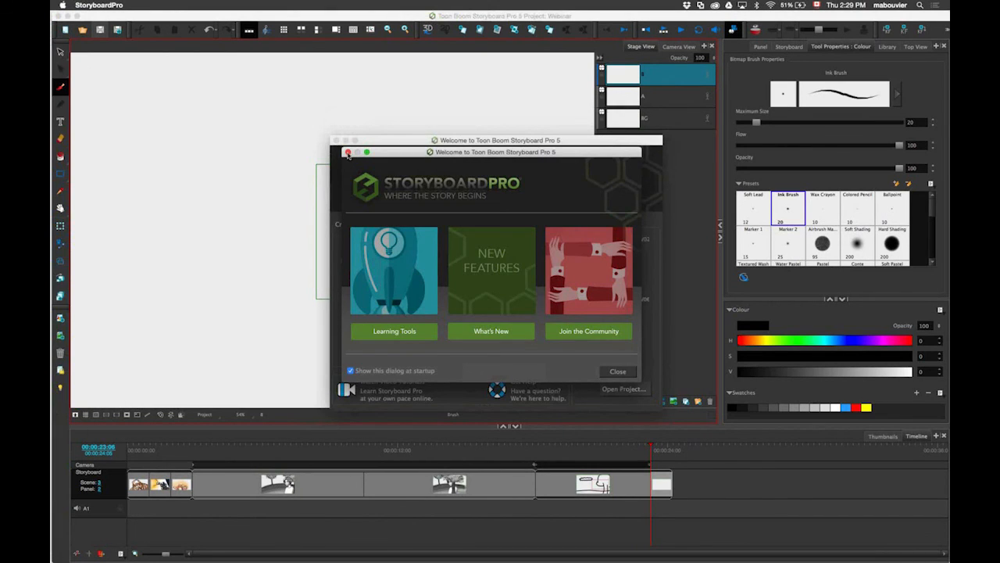
left_click(348, 151)
left_click(337, 140)
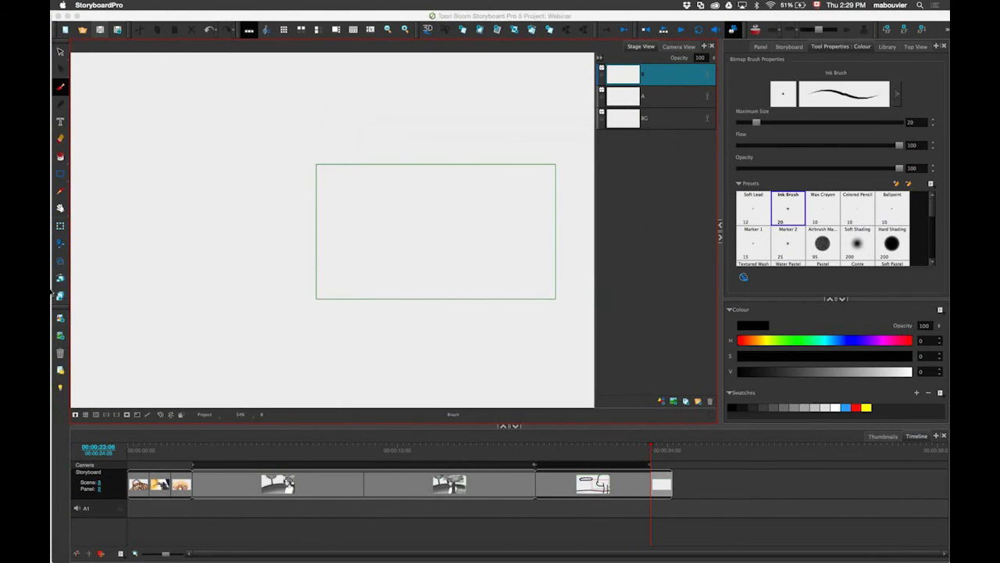
Step: Reveal the StoryboardPro application in Finder from the Dock and close the Finder window
mouse_move(52, 309)
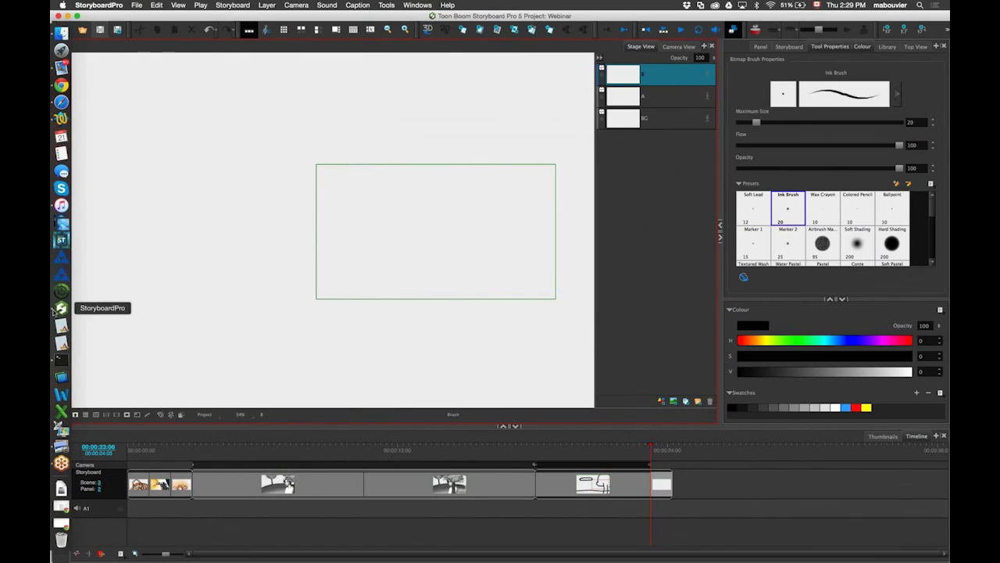
left_click(61, 311)
left_click(61, 309, "super")
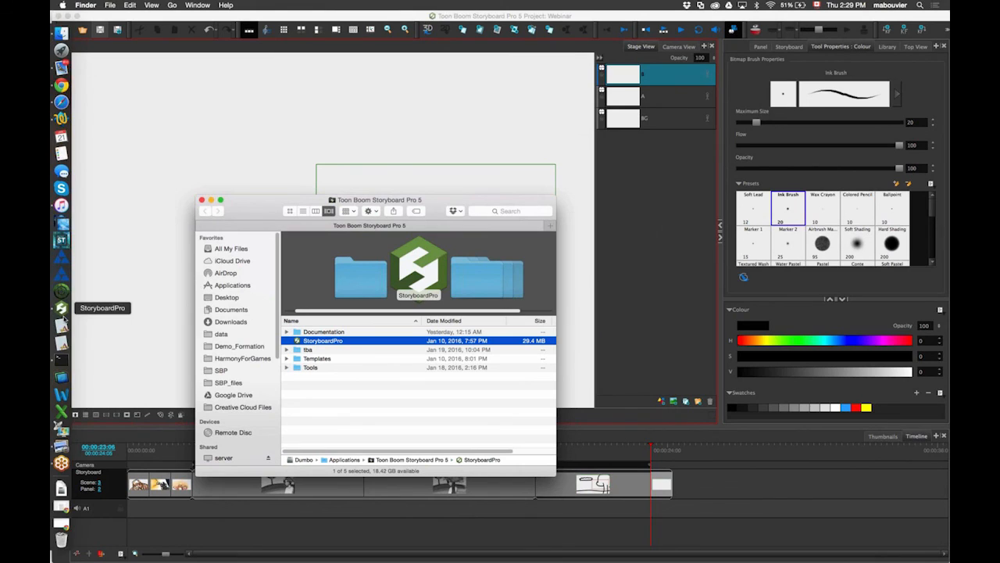
left_click(201, 201)
Step: Reveal the StoryboardPro application with the Dock's Show in Finder option and close the Finder window
mouse_move(53, 311)
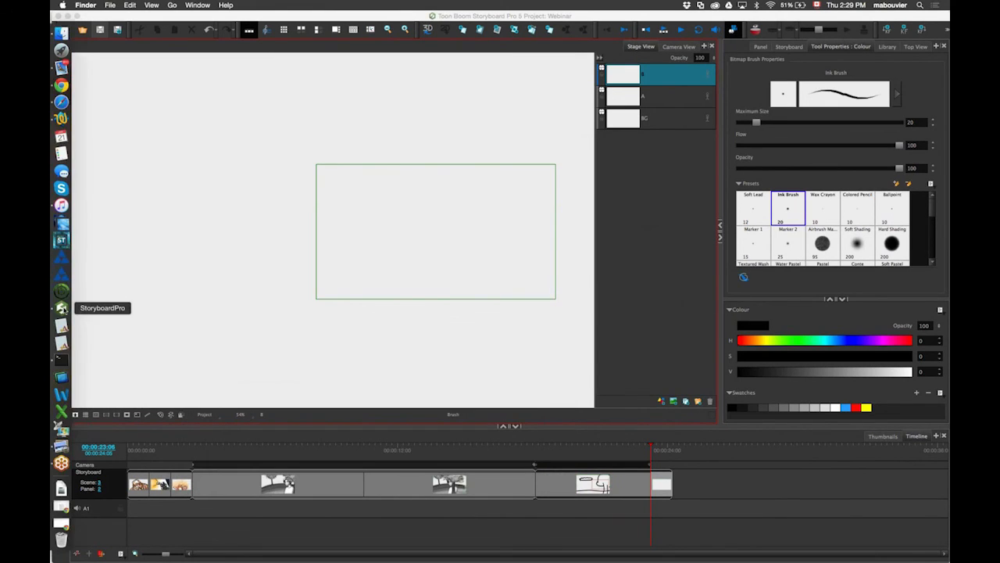
right_click(63, 308)
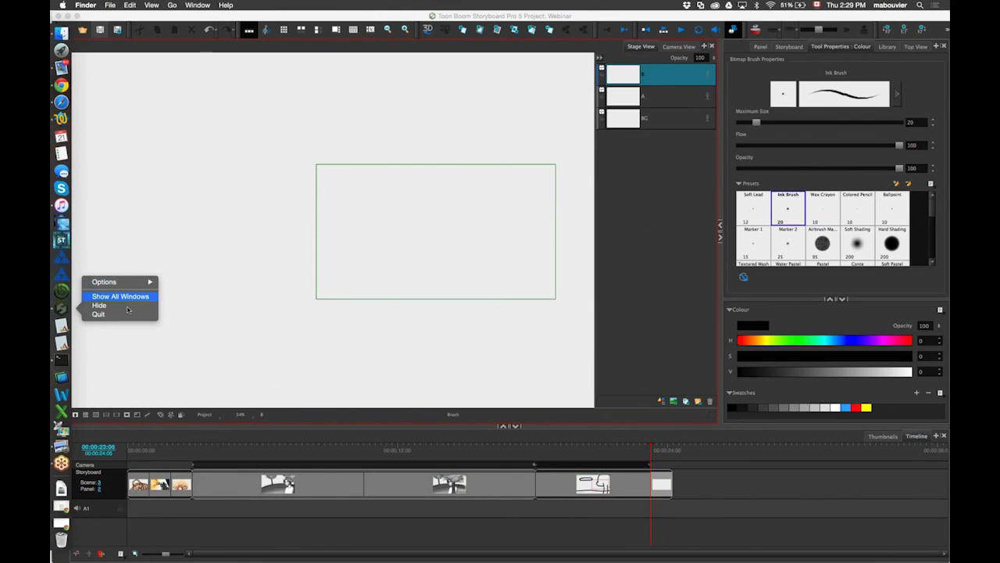
mouse_move(145, 281)
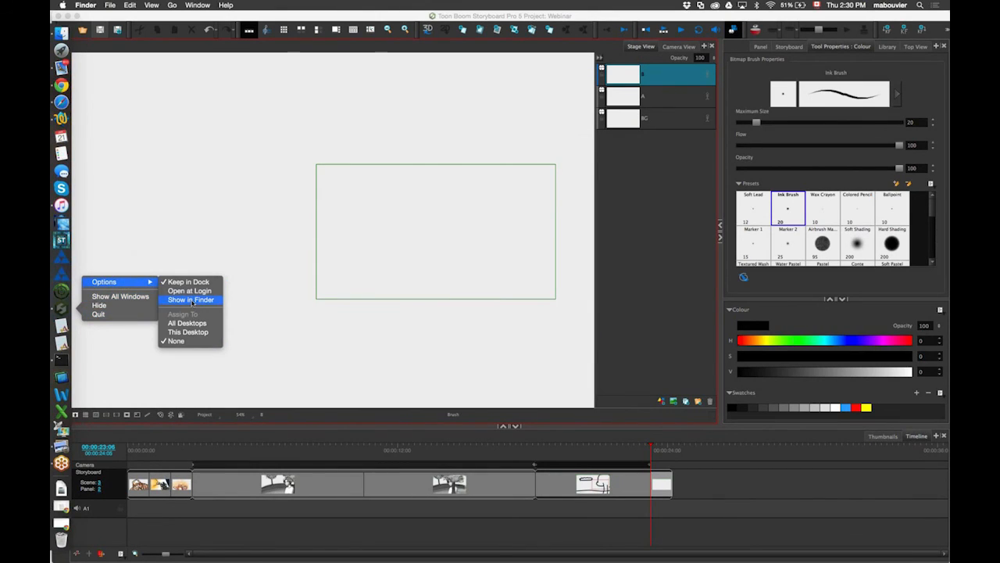
left_click(192, 300)
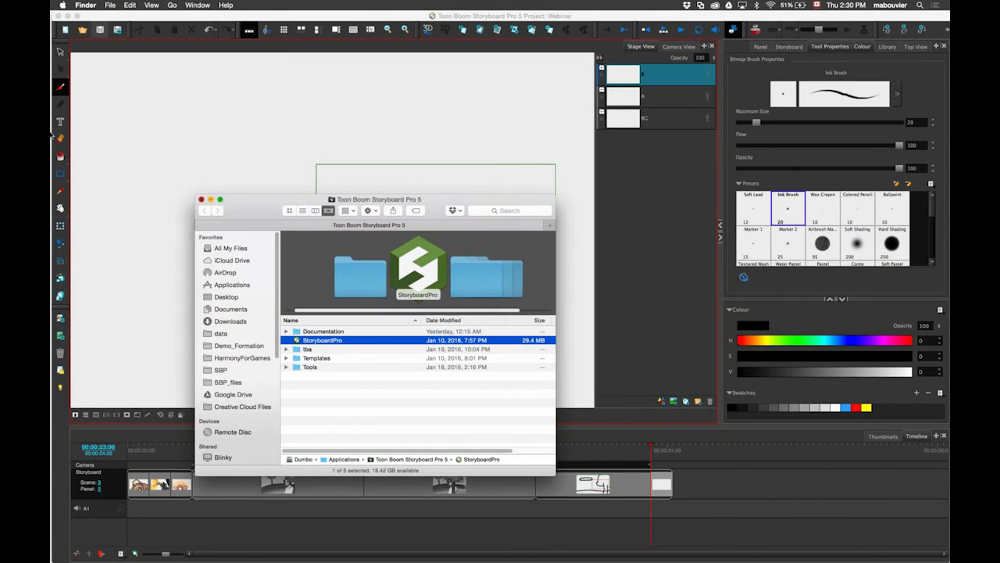
key("super+w")
Step: Open Launchpad to show the installed applications
mouse_move(55, 50)
left_click(55, 50)
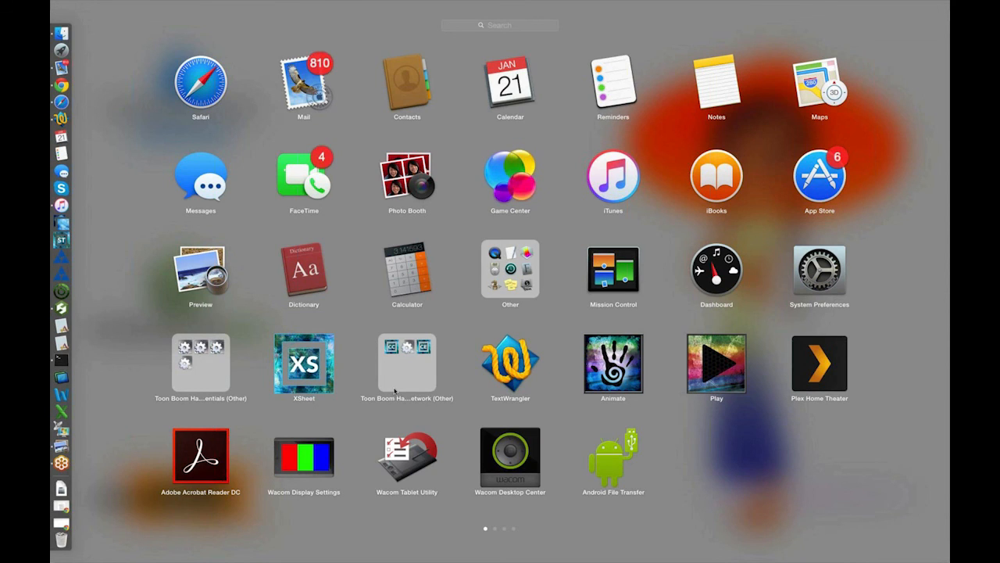
Step: Browse the installed applications in Launchpad, then close it
key("Right")
key("Right")
key("Right")
key("Down")
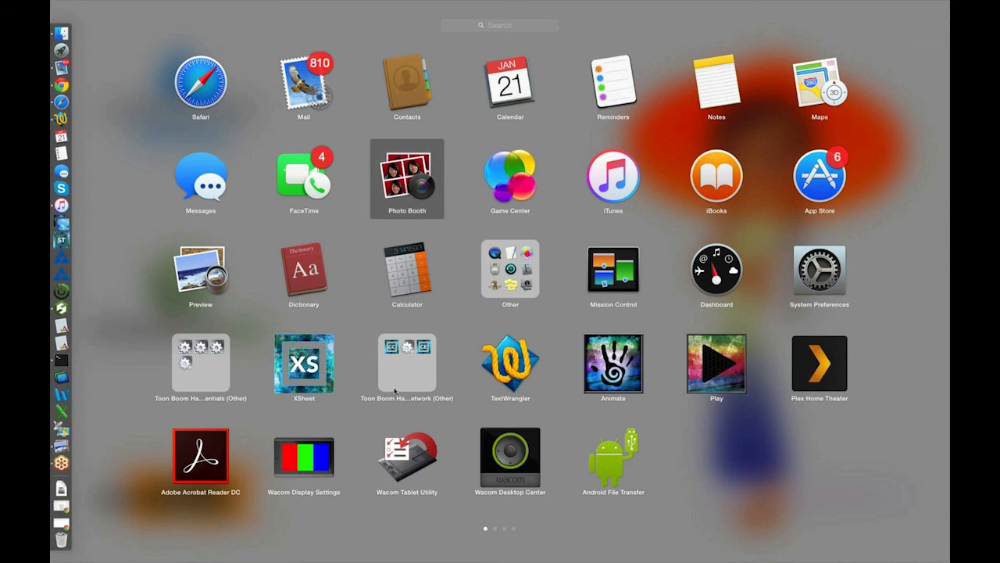
key("Right")
key("Right")
key("Down")
key("Left")
key("Left")
key("Left")
key("Left")
key("Right")
key("Right")
key("Escape")
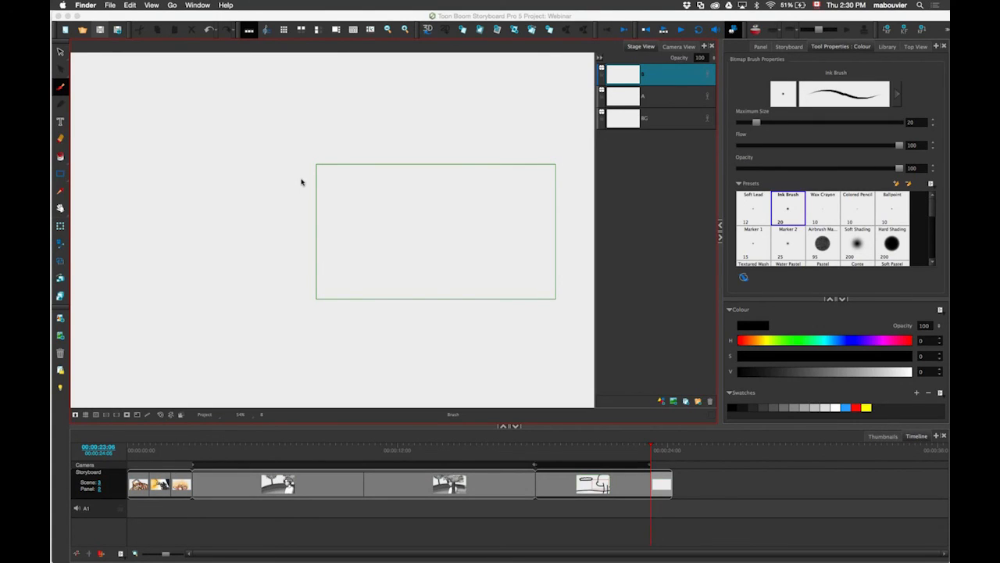
Step: Return to the Webinar project and paint a small Ink Brush dot inside the camera frame on layer B
left_click(380, 225)
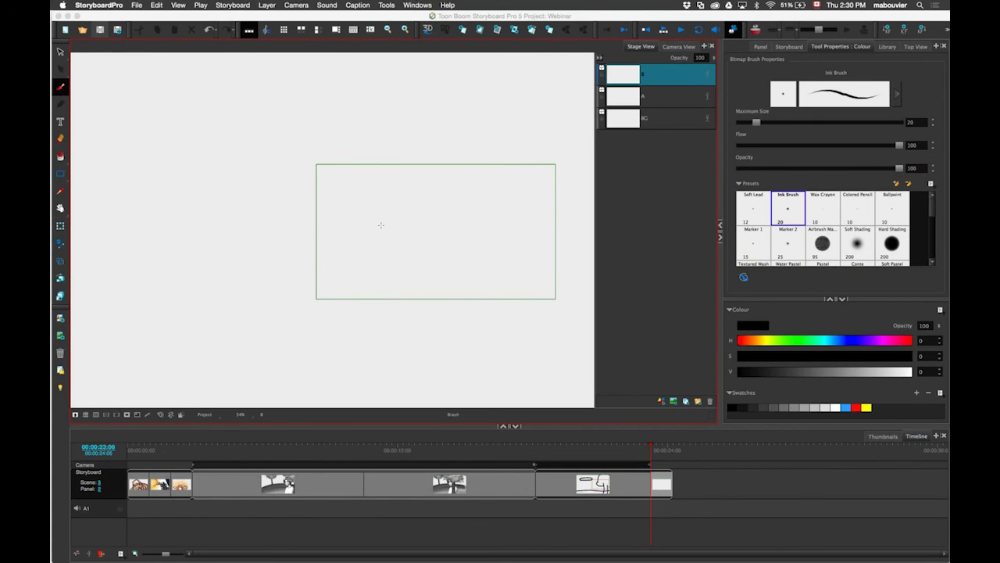
left_click(379, 233)
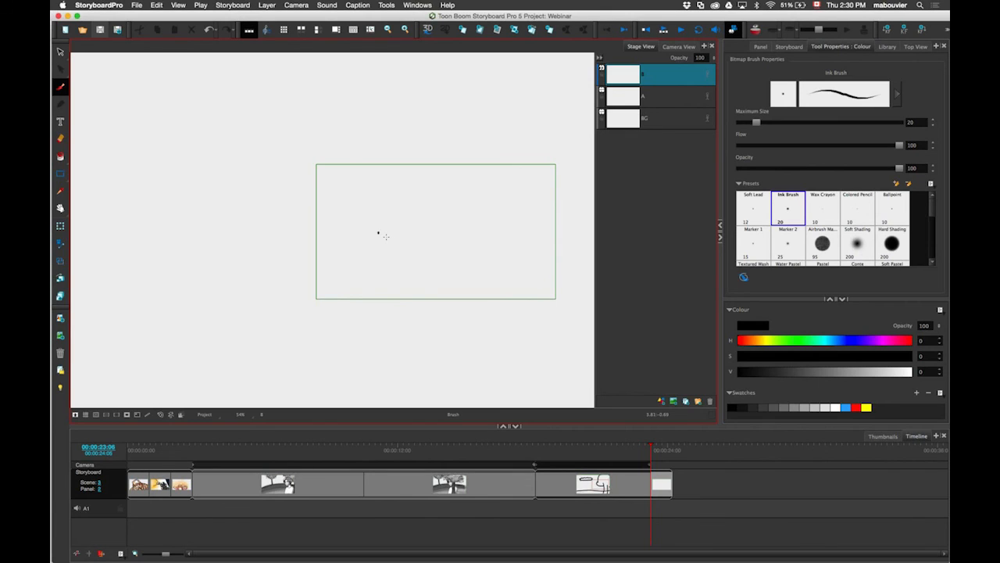
key("space")
left_click_drag(392, 246, 336, 266)
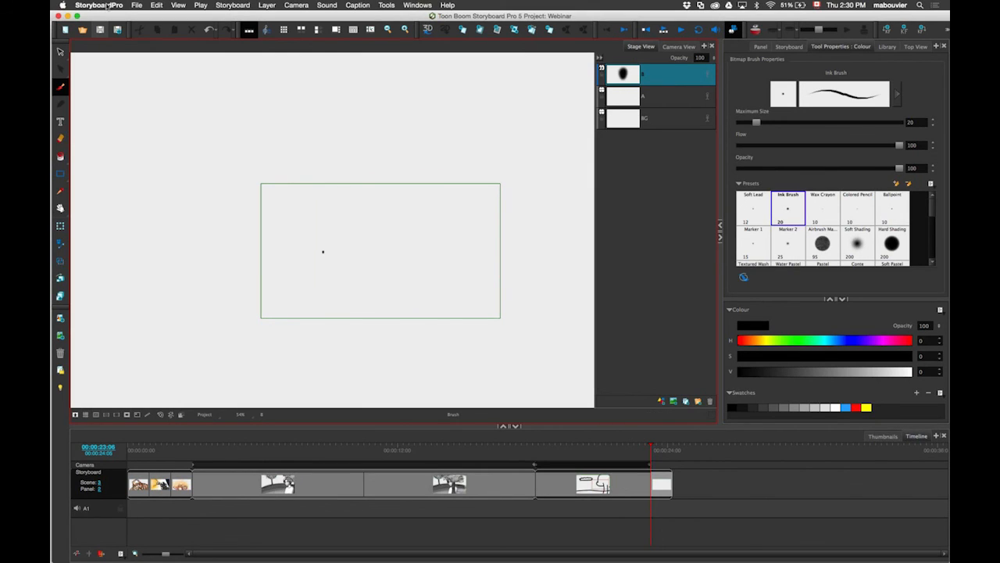
Step: Turn off Use Dark StyleSheet in the Global UI preferences and apply the change
left_click(107, 6)
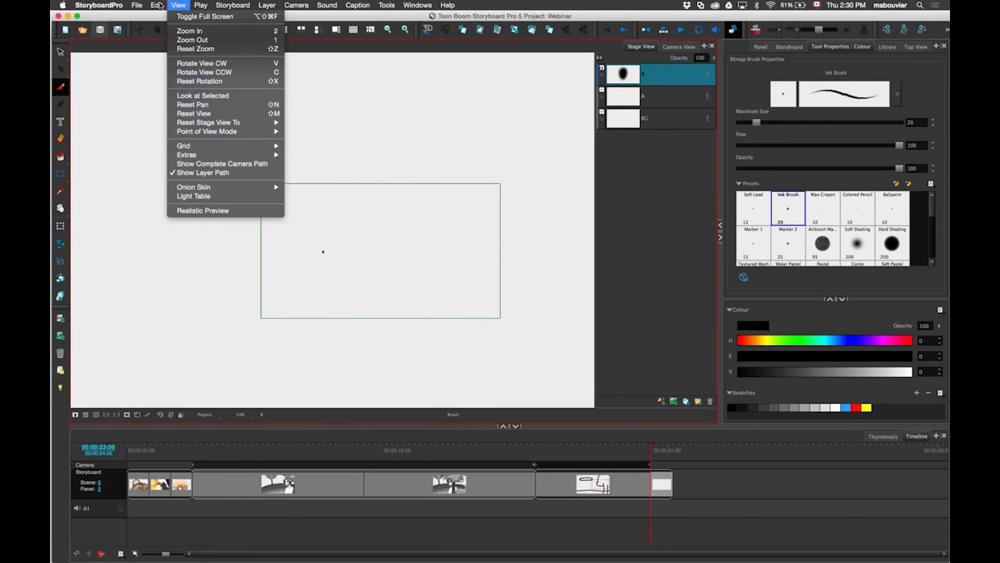
mouse_move(156, 6)
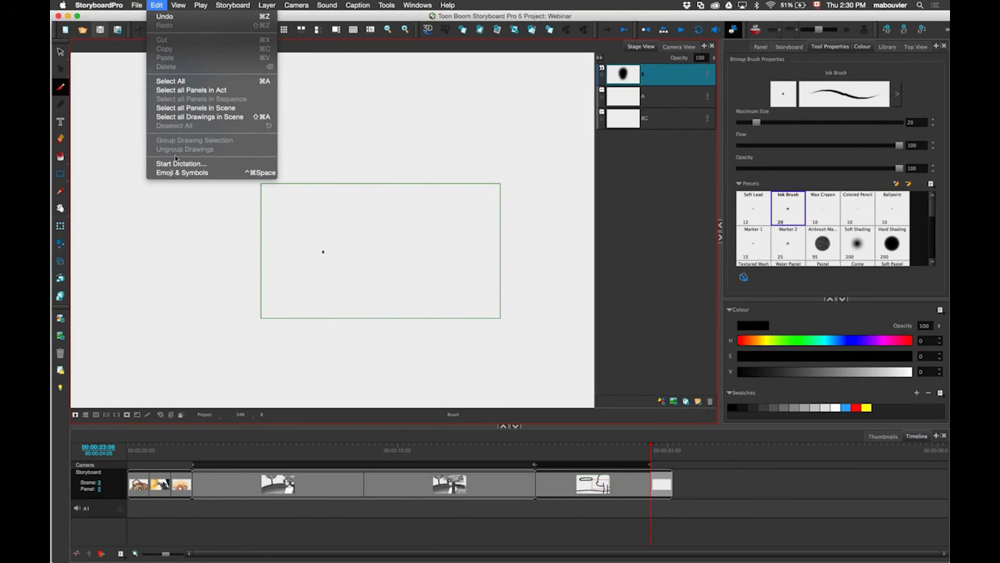
mouse_move(116, 6)
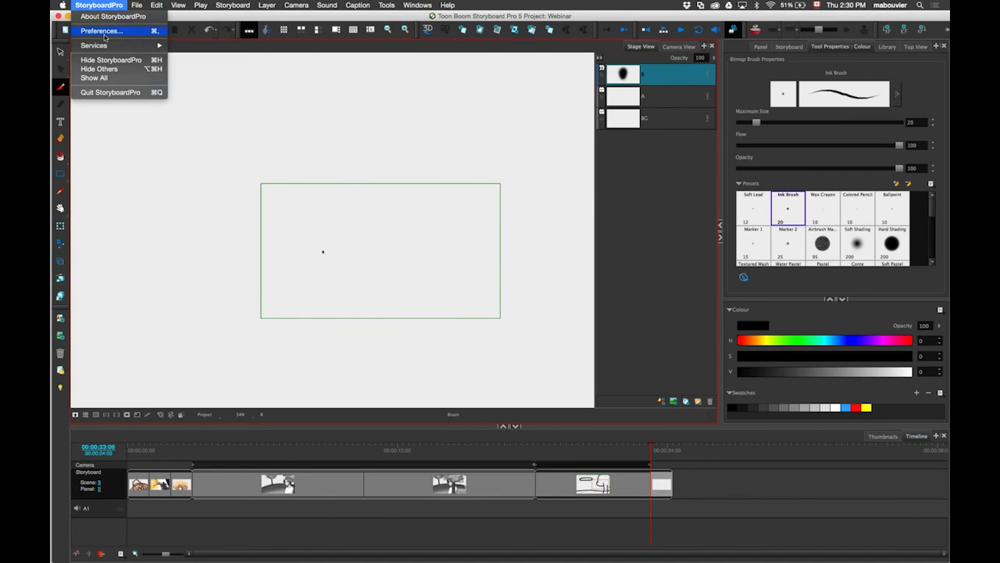
left_click(105, 34)
left_click_drag(325, 109, 199, 79)
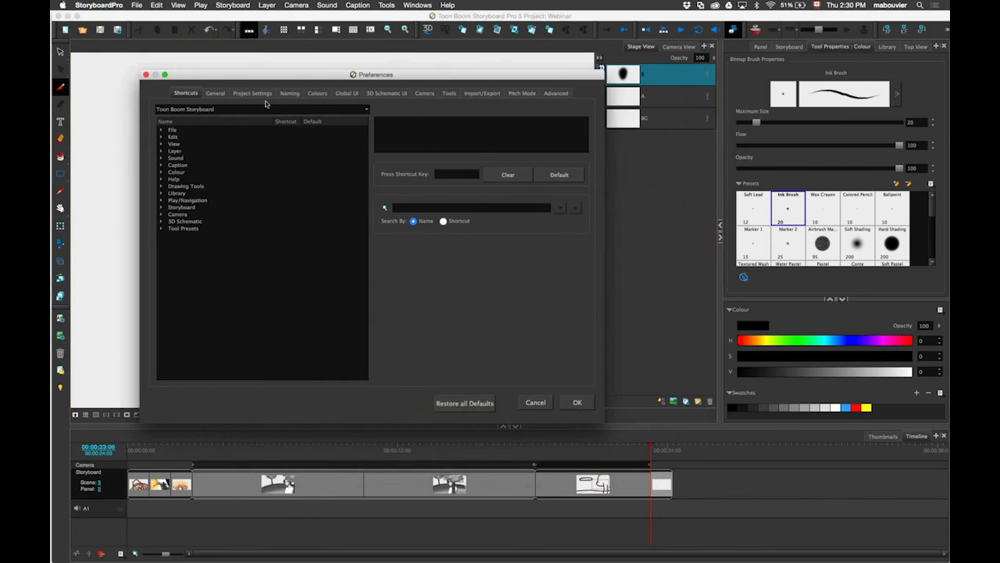
left_click(344, 93)
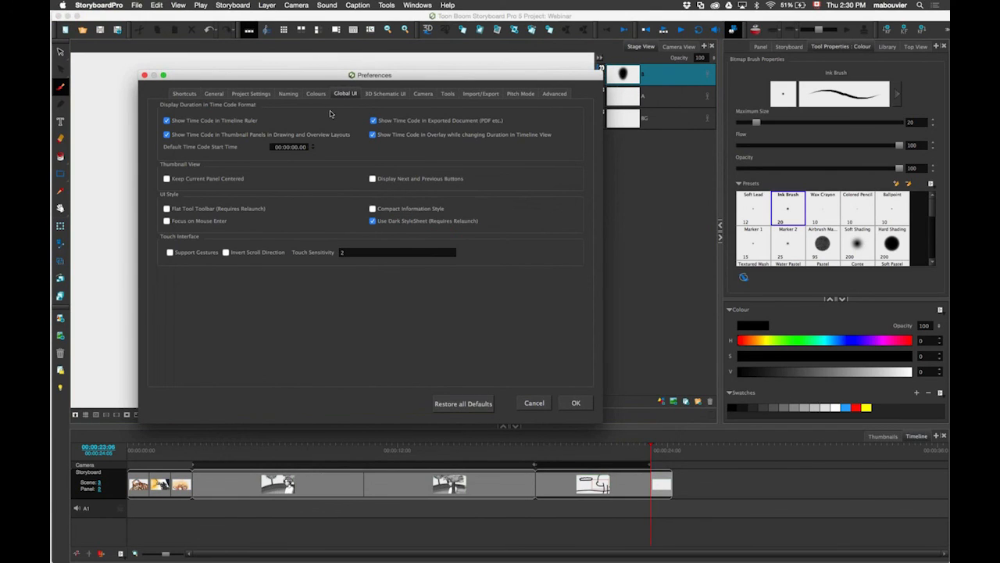
left_click(373, 222)
left_click(576, 403)
Step: Launch another StoryboardPro instance from its Finder location and scrub the SBP_Rocket_Rodeo_V02.1 timeline
mouse_move(52, 311)
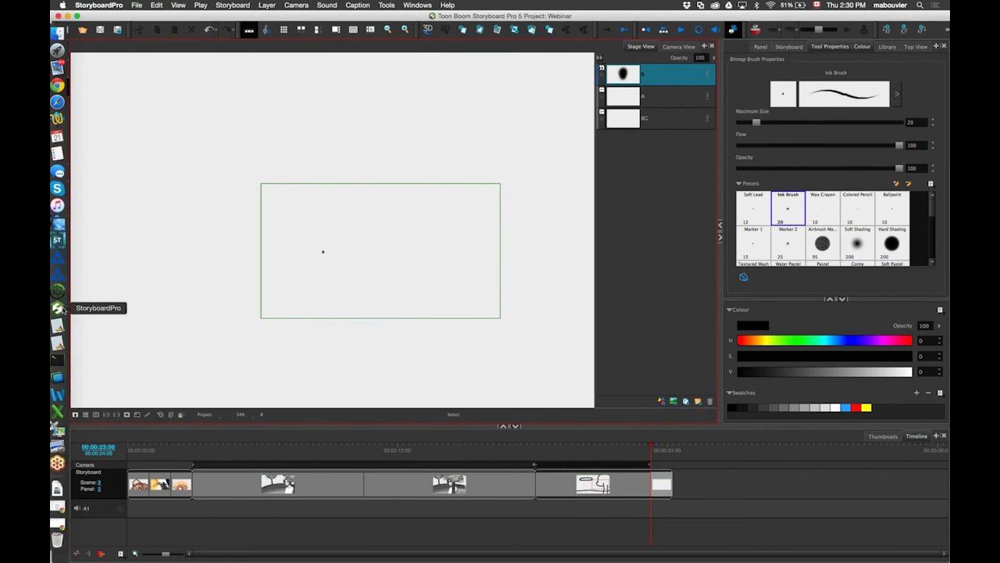
left_click(61, 310, "super")
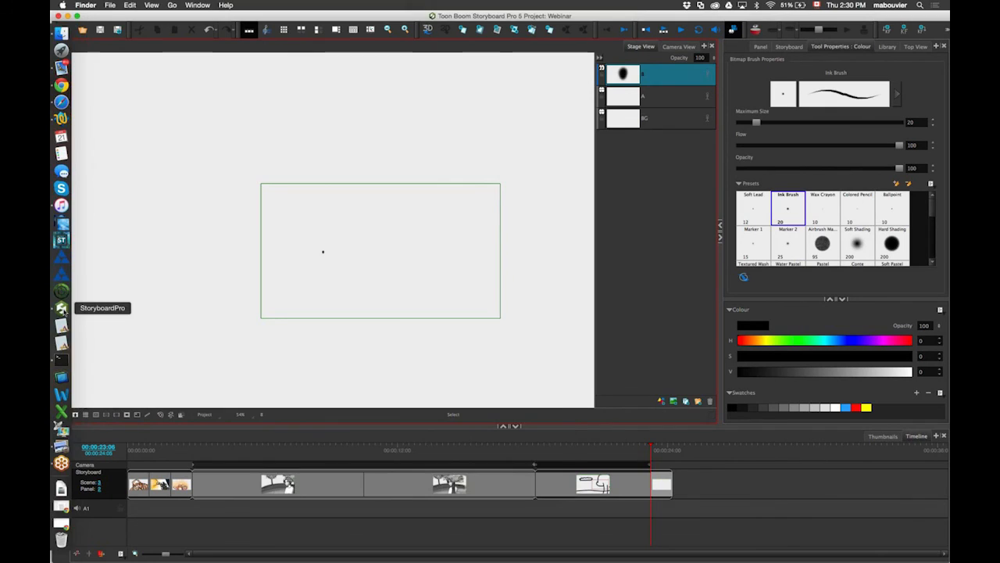
double_click(318, 340)
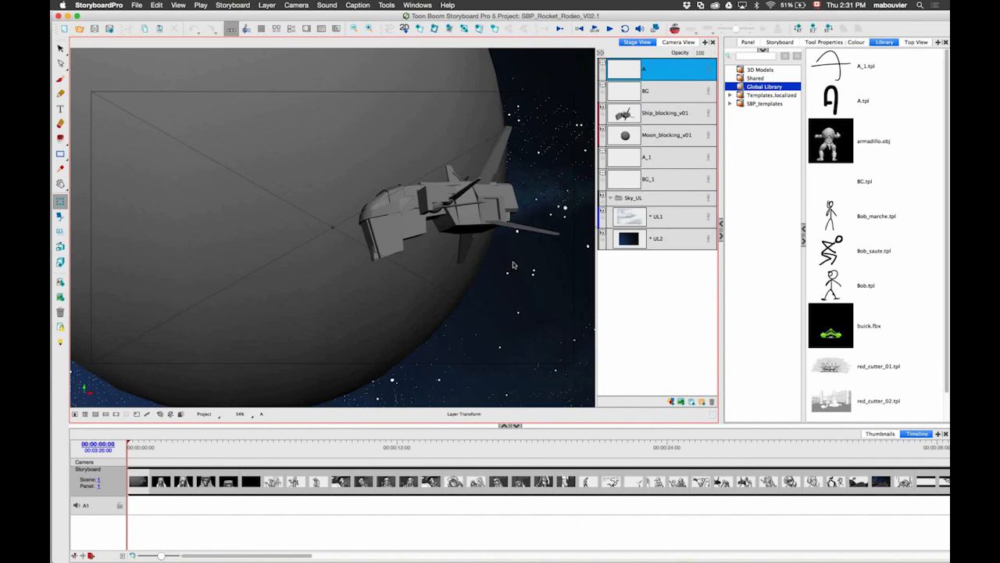
left_click_drag(130, 448, 318, 448)
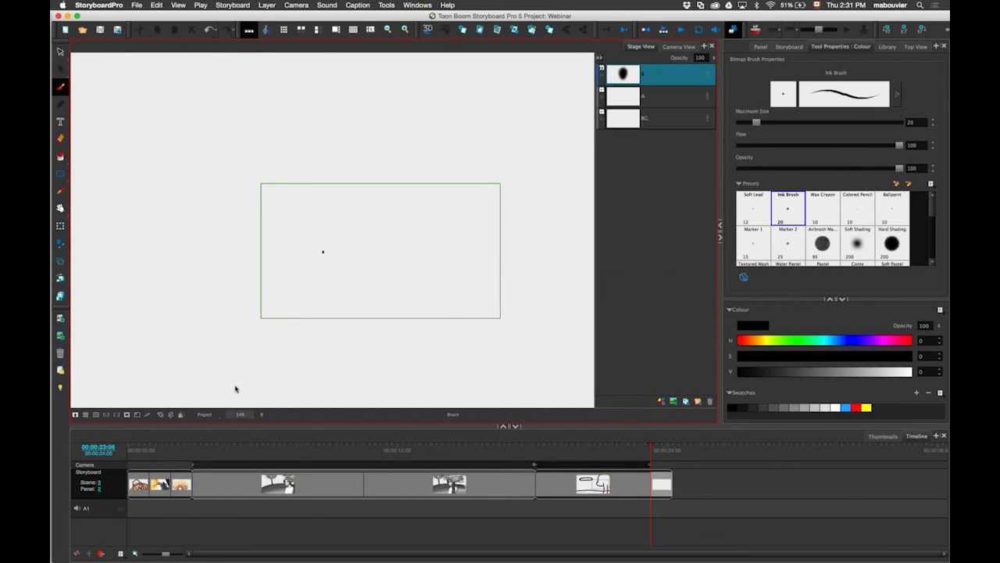
Step: Switch back to the Webinar instance and create a new HDTV_1080p24 project named new
left_click_drag(262, 354, 317, 335)
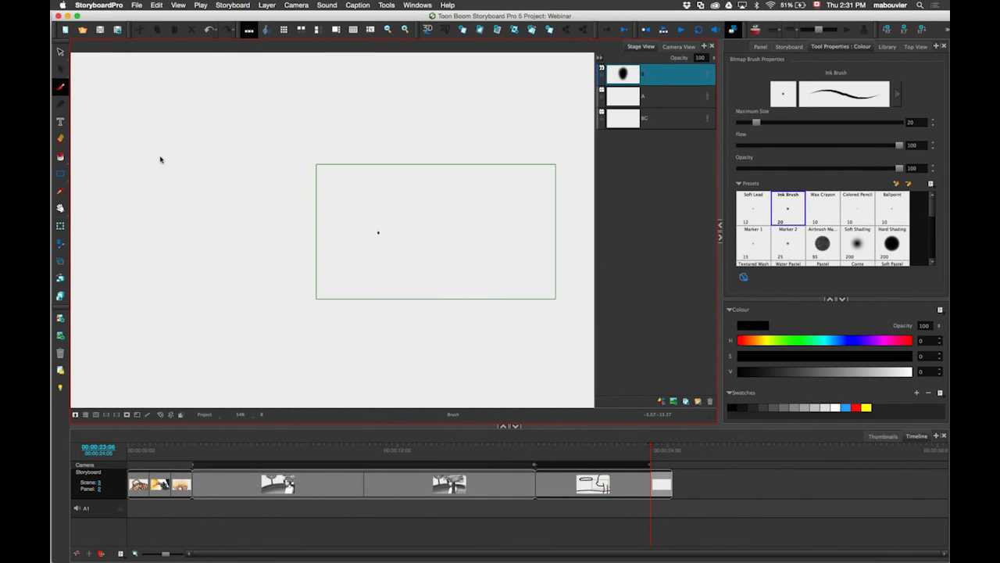
key("super+n")
type("no")
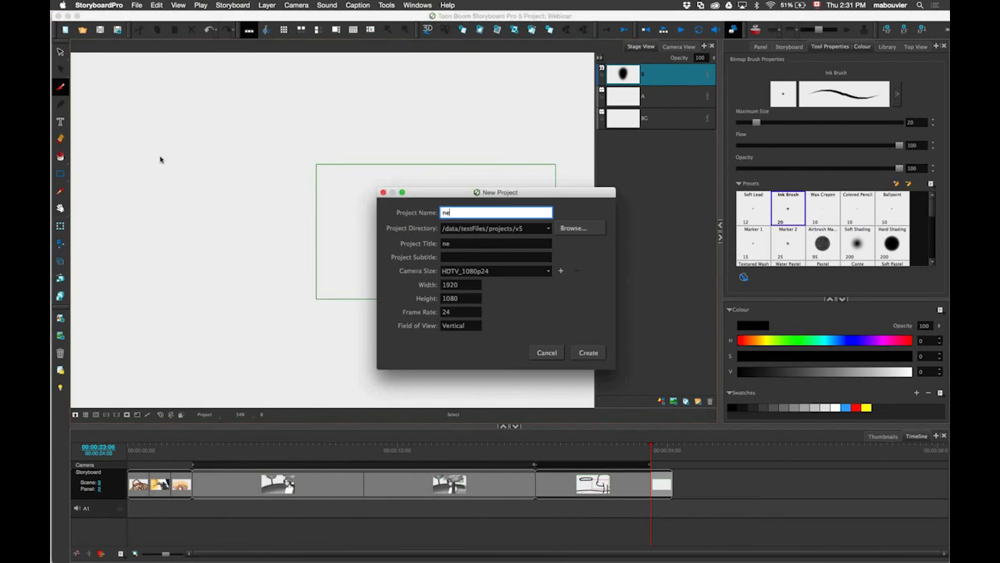
key("Return")
left_click(494, 303)
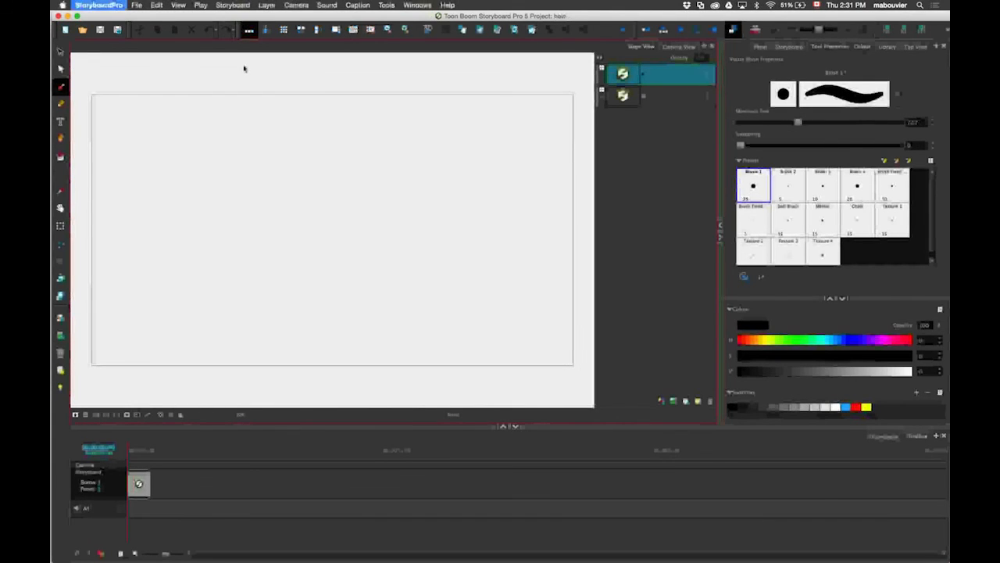
Step: Turn Use Dark StyleSheet back on in the Global UI preferences of the Rocket Rodeo instance
key("super+u")
left_click(470, 125)
left_click(508, 255)
left_click(701, 434)
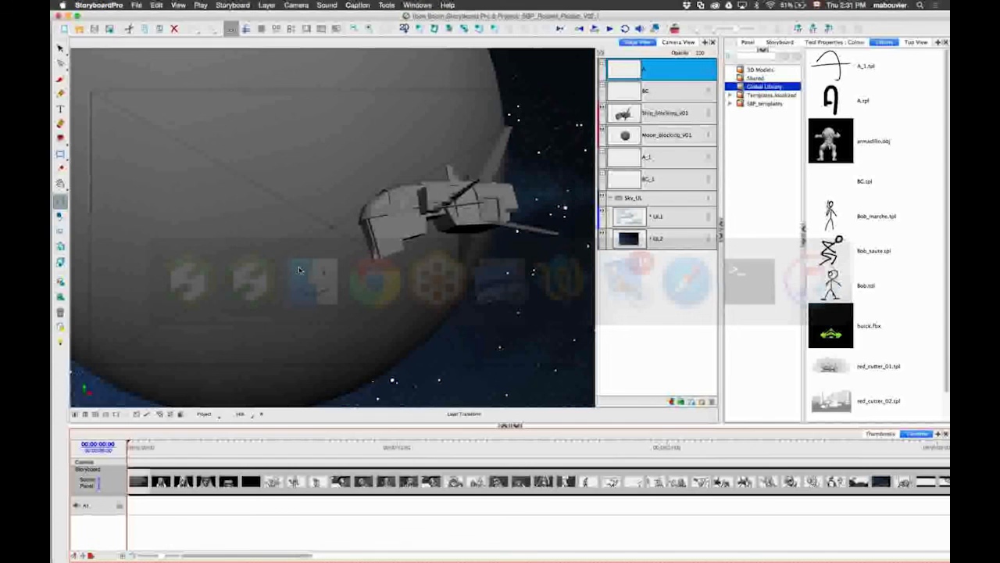
key("super+u")
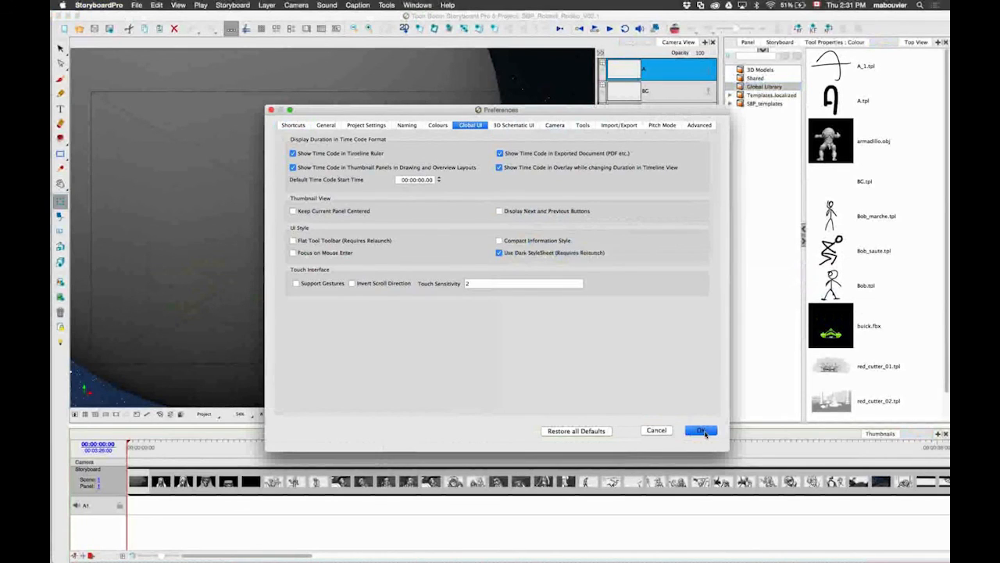
left_click(702, 430)
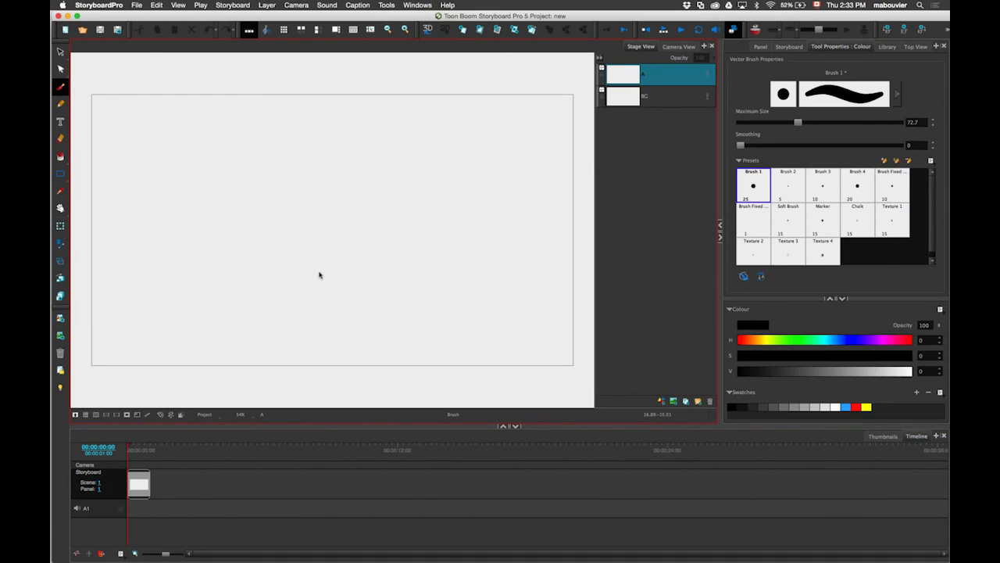
Step: Draw a ground line and a large tree on the BG layer of the new project with Brush 1
left_click(621, 99)
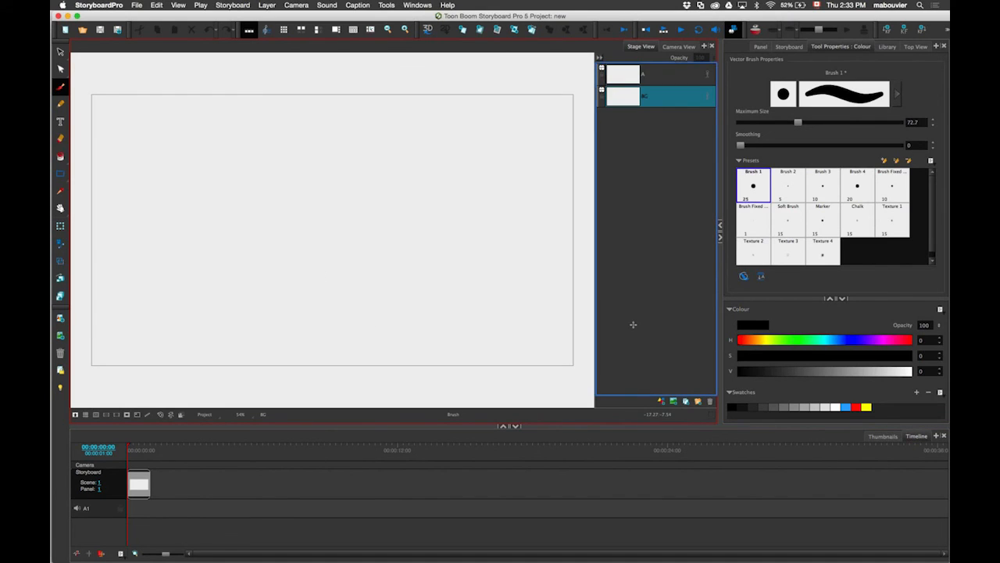
left_click_drag(80, 334, 593, 319)
left_click_drag(486, 242, 485, 357)
mouse_move(532, 264)
left_mouse_down()
mouse_move(557, 338)
mouse_move(467, 283)
left_mouse_up()
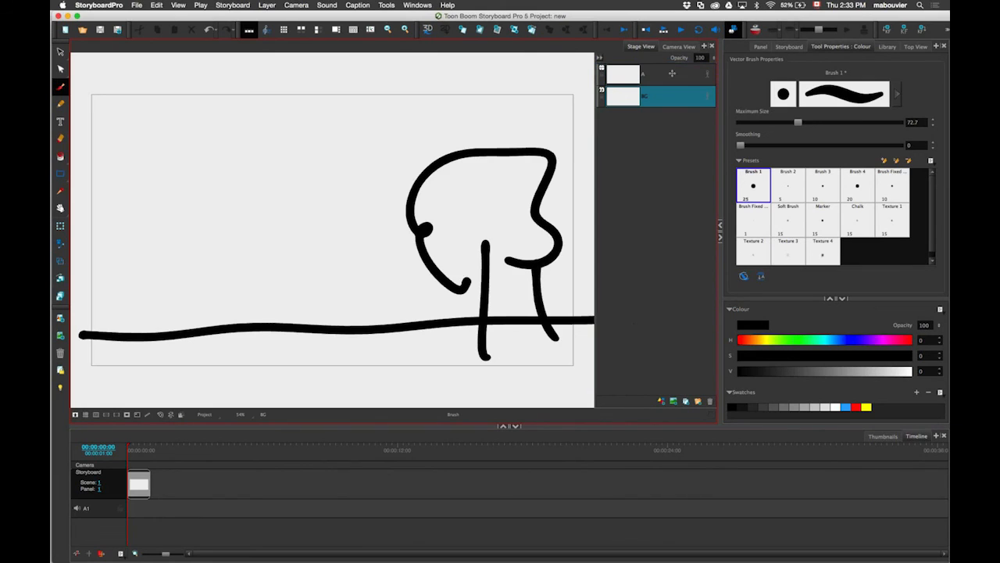
Step: Draw a cloud on layer A in the upper-left part of the camera frame
left_click(623, 73)
left_click_drag(155, 122, 230, 158)
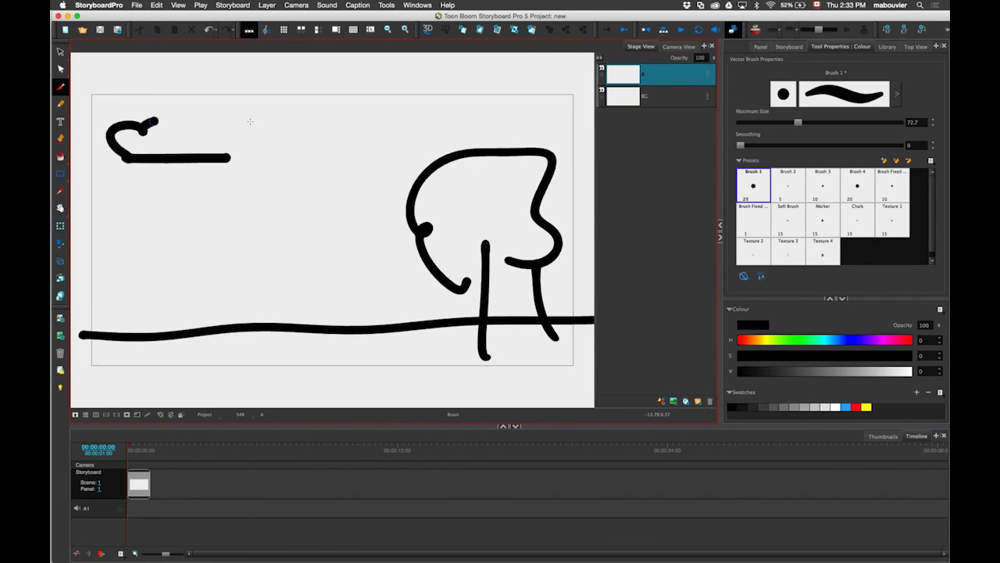
left_click_drag(151, 120, 205, 156)
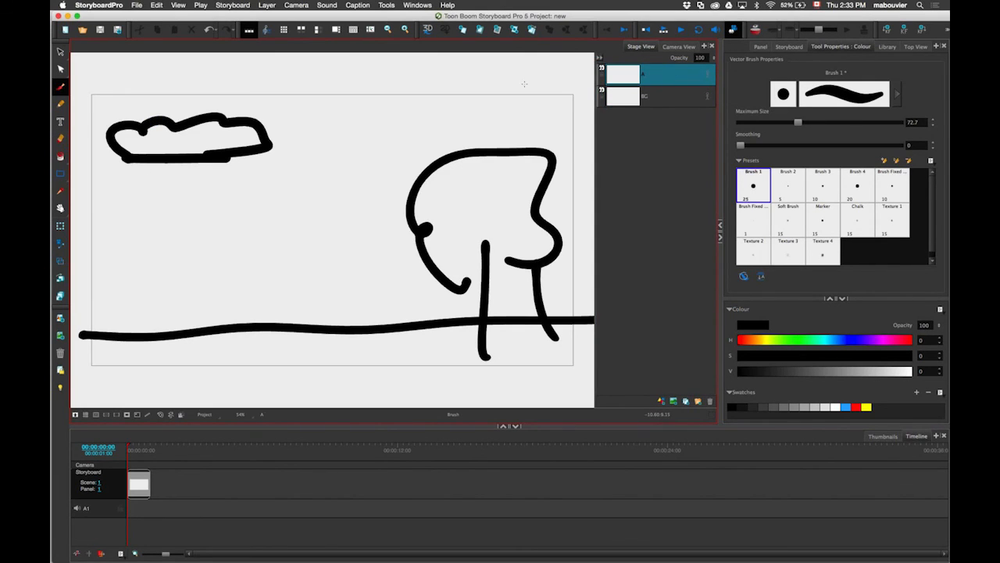
Step: Duplicate the panel six times and return the playhead to the first panel
left_click(532, 29)
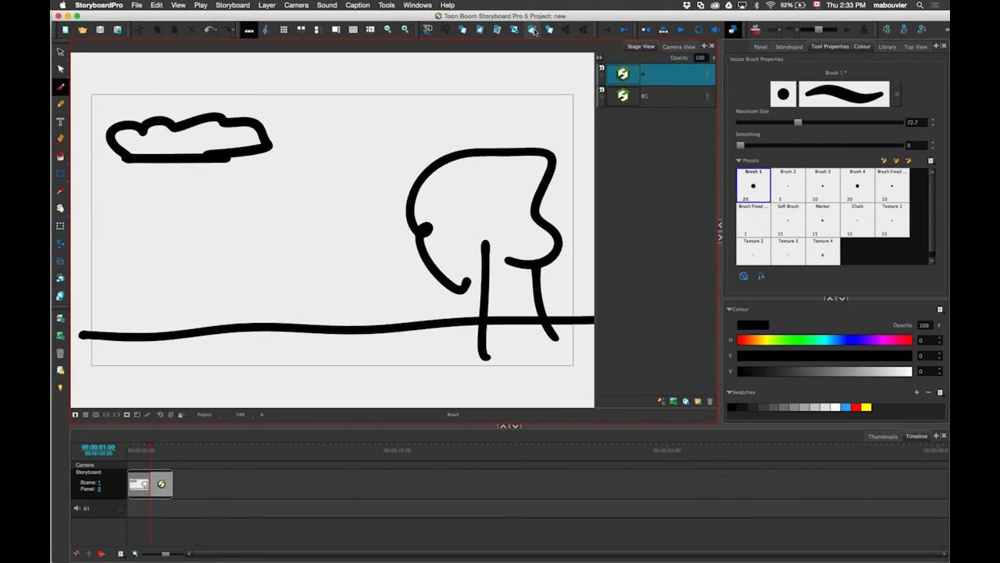
left_click(532, 29)
left_click(532, 29)
left_click(532, 29)
left_click(532, 29)
left_click(532, 29)
left_click(127, 461)
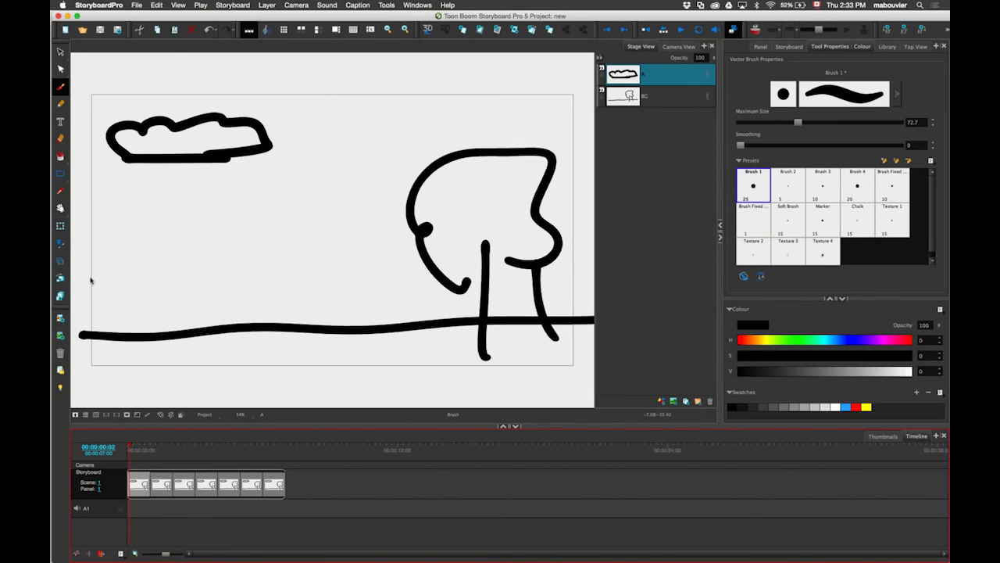
Step: Animate layer A in the first panel so the cloud moves horizontally to 17.62 at its last frame, and scrub to preview it
left_click(61, 227)
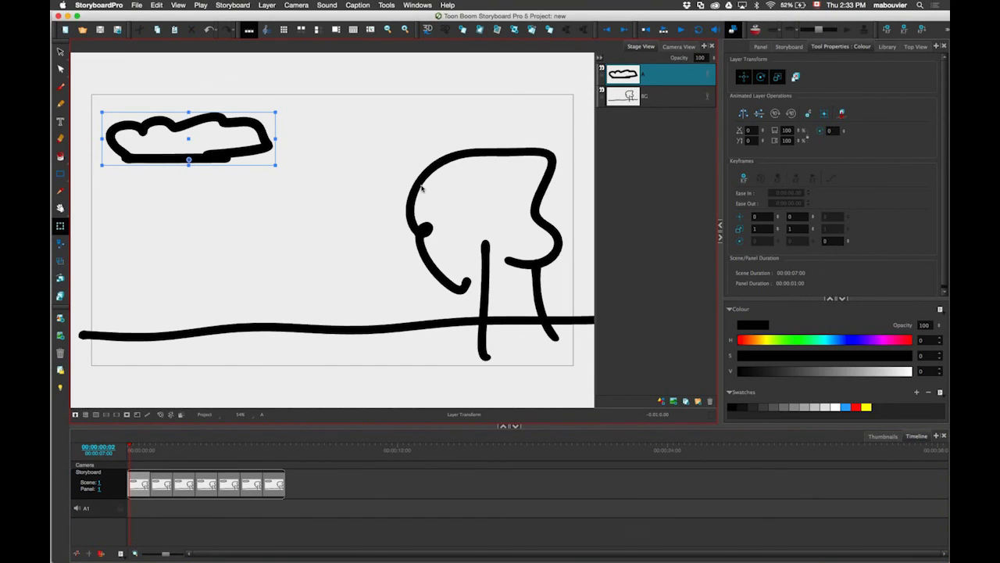
left_click(611, 31)
left_click(706, 77)
left_click(623, 31)
left_click_drag(324, 154, 464, 151)
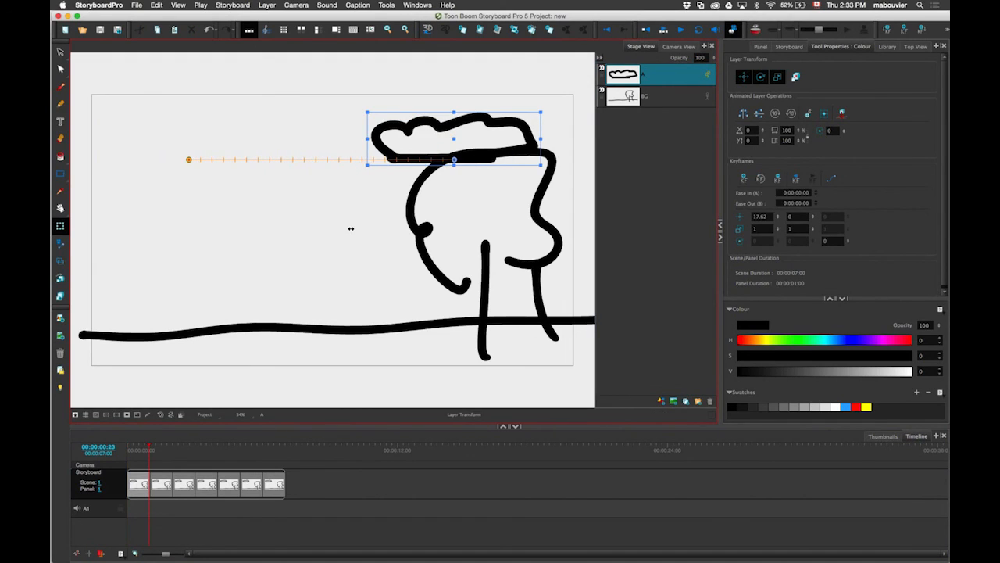
left_click_drag(130, 451, 150, 449)
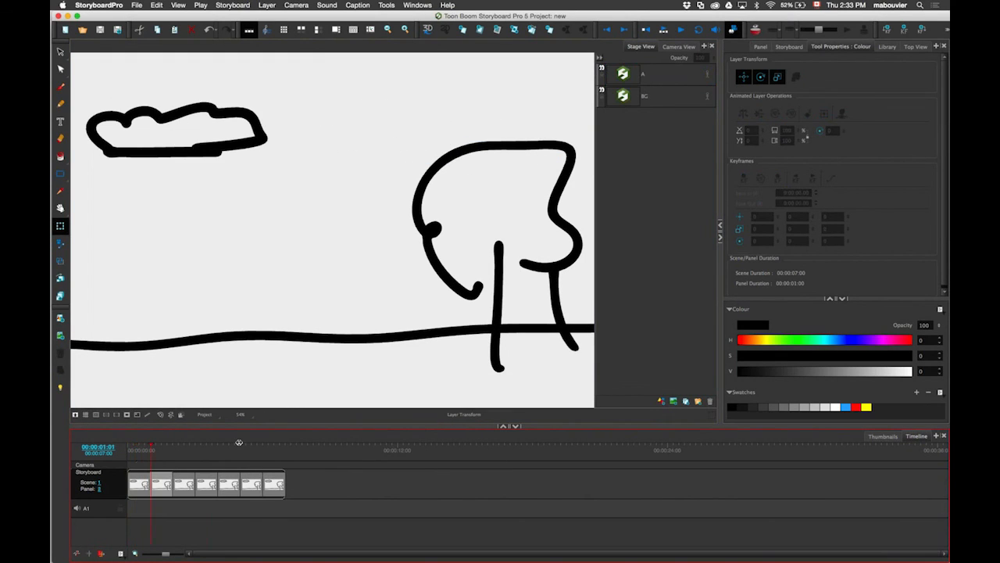
left_click(208, 449)
Step: Spread the first panel's layer A motion to all panels in the same scene and scrub the timeline to check it
left_click(139, 463)
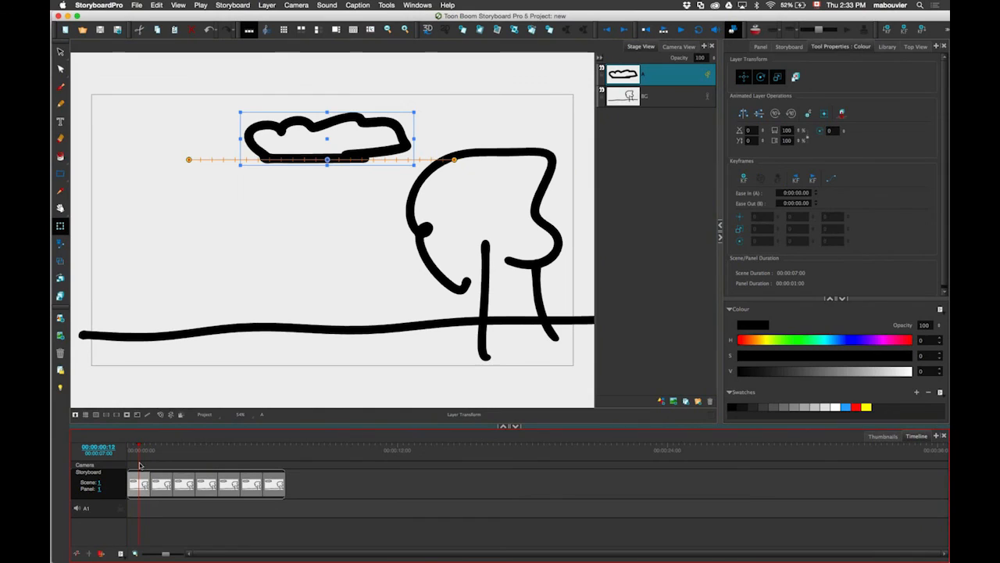
left_click(267, 6)
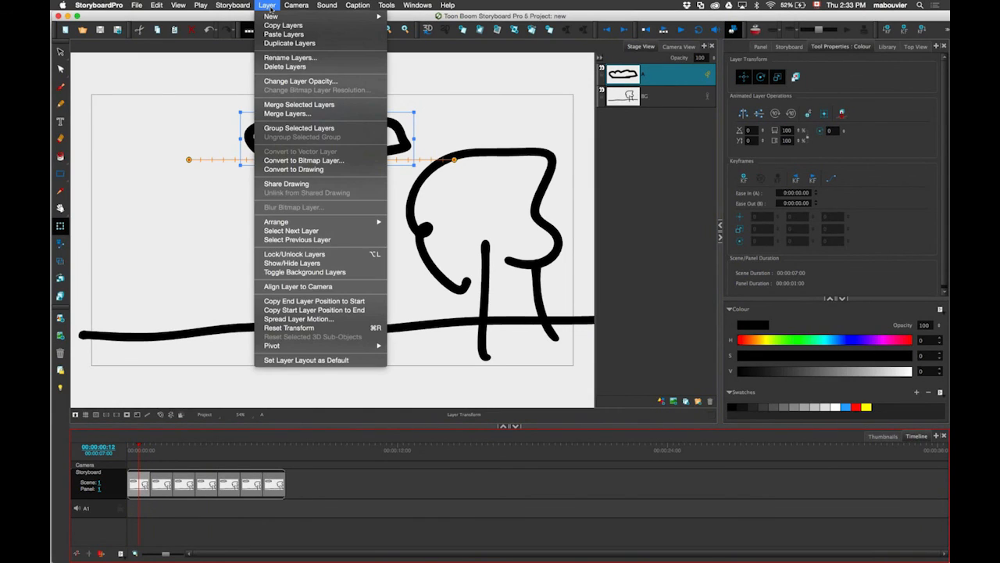
left_click(321, 320)
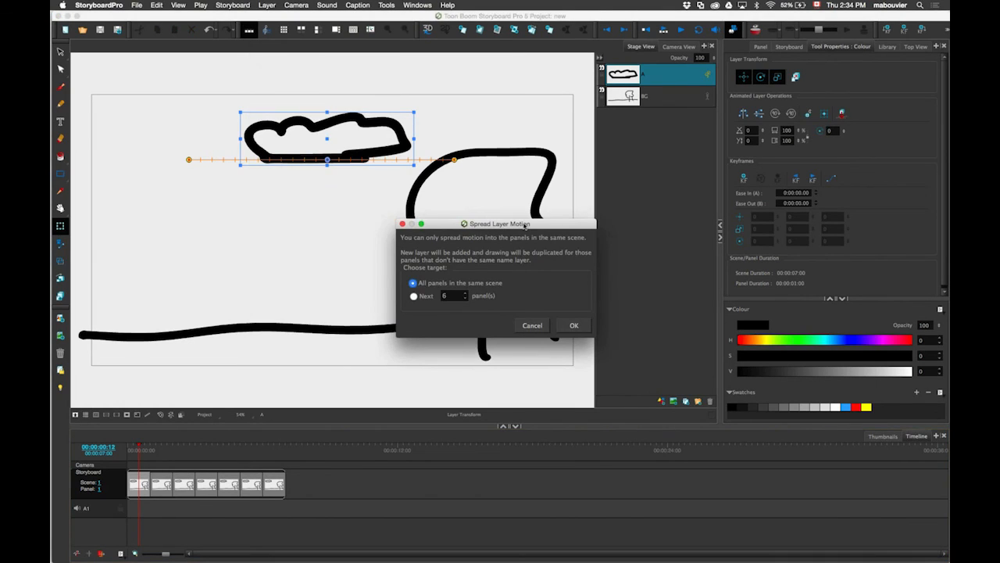
left_click_drag(510, 231, 495, 235)
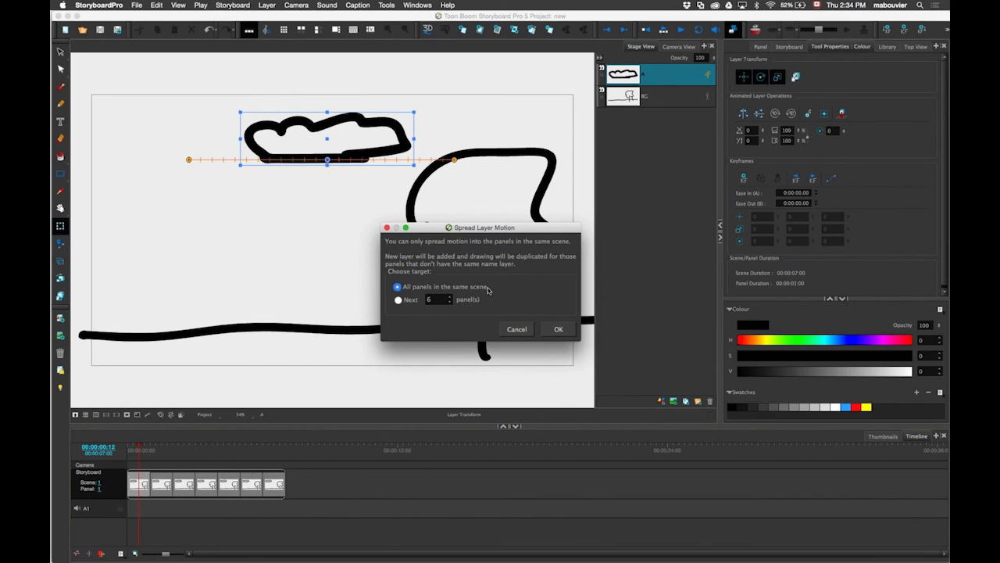
left_click(558, 330)
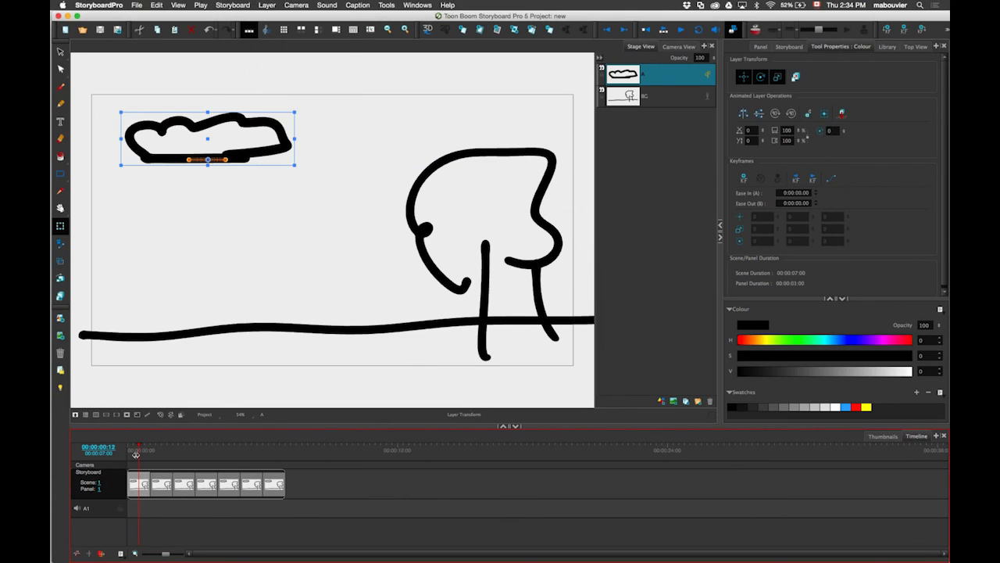
left_click(154, 452)
left_click_drag(154, 451, 133, 443)
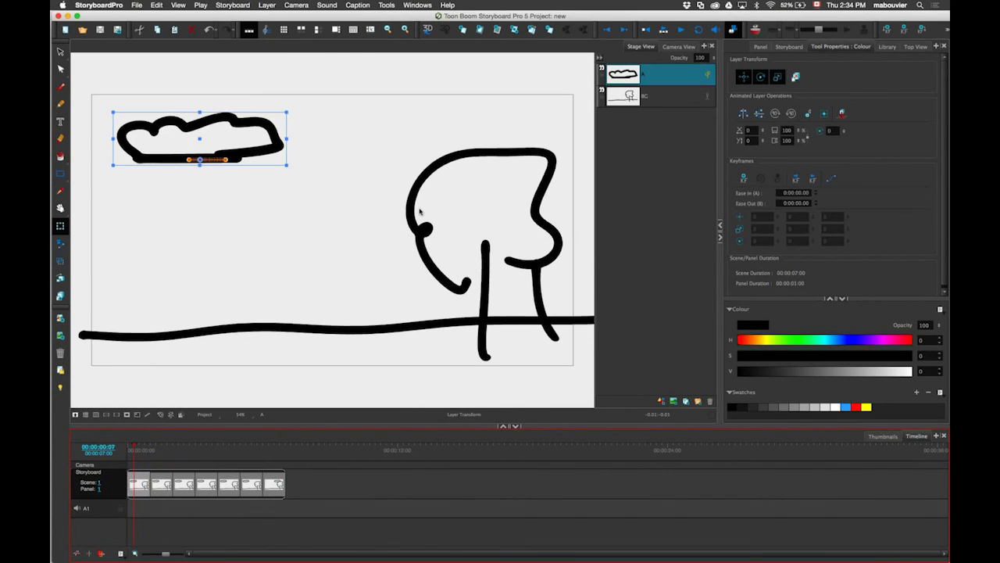
Step: Scrub the timeline within the last panel to check how the cloud moves there
left_click(277, 454)
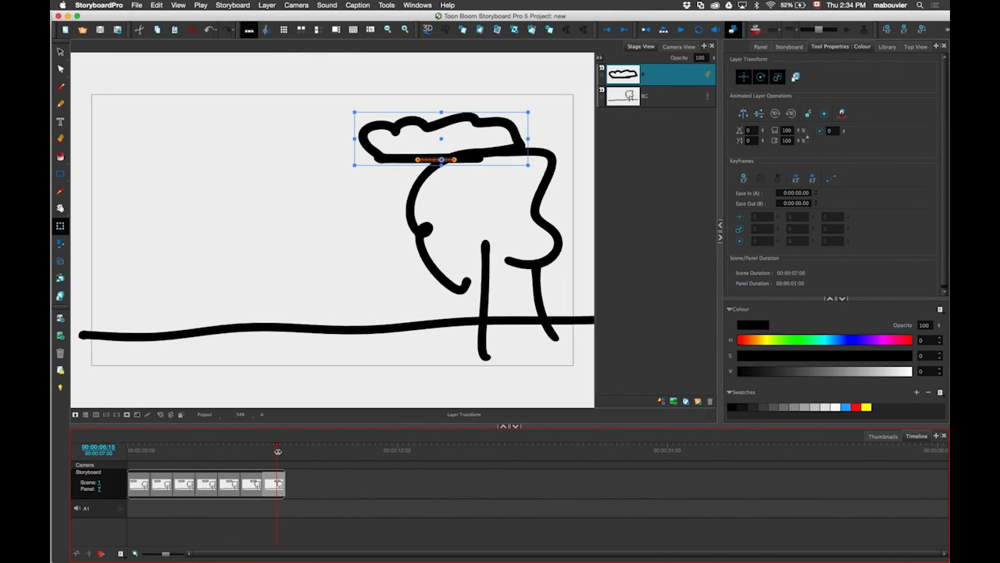
mouse_move(277, 451)
left_mouse_down()
mouse_move(170, 458)
mouse_move(271, 465)
mouse_move(272, 455)
left_mouse_up()
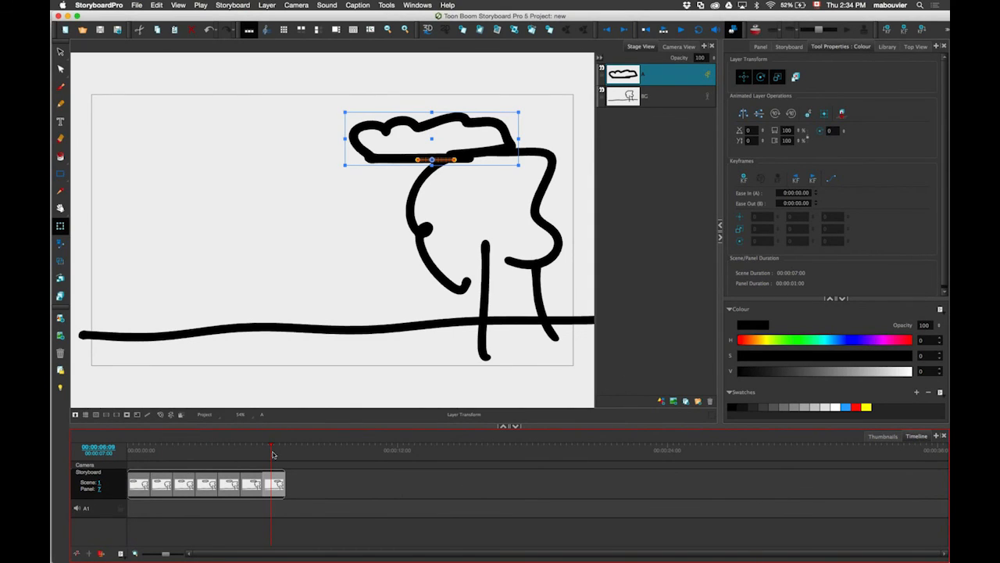
left_click(272, 450)
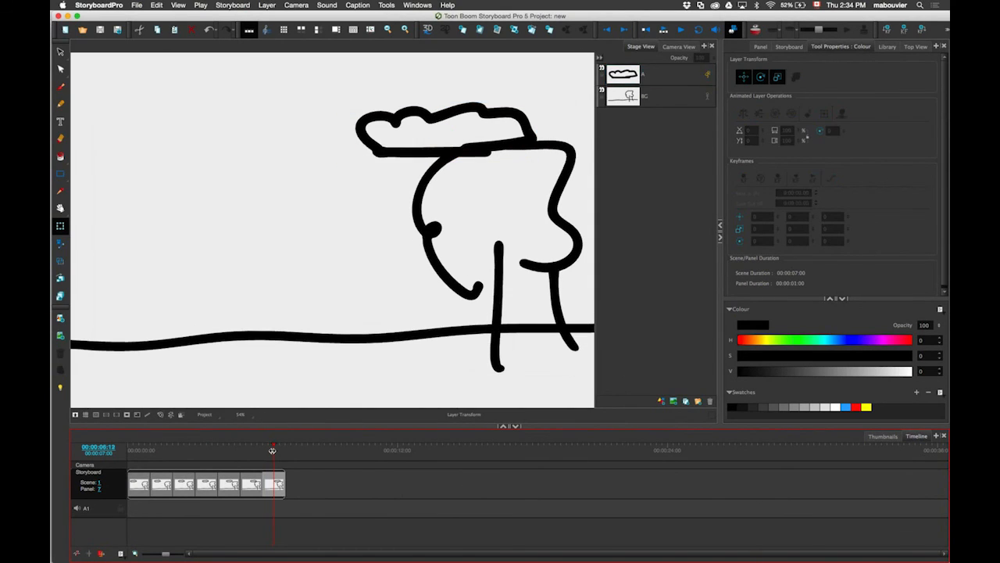
left_click_drag(272, 450, 273, 446)
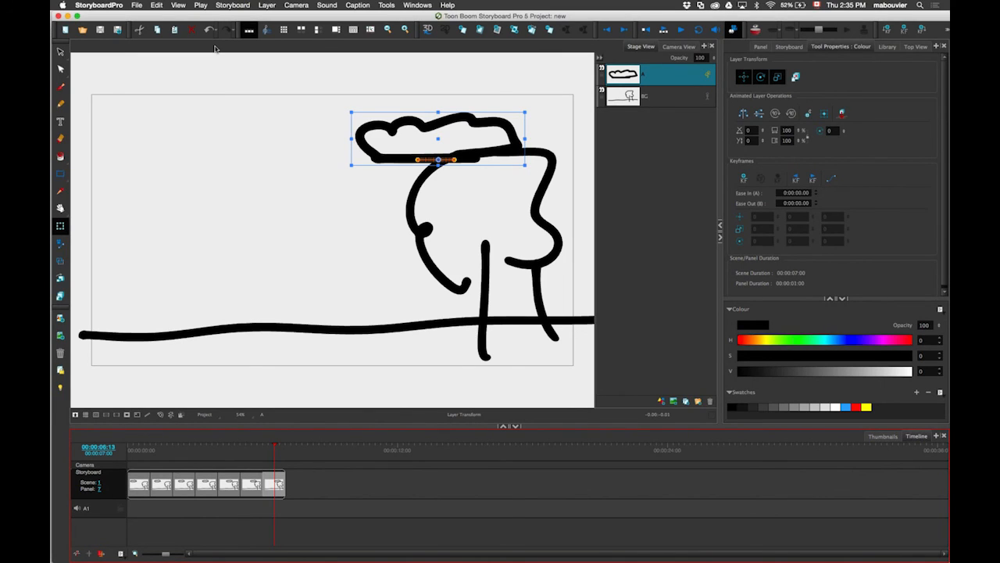
Step: Open the conformation Export Project settings, examine the Notify Flix option, and close them without exporting
left_click(138, 6)
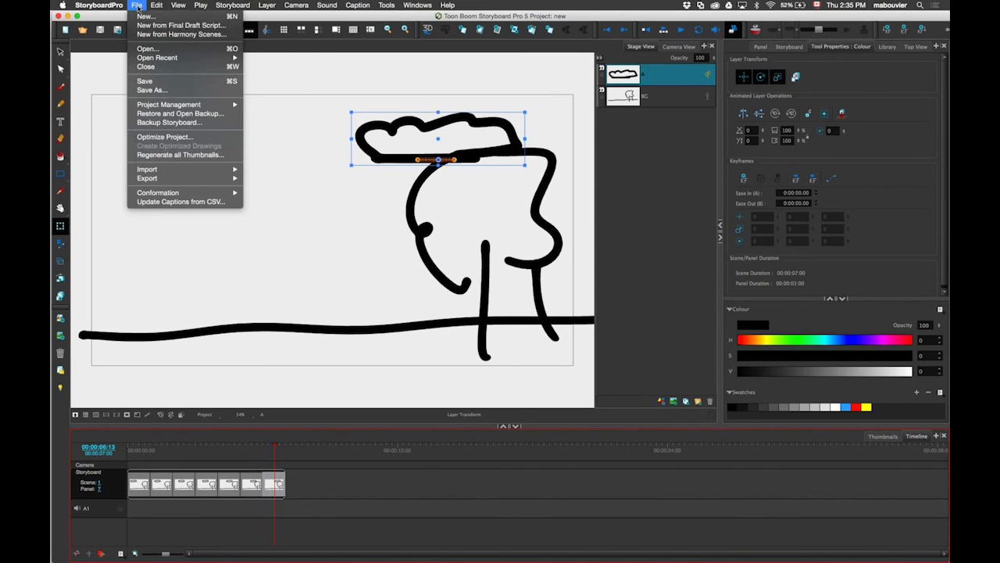
left_click(138, 6)
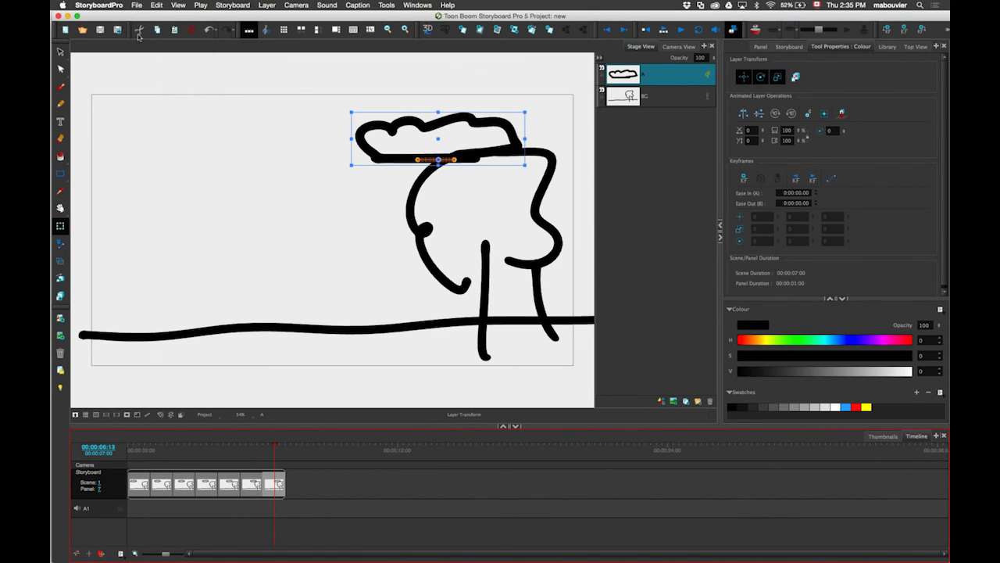
left_click(137, 6)
mouse_move(253, 196)
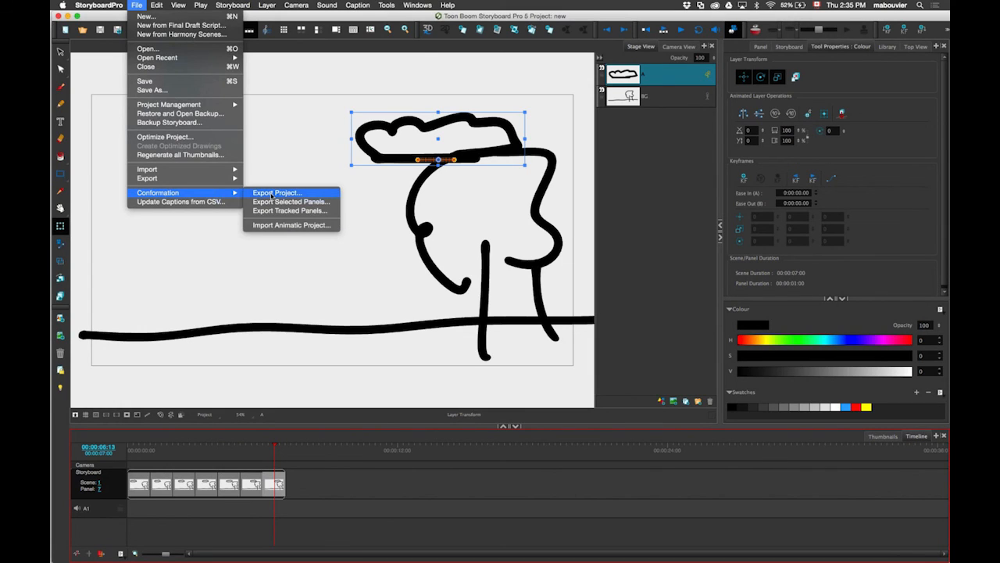
left_click(273, 196)
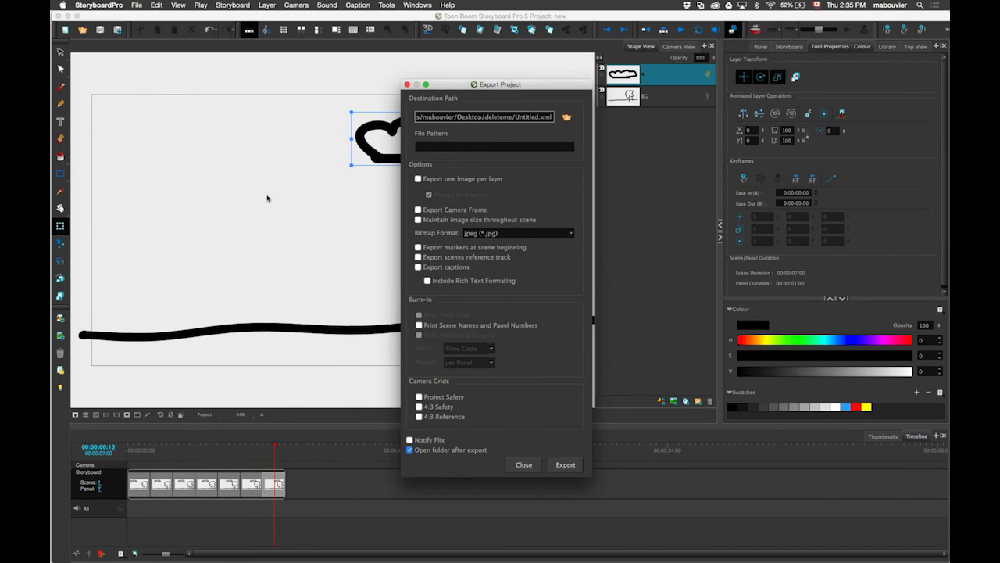
left_click(443, 442)
left_click(443, 443)
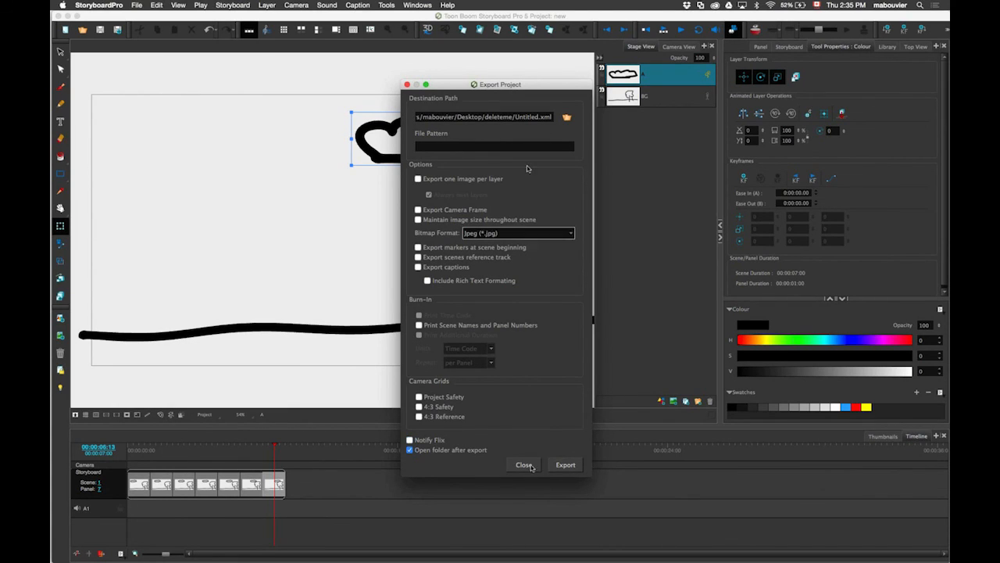
left_click(525, 465)
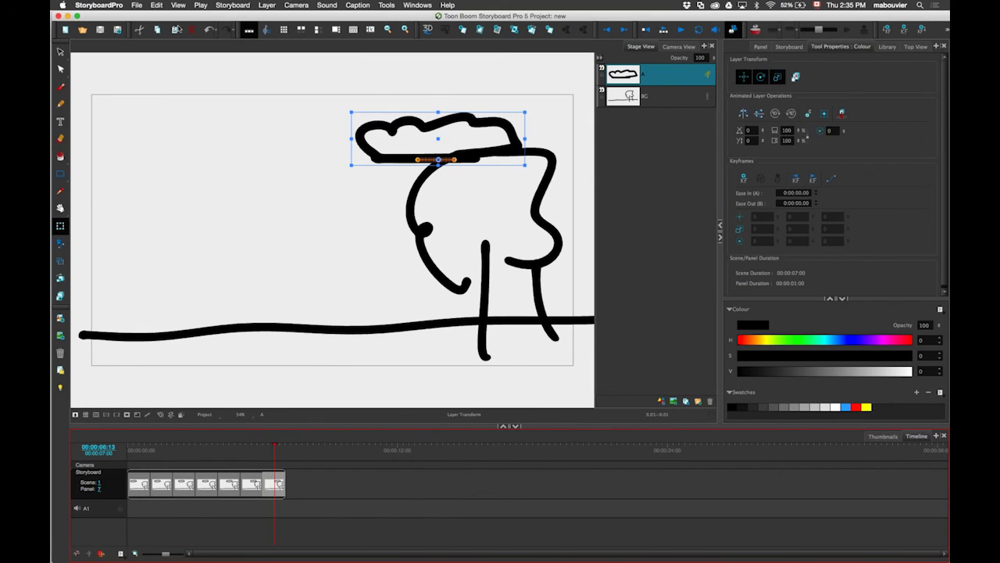
Step: Reopen the conformation Export Project settings to examine the Export captions option, and close them without exporting
left_click(136, 5)
mouse_move(230, 192)
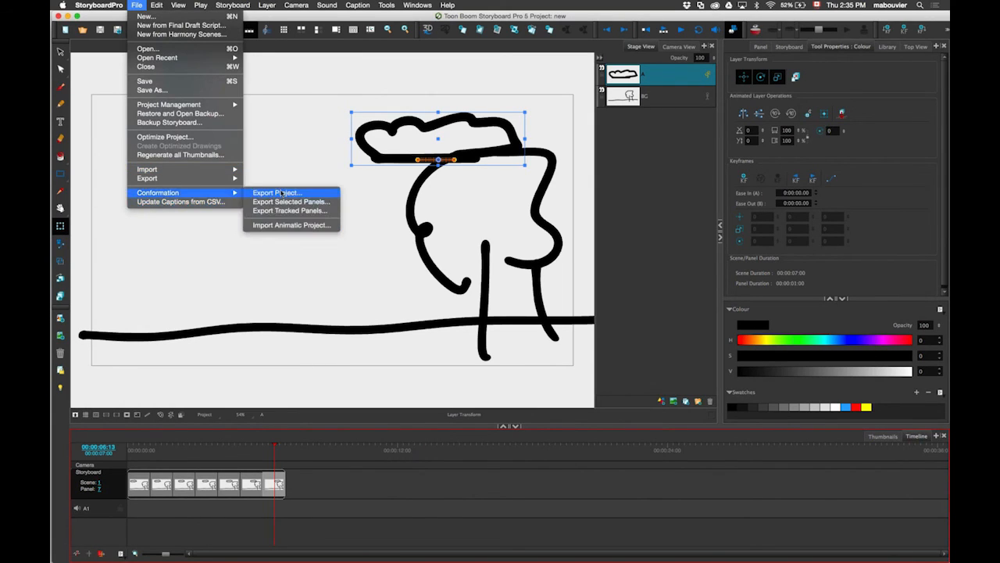
key("Return")
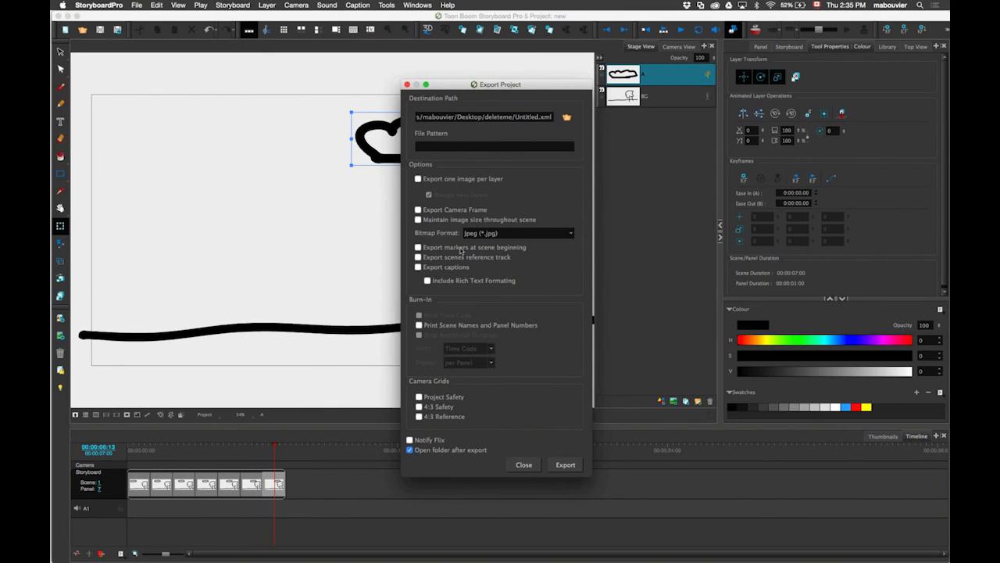
left_click(447, 268)
left_click(523, 465)
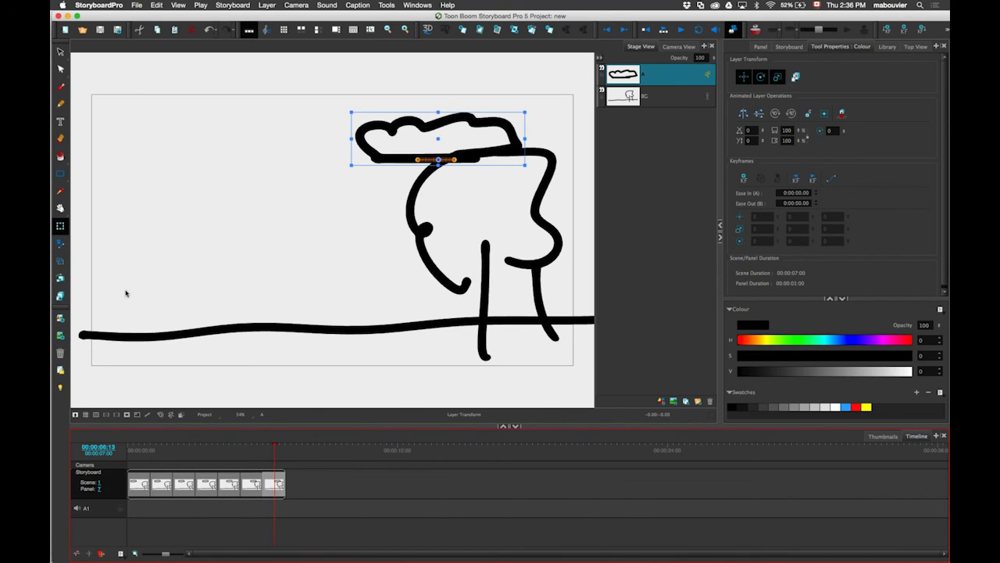
Step: Show the Scripting toolbar and open the Scripts Manager
right_click(60, 320)
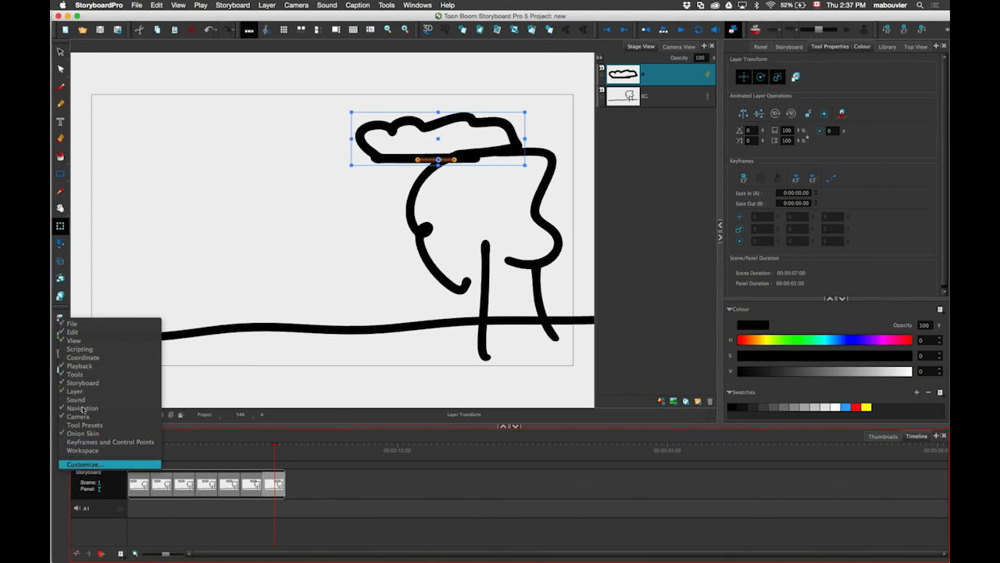
left_click(78, 374)
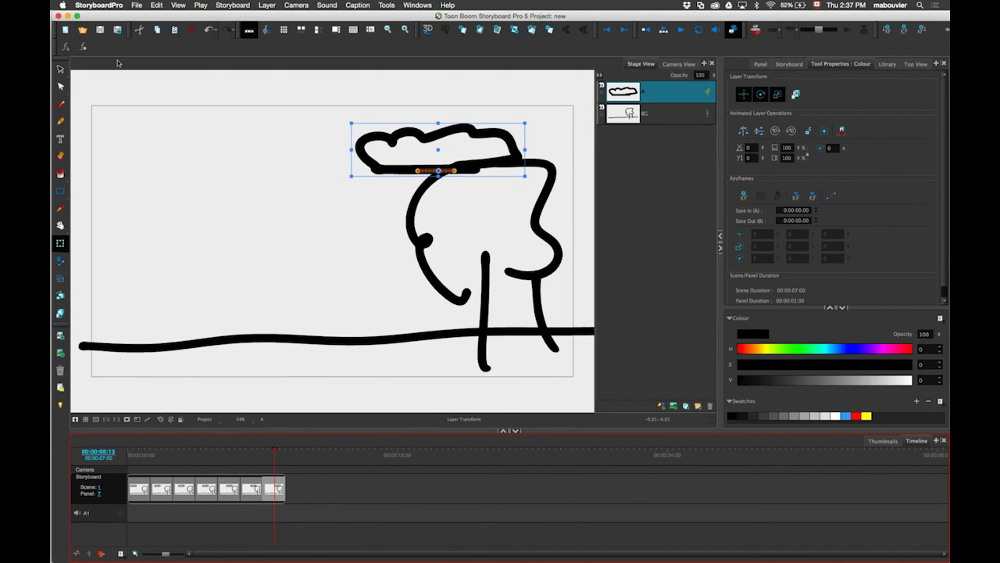
right_click(83, 48)
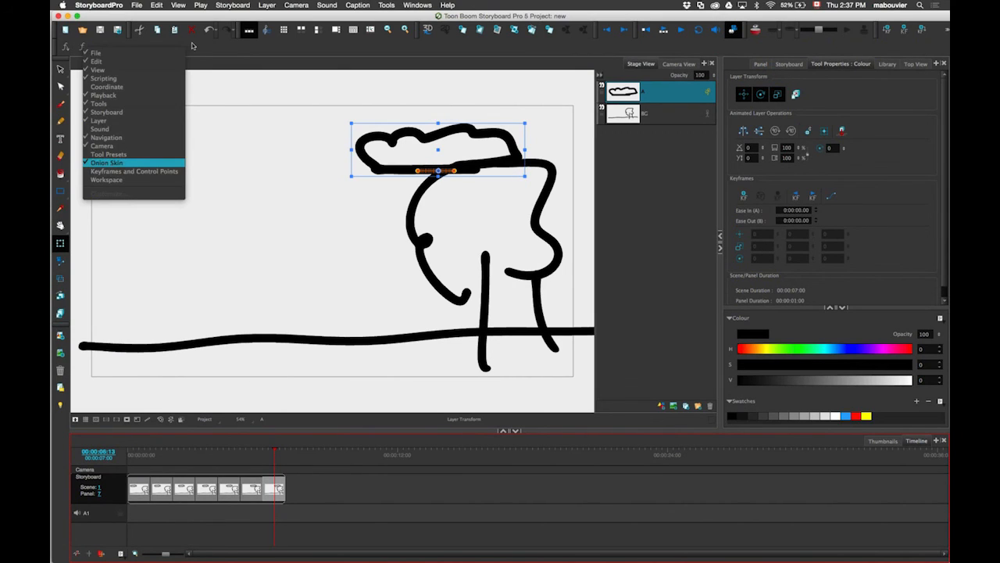
left_click(126, 49)
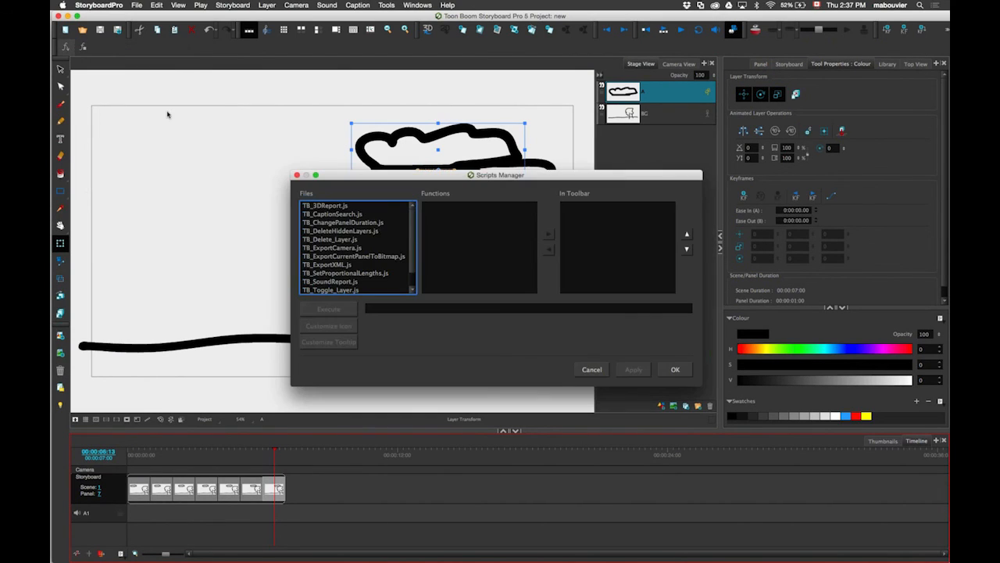
Step: Add the TB_ExportAllPanelsToFlix and TB_ExportSelectedPanelsToFlix functions of TB_ExportXML.js to the scripting toolbar
scroll(369, 259, "down", 2)
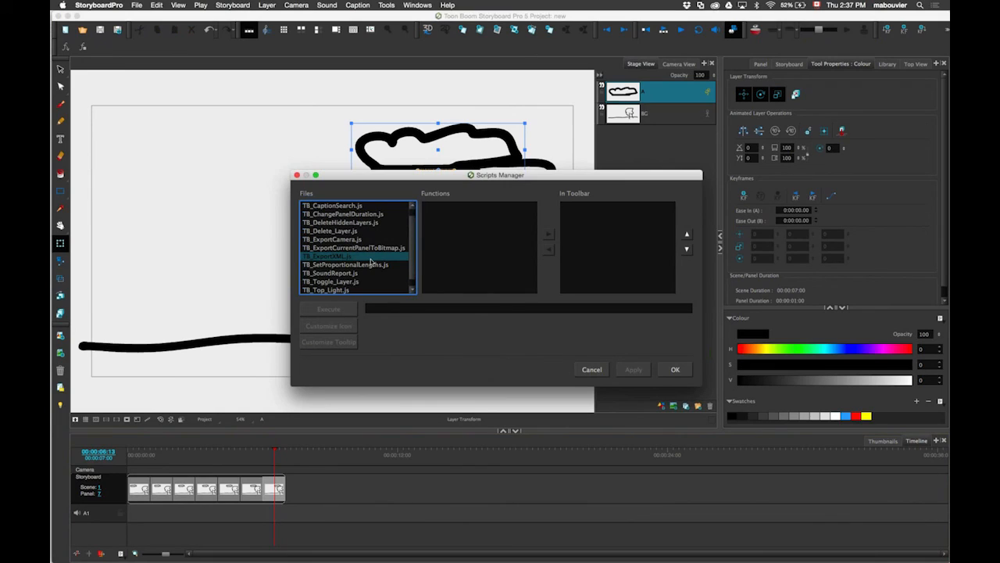
left_click(370, 258)
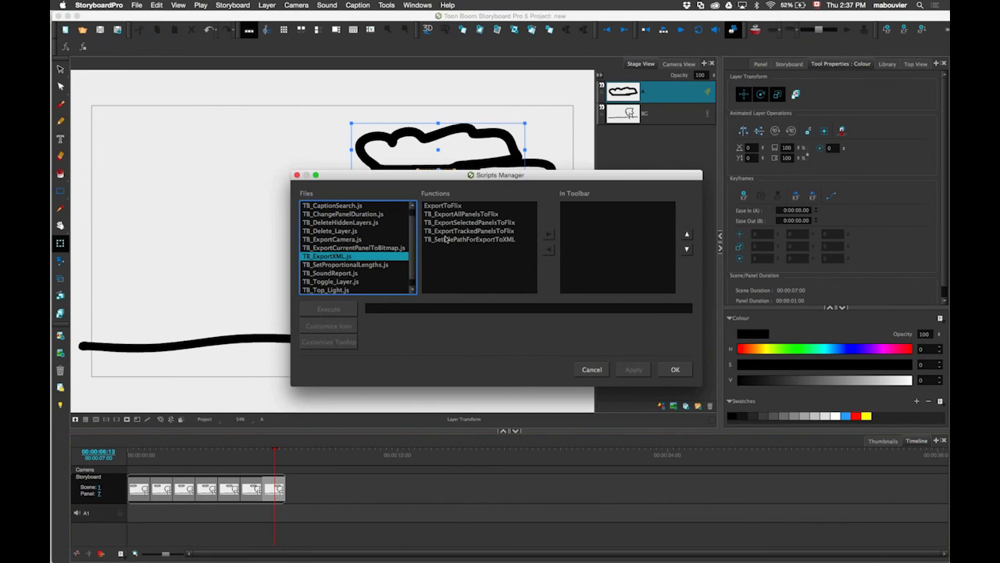
left_click(511, 215)
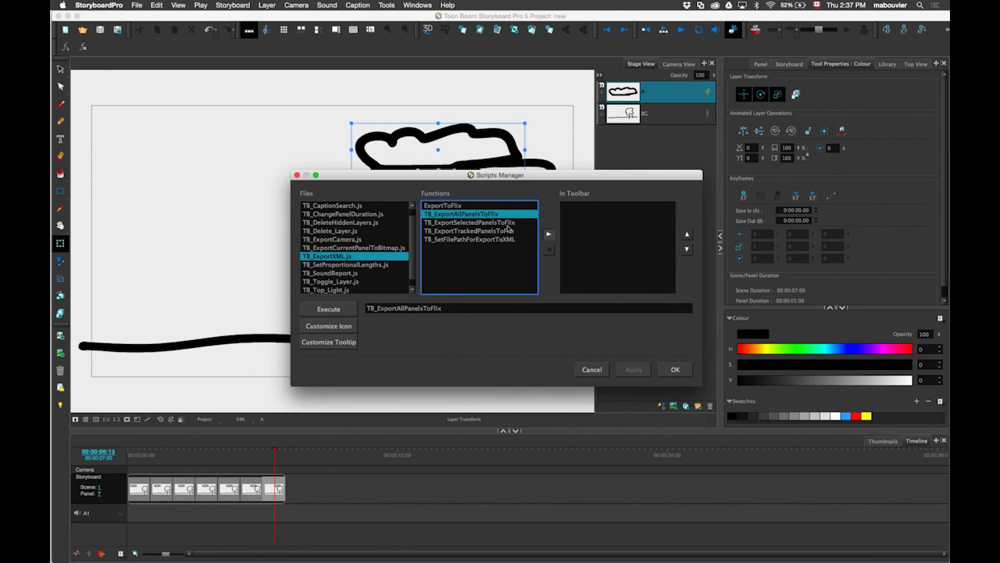
left_click(549, 234)
left_click(526, 225)
left_click(549, 235)
key("Return")
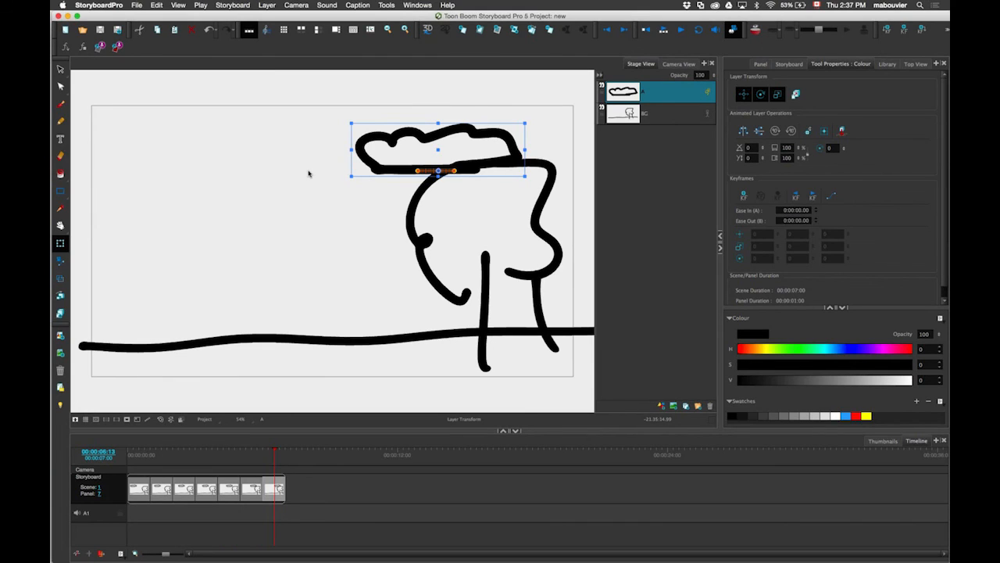
Step: Create a new scene after the last panel and browse the library's SBP_templates folder to its 3D subfolder
left_click(481, 30)
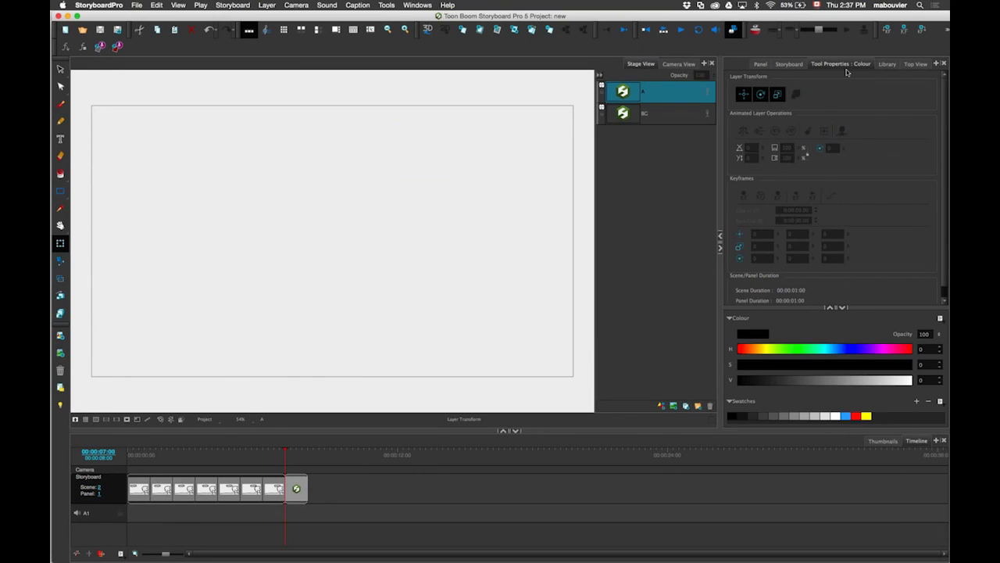
left_click(886, 64)
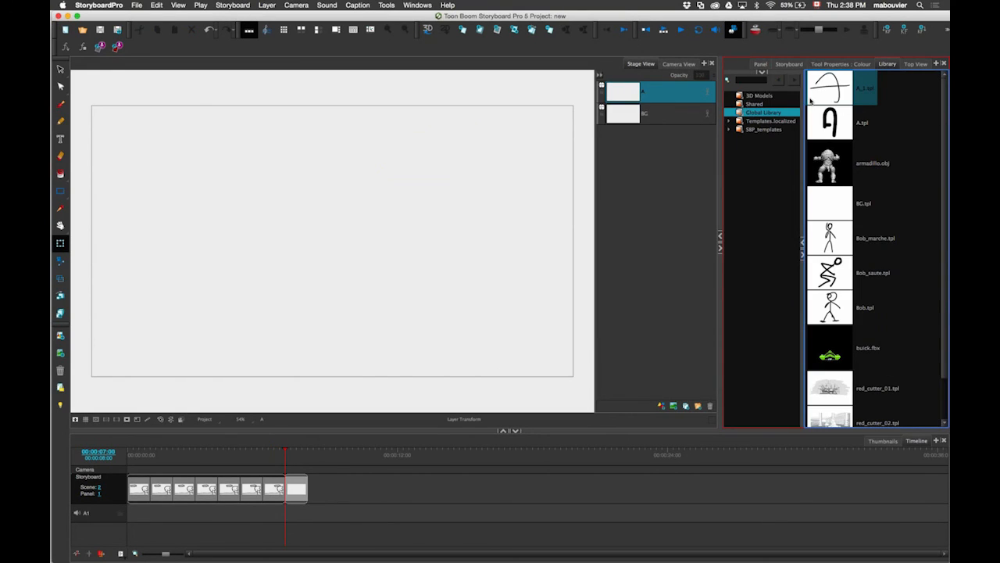
left_click(744, 131)
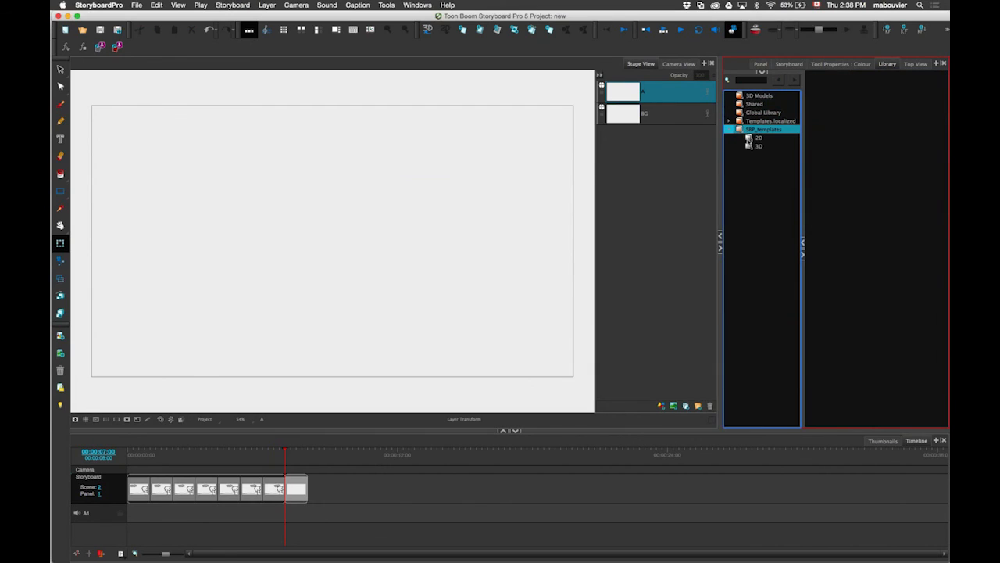
left_click(748, 139)
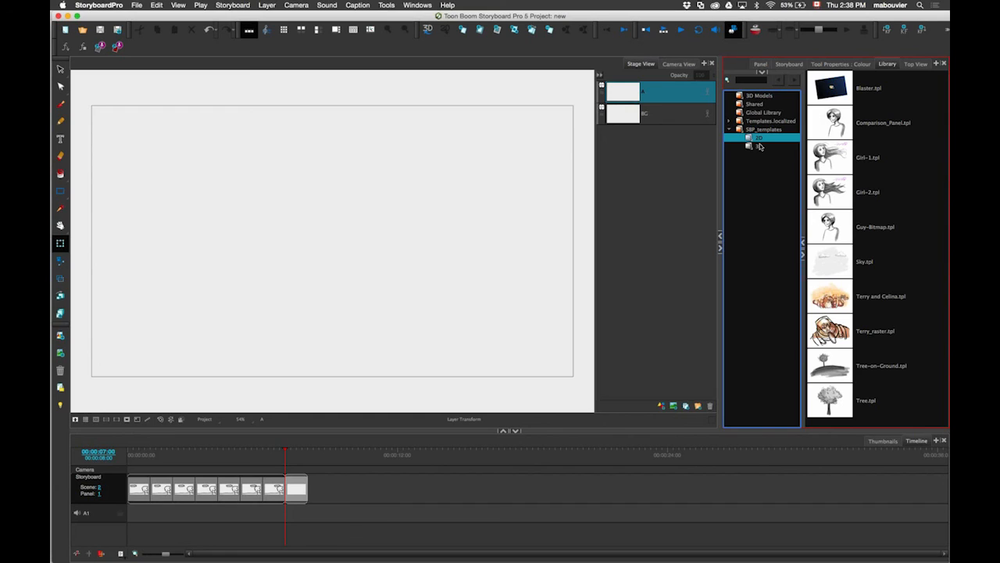
left_click(758, 146)
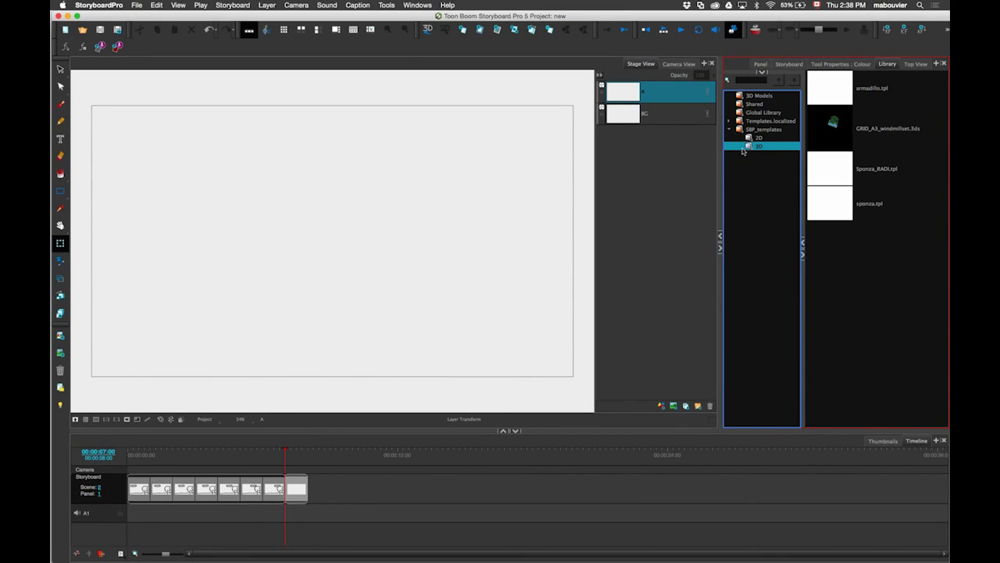
Step: Place the Sponza_RADI.tpl template in the new scene's panel and move its sponza layer below the BG layer
left_click(832, 182)
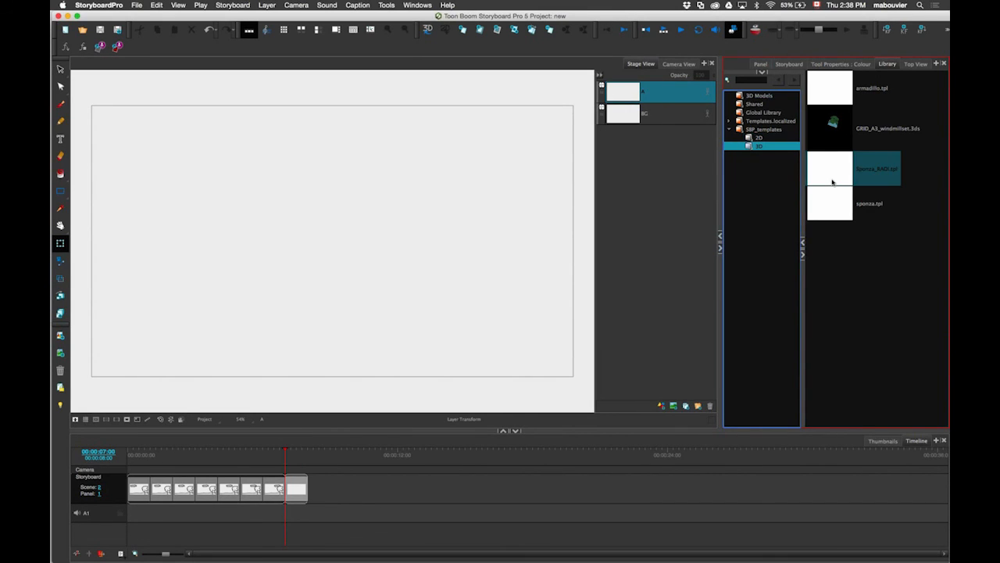
left_click_drag(832, 182, 388, 199)
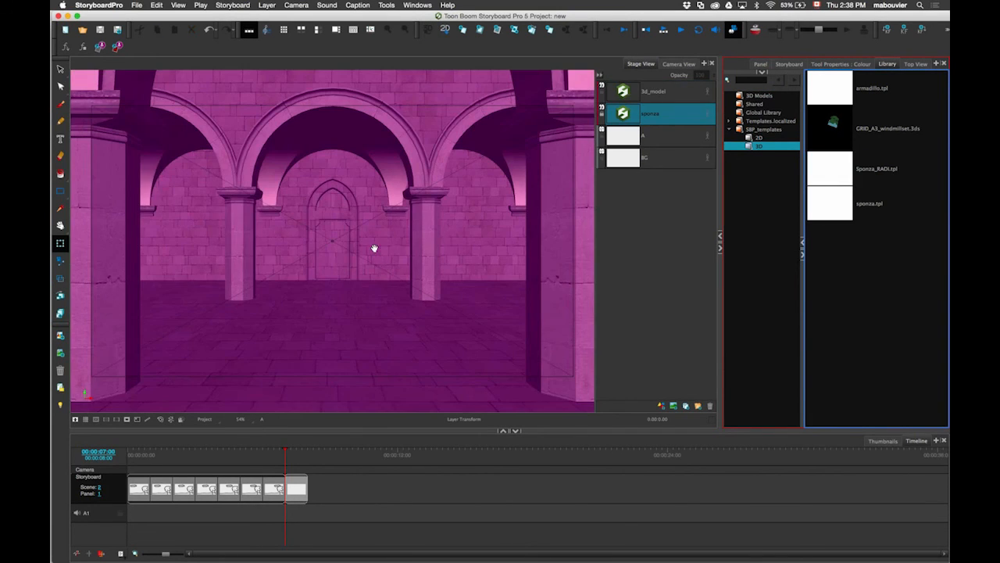
key("space")
left_click_drag(337, 301, 354, 297)
scroll(354, 297, "up", 5)
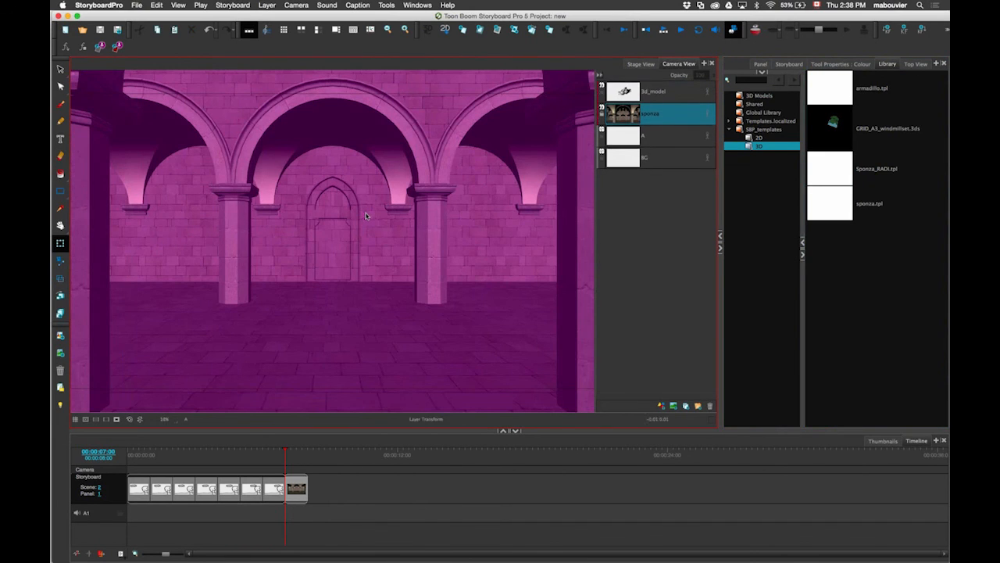
left_click_drag(663, 114, 655, 158)
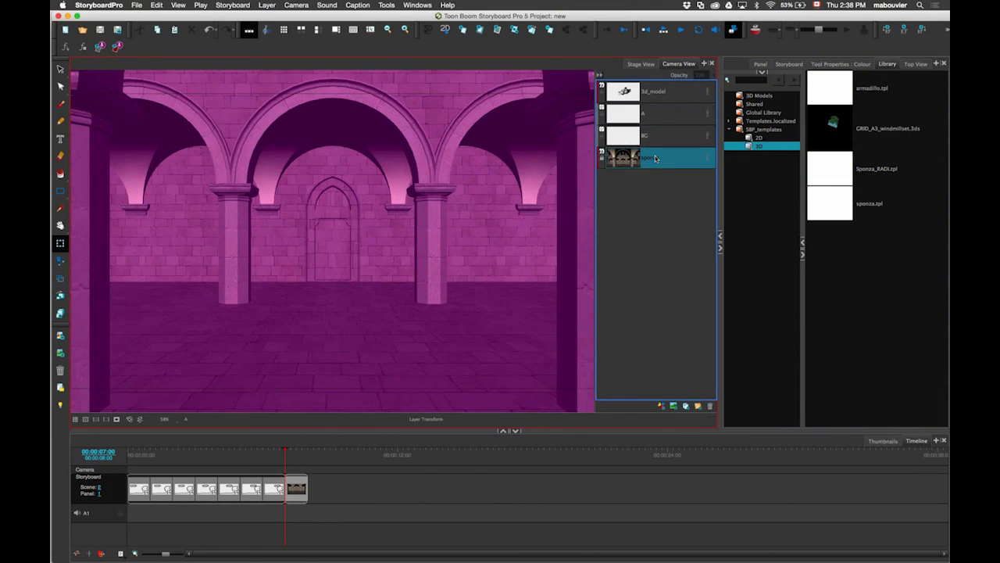
Step: Try setting the default scale factor for 3D models to 0.1 in the project properties
left_click(768, 97)
left_click(233, 6)
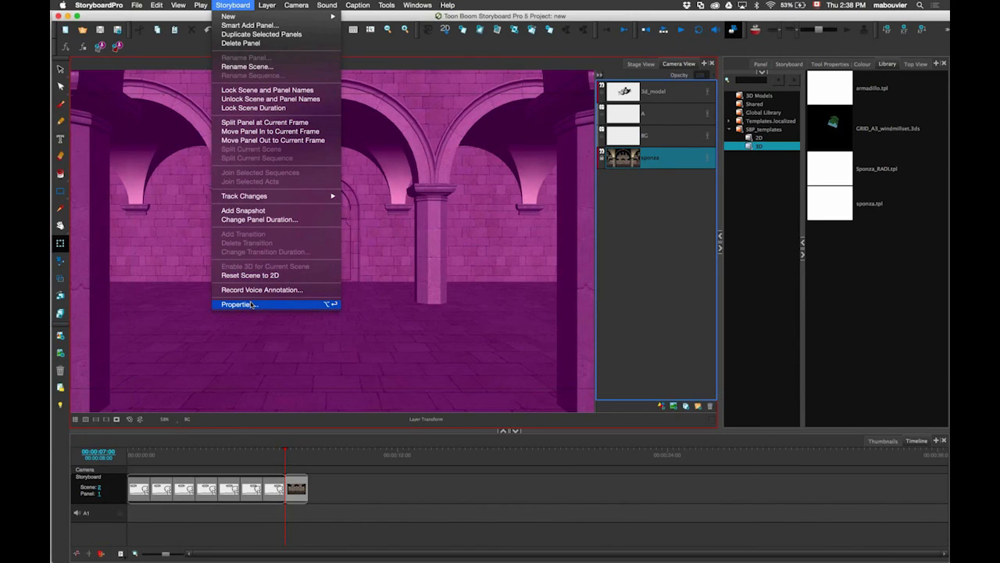
left_click(251, 304)
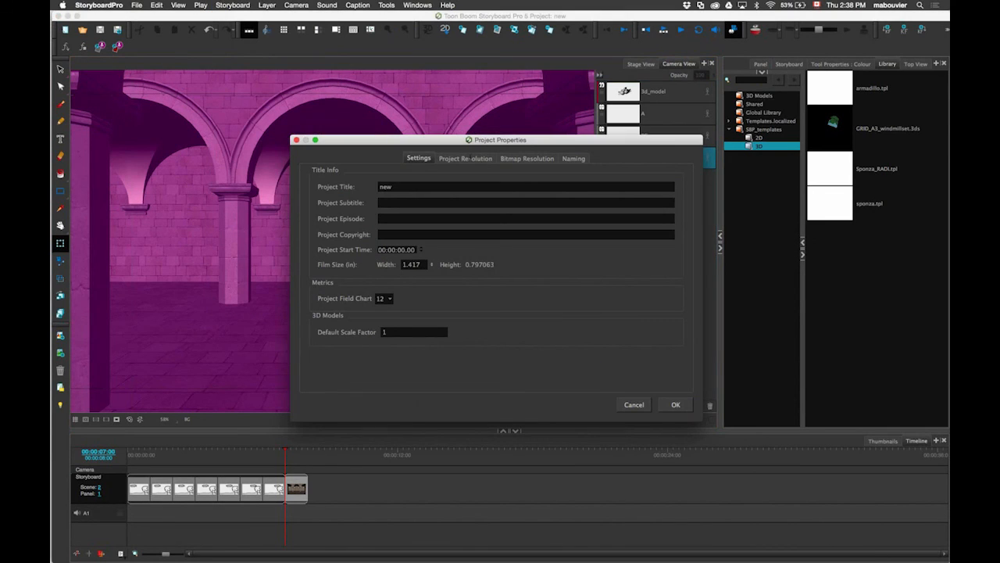
left_click_drag(395, 333, 366, 337)
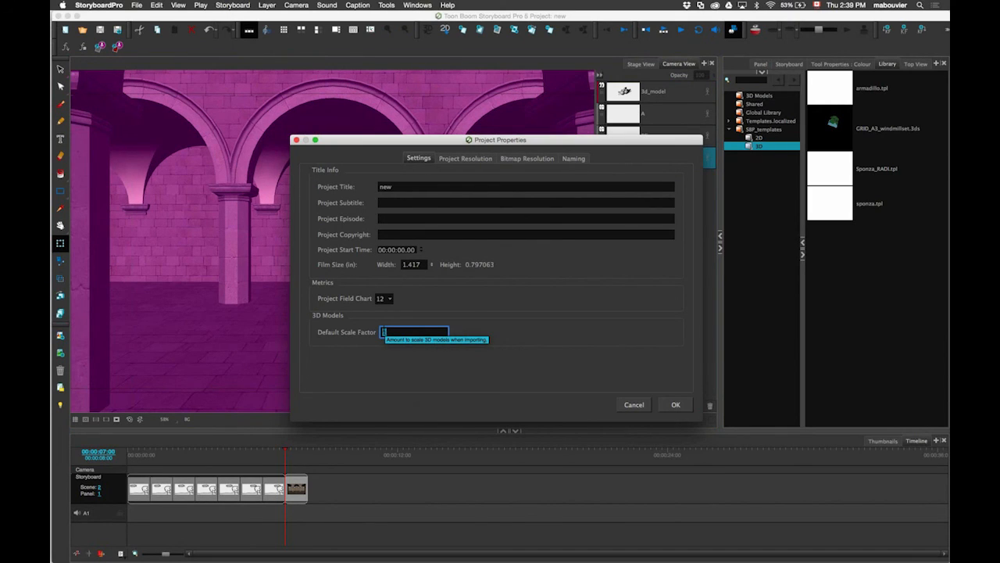
type("0.1")
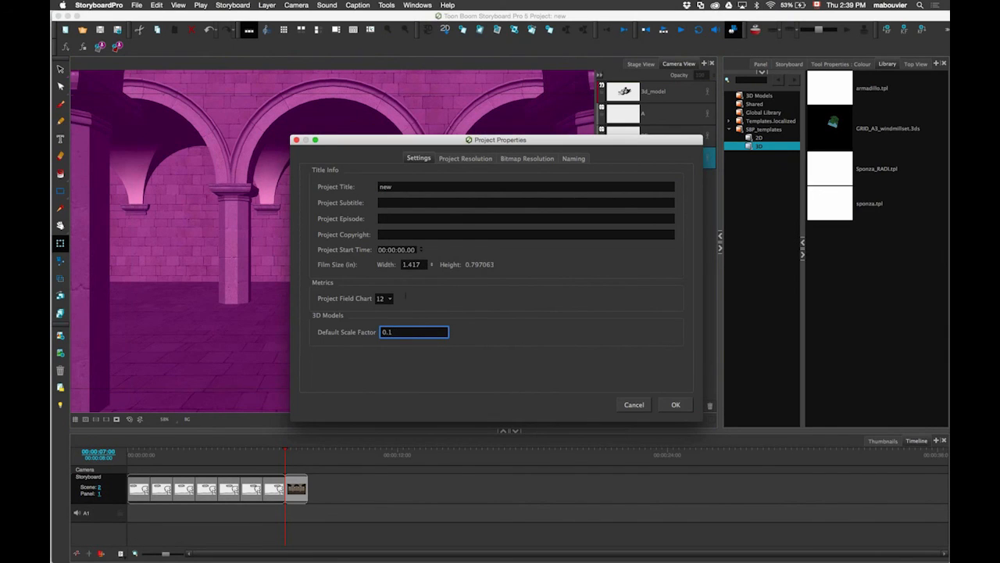
double_click(401, 332)
left_click(634, 402)
Step: Show the project's own 3D models in the library and select the sponza model
left_click(756, 96)
left_click(831, 142)
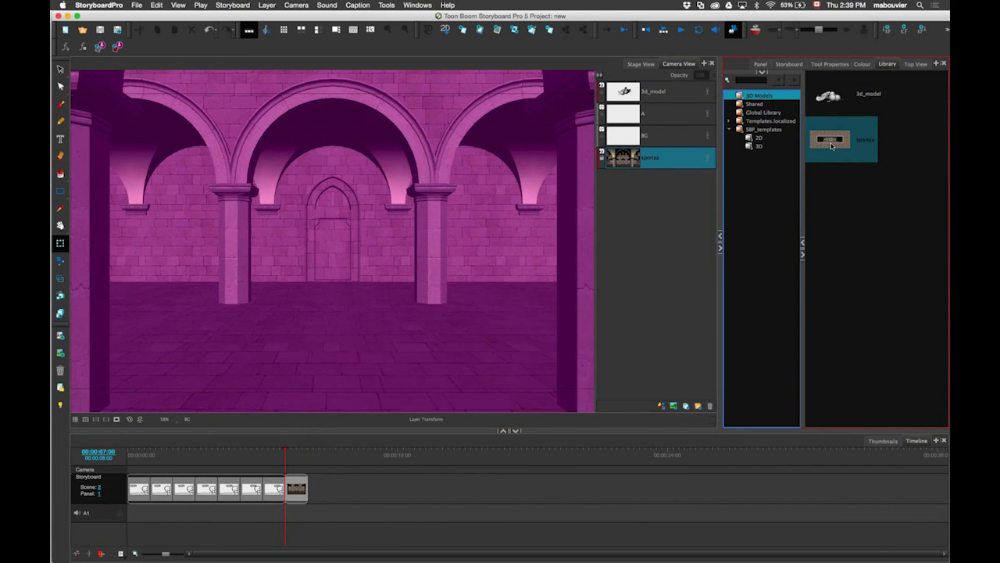
left_click(832, 150)
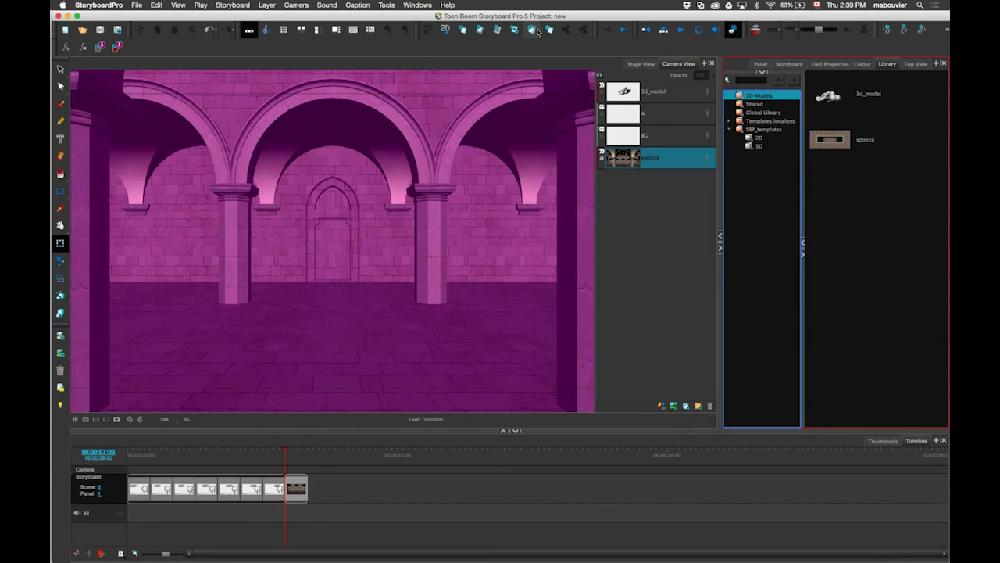
Step: Duplicate the sponza panel twice and view the model at an angle in the Stage View
left_click(533, 29)
mouse_move(381, 246)
left_mouse_down()
mouse_move(407, 191)
mouse_move(397, 246)
left_mouse_up()
left_click(640, 64)
left_click_drag(472, 170, 419, 233)
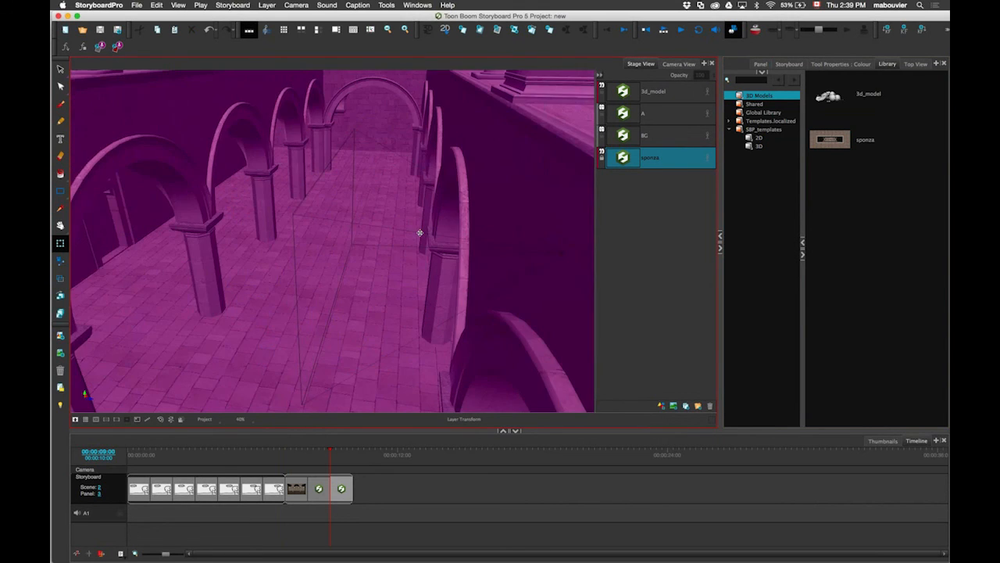
Step: Examine the size of the whole sponza model from outside in the Stage View
key("2")
key("2")
left_click(602, 158)
key("2")
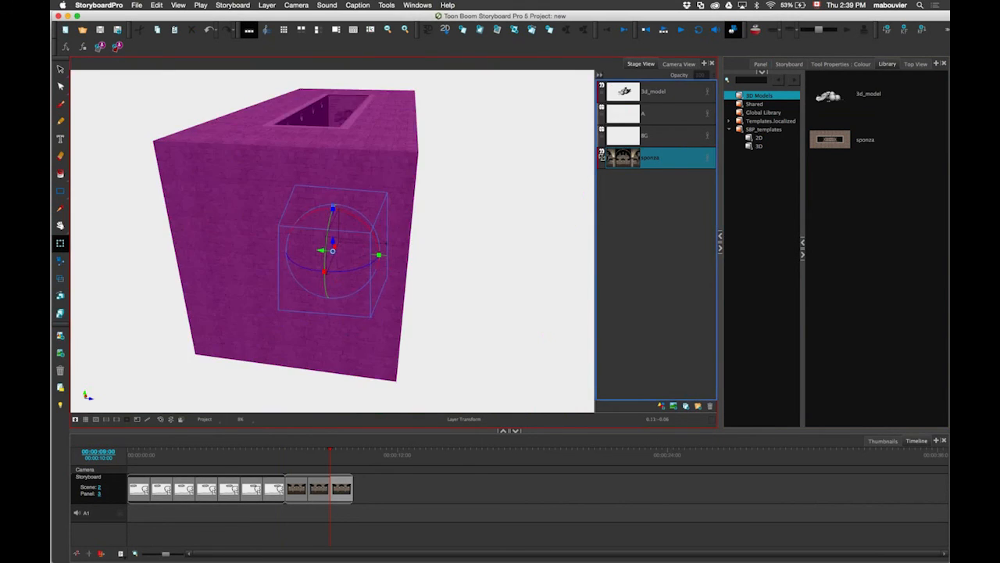
left_click_drag(350, 233, 340, 241)
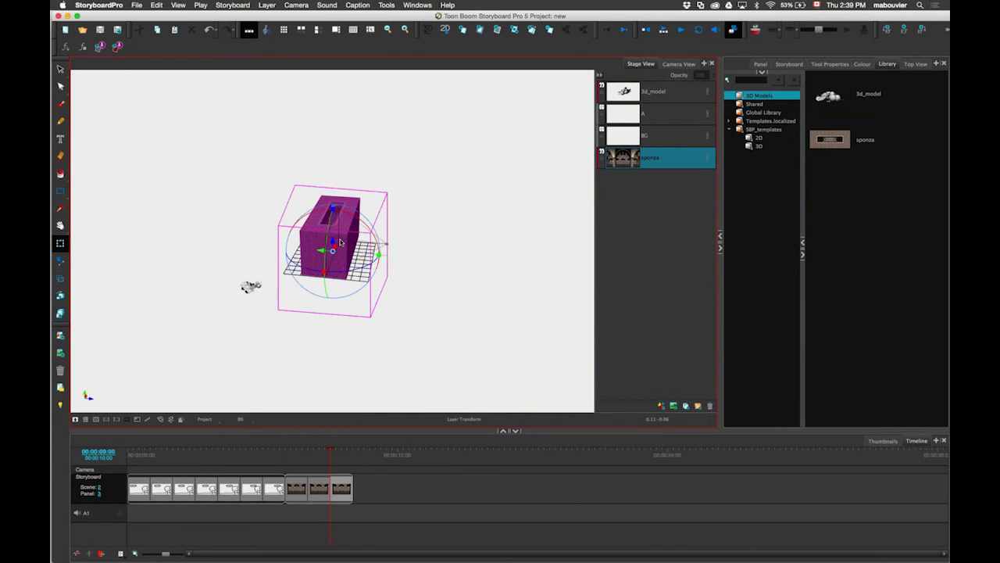
mouse_move(327, 457)
left_mouse_down()
mouse_move(305, 461)
mouse_move(344, 453)
left_mouse_up()
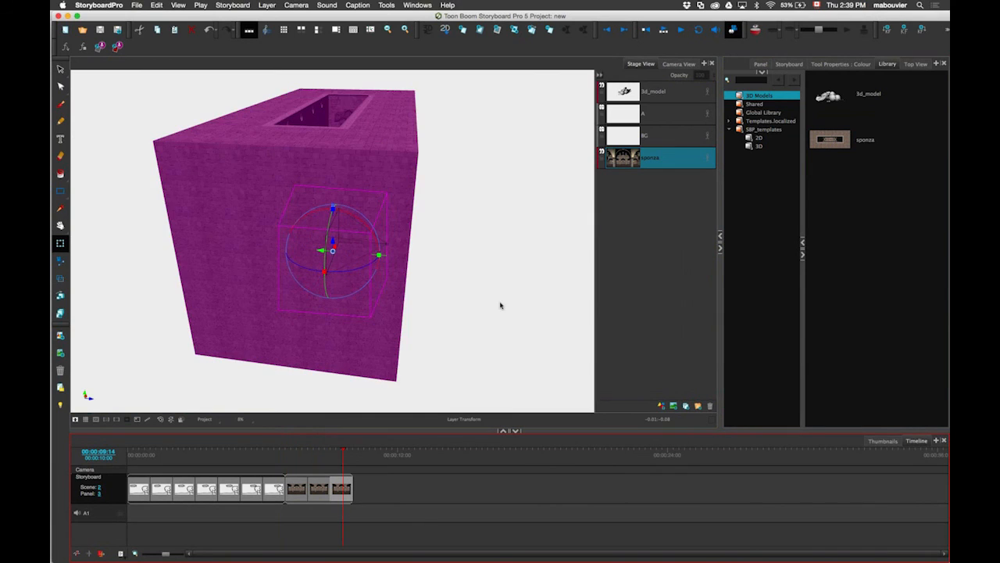
Step: Set the scale factor of the sponza model in the library to 0.1
left_click(850, 143)
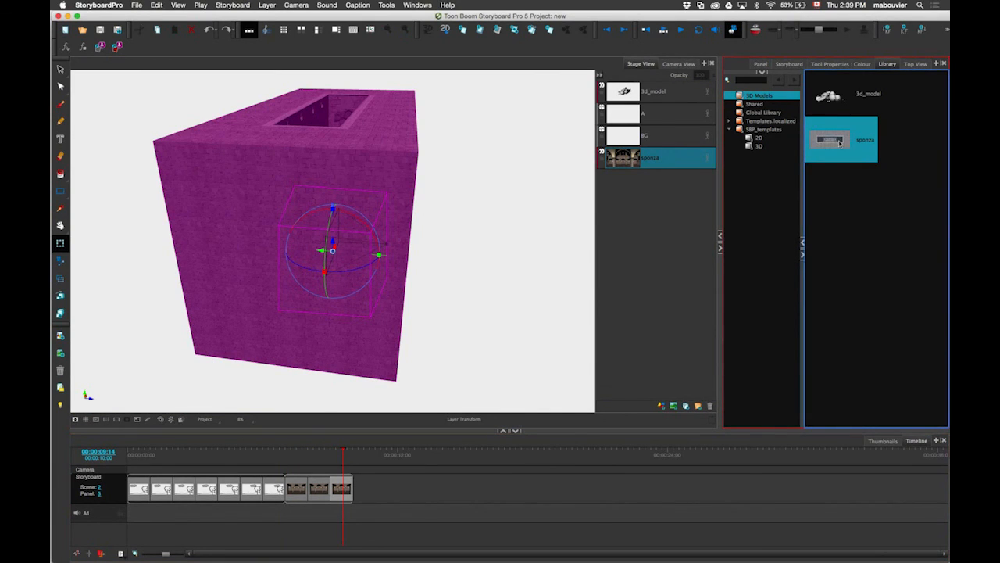
right_click(841, 143)
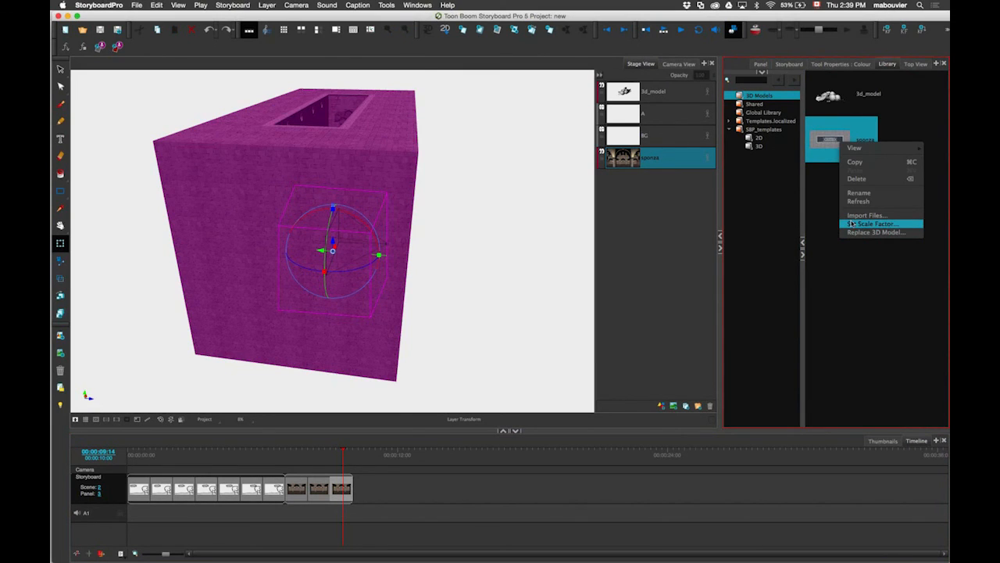
left_click(852, 224)
left_click_drag(513, 274, 469, 273)
type("0.1")
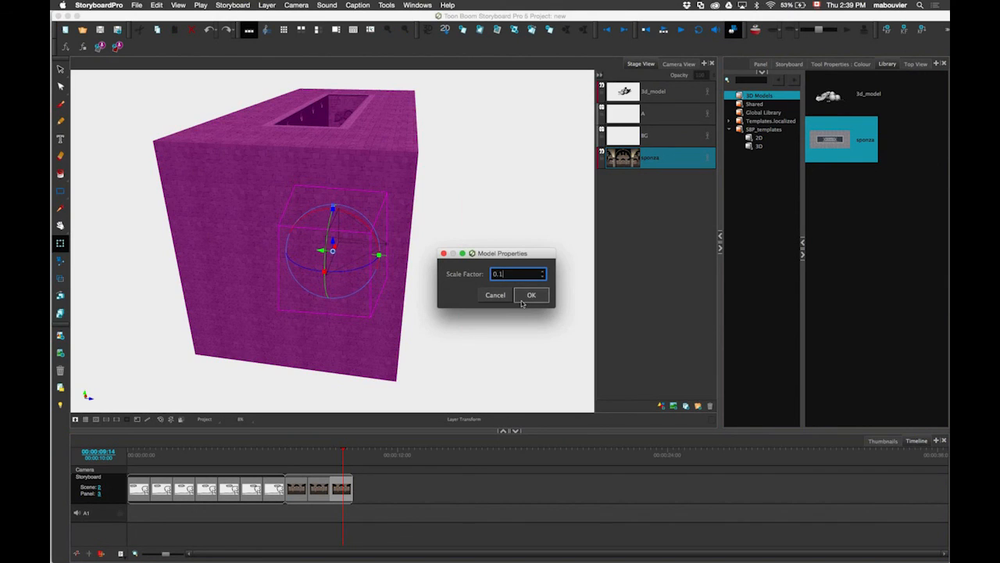
left_click(529, 295)
left_click_drag(350, 456, 326, 459)
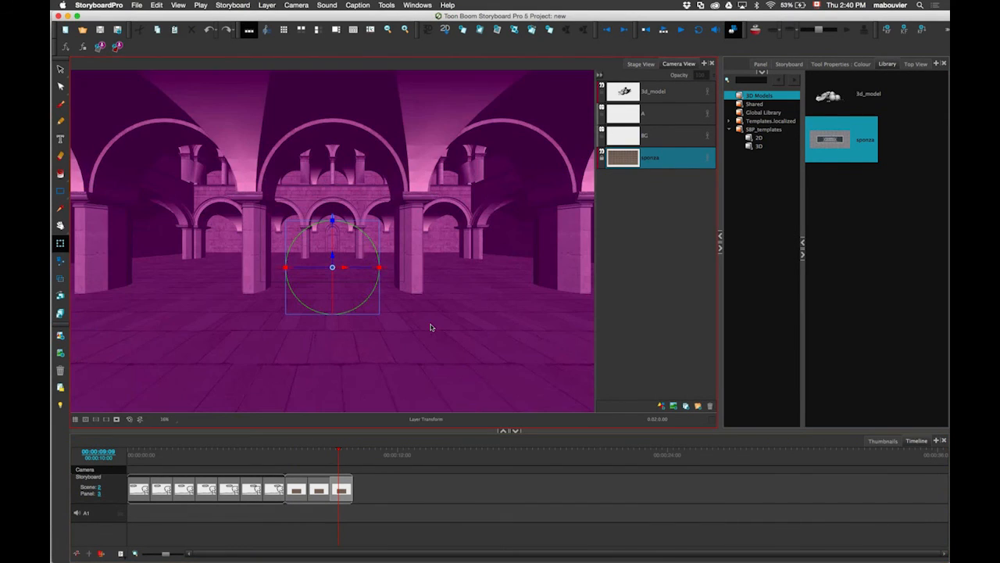
Step: Reset the Camera View and delete the two duplicated panels from the end of the timeline
key("Escape")
key("shift+m")
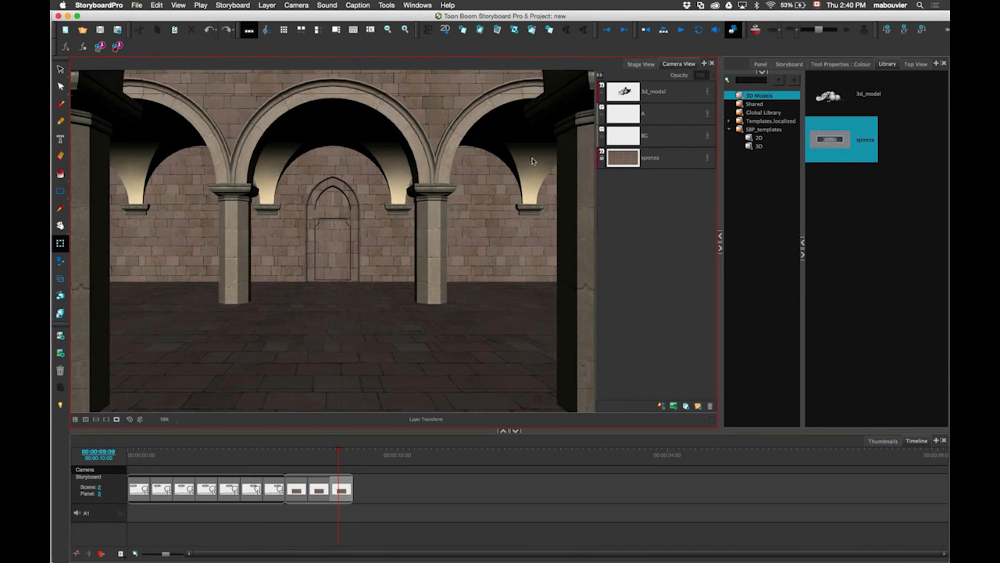
left_click(318, 484, "shift")
key("Delete")
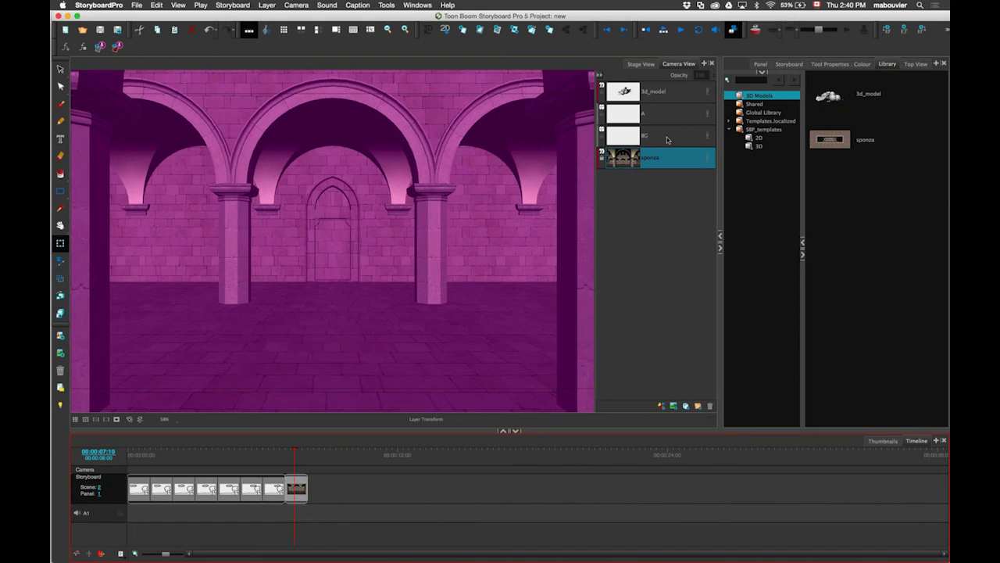
Step: Delete layers A and BG from the sponza panel and return to the 3D subfolder of SBP_templates in the library
left_click(667, 139)
left_click(667, 115, "shift")
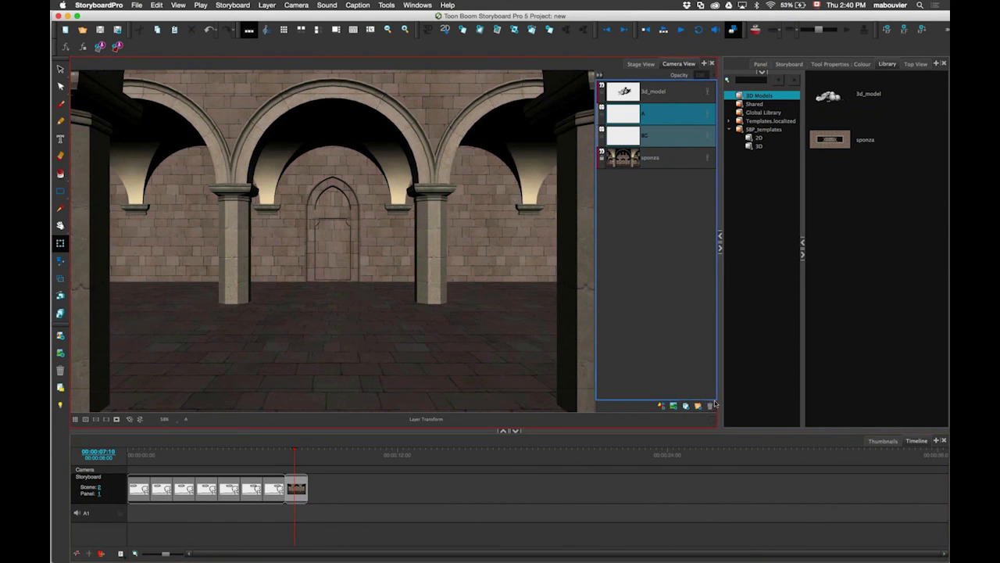
left_click(713, 404)
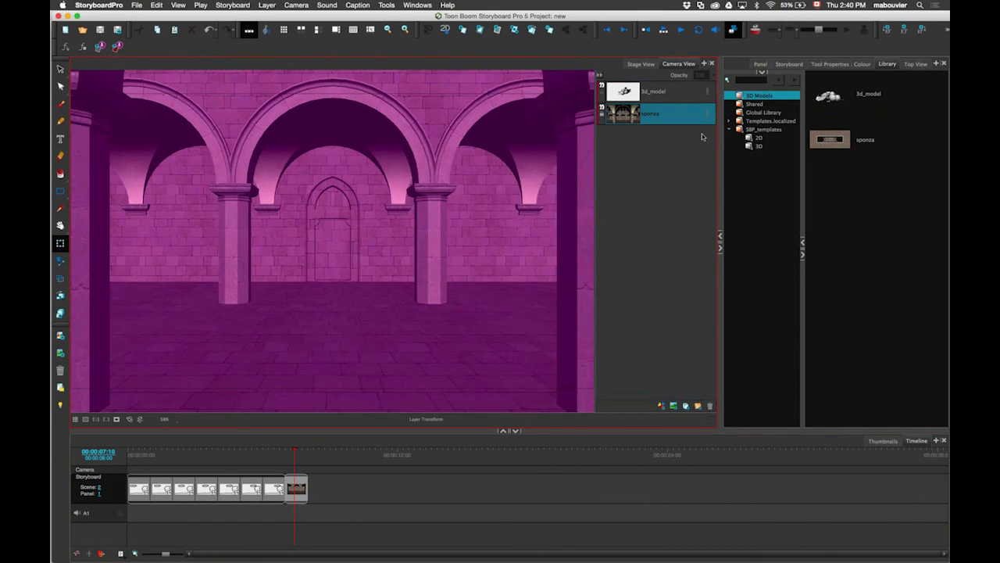
left_click(758, 145)
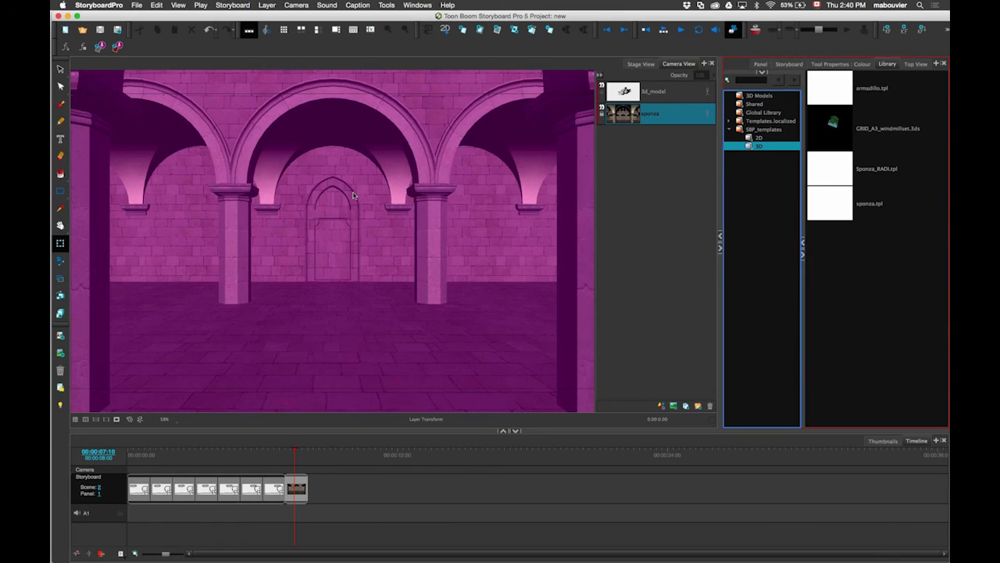
Step: Toggle the camera mask in the Camera View to compare the masked and unmasked framing
left_click(116, 419)
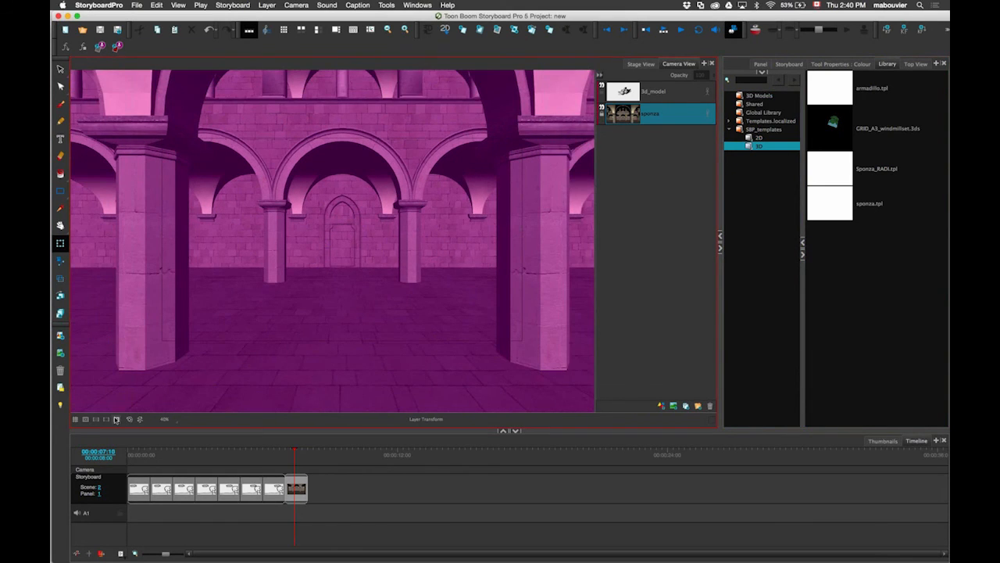
left_click(116, 419)
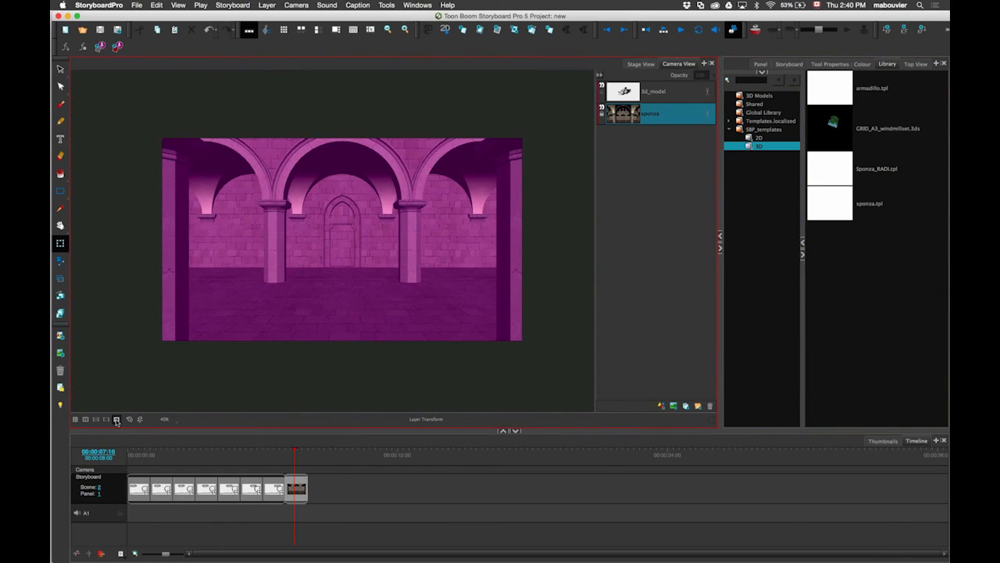
left_click(115, 420)
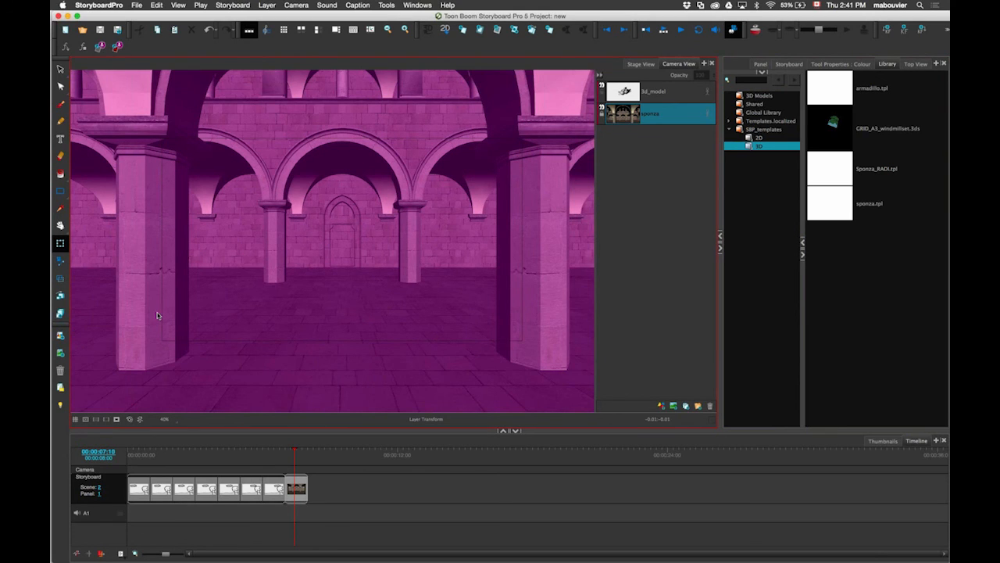
Step: Examine the resolution, field of view and frame rate options in the project properties without changing them
left_click(232, 5)
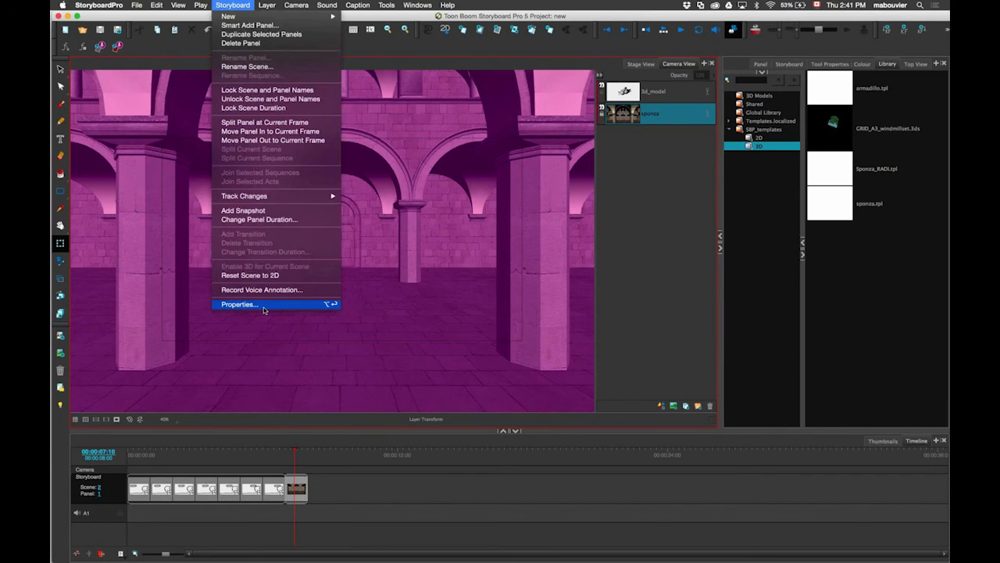
left_click(263, 305)
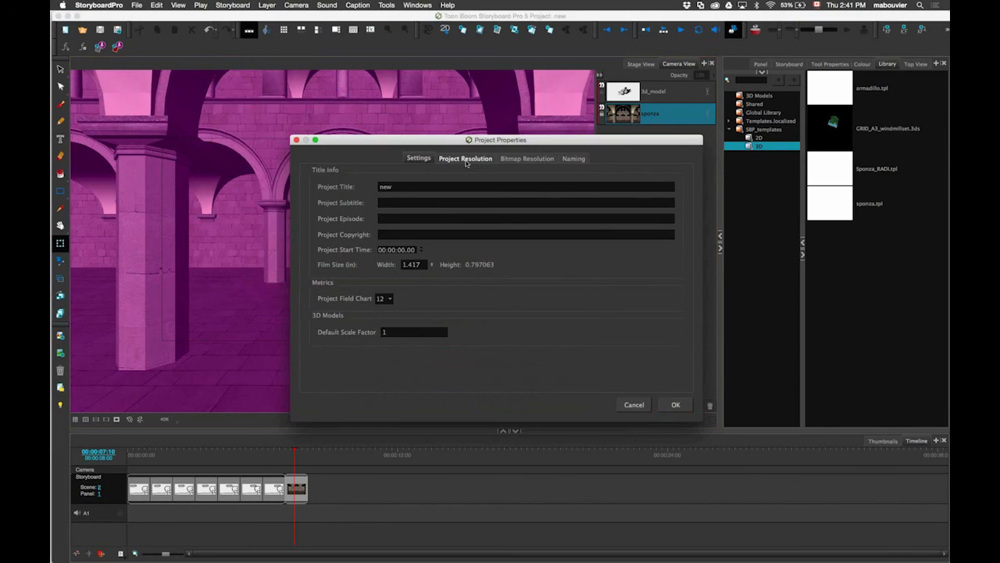
left_click(466, 159)
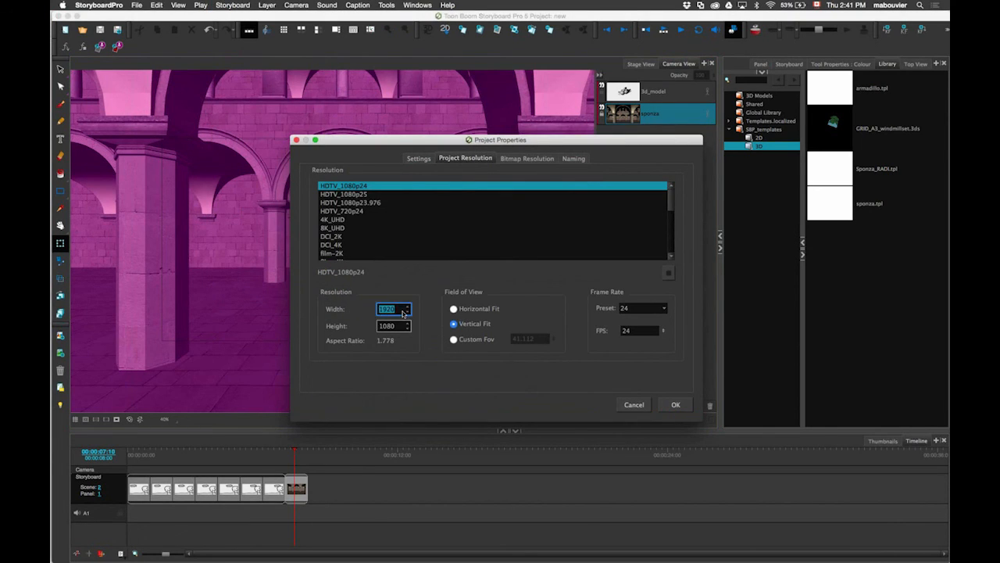
key("Tab")
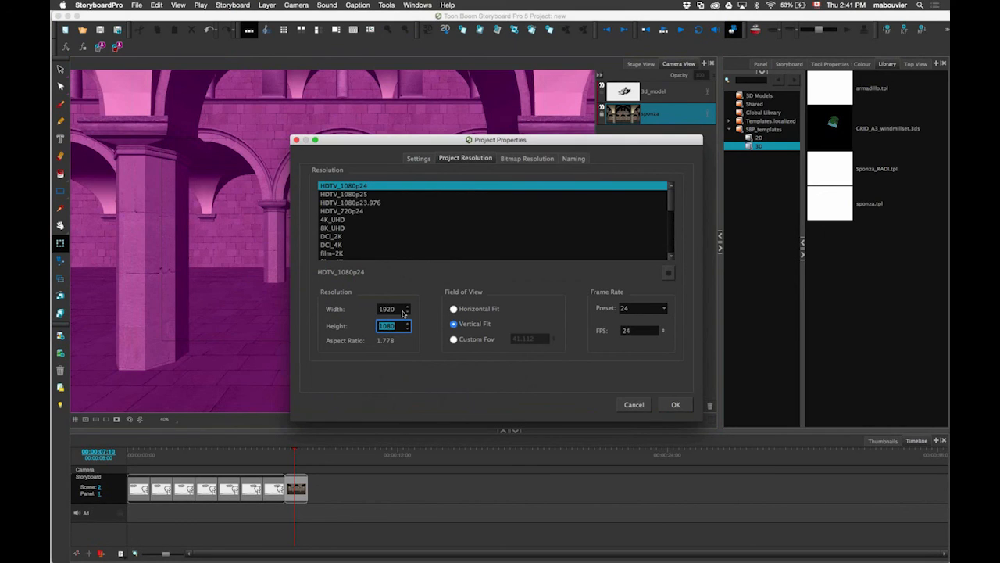
left_click(633, 404)
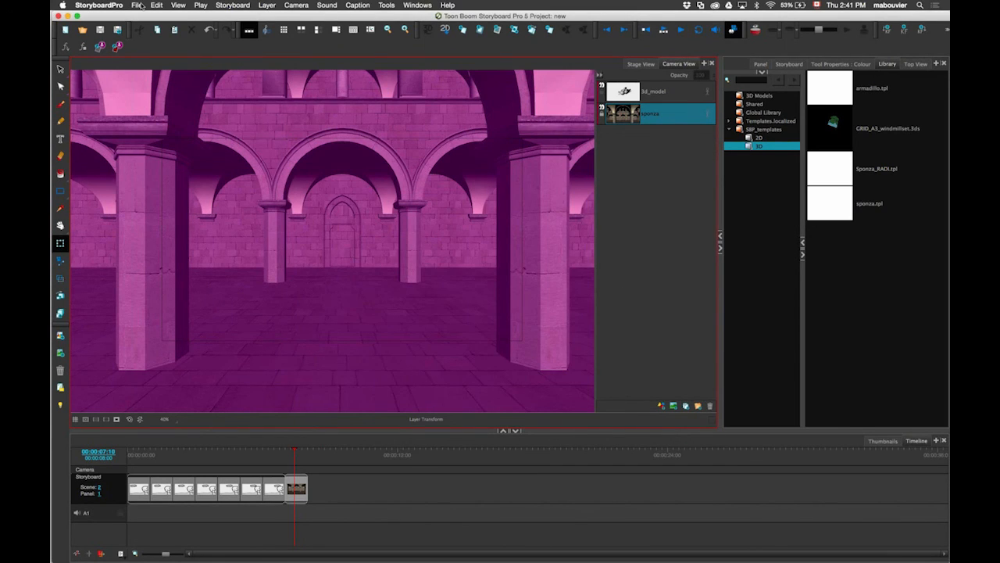
Step: Set a custom project resolution of 2000 width by 1000 height in the project properties
left_click(233, 5)
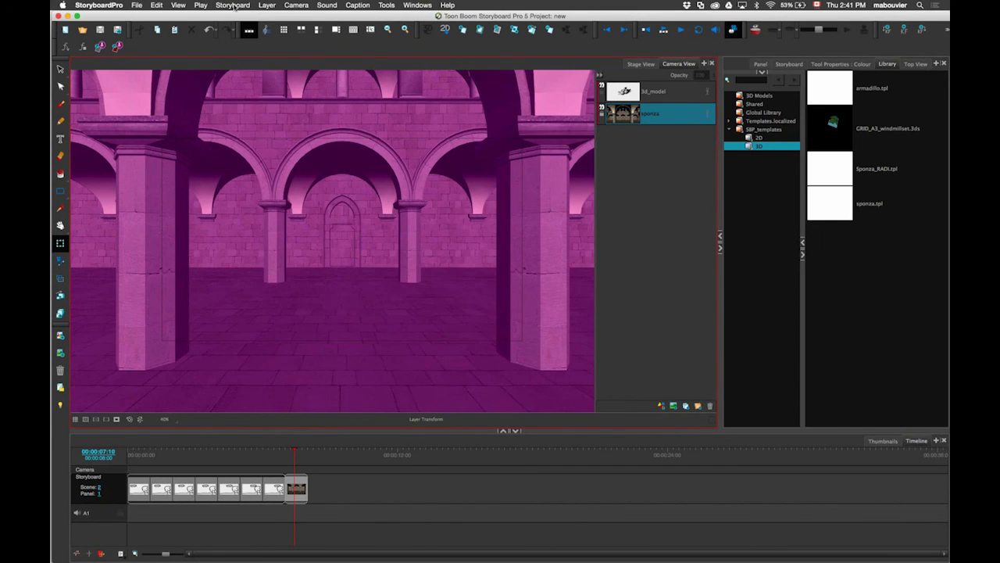
left_click(307, 304)
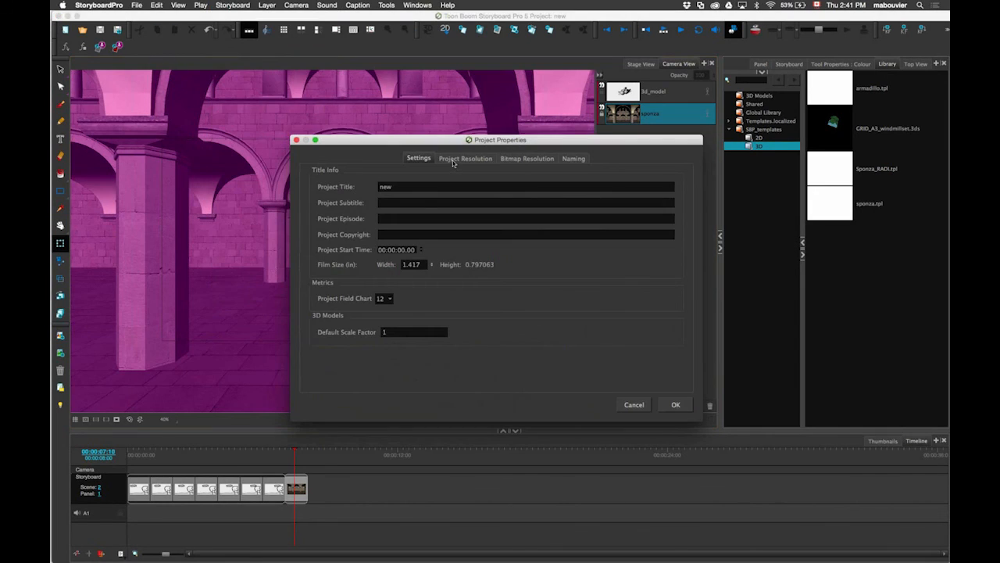
left_click(462, 158)
double_click(388, 309)
type("2000")
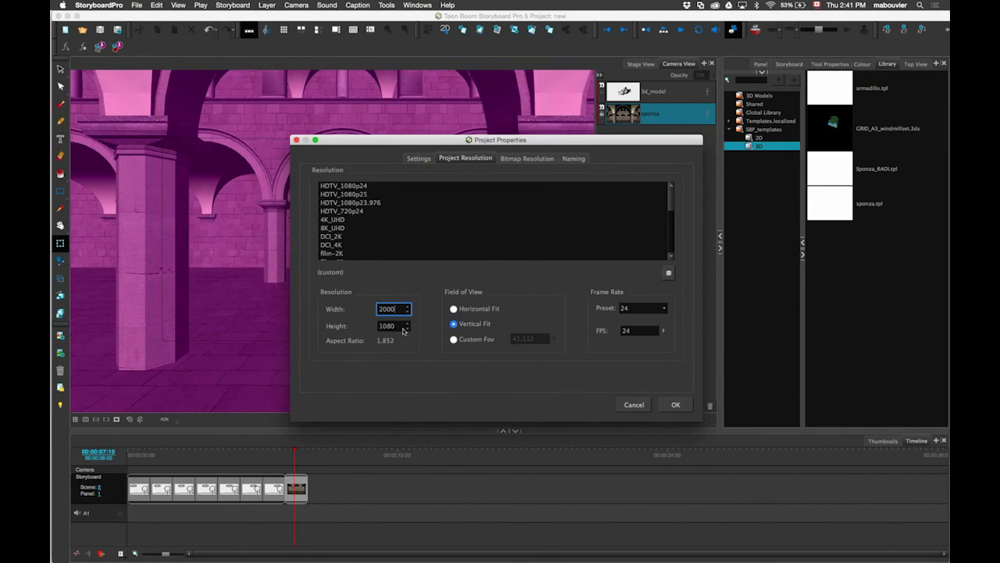
left_click_drag(378, 326, 404, 329)
type("1000")
Step: Save the custom resolution as a preset named 2for1
left_click(668, 275)
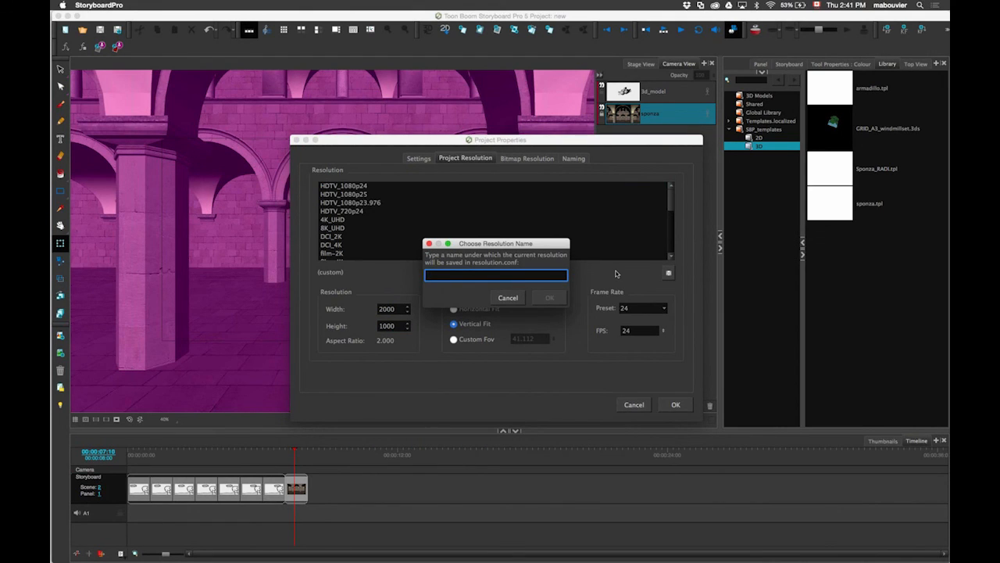
type("21")
type("or1")
key("Return")
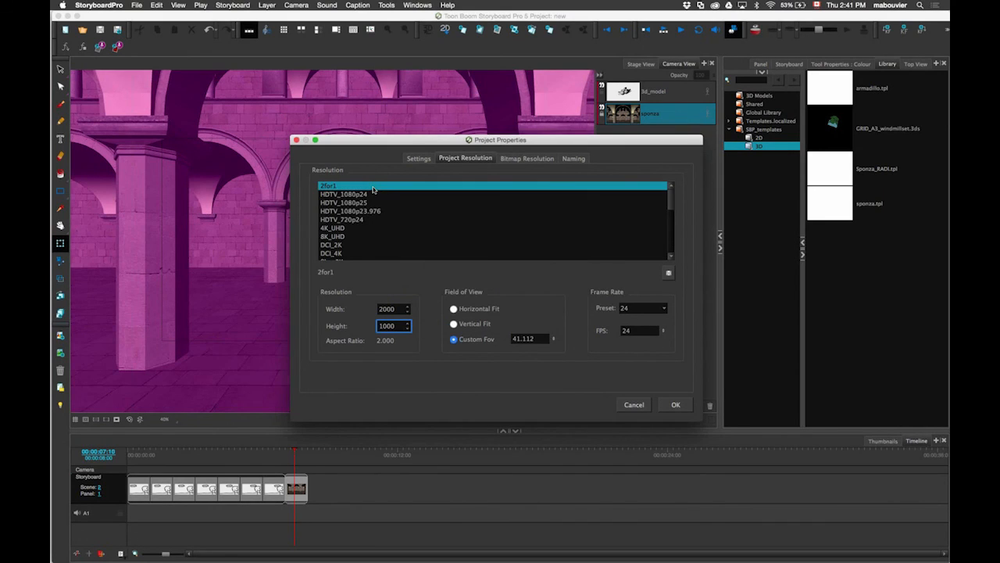
Step: Apply the 2for1 resolution to the project and mask the area outside the camera frame
left_click(374, 188)
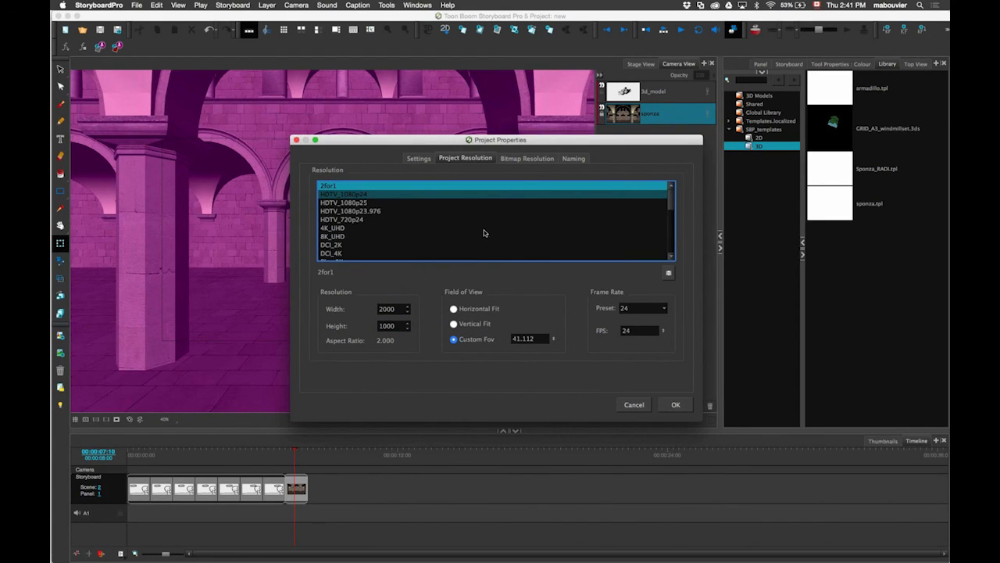
left_click(676, 404)
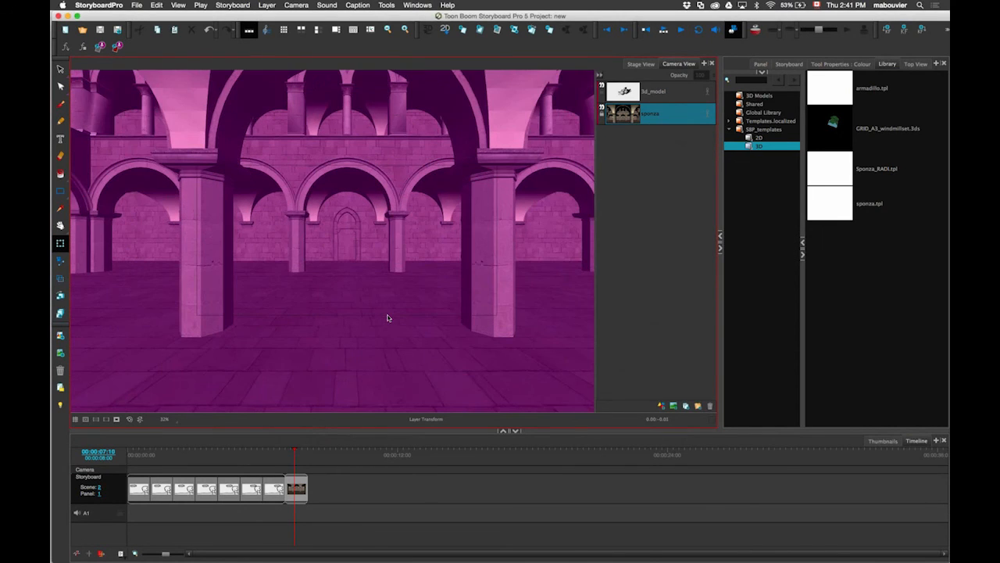
left_click(116, 420)
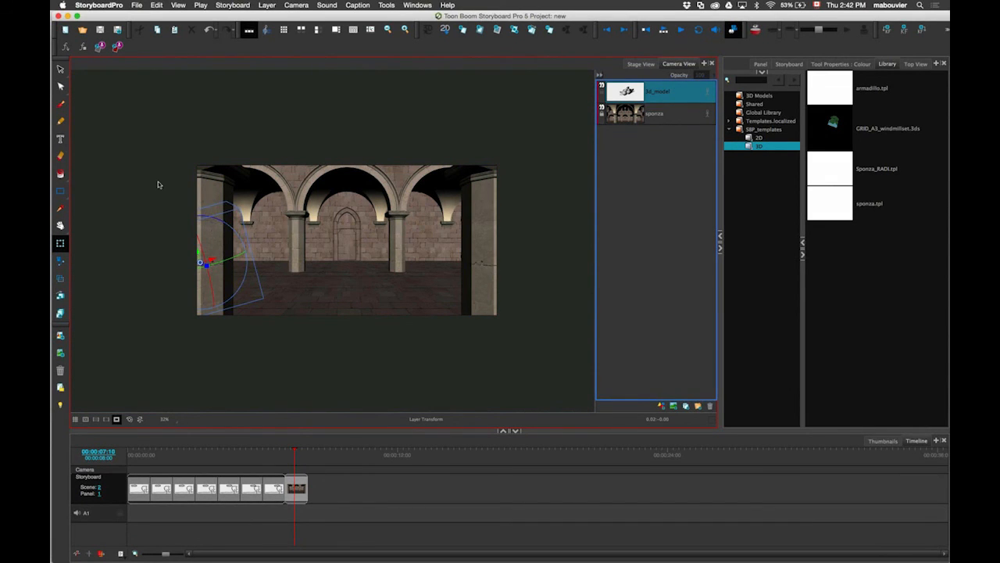
Step: Check the camera size list of a new project for the custom 2for1 preset without creating the project
left_click(137, 4)
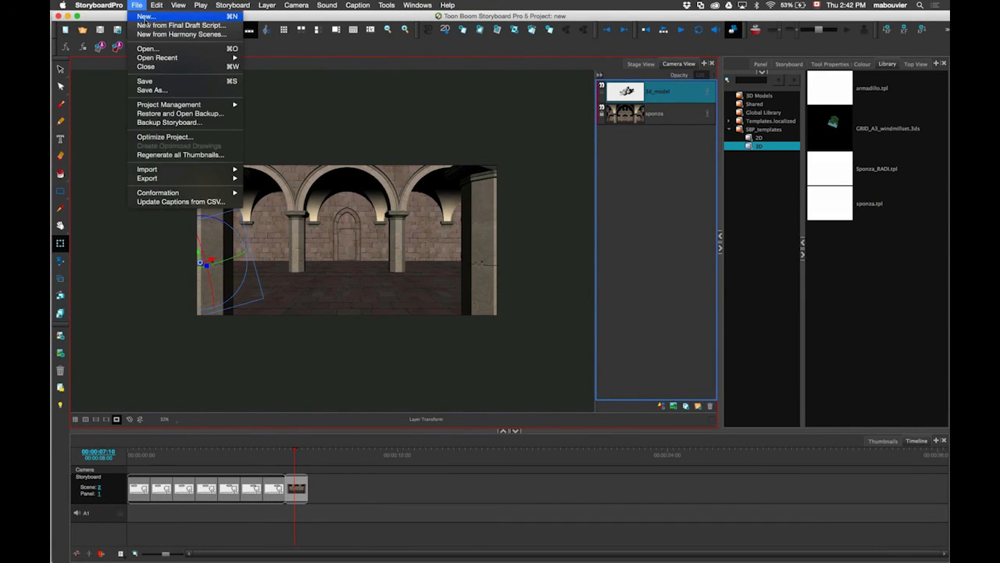
left_click(144, 16)
left_click(515, 271)
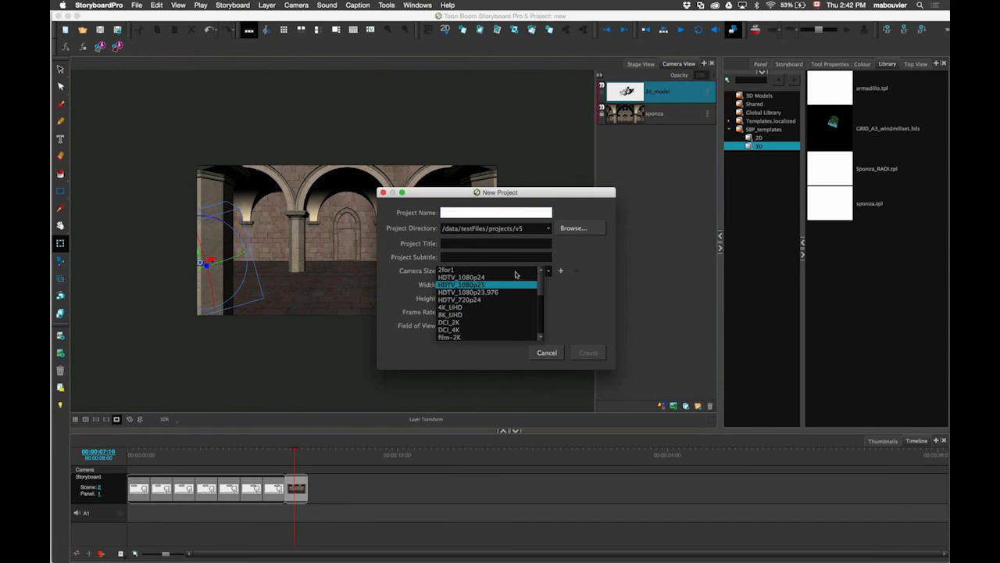
left_click(515, 270)
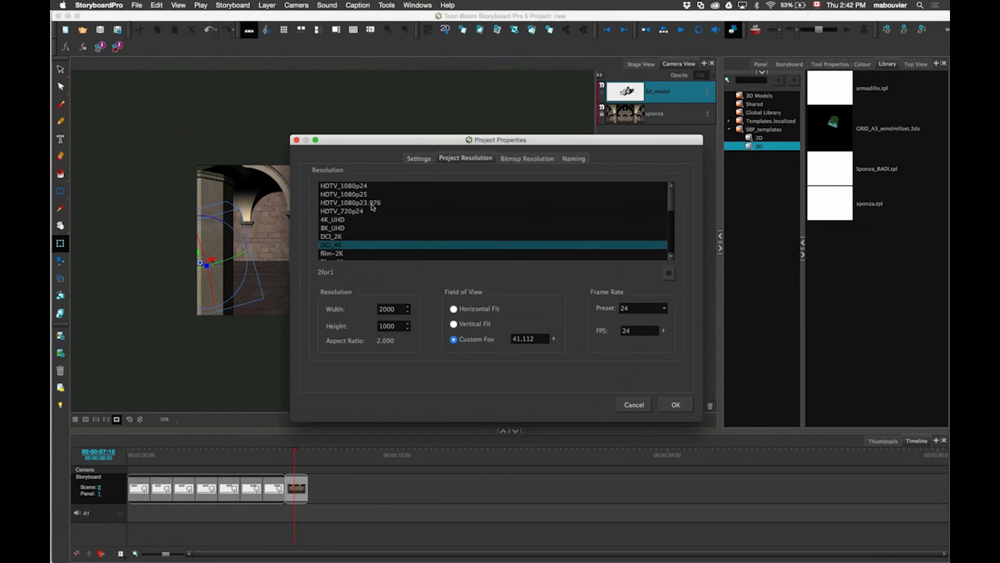
Step: Apply the HDTV_720p24 resolution preset to the project and enlarge the camera frame in the Camera View
left_click(372, 205)
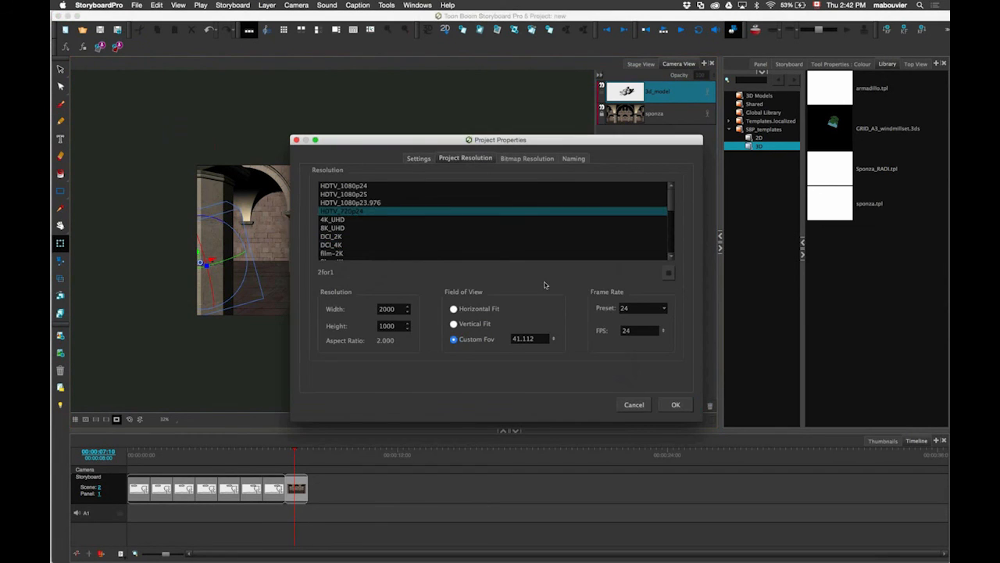
left_click(676, 405)
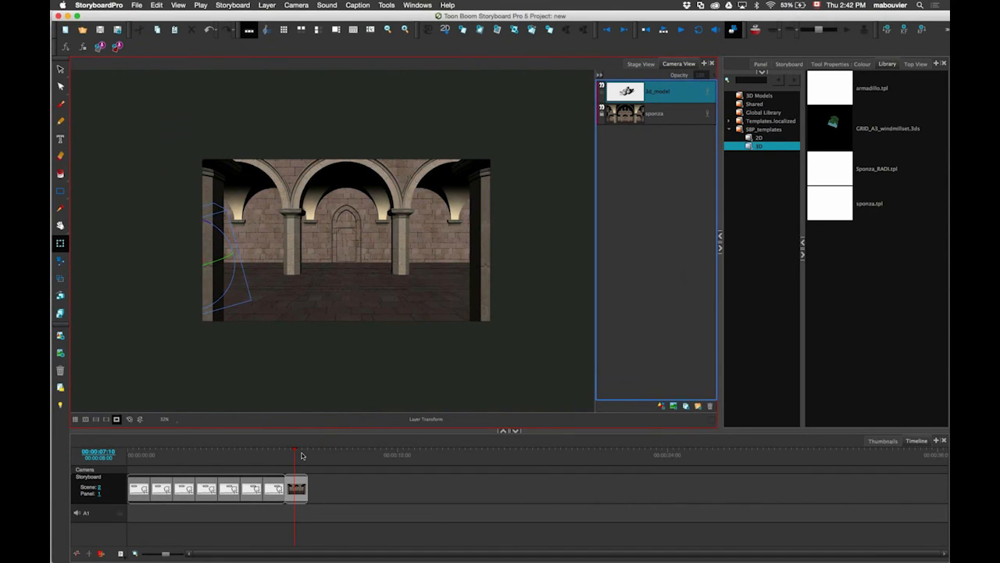
left_click(300, 455)
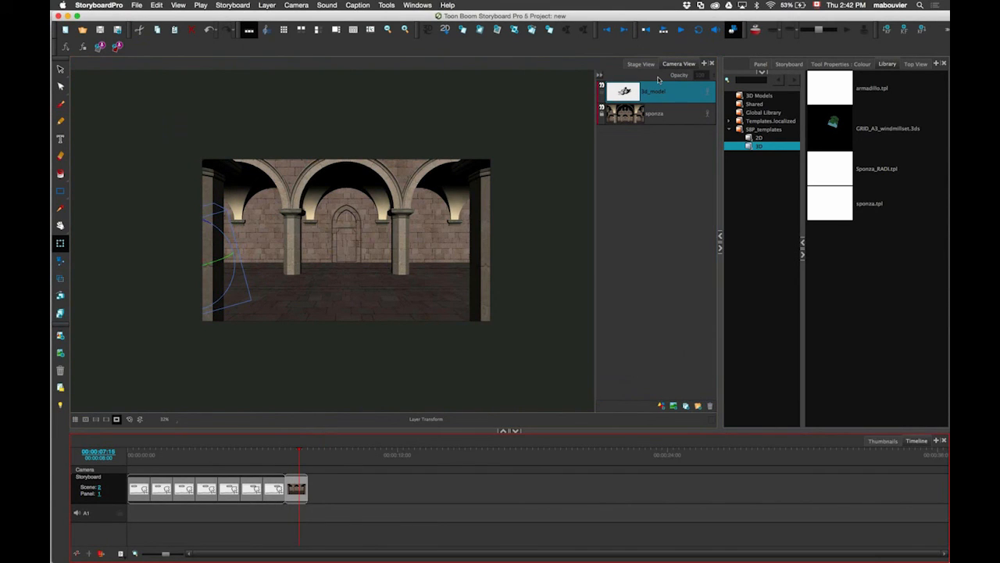
left_click(395, 219)
key("shift+m")
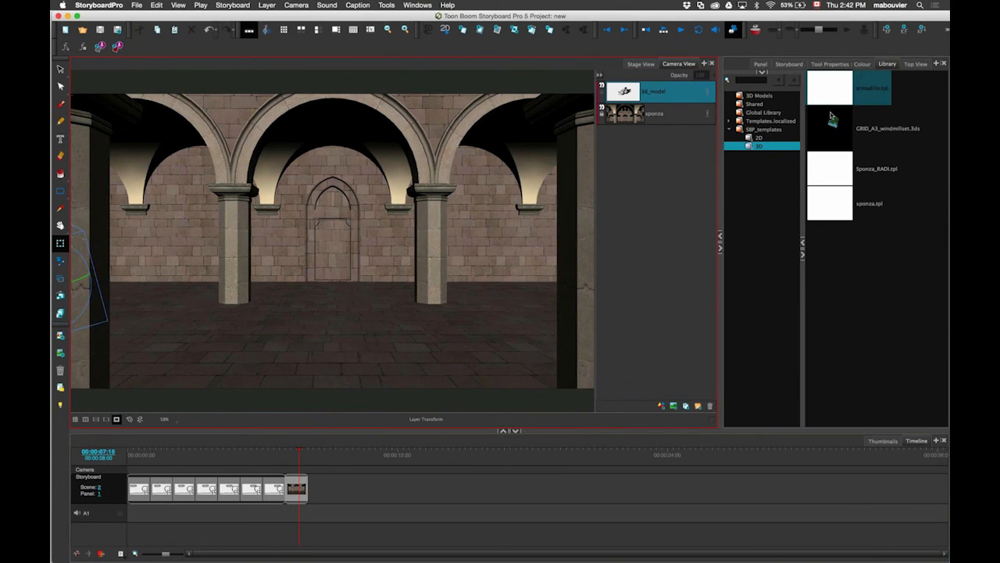
Step: Select the sponza layer with the Camera tool active and examine the set and the camera from outside in the Stage View
left_click_drag(833, 117, 230, 195)
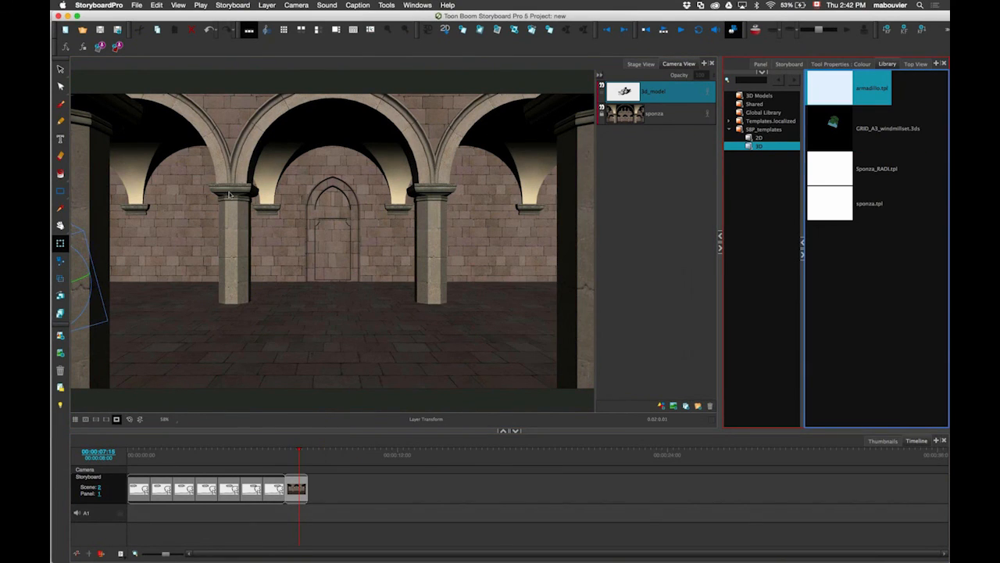
left_click(62, 260)
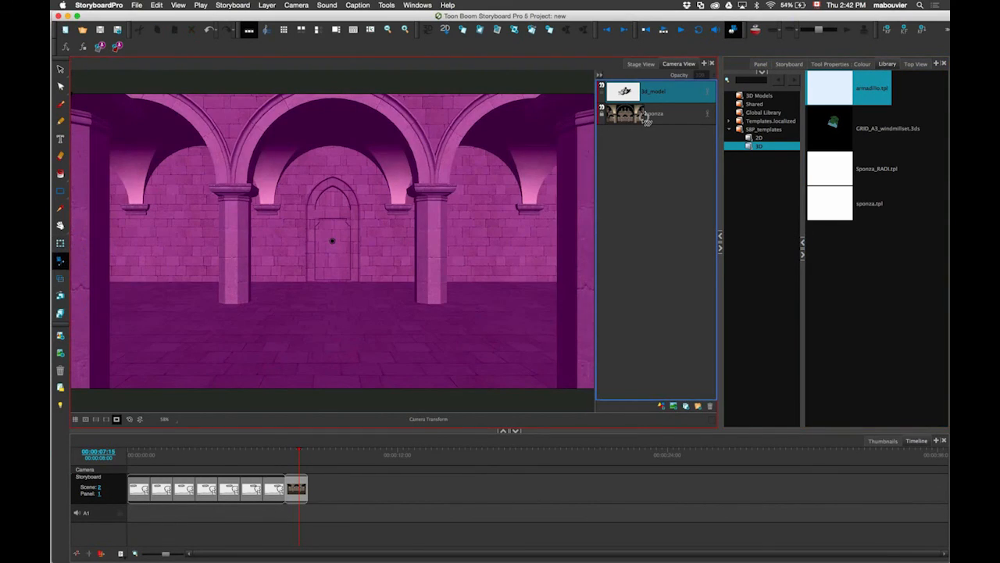
left_click(646, 117)
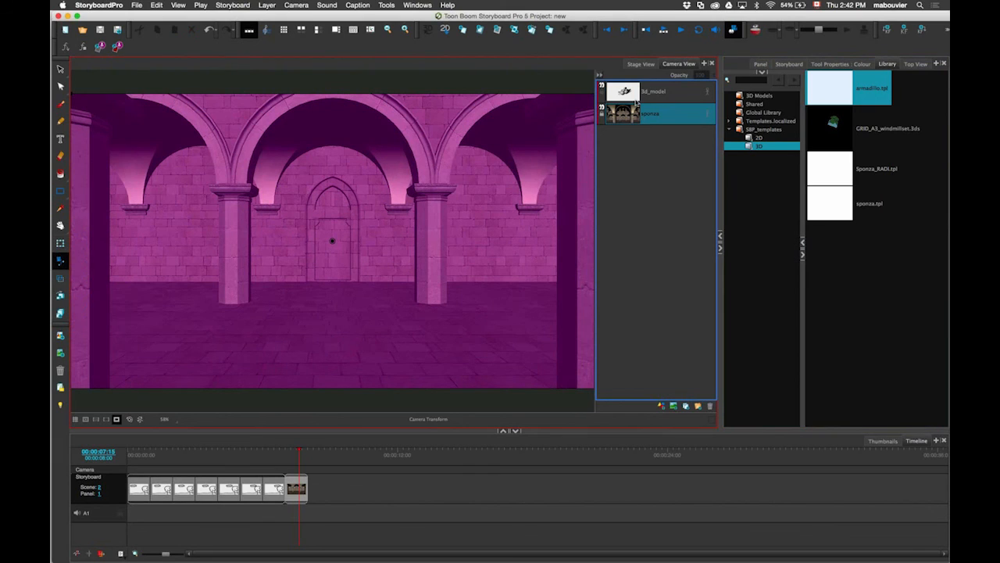
left_click(641, 64)
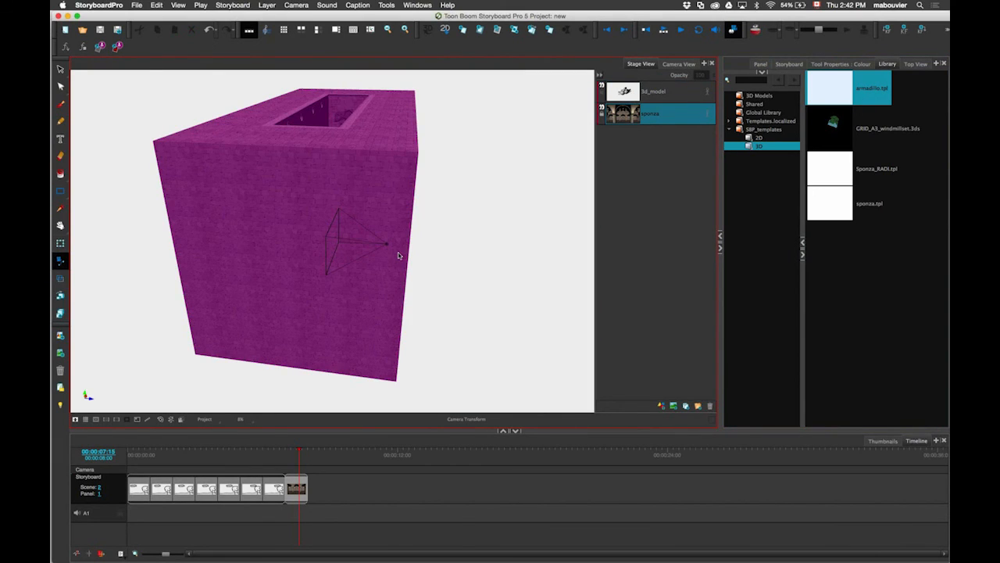
left_click_drag(381, 249, 377, 270)
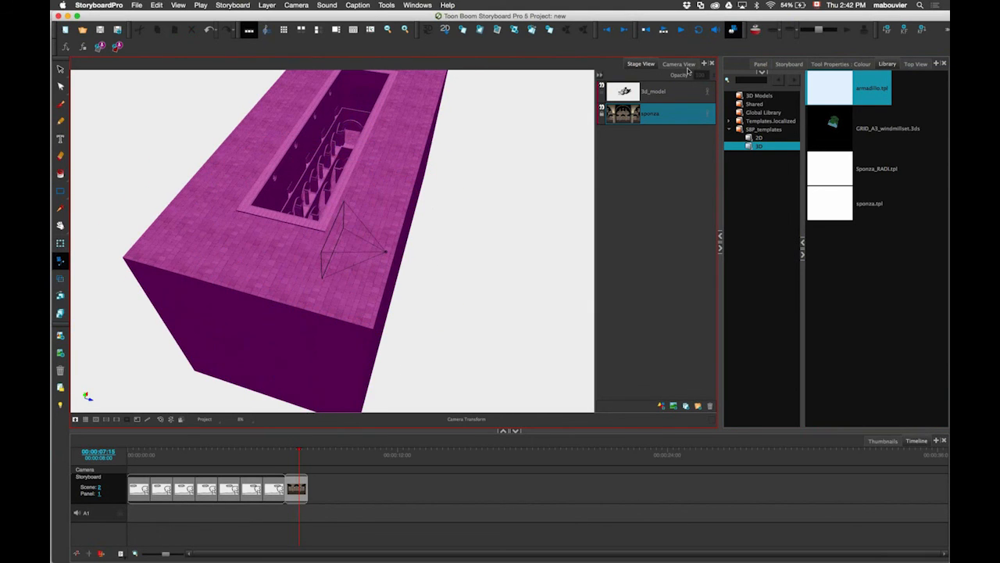
left_click(679, 64)
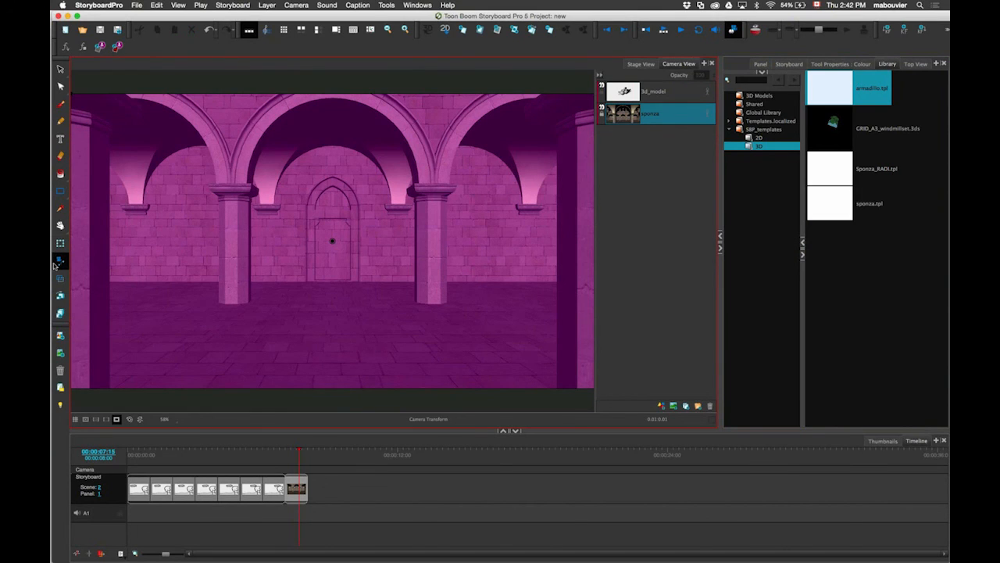
Step: Reposition the camera in front of the arched wall and make 3d_model the current layer
left_click_drag(372, 219, 329, 241)
scroll(329, 241, "down", 2)
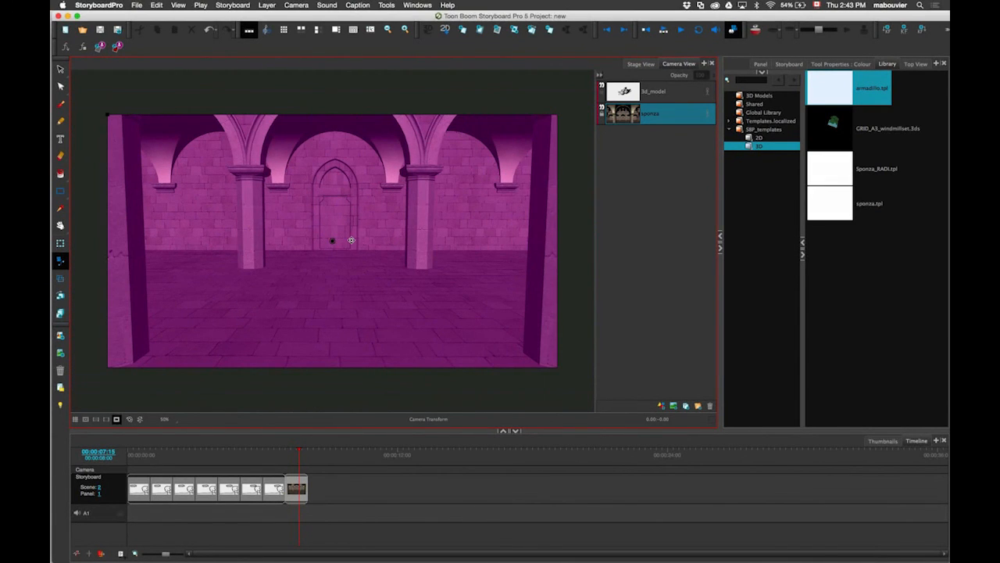
mouse_move(352, 241)
left_mouse_down()
mouse_move(310, 241)
mouse_move(351, 252)
left_mouse_up()
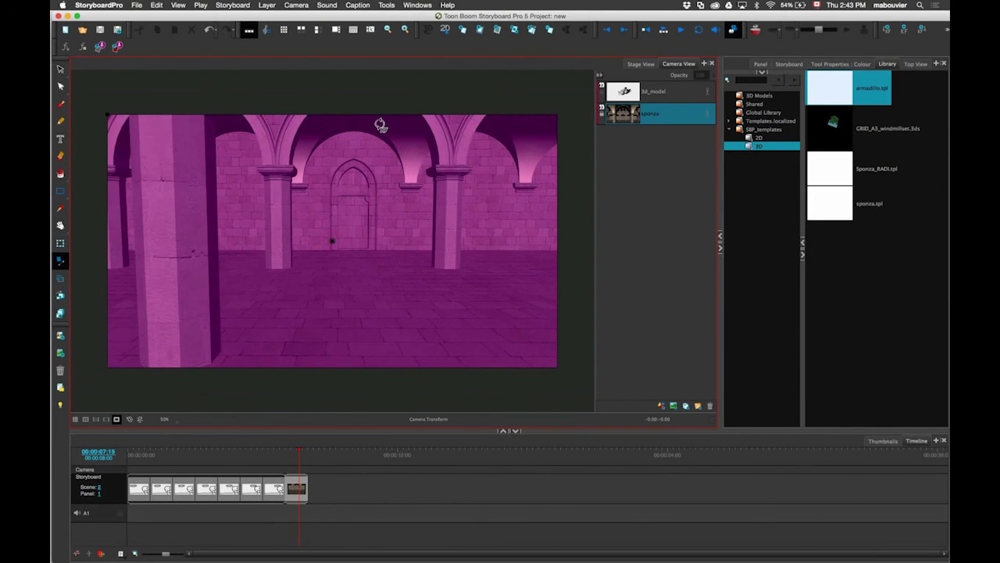
left_click(653, 93)
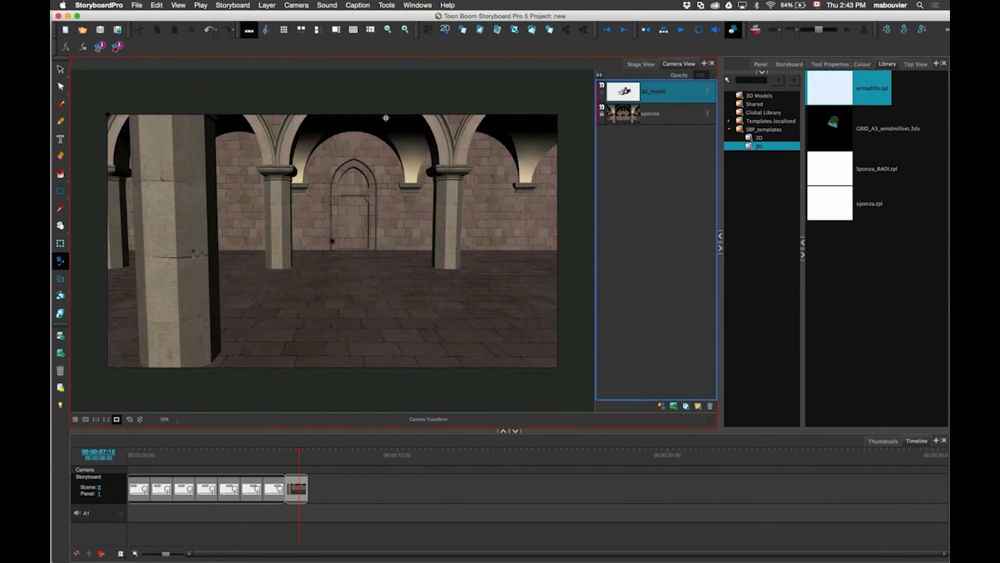
left_click_drag(447, 114, 400, 112)
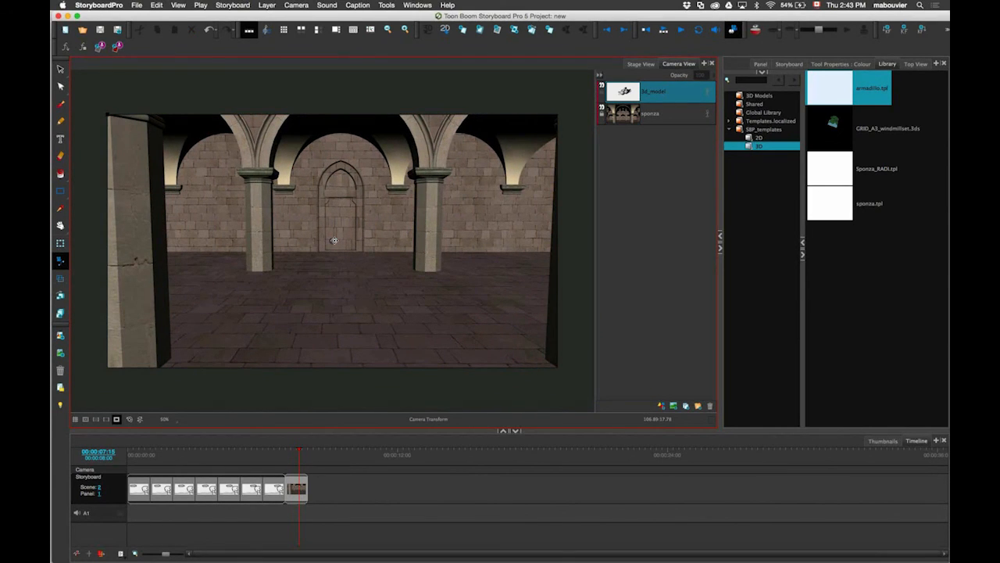
Step: Turn and move the camera to look straight down the hall between the two rows of columns
left_click_drag(334, 240, 266, 231)
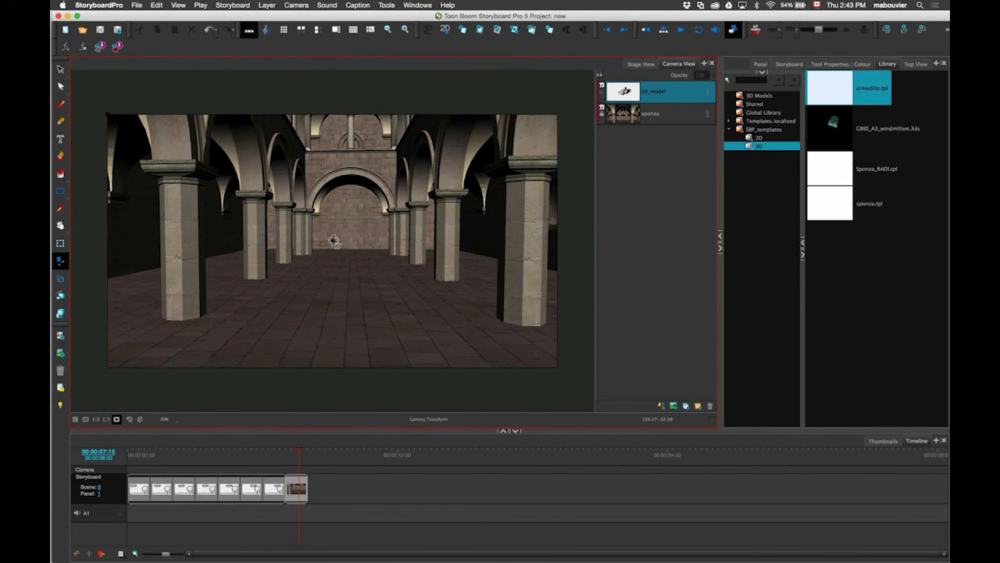
left_click_drag(330, 242, 344, 236)
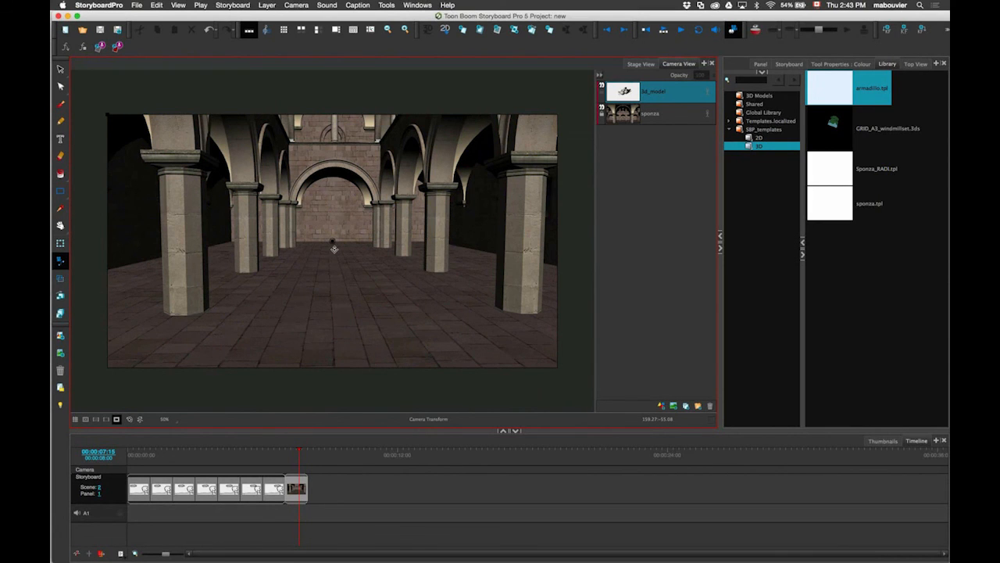
left_click_drag(335, 257, 349, 236)
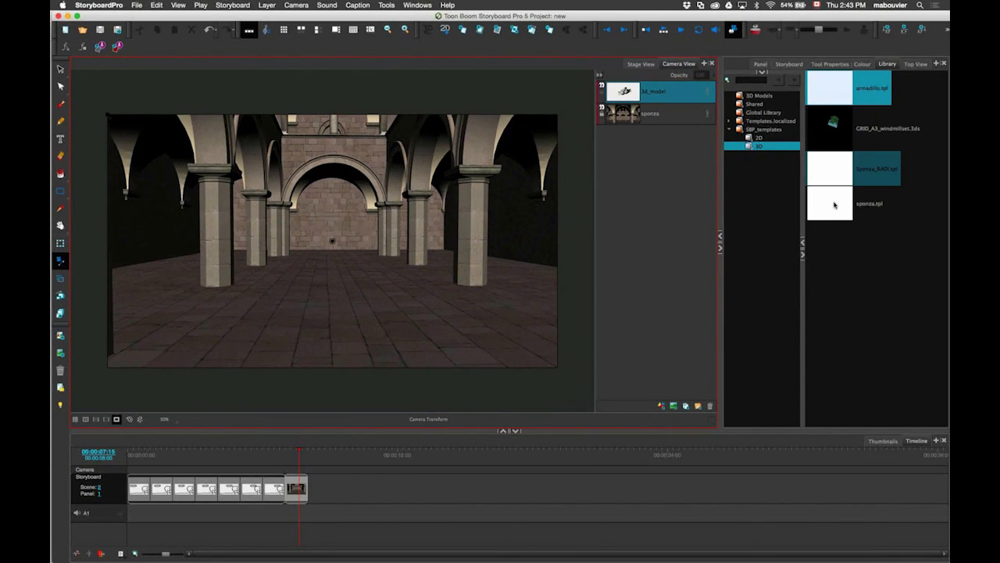
Step: Add the armadillo template to the scene, scale it to about 0.65, rotate it about 35 degrees and place it mid-hall
left_click_drag(838, 207, 368, 236)
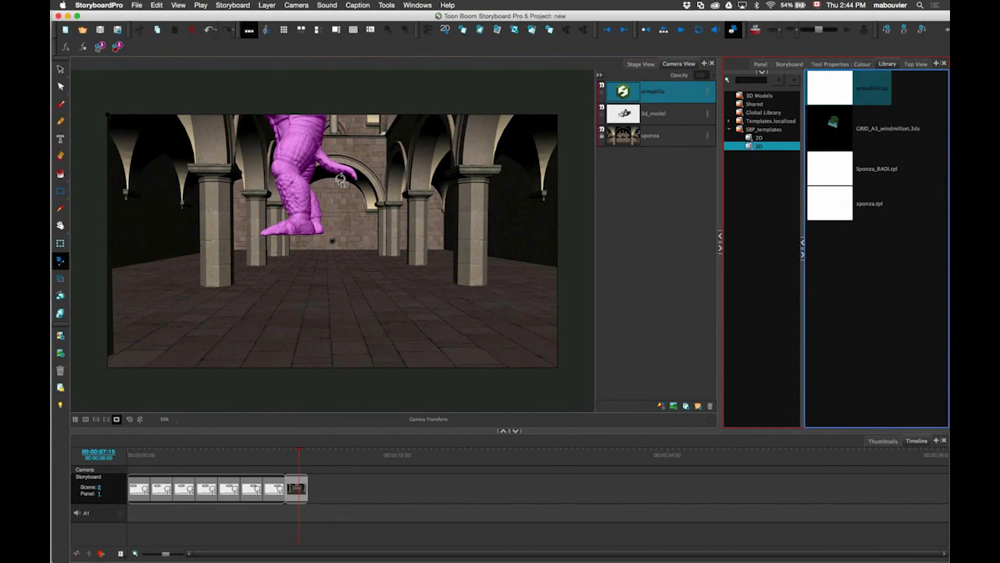
left_click(60, 243)
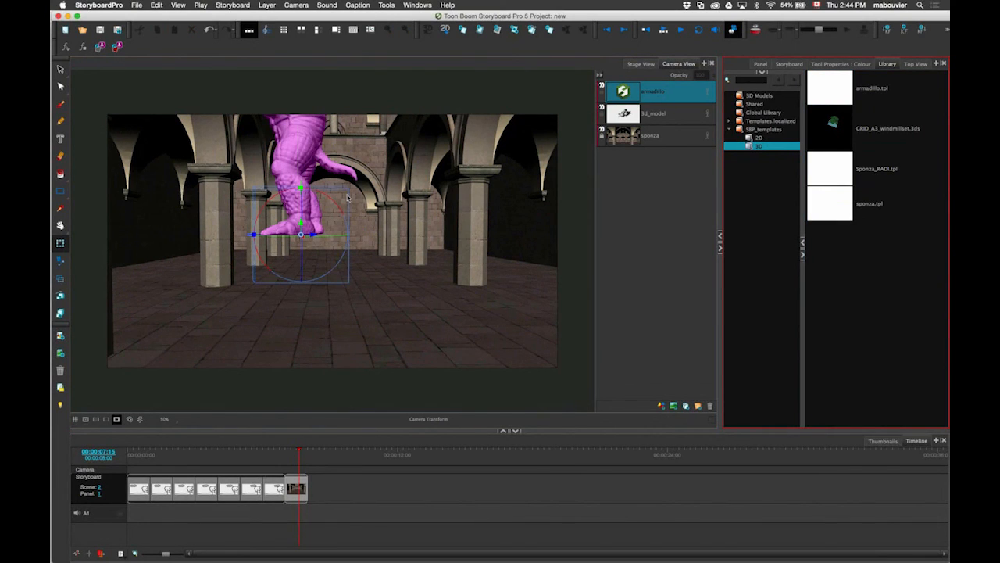
left_click_drag(338, 201, 331, 208)
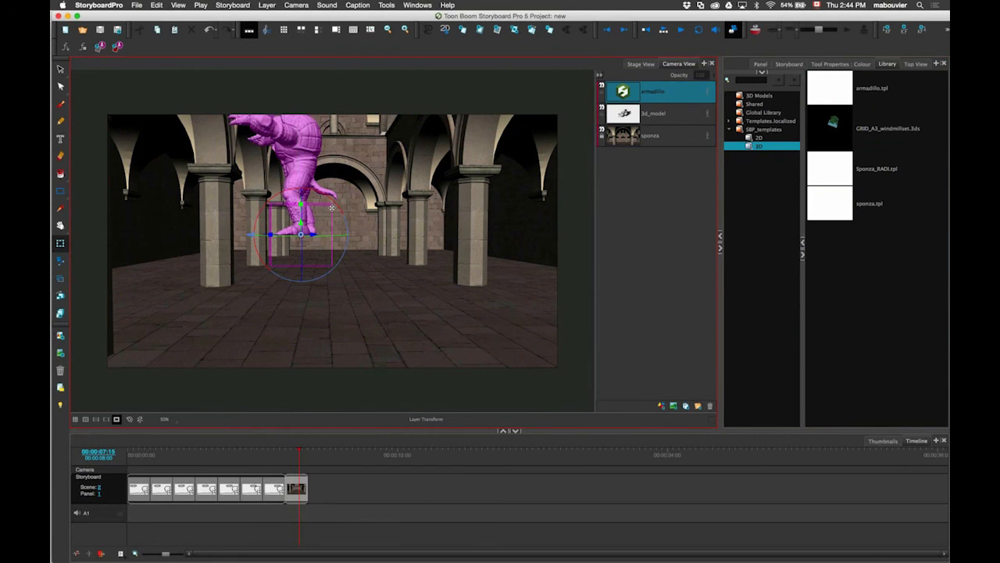
left_click_drag(331, 208, 334, 179)
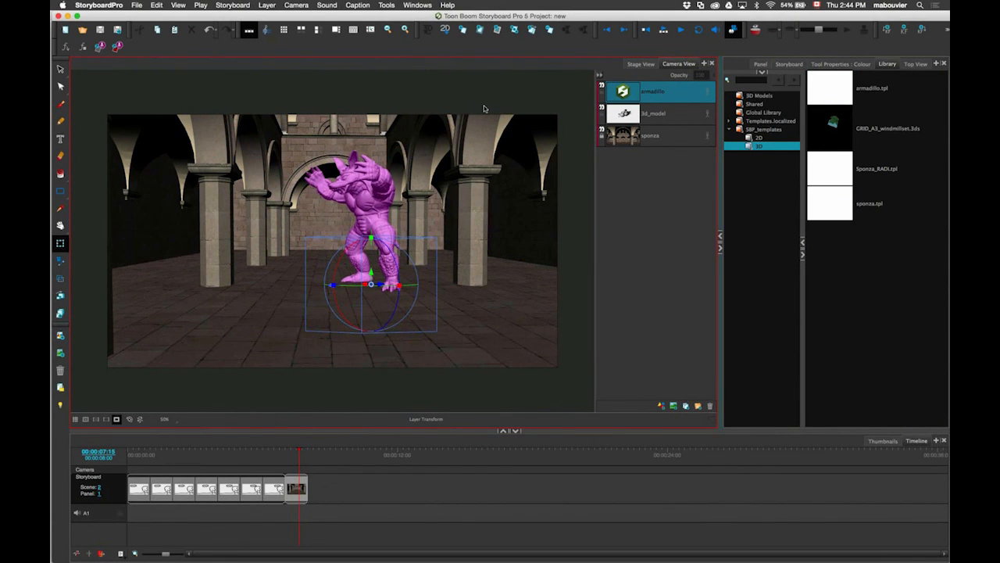
Step: Snap the armadillo to the ground, repeating the snap after moving the model to each of two new positions
left_click(840, 63)
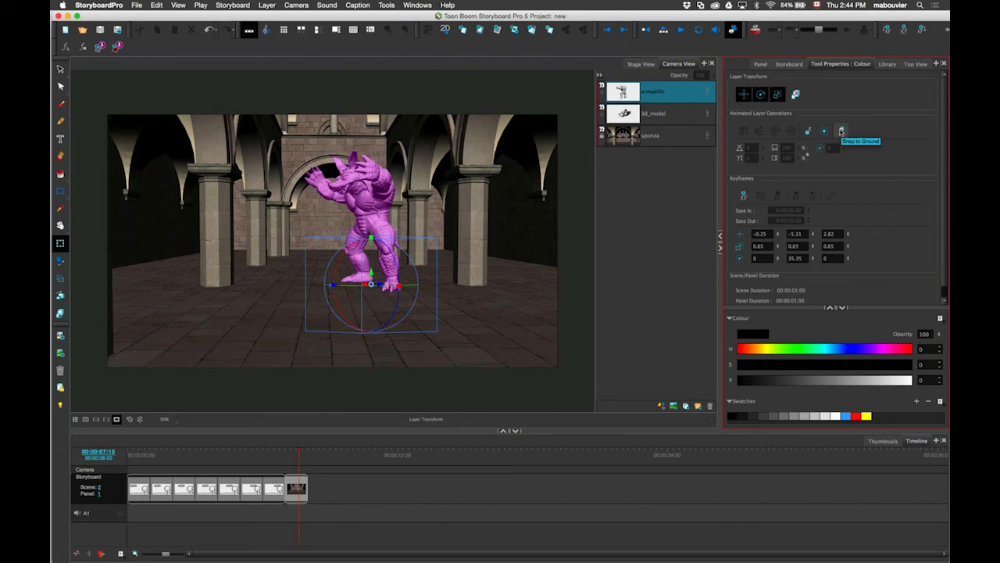
left_click(842, 132)
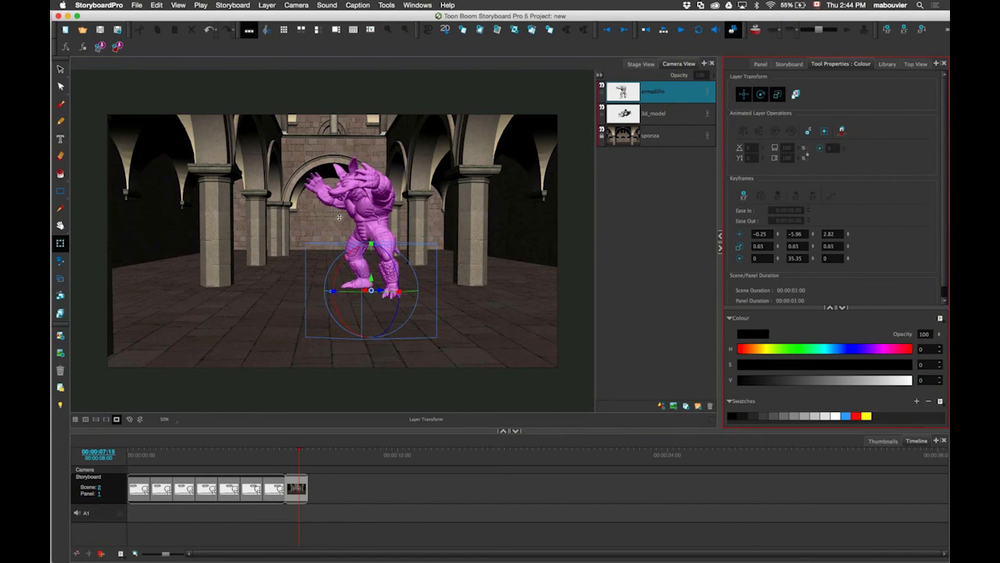
left_click_drag(339, 217, 282, 158)
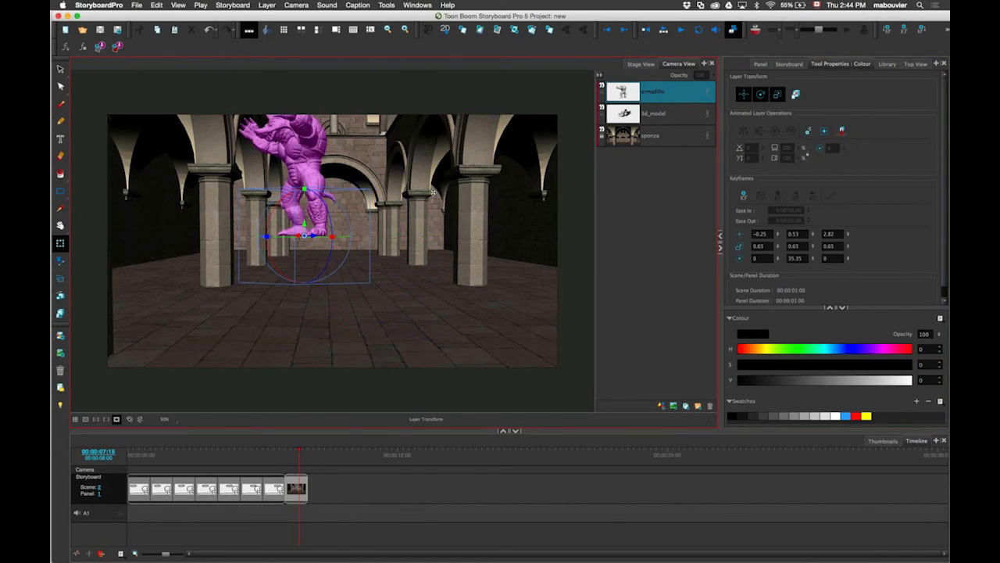
left_click(842, 132)
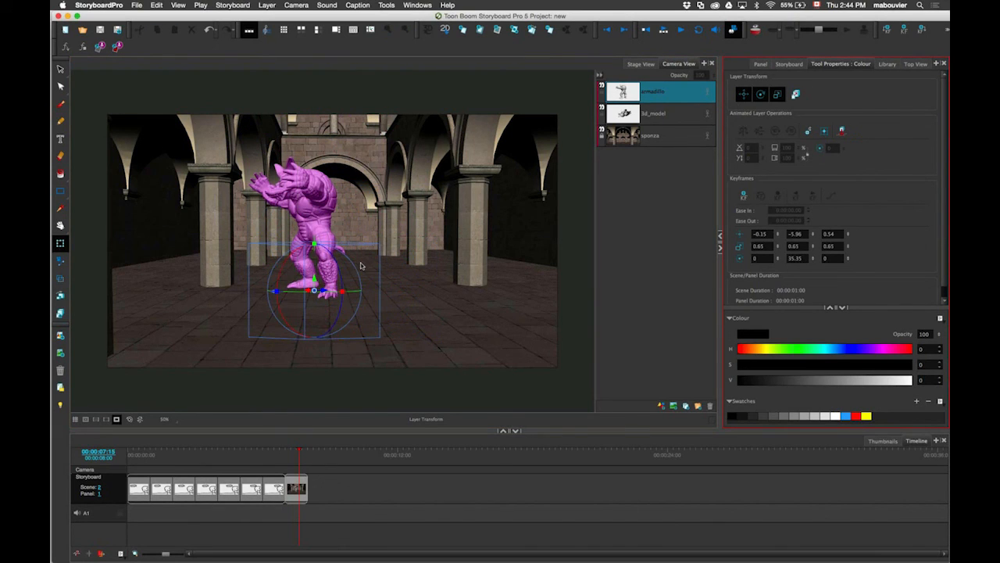
left_click_drag(361, 263, 402, 216)
left_click(841, 132)
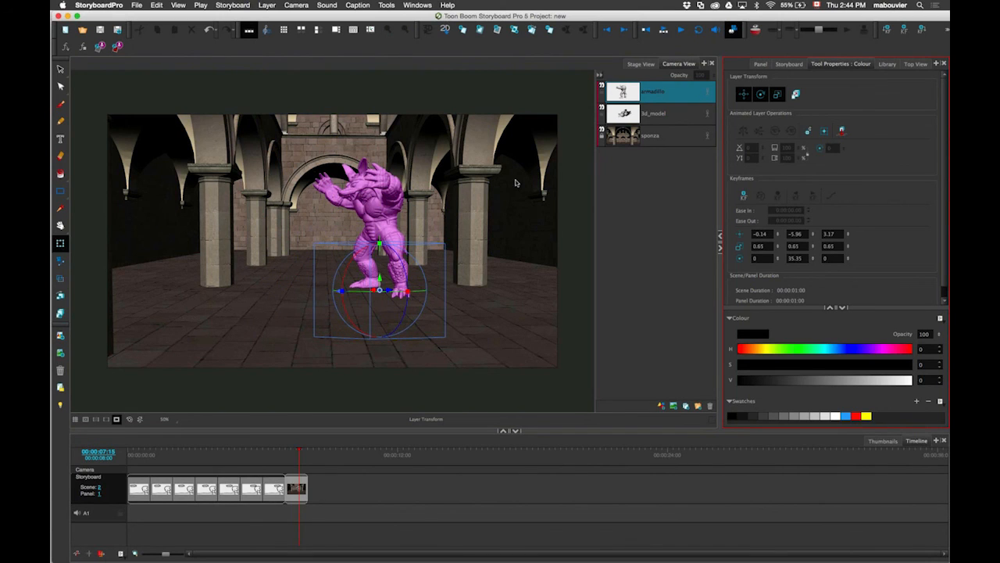
Step: Turn on surface snapping, turn off rotation for the Layer Transform tool, and slide the armadillo along the floor beyond the near right-hand column
left_click(797, 94)
left_click(760, 94)
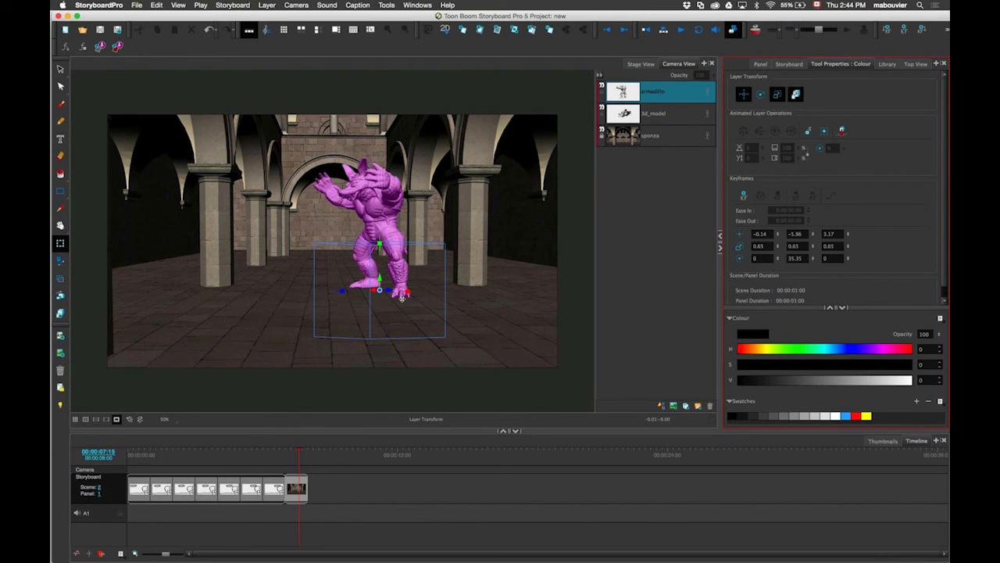
left_click_drag(402, 297, 544, 292)
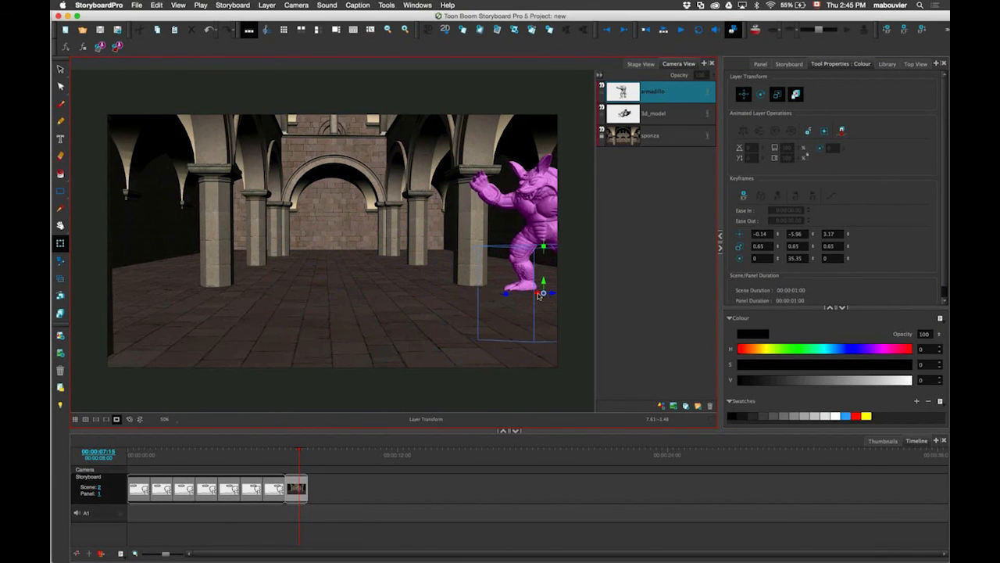
Step: Rotate the camera toward the armadillo so the whole model is in frame between the columns
left_click(61, 261)
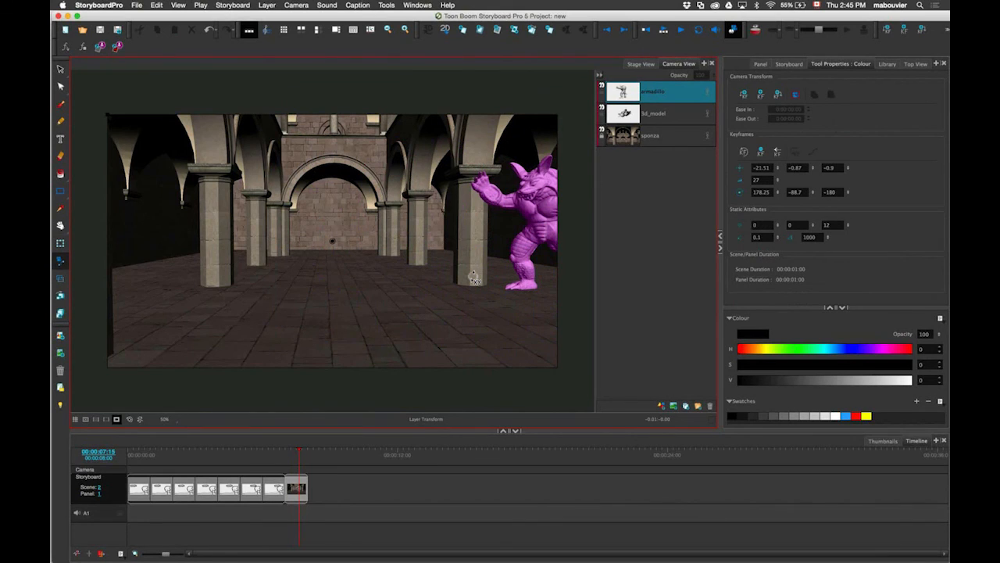
left_click_drag(473, 279, 381, 294)
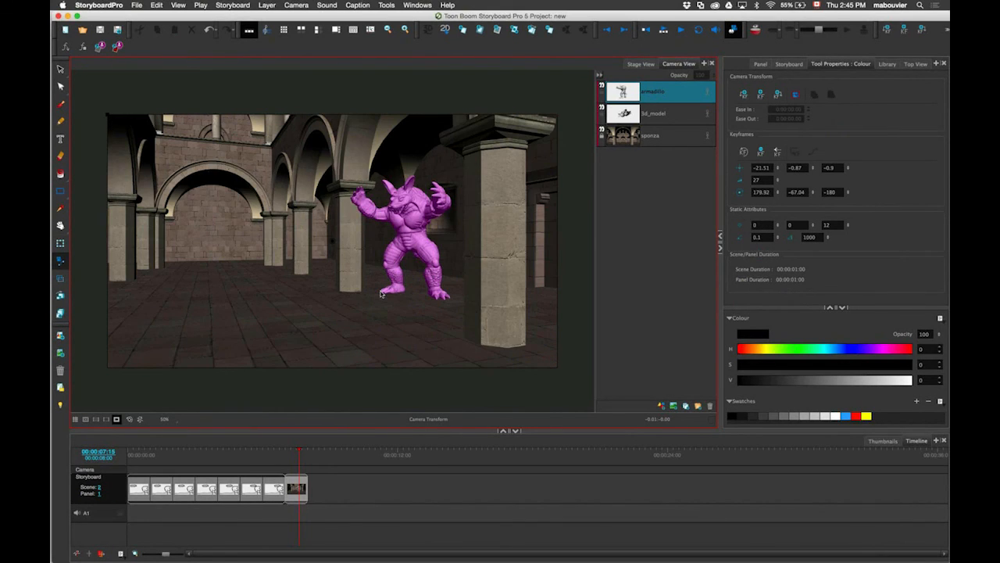
Step: Slide the armadillo along the floor between the two nearest columns and turn rotation back on for the Layer Transform tool
left_click(61, 243)
mouse_move(433, 292)
left_mouse_down()
mouse_move(468, 283)
mouse_move(443, 295)
left_mouse_up()
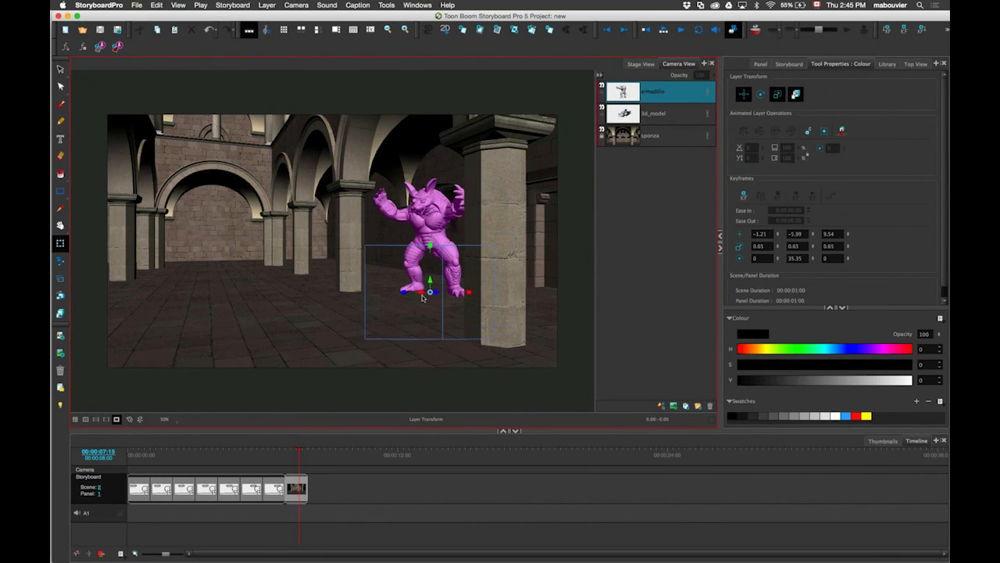
left_click(760, 95)
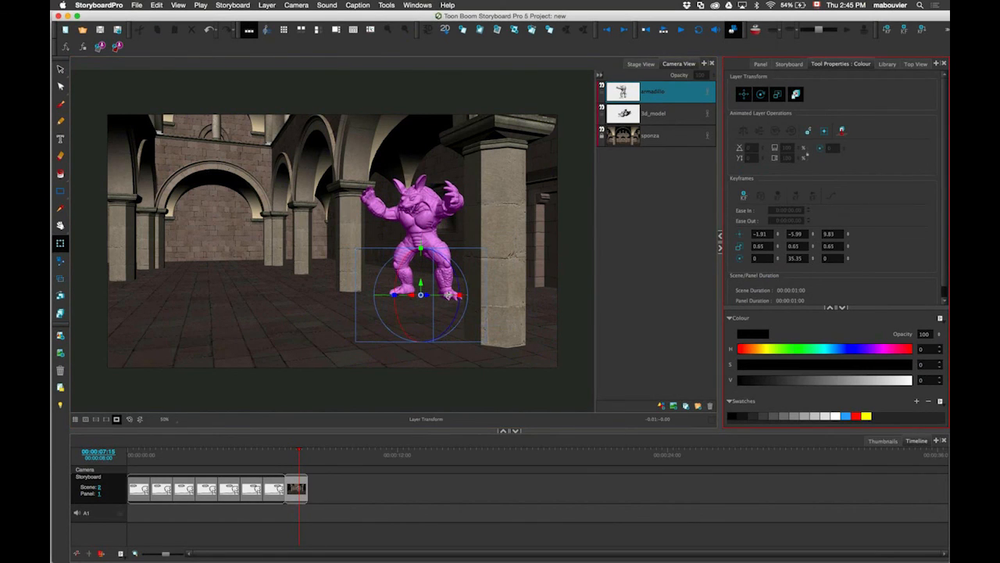
Step: Rotate the armadillo to about 23.49 degrees on its vertical axis and add a camera keyframe at the start of the panel
left_click_drag(448, 296, 431, 297)
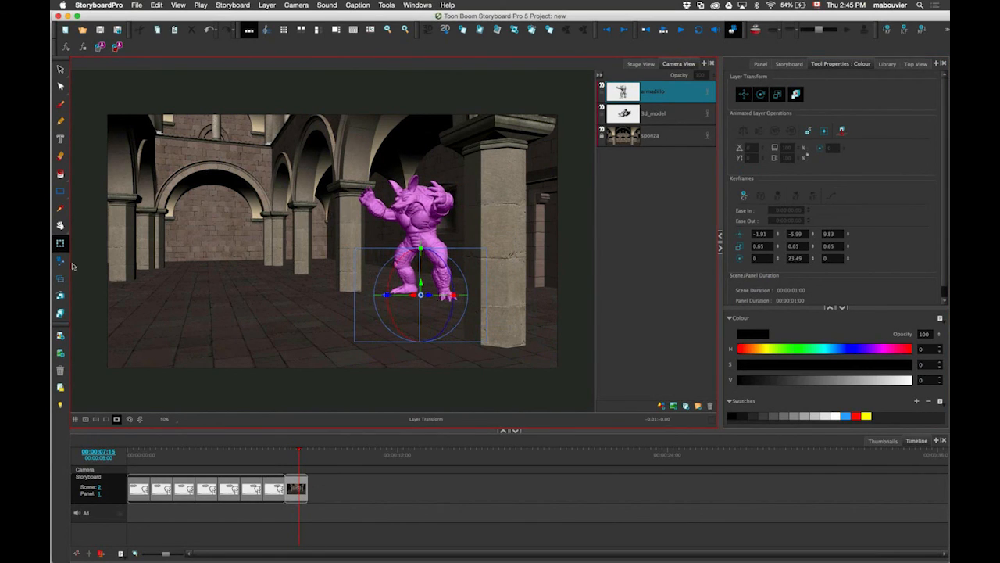
left_click(60, 261)
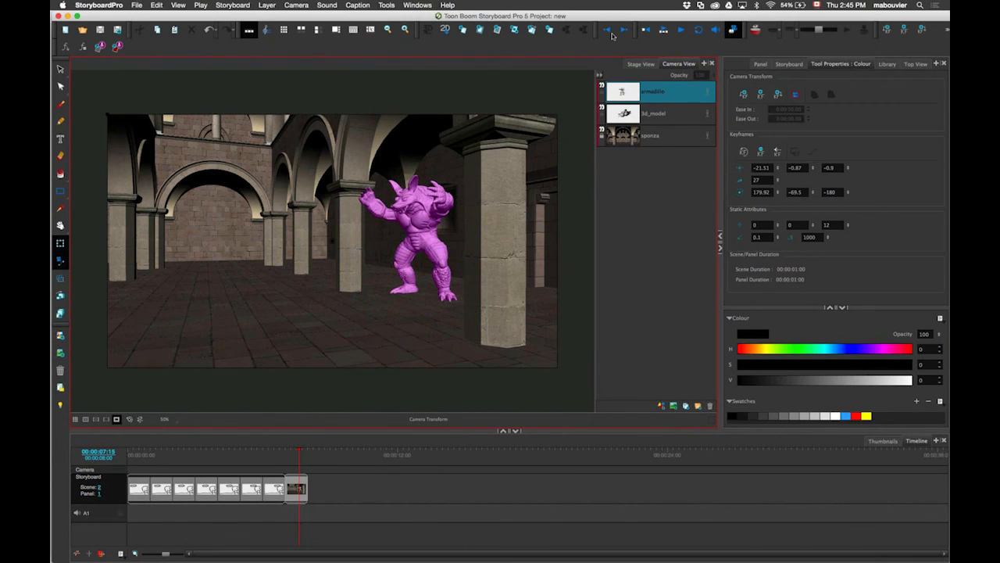
left_click(608, 31)
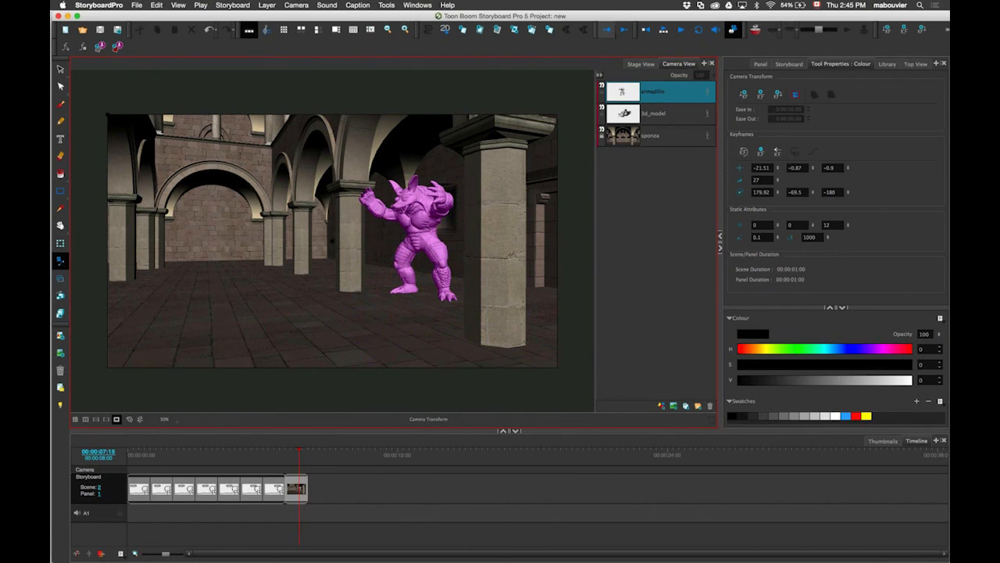
left_click(743, 95)
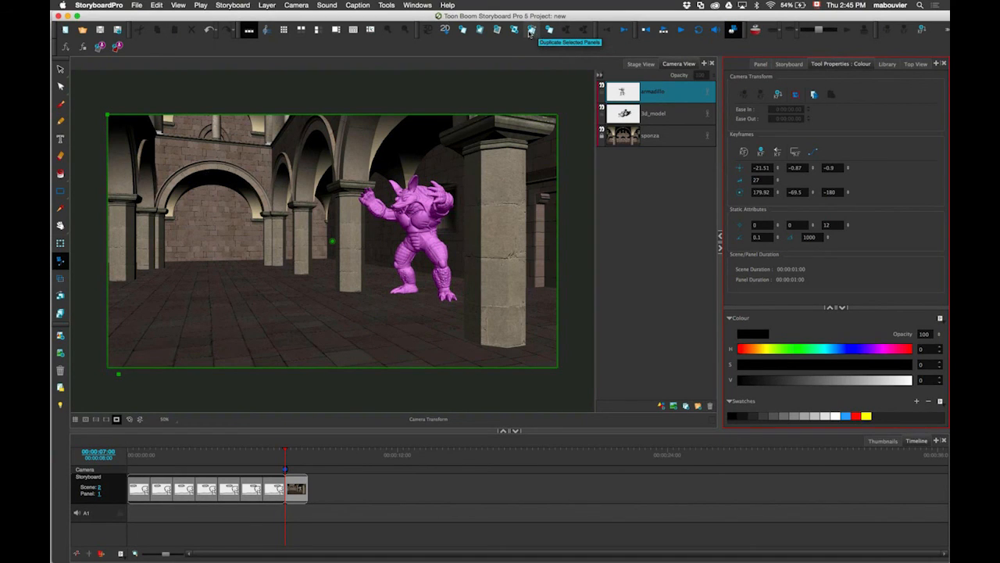
Step: Duplicate the panel and, with rotation off for the Layer Transform tool, slide the armadillo along the floor into the left foreground
left_click(530, 33)
left_click(60, 243)
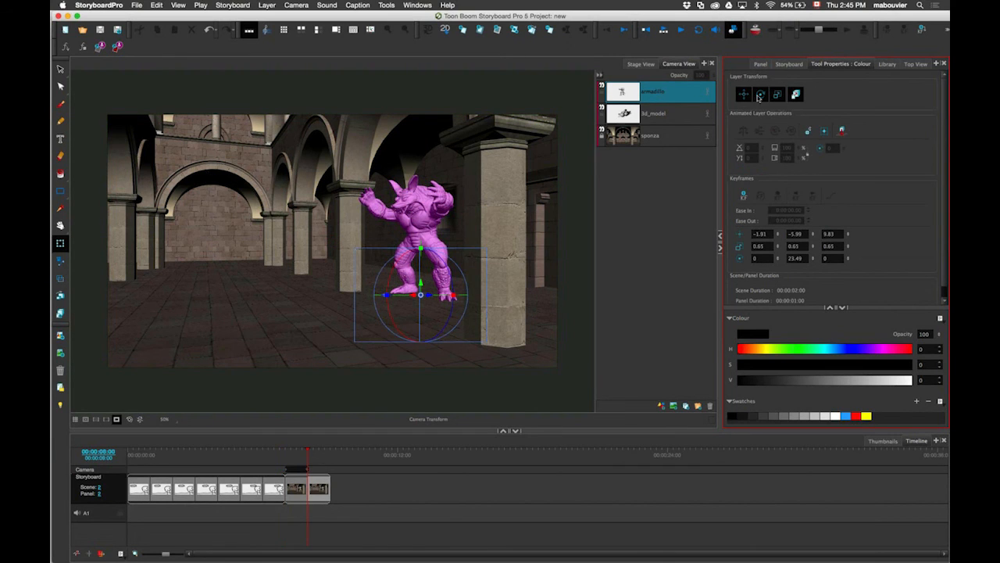
left_click(761, 95)
left_click_drag(434, 300, 283, 349)
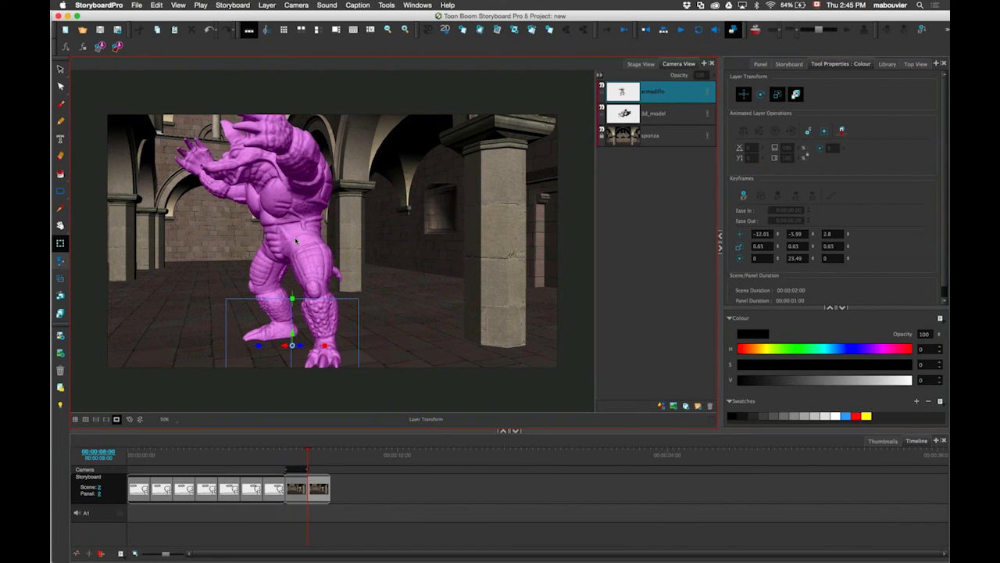
Step: Reposition the camera in the duplicated panel so the whole armadillo is framed between the two rows of columns
left_click(61, 261)
left_click_drag(336, 241, 532, 31)
key("super+z")
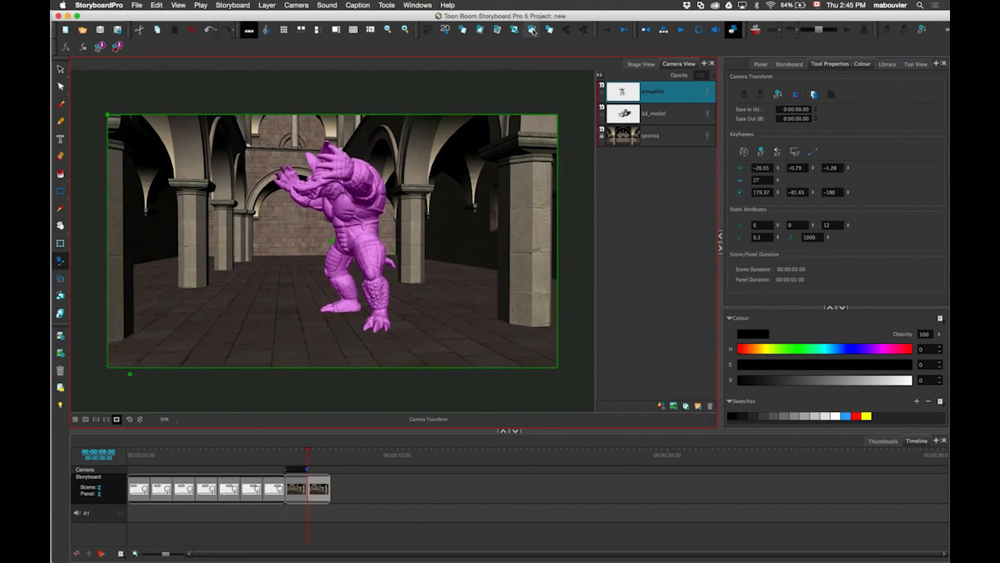
Step: In a further duplicate of the panel, slide the armadillo to the near left edge of the frame and turn the camera to follow it
left_click(532, 30)
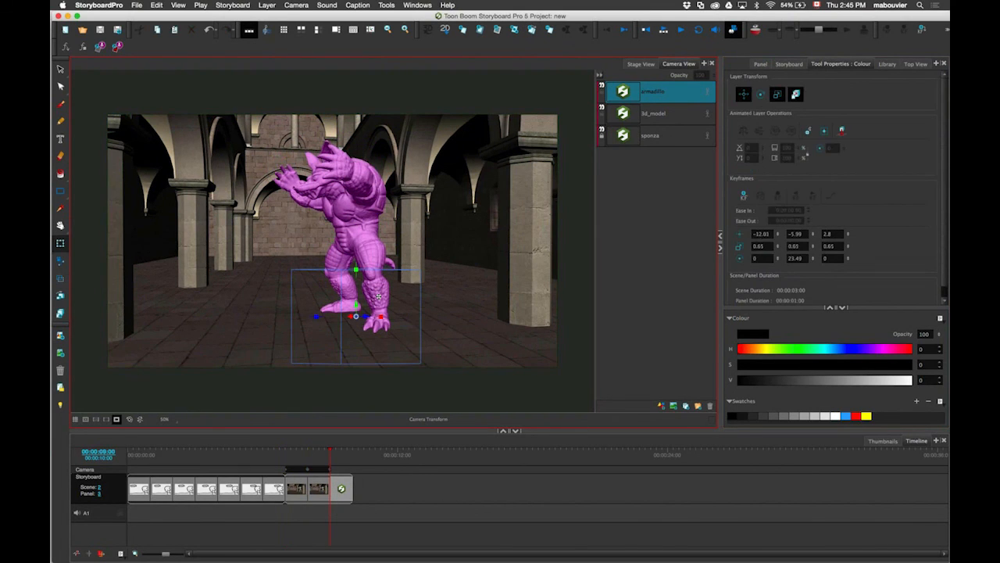
left_click_drag(377, 296, 174, 352)
left_click(61, 261)
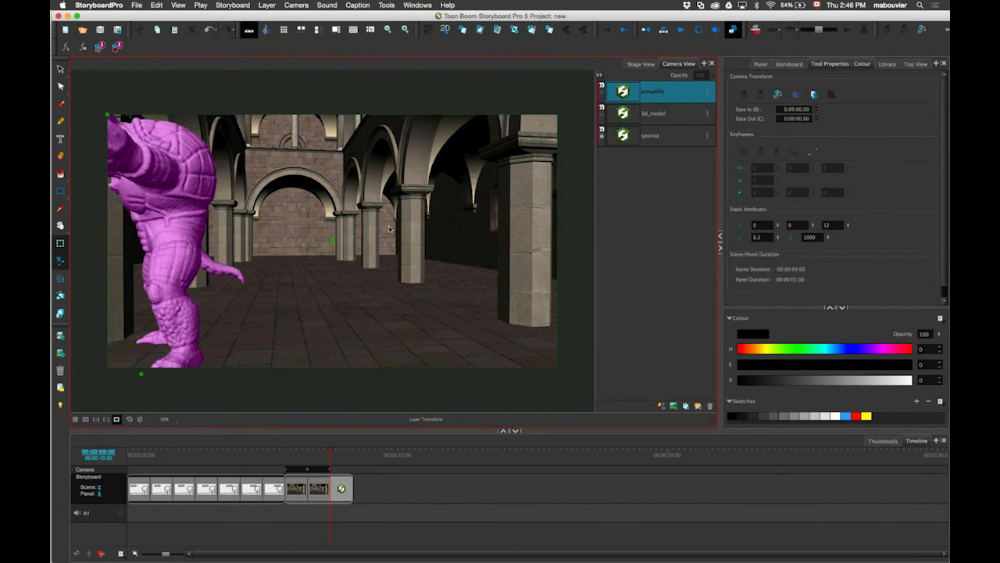
left_click(213, 268)
left_click_drag(213, 268, 332, 220)
Step: Scrub through the scene's first two panels to preview the camera move
left_click_drag(329, 454, 293, 456)
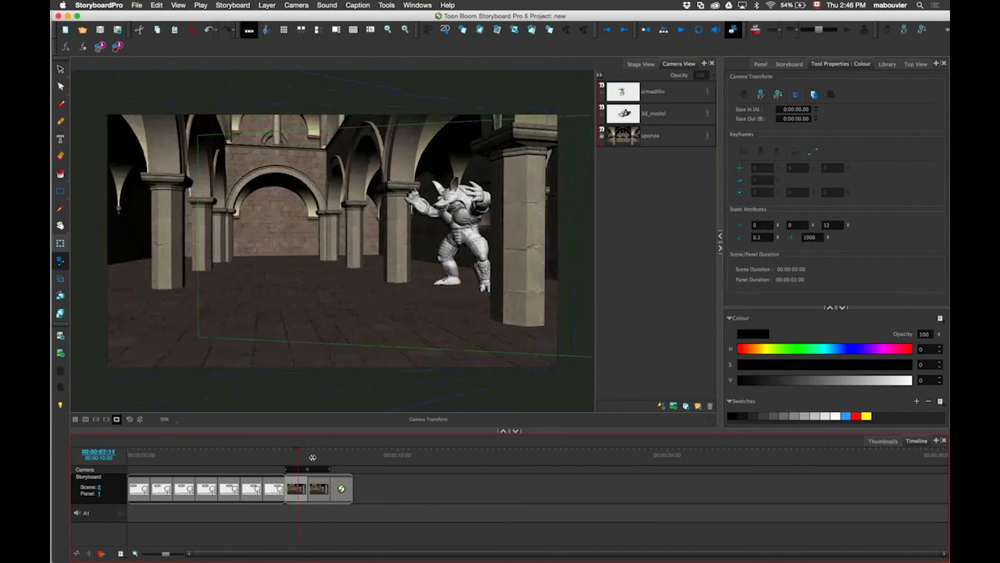
mouse_move(298, 457)
left_mouse_down()
mouse_move(332, 456)
mouse_move(315, 457)
left_mouse_up()
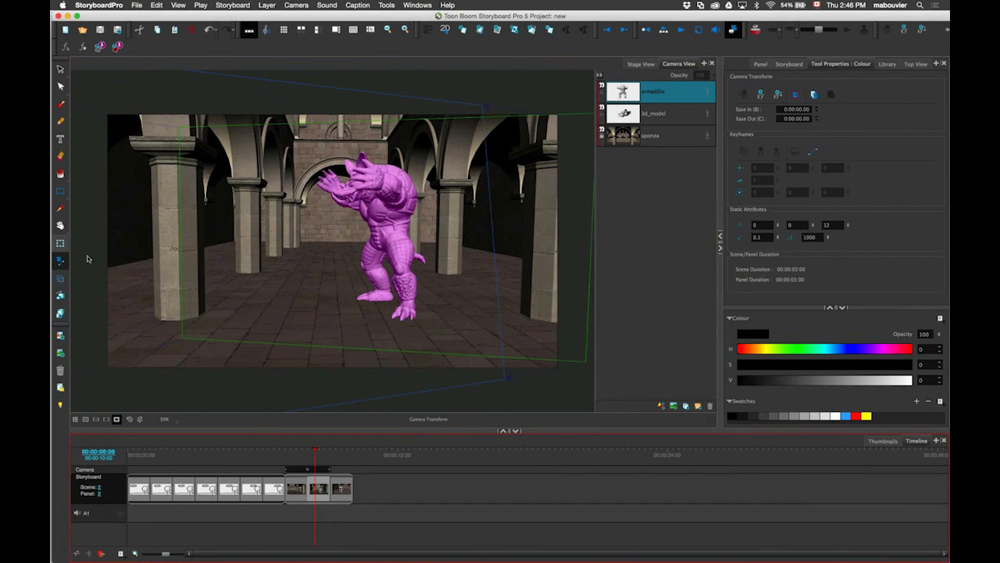
Step: Turn on rotation for the Layer Transform tool and try sliding the armadillo over the set's surfaces with snapping in the second panel
left_click(60, 243)
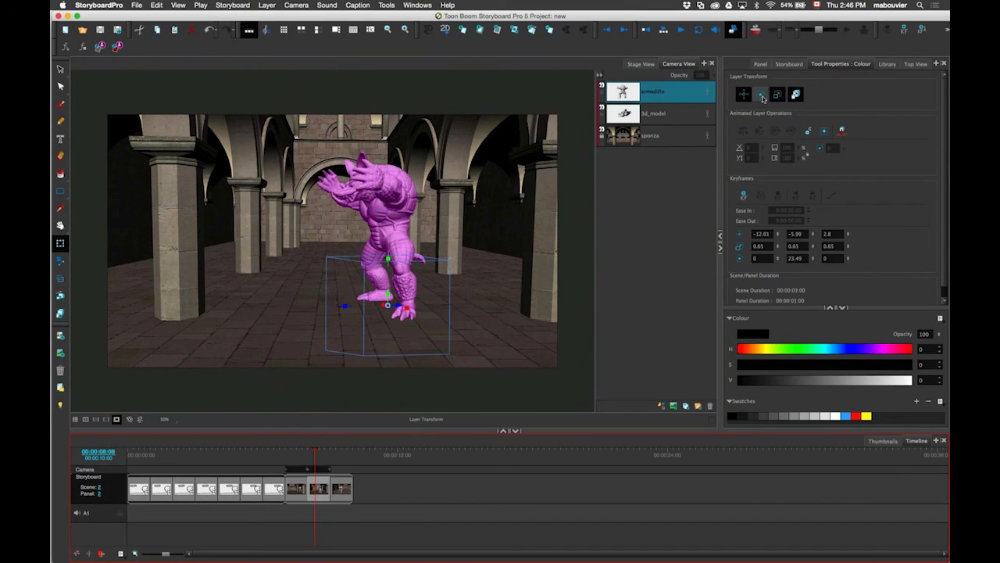
left_click(761, 98)
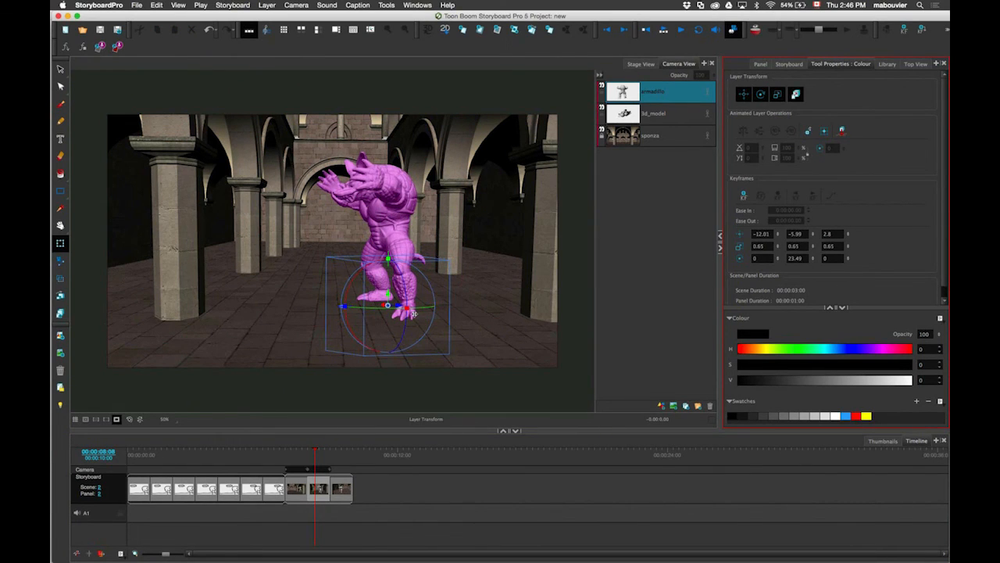
left_click_drag(413, 313, 297, 230)
left_click_drag(341, 243, 434, 267)
key("super+z")
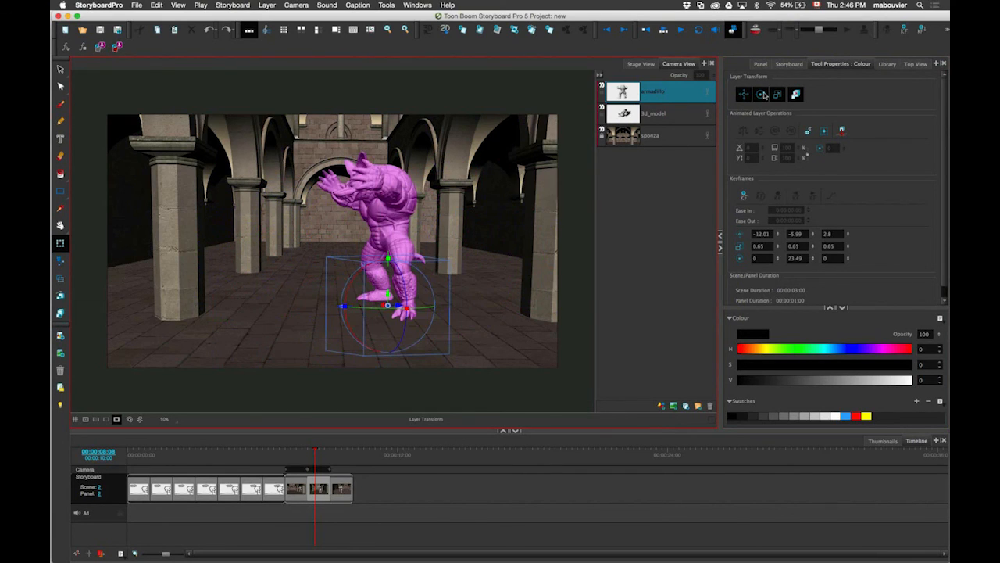
Step: Turn rotation off for the Layer Transform tool and slide the armadillo across the floor toward the foreground
left_click(763, 94)
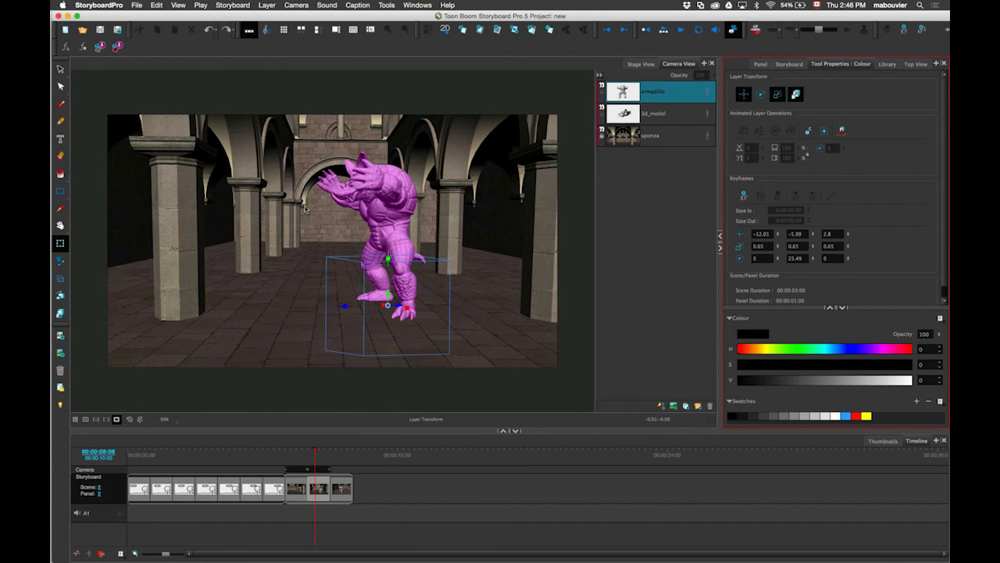
left_click(758, 96)
left_click(492, 303)
left_click_drag(495, 302, 383, 344)
Step: Scrub back from the third panel to the first to review the armadillo's positions along the camera move
left_click(333, 457)
left_click_drag(339, 457, 326, 457)
left_click(295, 461)
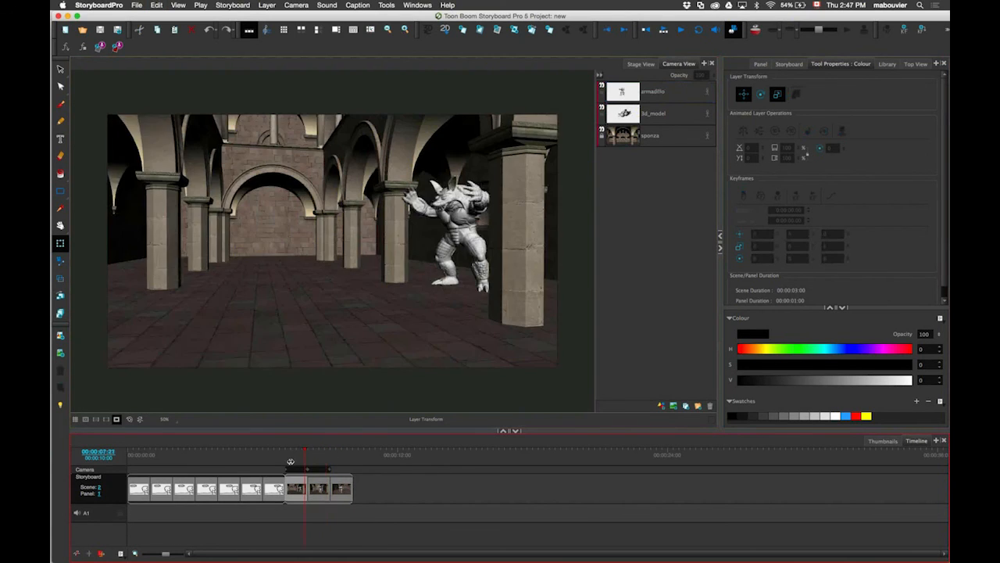
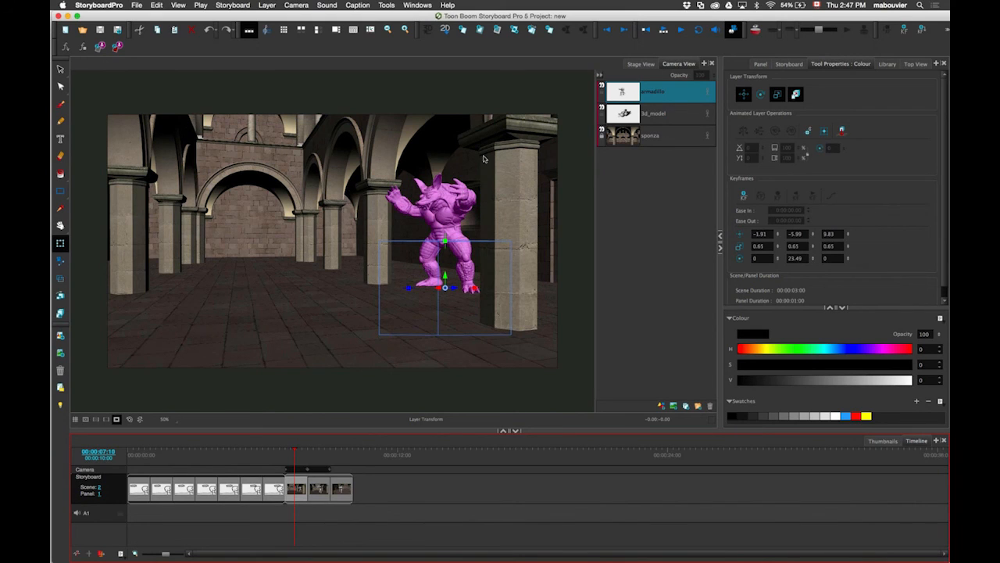
Step: Add a new vector layer above the armadillo and brush a looping black scribble on it in the Stage View
left_click(61, 314)
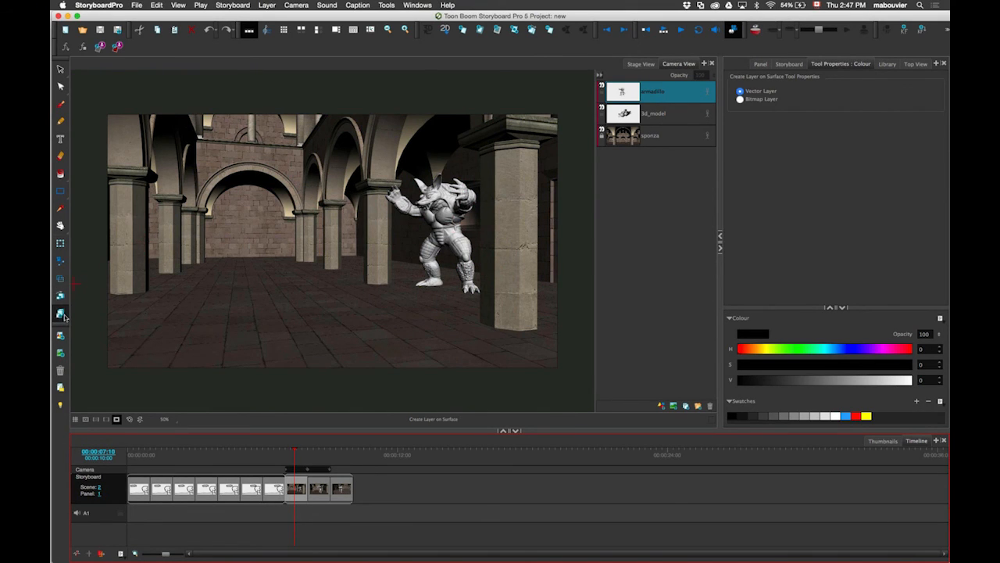
left_click(61, 105)
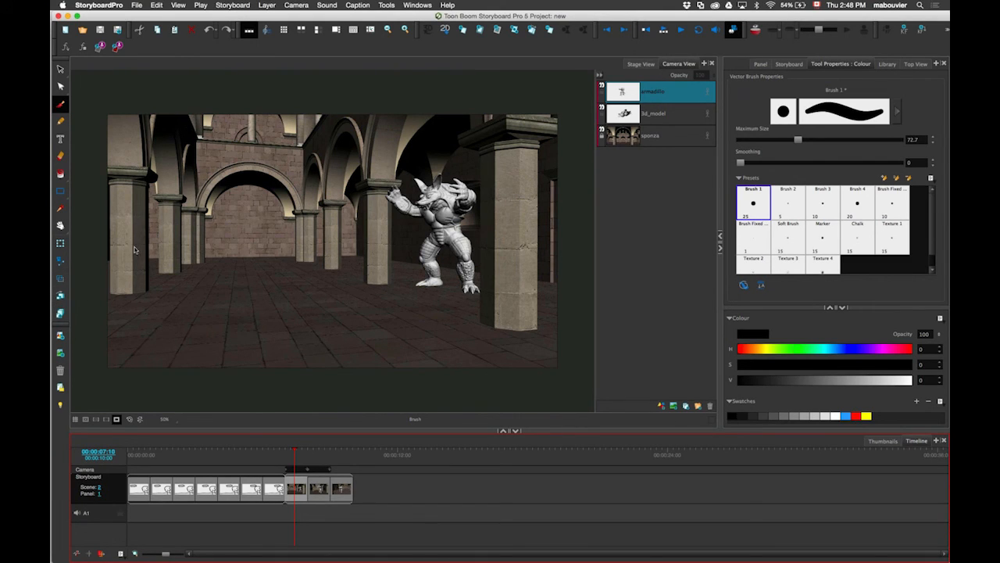
left_click(663, 406)
left_click(62, 105)
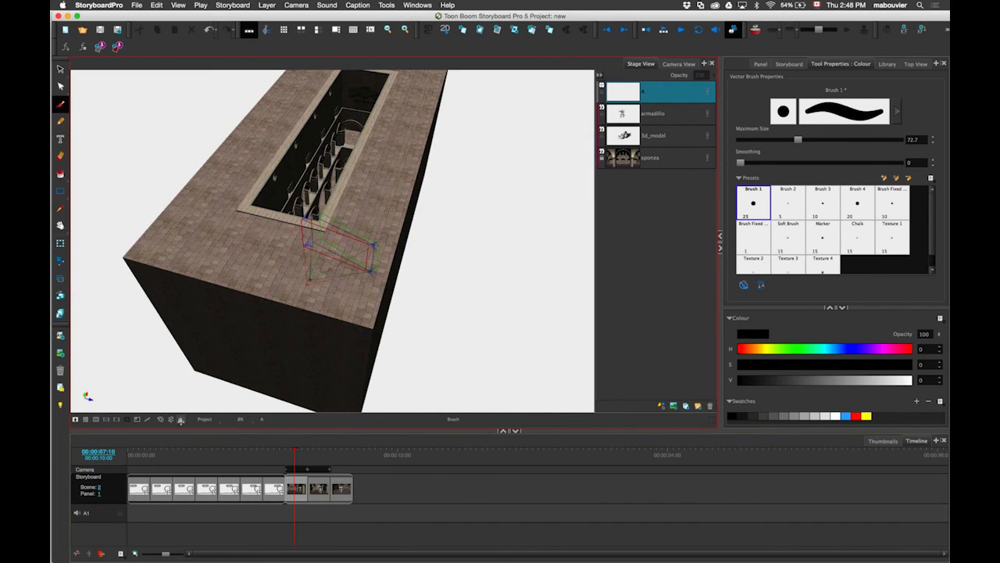
left_click(181, 419)
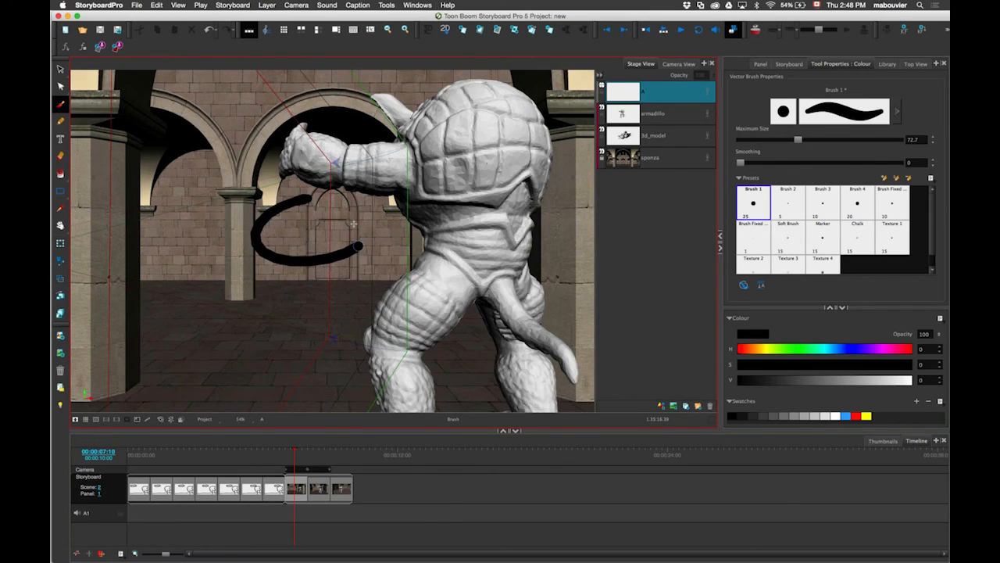
left_click_drag(354, 224, 397, 212)
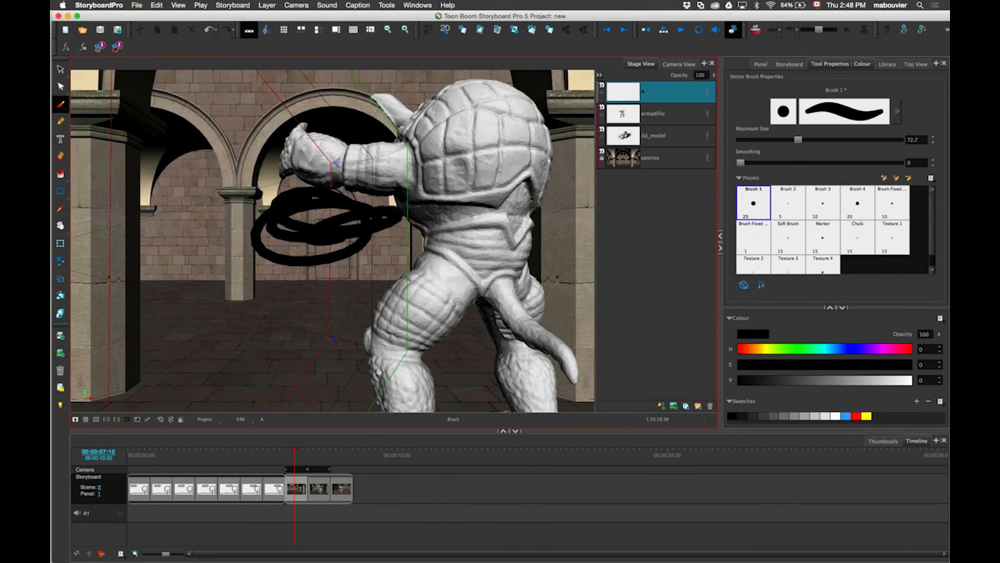
Step: Align the scribble layer to the camera in the Camera View, and delete that layer
left_click(685, 65)
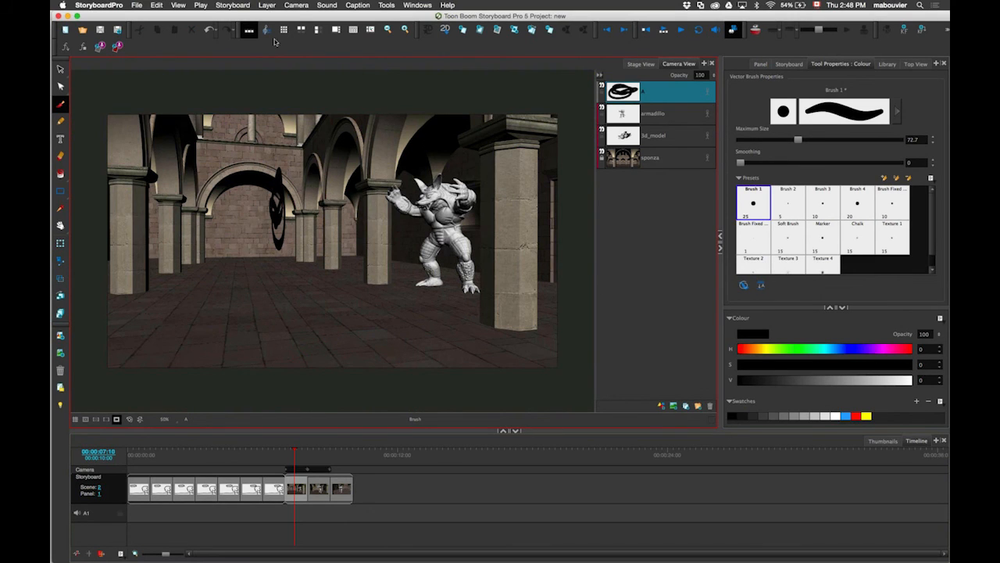
left_click(267, 5)
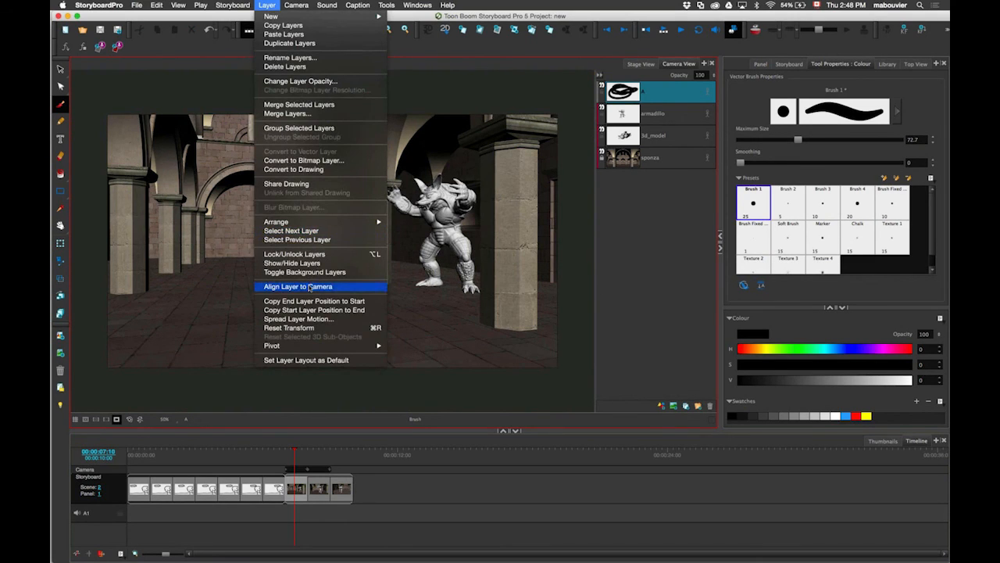
left_click(309, 287)
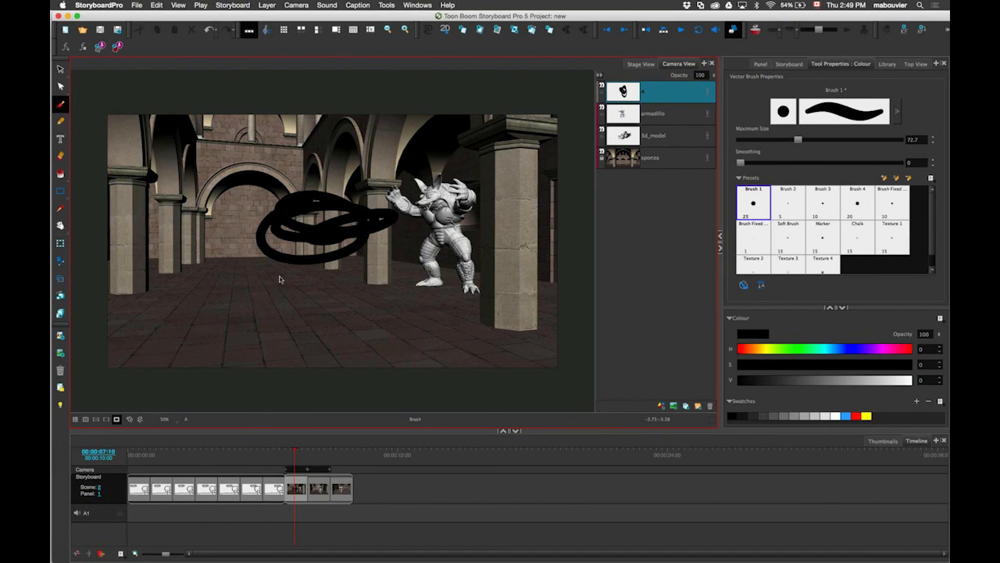
left_click(710, 406)
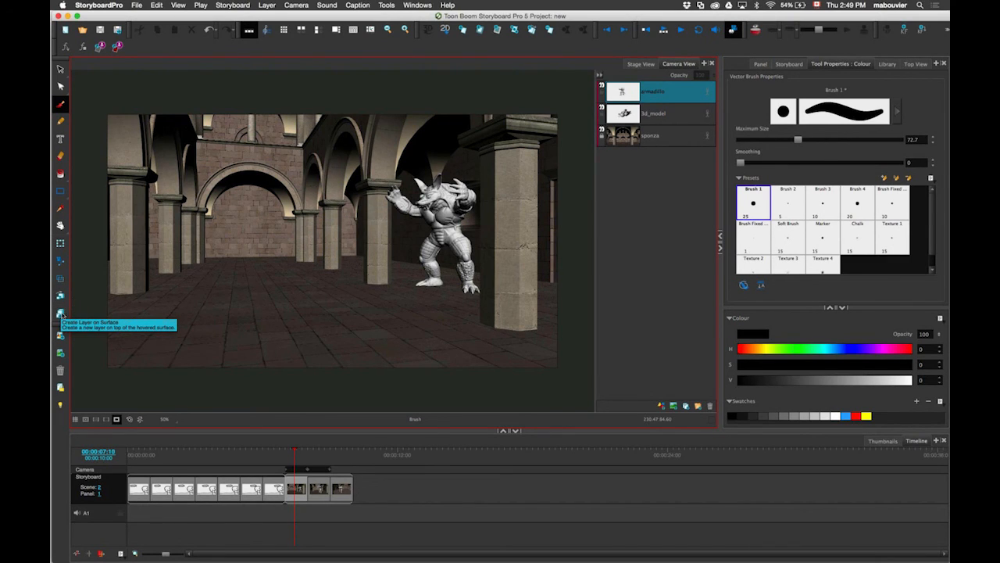
Step: Create a vector layer on the surface of the armadillo's body and choose the Brush tool with the black swatch
left_click(60, 313)
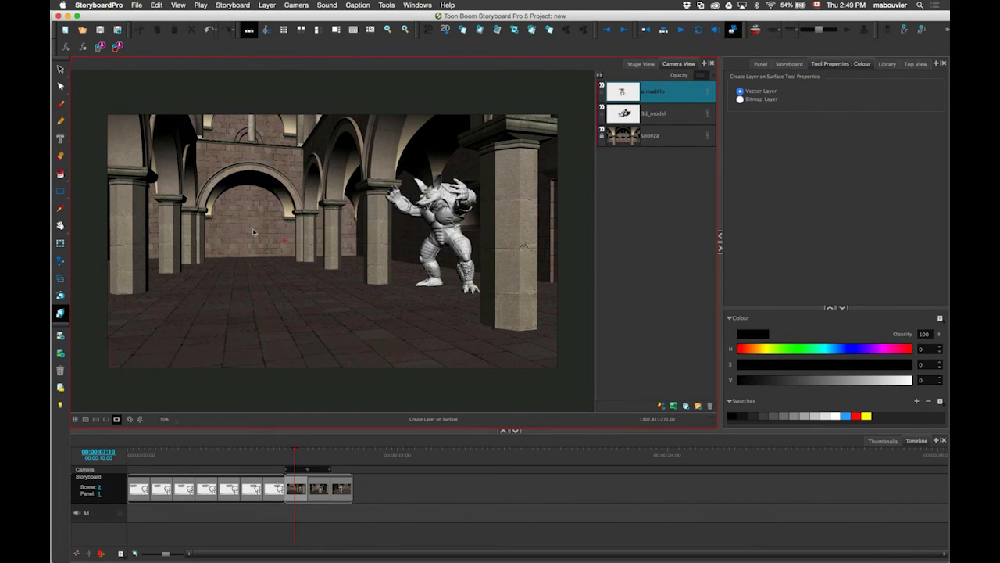
left_click_drag(243, 241, 447, 240)
left_click(61, 104)
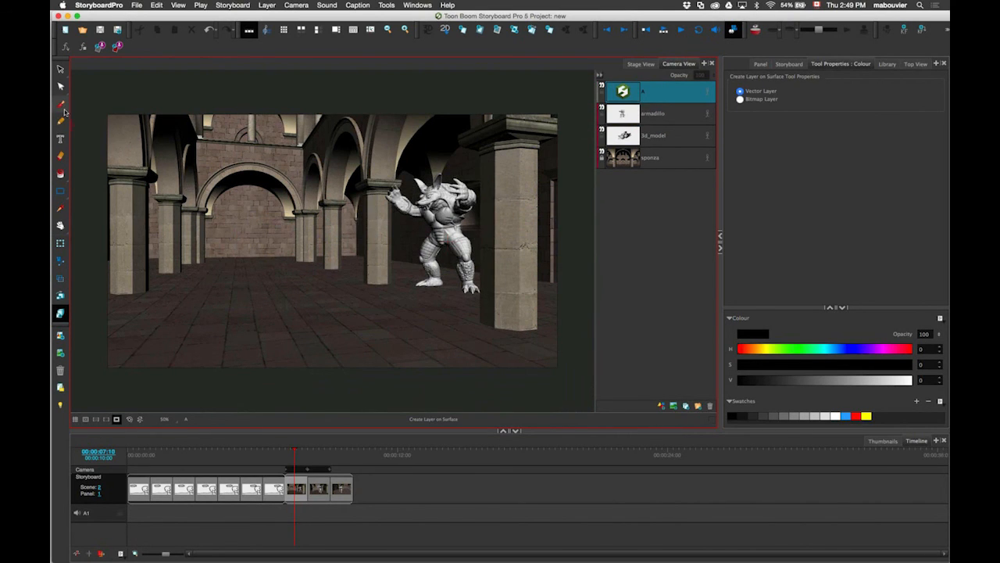
left_click(733, 416)
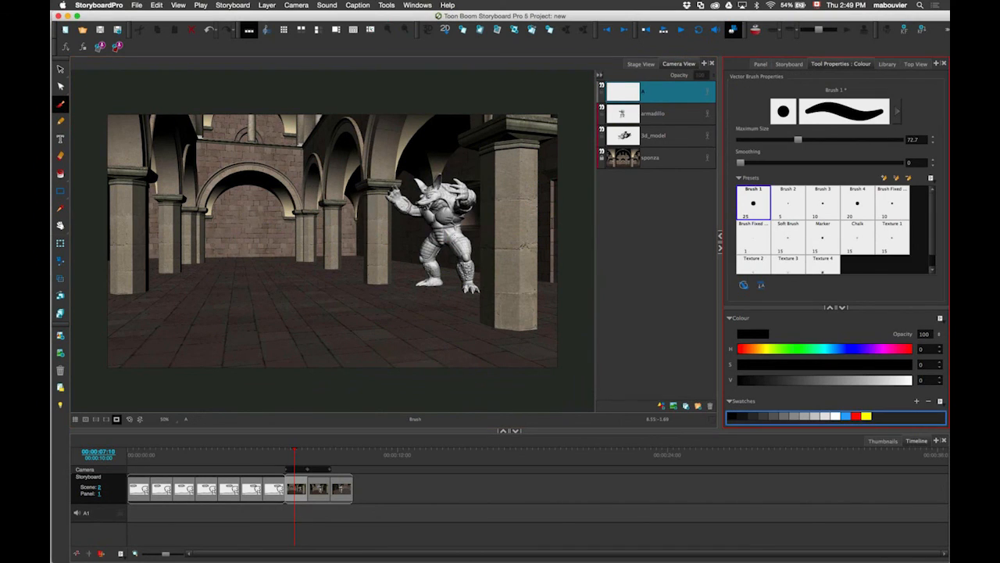
Step: Reduce the brush's maximum size to about 14.8 and draw the black outline of briefs around the armadillo's hips
key("2")
key("2")
key("space")
mouse_move(410, 213)
left_mouse_down()
mouse_move(249, 252)
mouse_move(336, 246)
left_mouse_up()
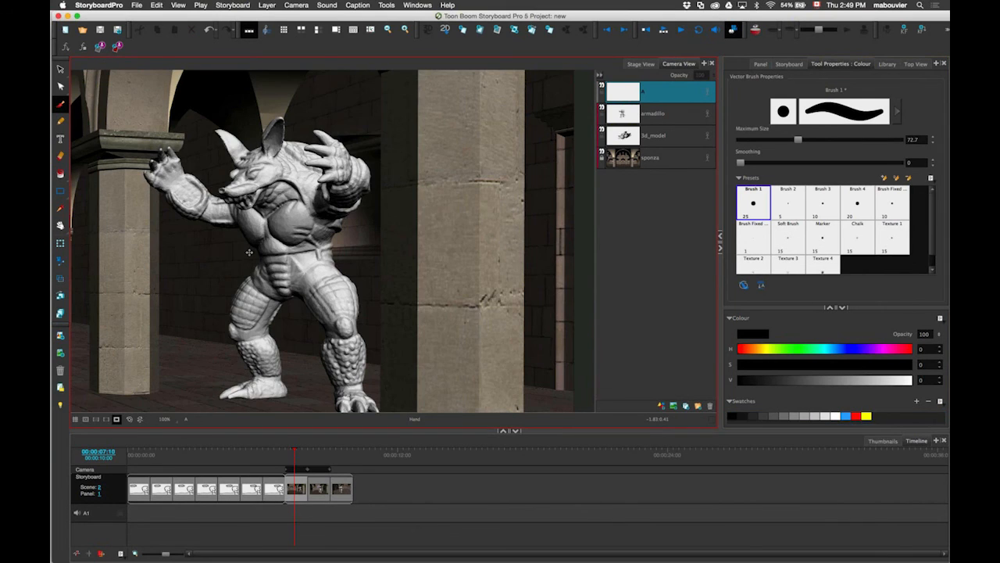
key("super+z")
key("o")
left_click_drag(329, 256, 328, 254)
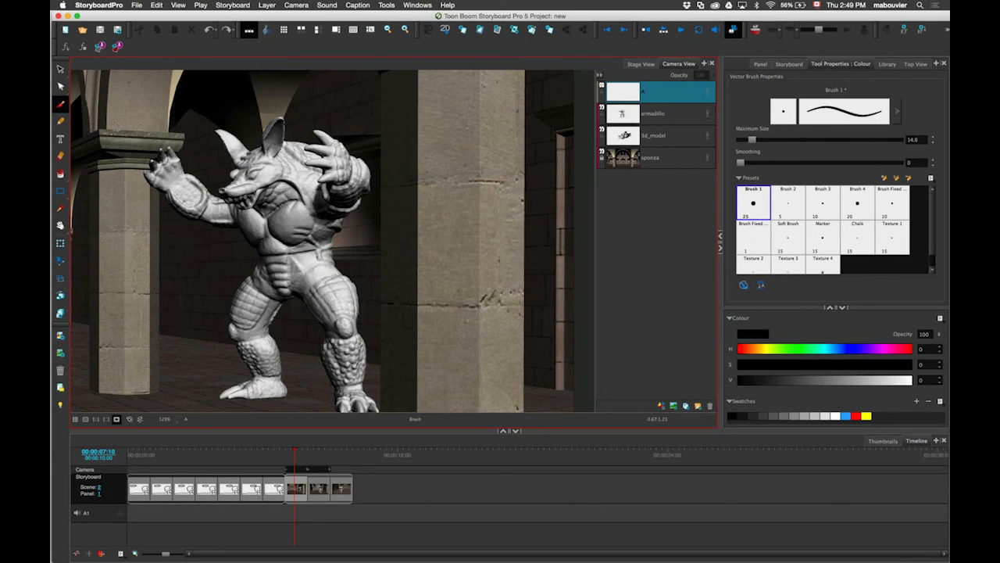
mouse_move(254, 256)
left_mouse_down()
mouse_move(337, 245)
mouse_move(341, 265)
mouse_move(237, 286)
left_mouse_up()
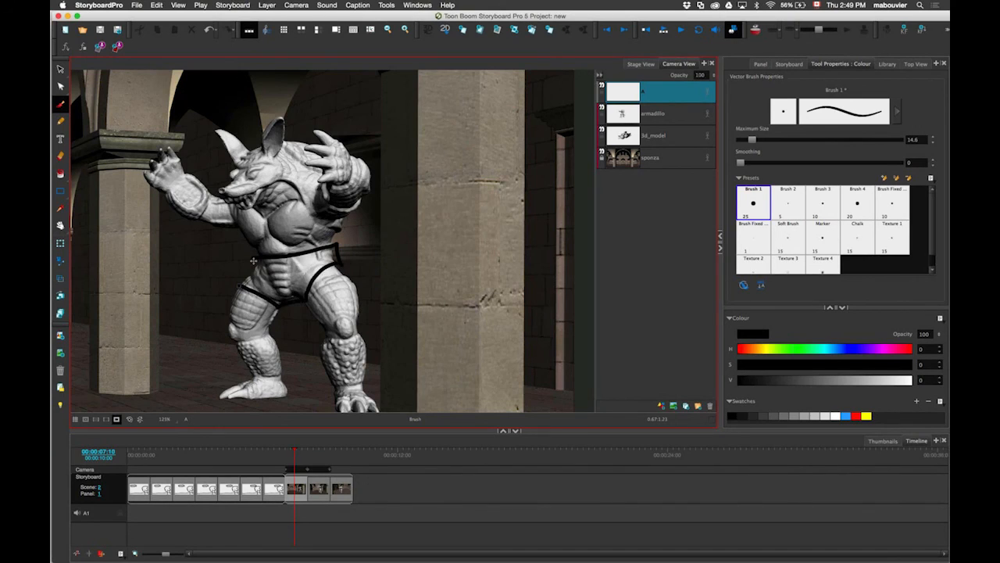
mouse_move(281, 259)
left_mouse_down()
mouse_move(271, 297)
mouse_move(301, 284)
left_mouse_up()
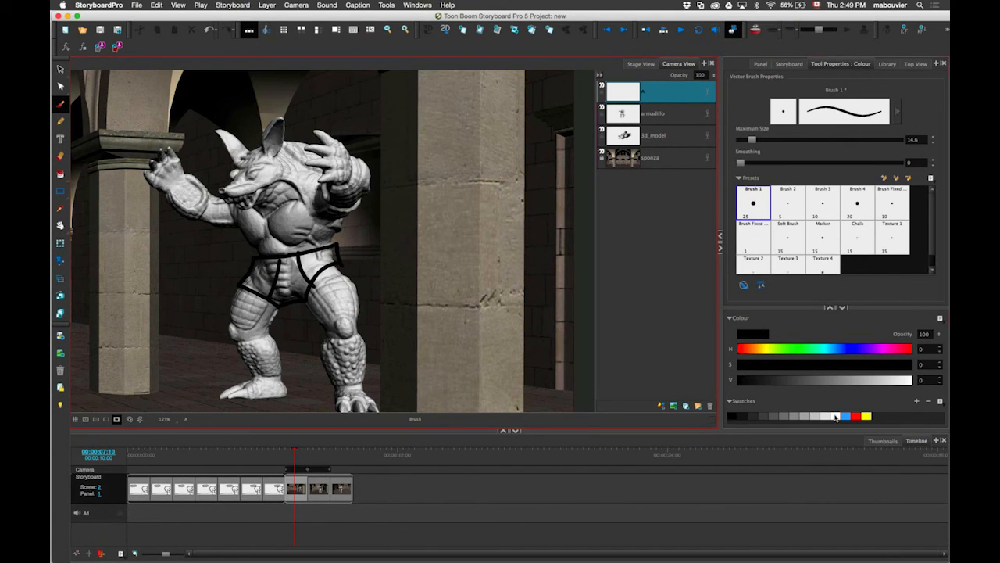
Step: Fill the briefs with white behind their black outline, using the Brush in Draw Behind mode with a maximum size of 93
left_click(835, 416)
left_click(892, 378)
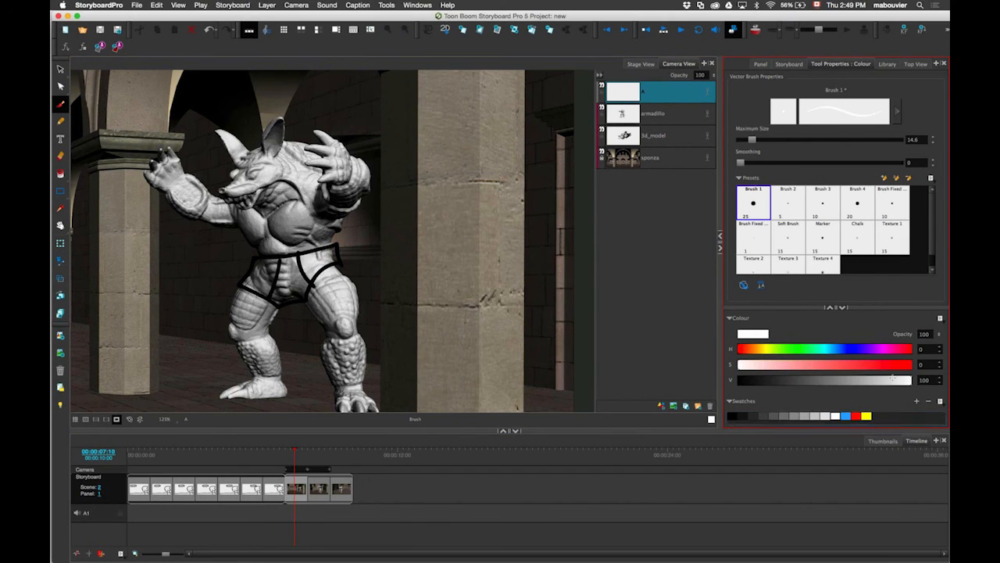
left_click_drag(752, 140, 814, 140)
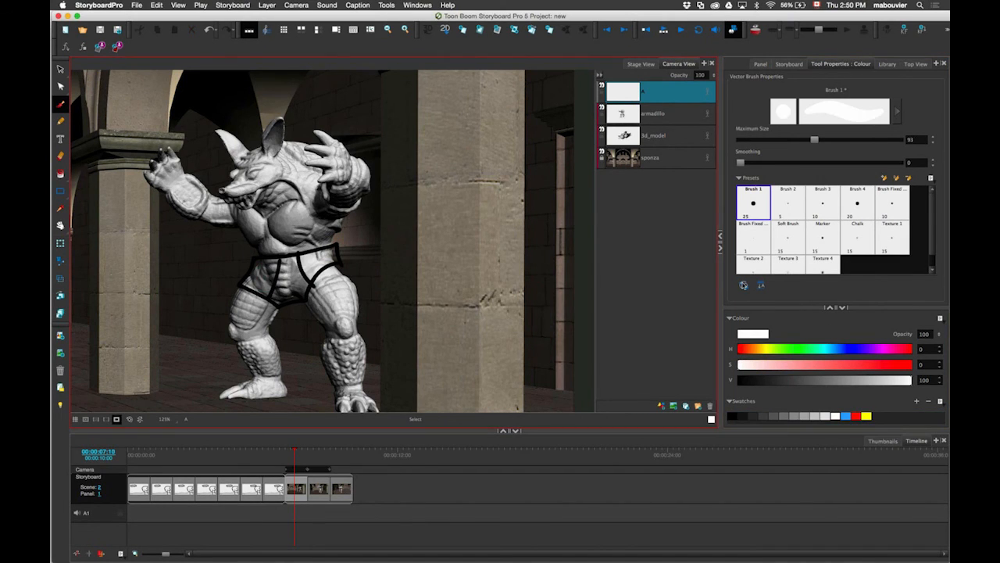
left_click(744, 285)
mouse_move(254, 279)
left_mouse_down()
mouse_move(308, 273)
mouse_move(326, 258)
mouse_move(283, 263)
mouse_move(289, 282)
left_mouse_up()
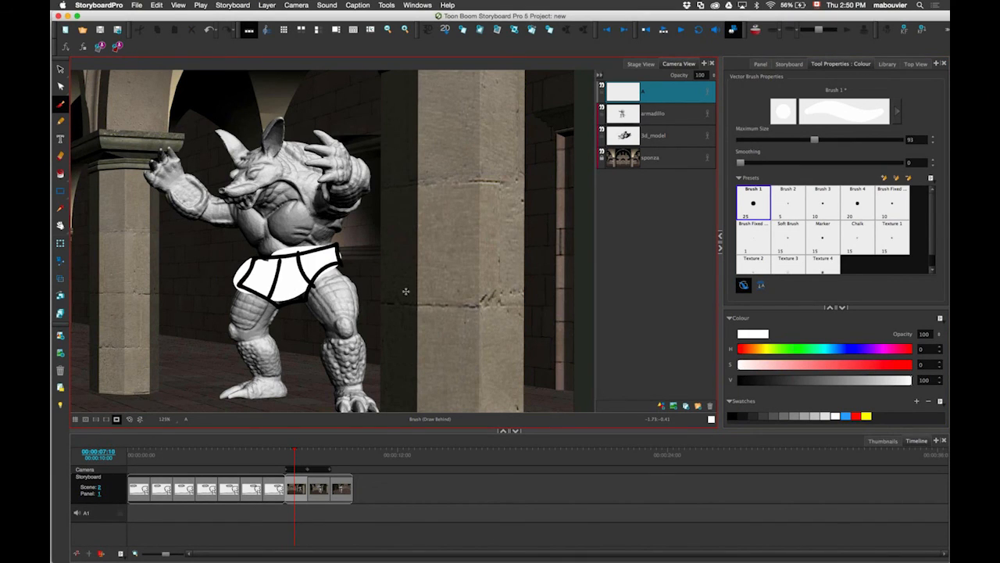
key("shift+m")
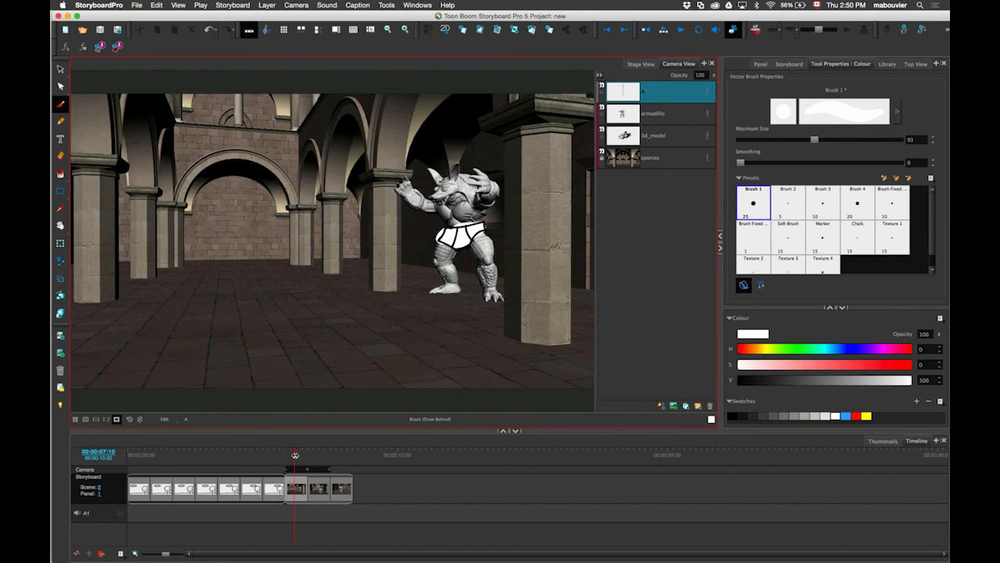
Step: Scrub the timeline to 00:00:07:18 and inspect the painted briefs from other angles in the Stage View, then return to the Camera View
mouse_move(295, 455)
left_mouse_down()
mouse_move(282, 457)
mouse_move(302, 457)
left_mouse_up()
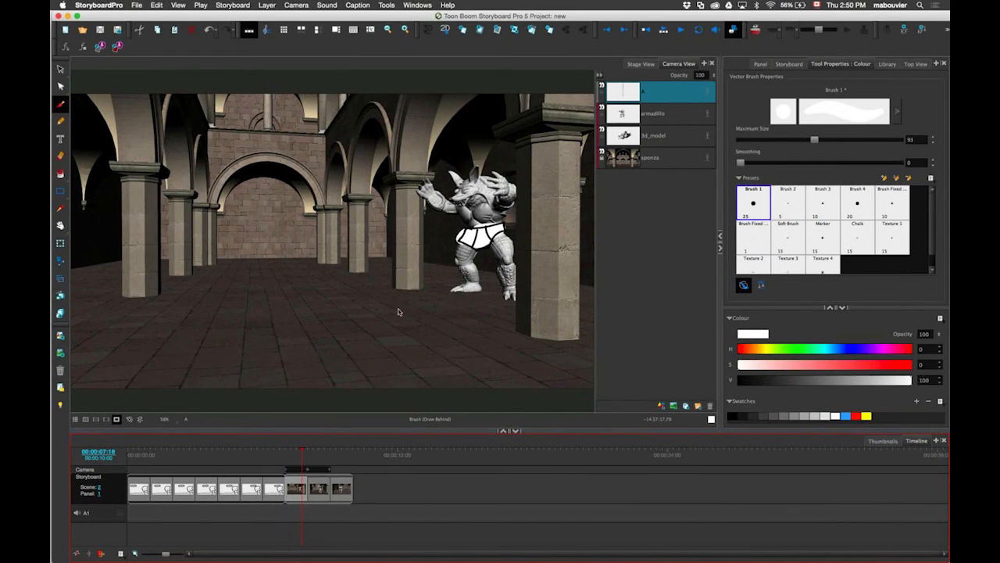
left_click(640, 64)
left_click_drag(500, 199, 491, 220)
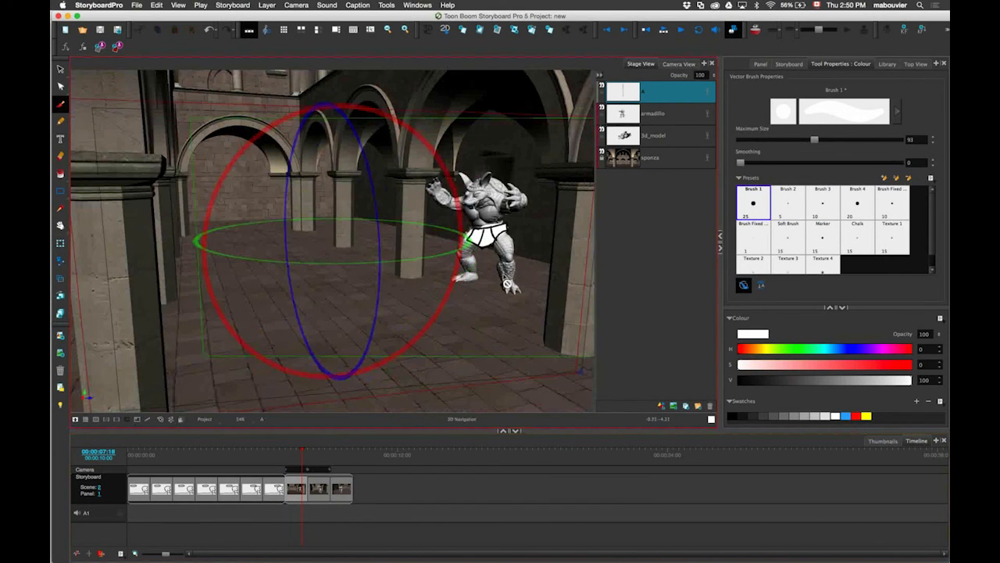
key("shift+m")
left_click_drag(518, 275, 379, 316)
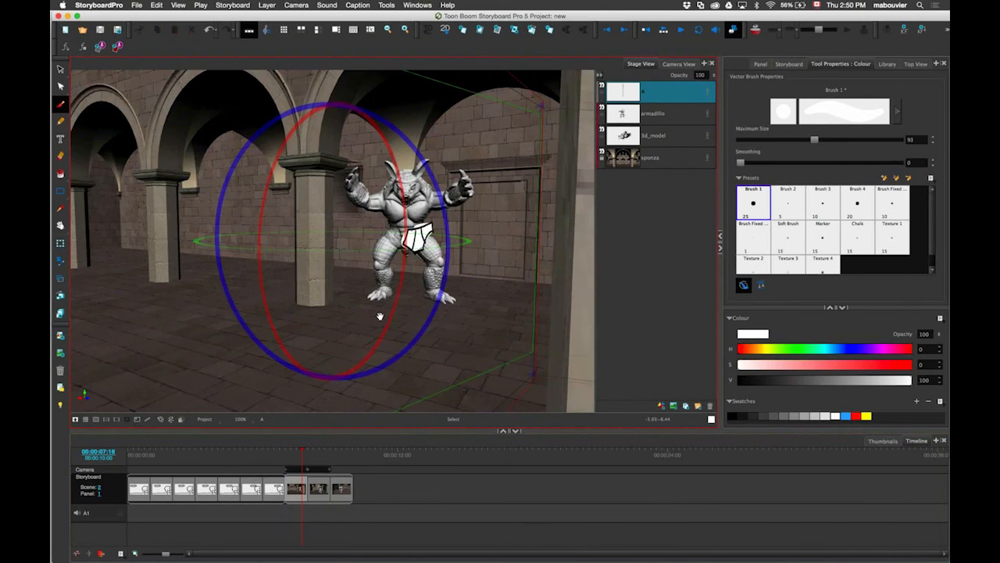
key("shift+m")
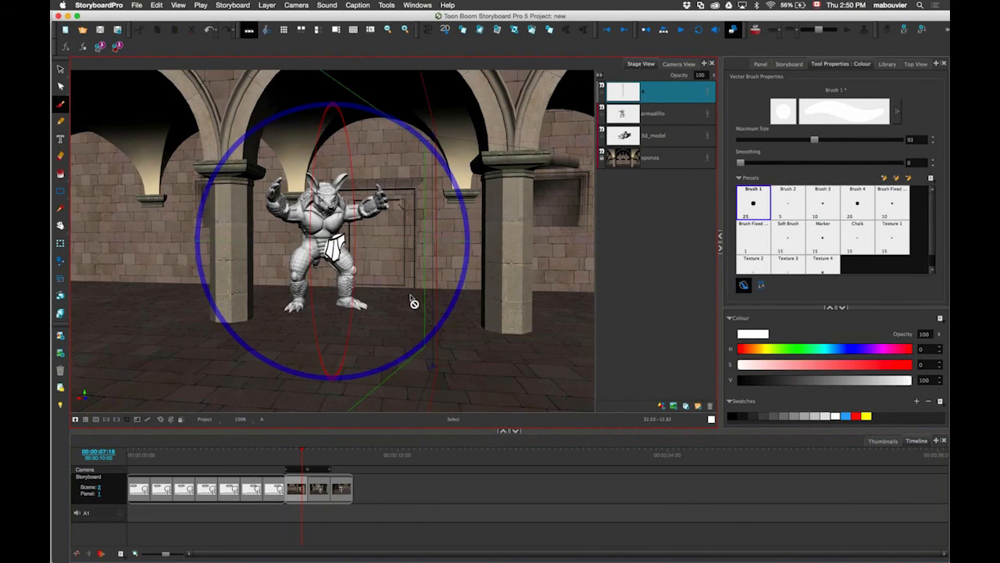
left_click(674, 66)
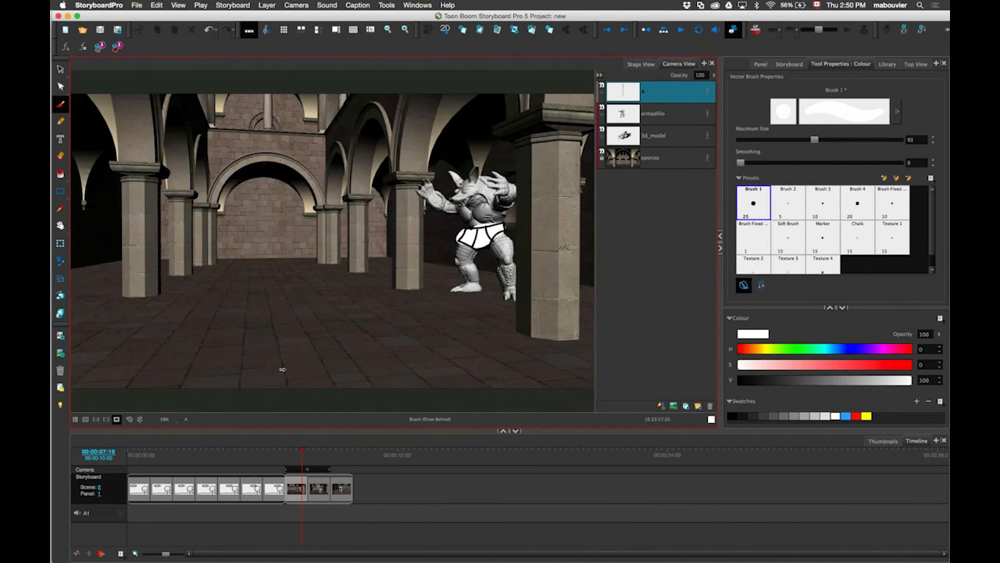
Step: Go to the camera's first keyframe at 00:00:07:00 and orbit the camera until it faces the armadillo head-on
key("alt+4")
left_click(61, 260)
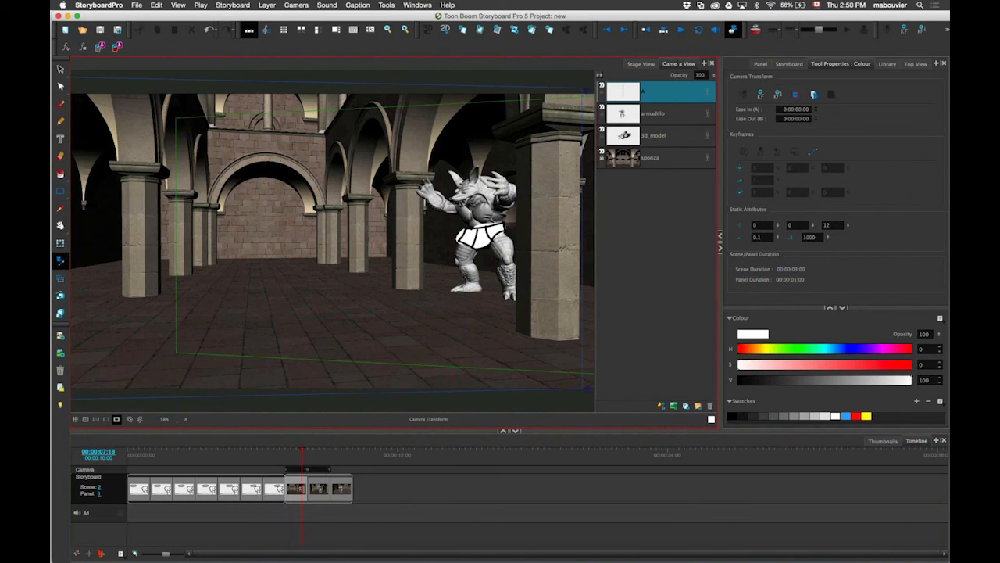
left_click(340, 361)
left_click(760, 95)
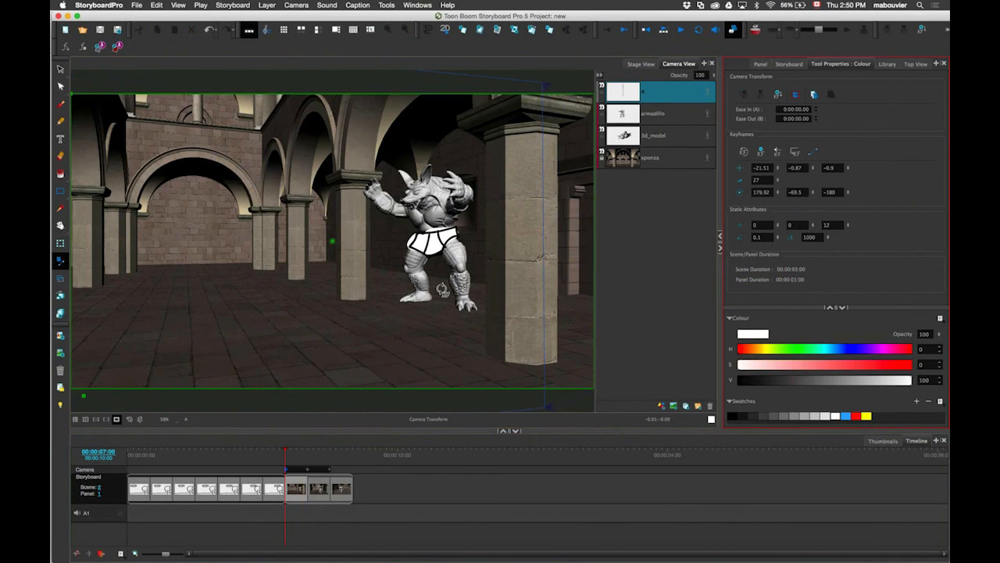
left_click_drag(555, 270, 336, 237)
key("super+z")
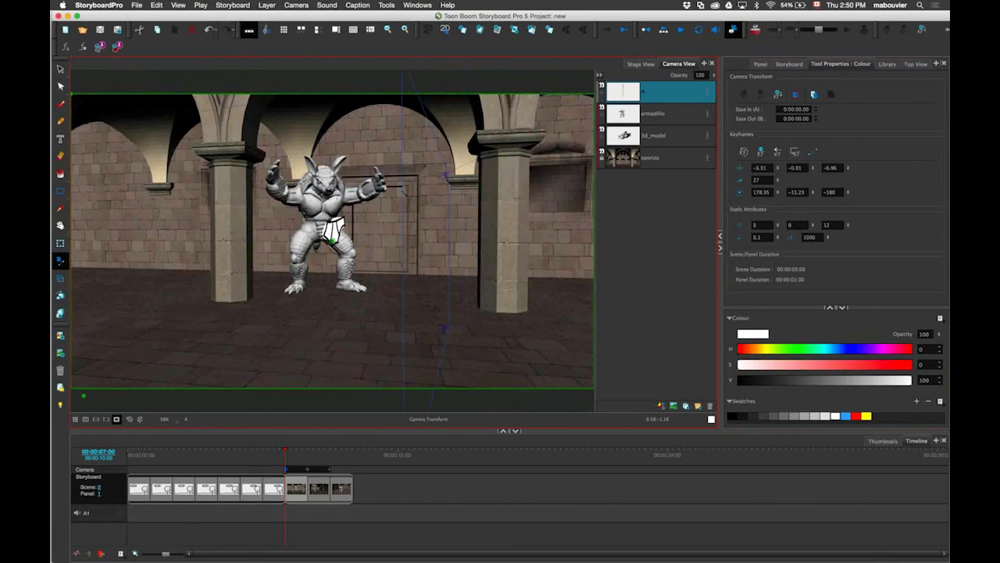
Step: Add the Layers view, align the briefs layer to the camera and orbit the camera around the armadillo to test the alignment
left_click(936, 63)
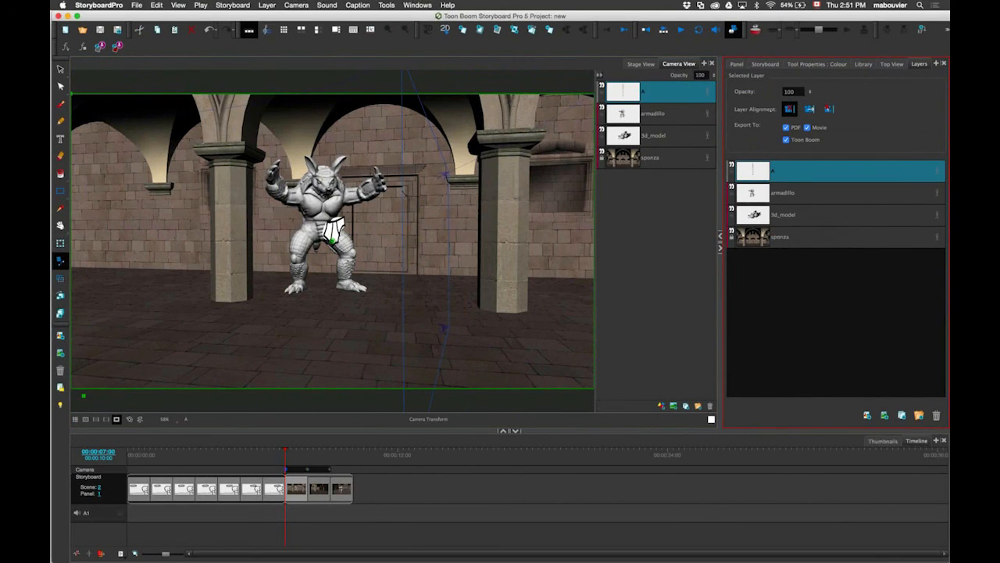
left_click(810, 110)
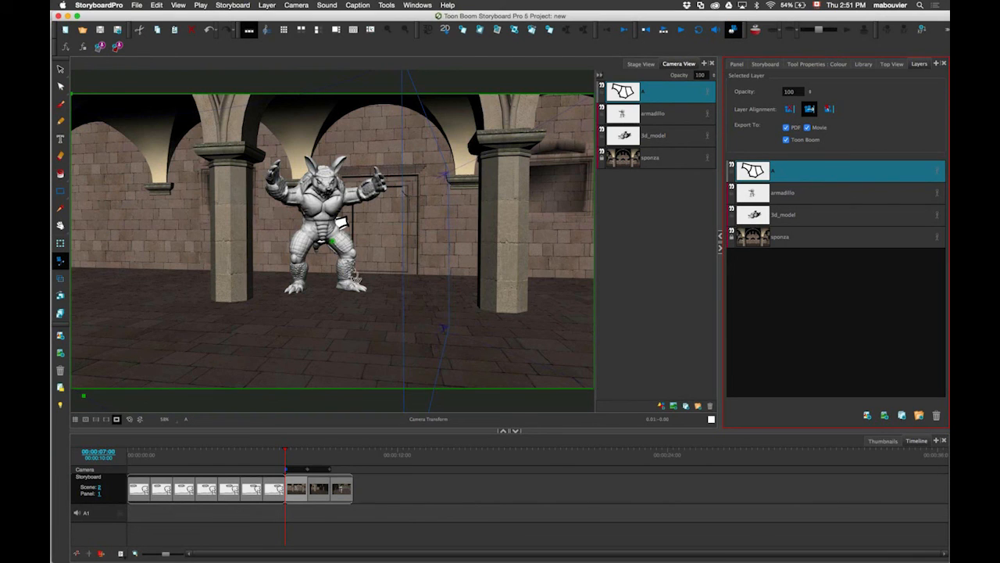
left_click_drag(356, 277, 418, 221)
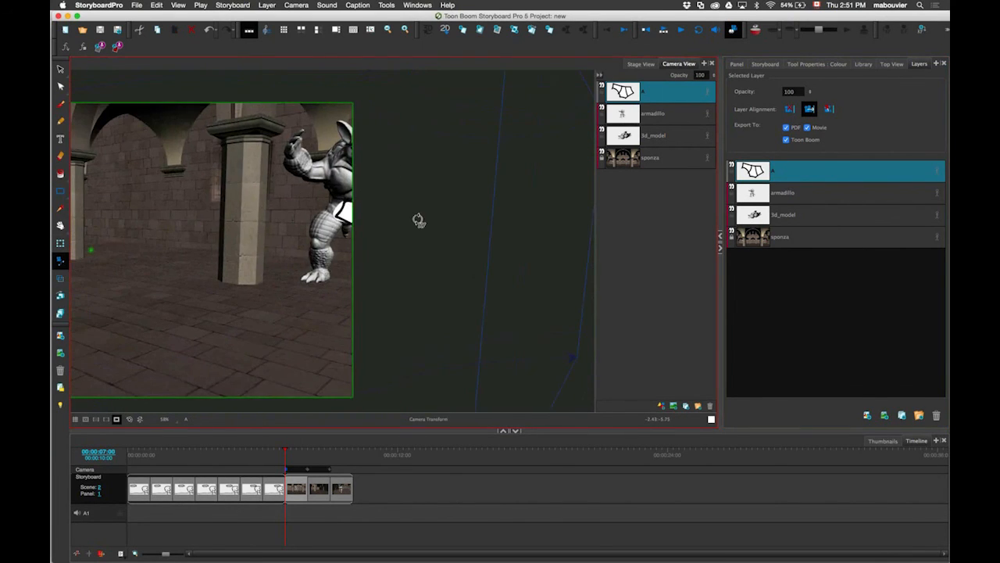
key("shift+m")
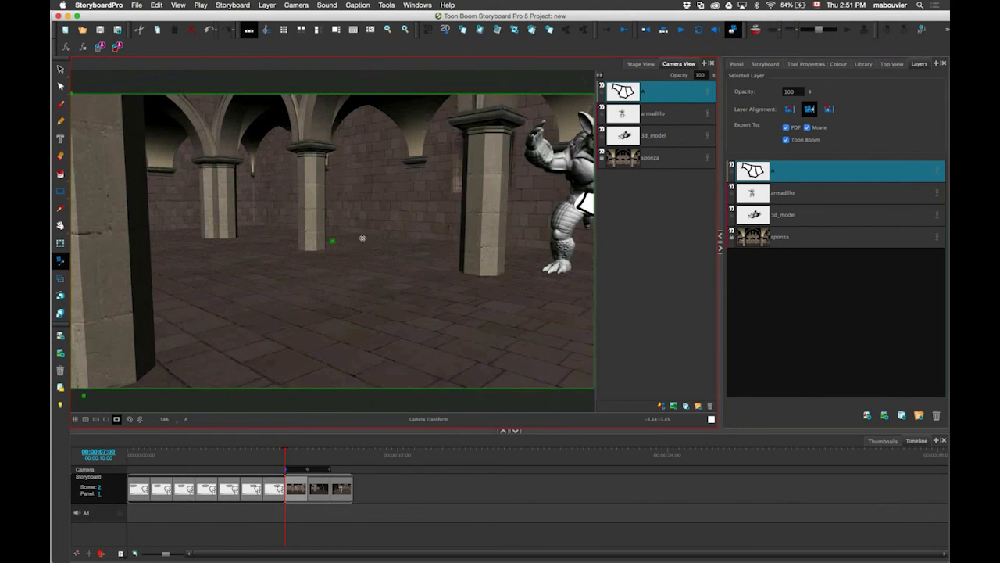
left_click_drag(375, 238, 390, 256)
key("super+z")
key("super+z")
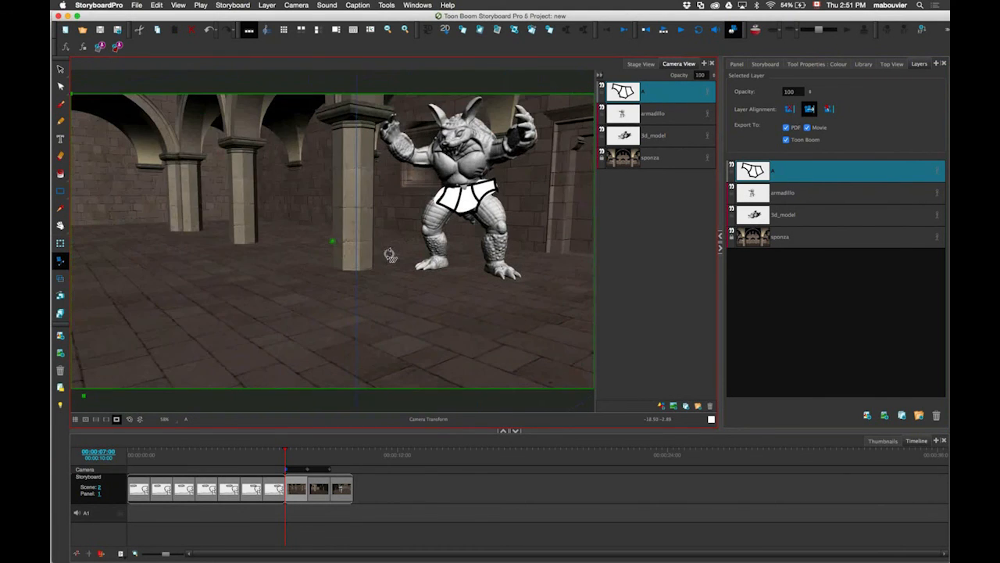
Step: Reposition the briefs layer over the armadillo's hips with Layer Transform, adjusting its placement in the Top View as well
left_click(62, 245)
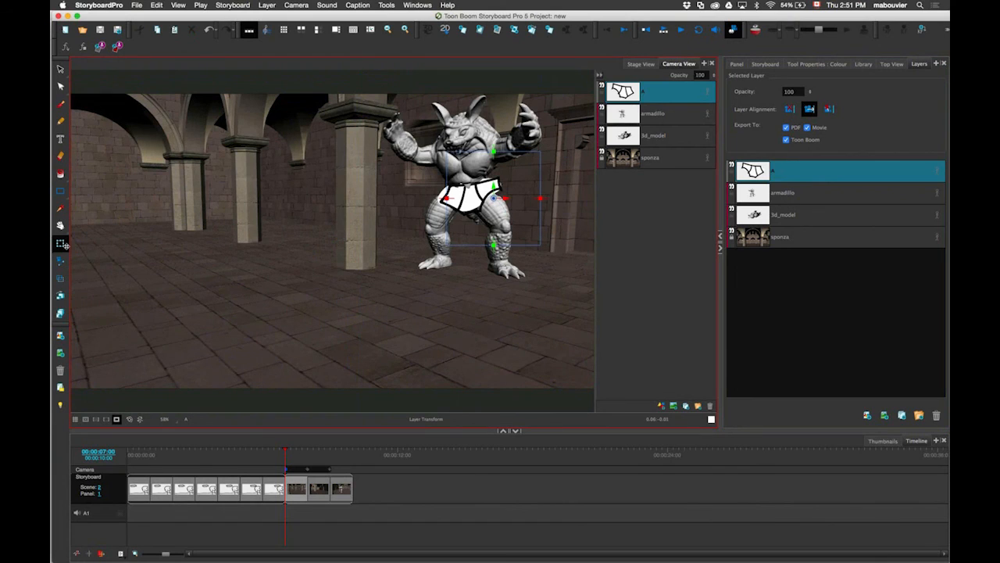
left_click(443, 201)
left_click_drag(444, 201, 468, 200)
left_click(892, 63)
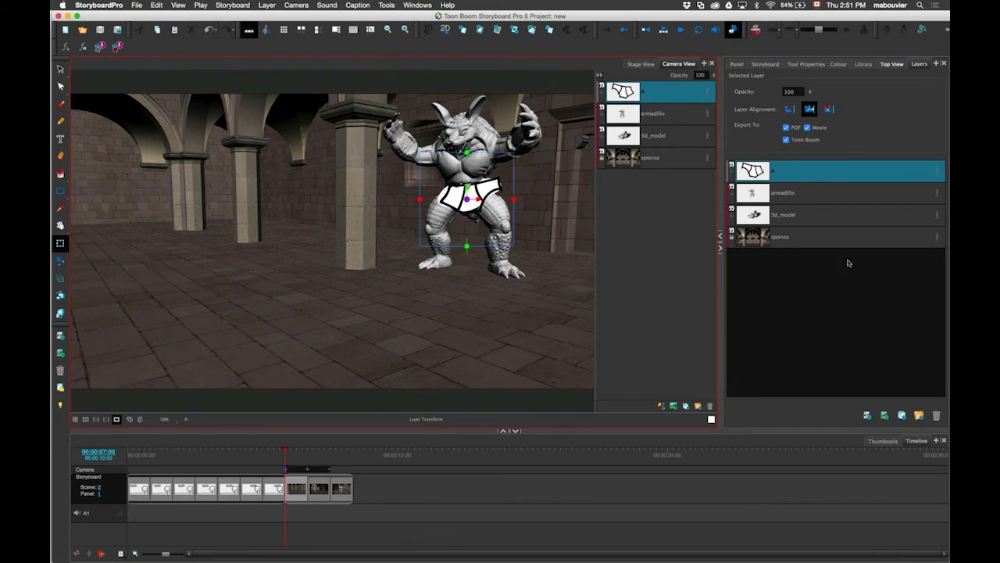
left_click_drag(838, 305, 833, 304)
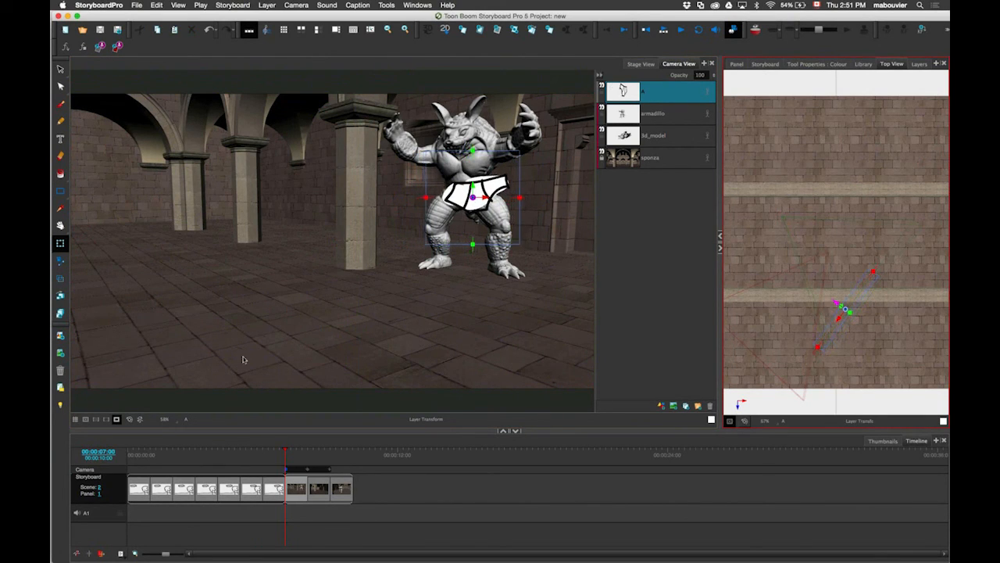
Step: Orbit the camera to look down the courtyard, with the armadillo partly hidden behind the nearest pillar
left_click(61, 261)
left_click_drag(490, 273, 333, 227)
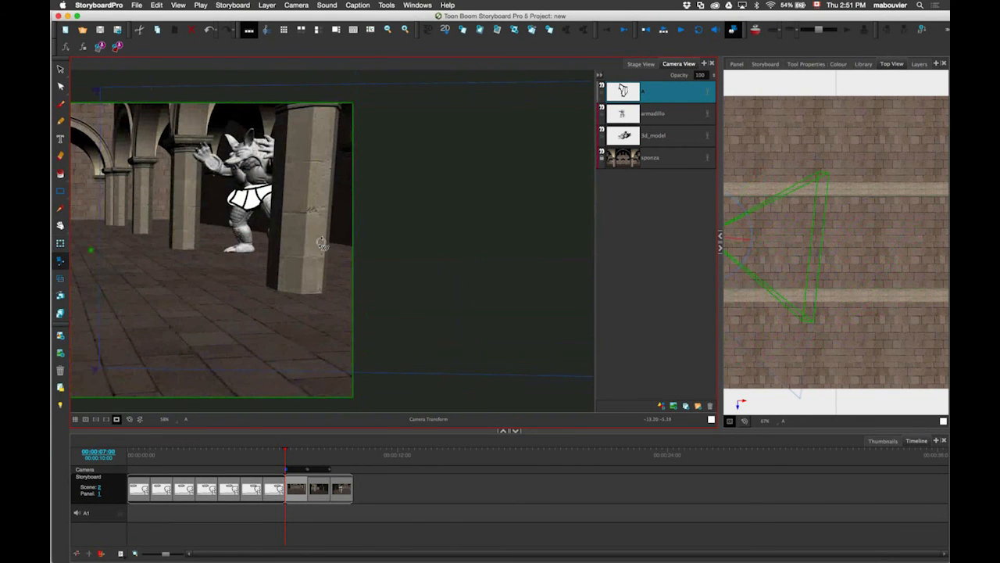
key("shift+m")
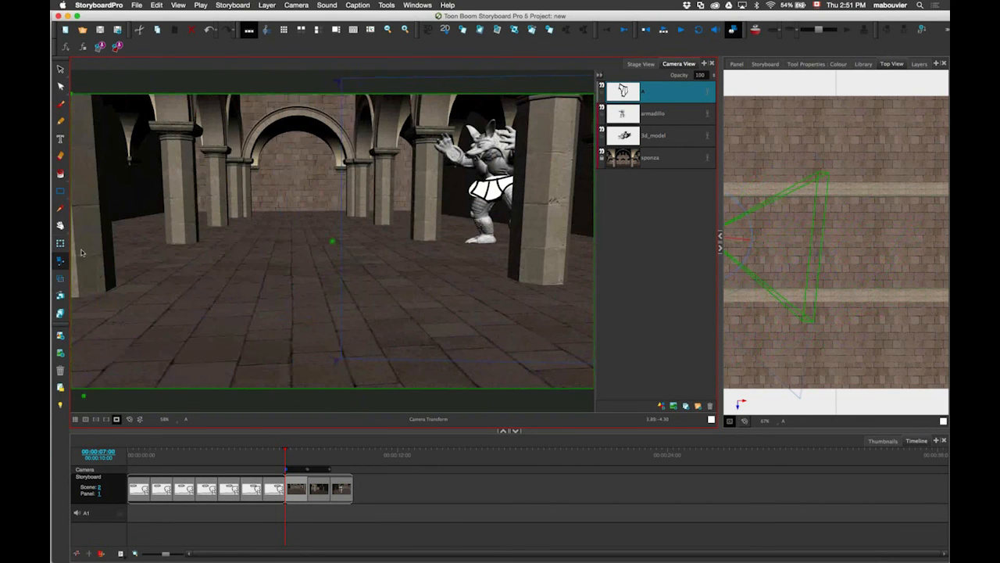
Step: Create a vector layer on the surface of the courtyard floor, in the open area between the pillars
left_click(61, 313)
left_click(61, 313)
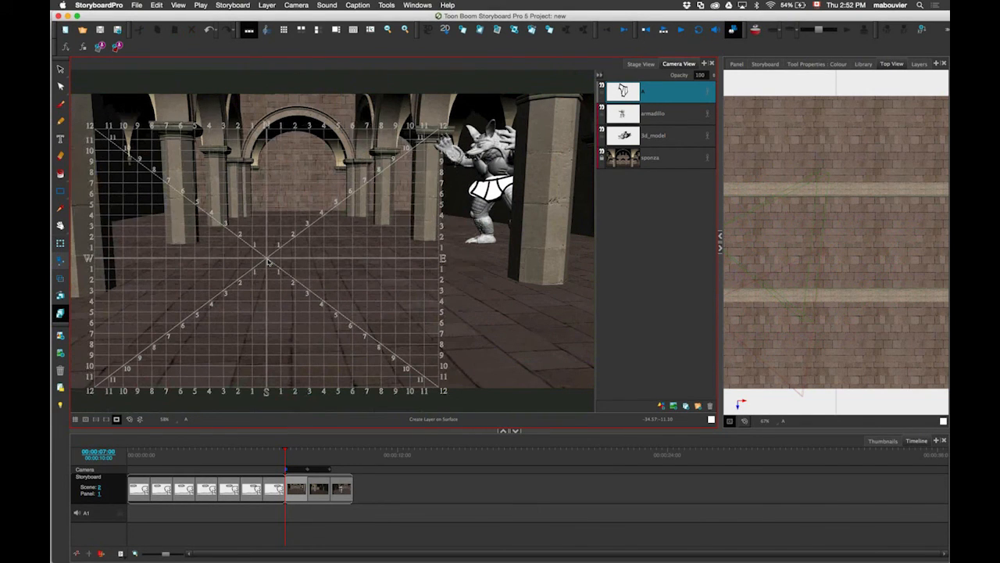
left_click(268, 262)
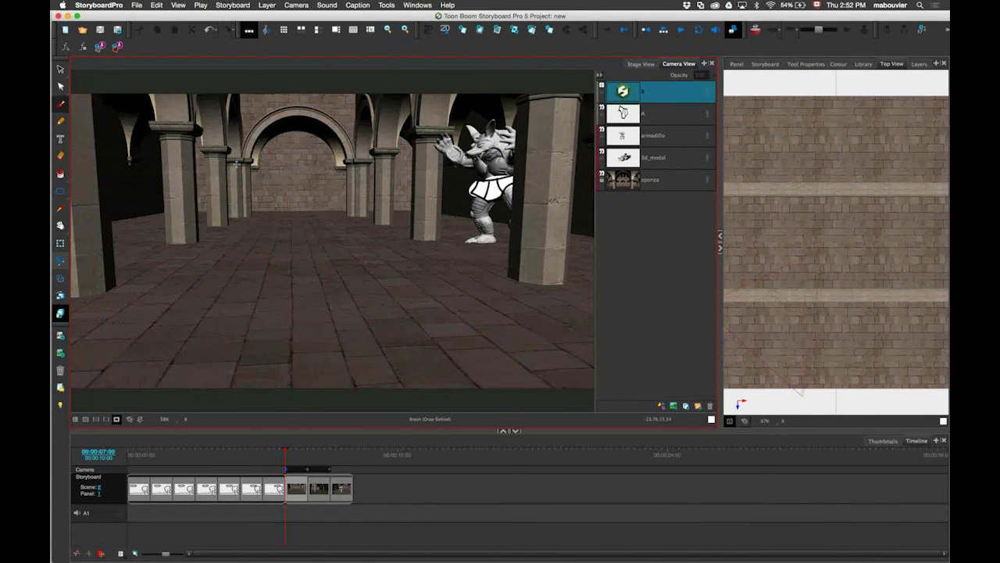
Step: Try a white brush dab on the new floor layer, switch the brush to the black swatch and show the grid
left_click(234, 164)
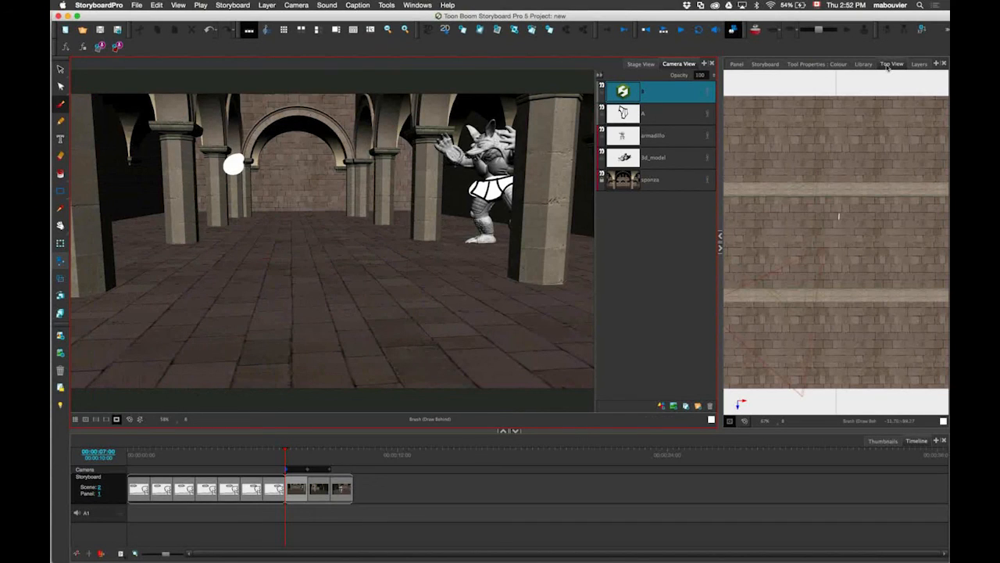
left_click(816, 63)
left_click(739, 414)
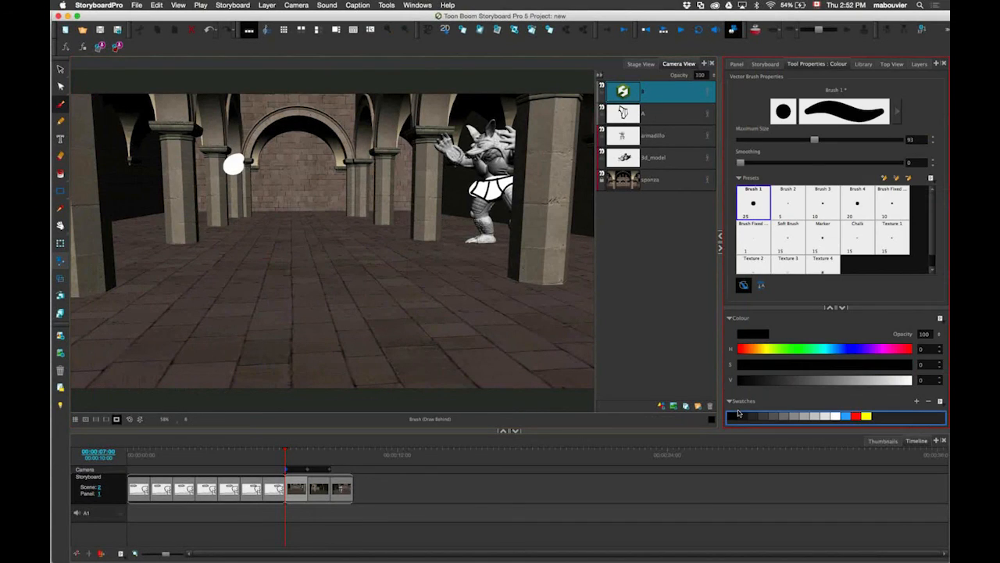
left_click(232, 165)
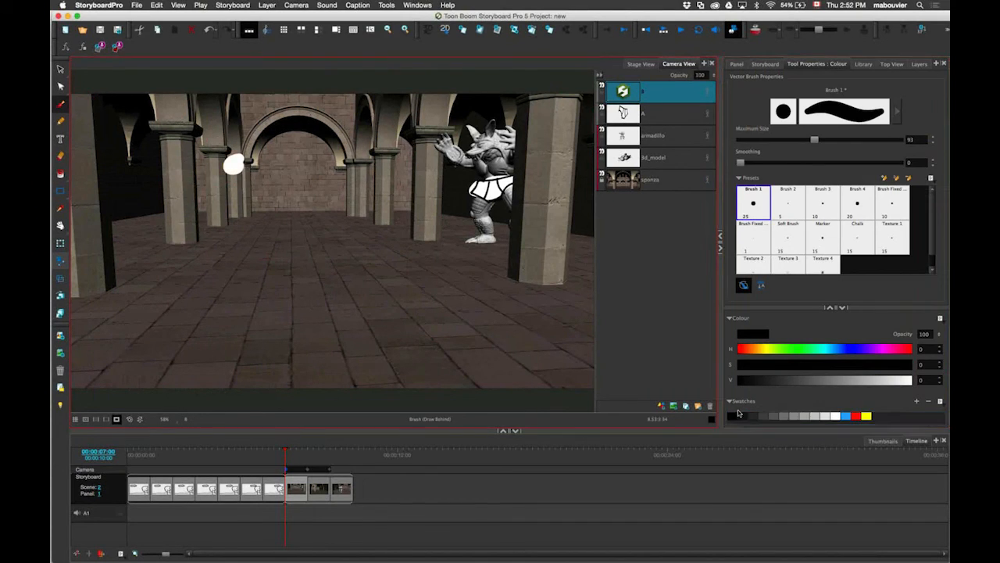
left_click(75, 419)
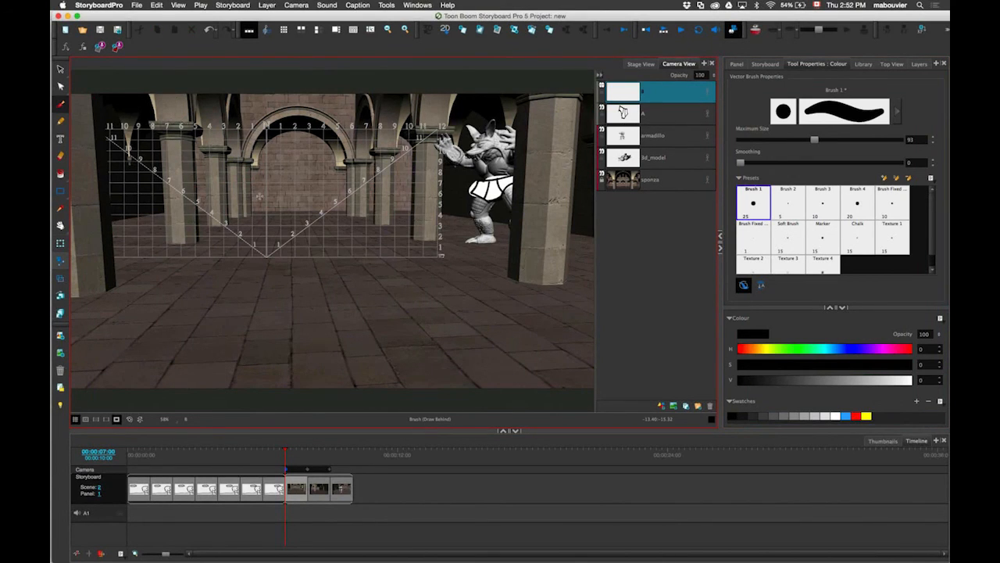
Step: Draw a black walking stick figure on the new layer, with its feet resting on the grid's floor line
left_click_drag(293, 254, 312, 255)
mouse_move(215, 255)
left_mouse_down()
mouse_move(249, 254)
mouse_move(253, 219)
mouse_move(287, 254)
left_mouse_up()
left_click_drag(254, 211, 257, 174)
mouse_move(250, 134)
left_mouse_down()
mouse_move(252, 161)
mouse_move(254, 139)
left_mouse_up()
mouse_move(246, 179)
left_mouse_down()
mouse_move(225, 207)
mouse_move(283, 197)
left_mouse_up()
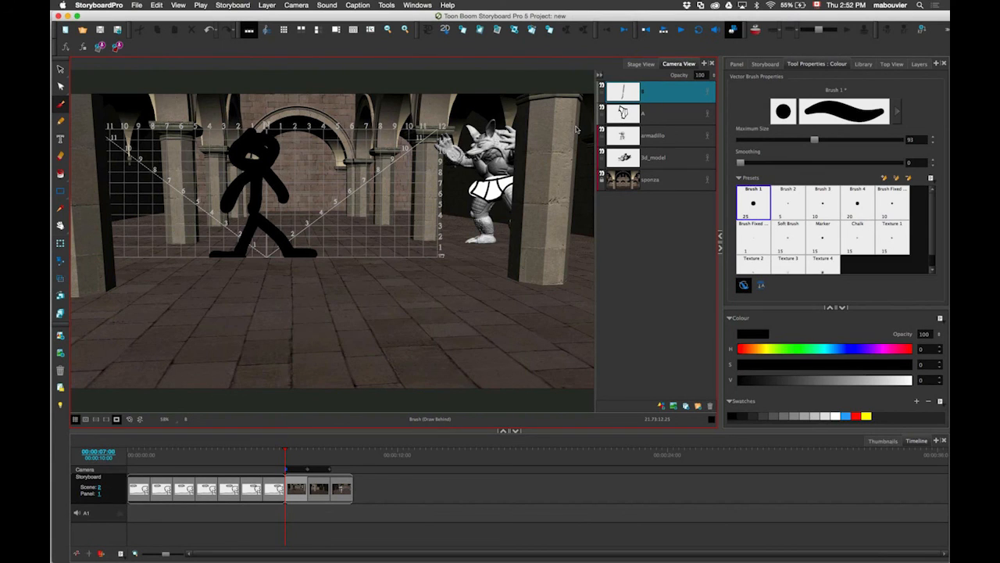
Step: Add the Script Editor view alongside the Camera View and select the TB_3DReport.js script
left_click(704, 64)
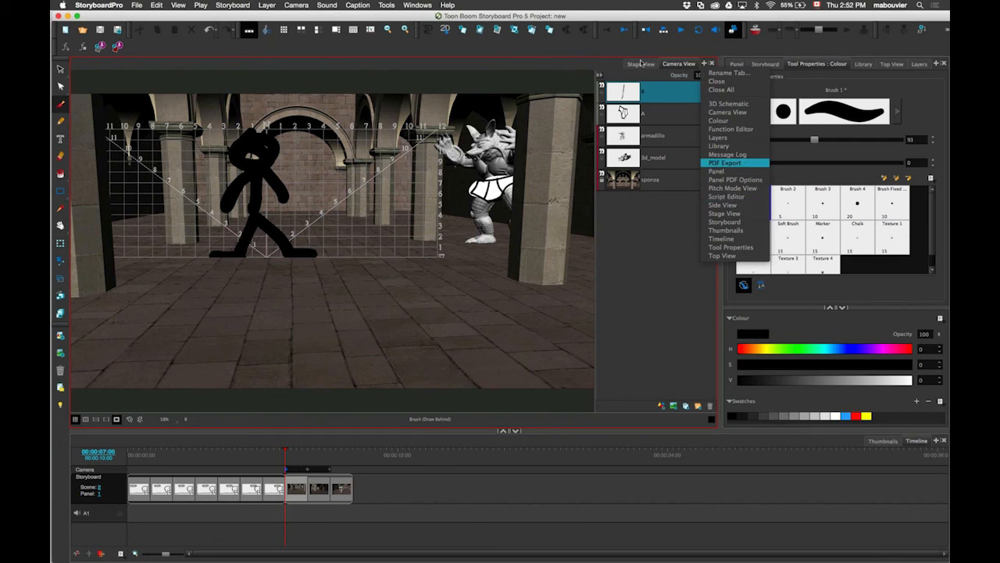
left_click(704, 56)
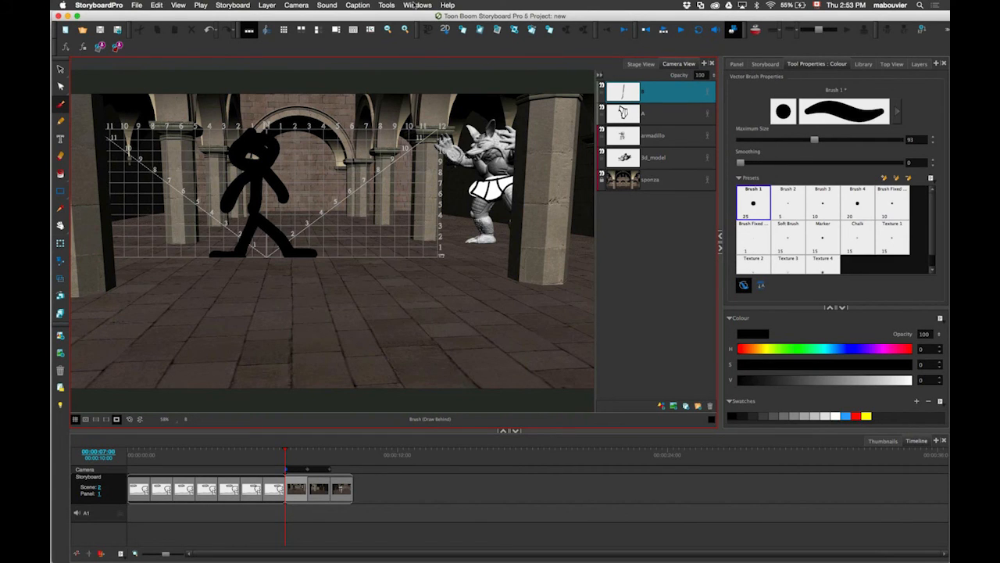
left_click(416, 5)
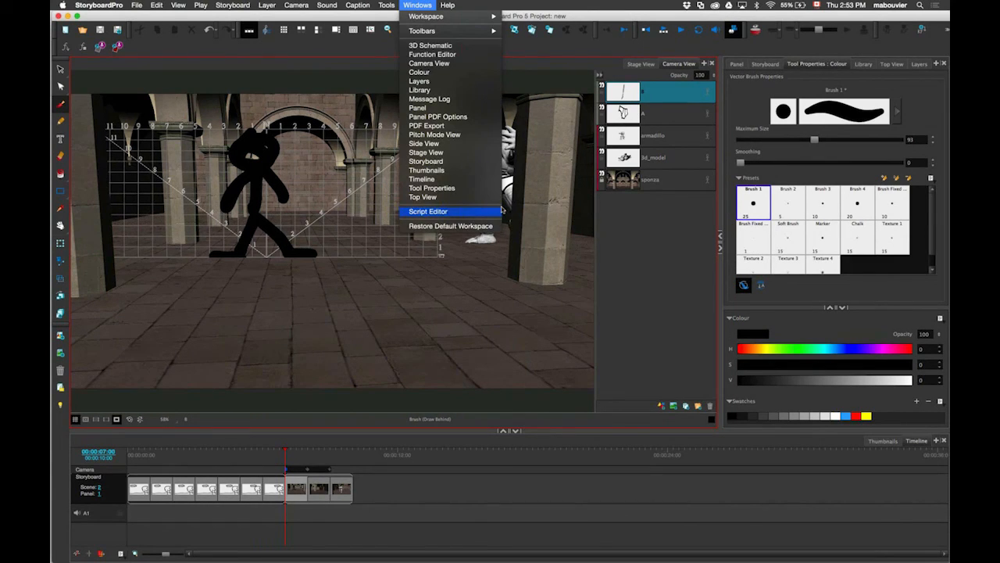
left_click(705, 195)
left_click(704, 65)
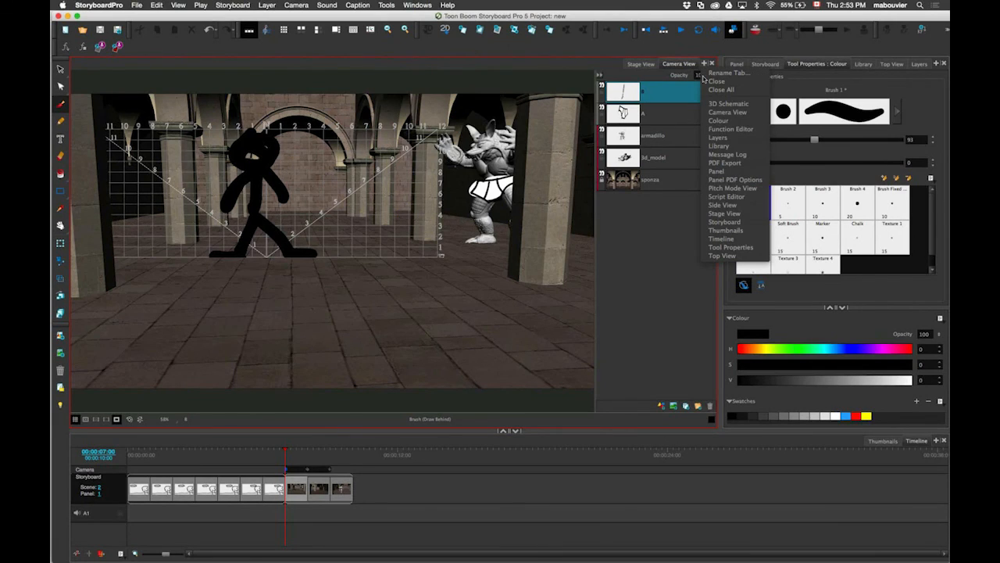
left_click(737, 198)
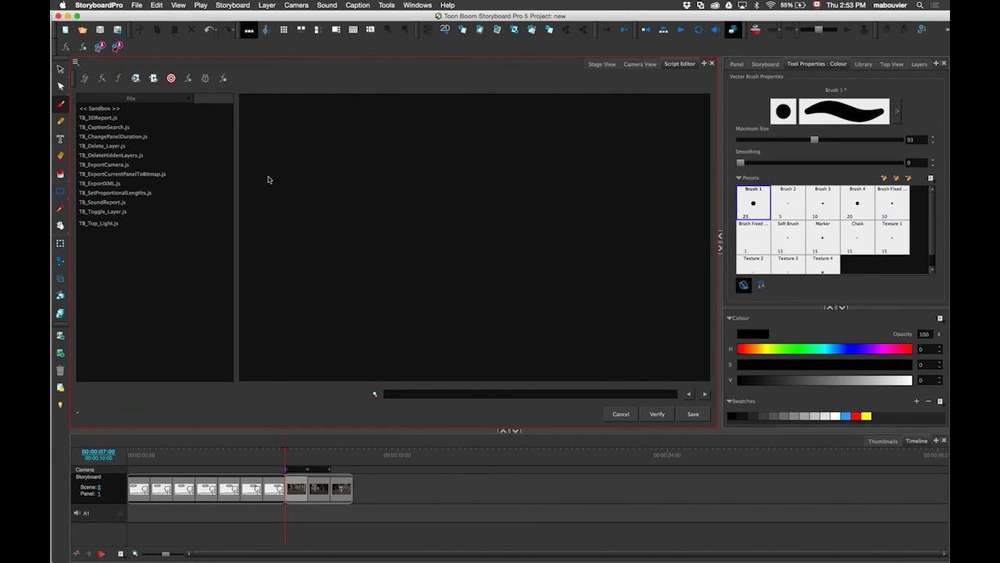
left_click(152, 147)
left_click(111, 119)
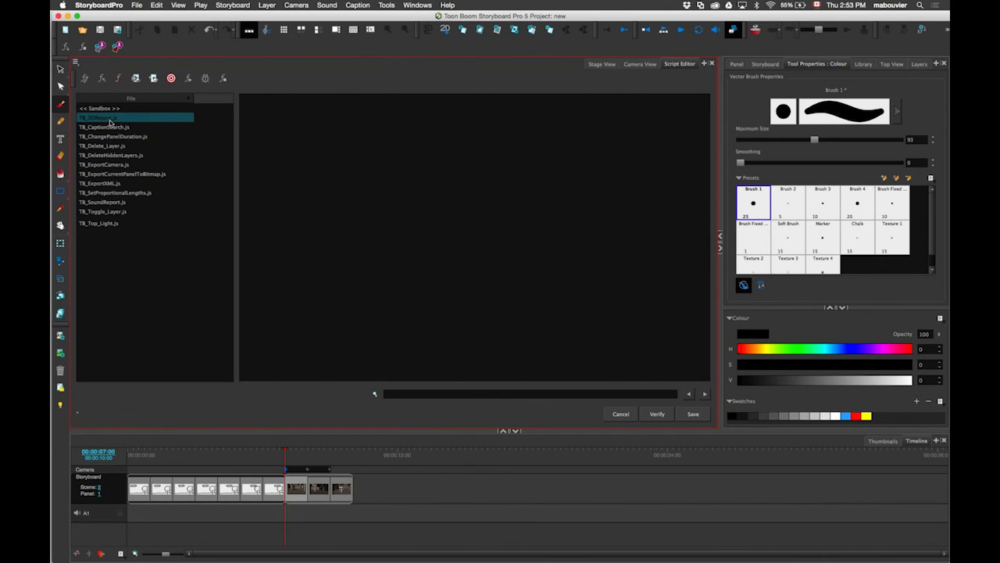
Step: Look through the code of the bundled scripts from TB_3DReport.js onward, reading TB_DeleteHiddenLayers.js to its end
left_click(110, 121)
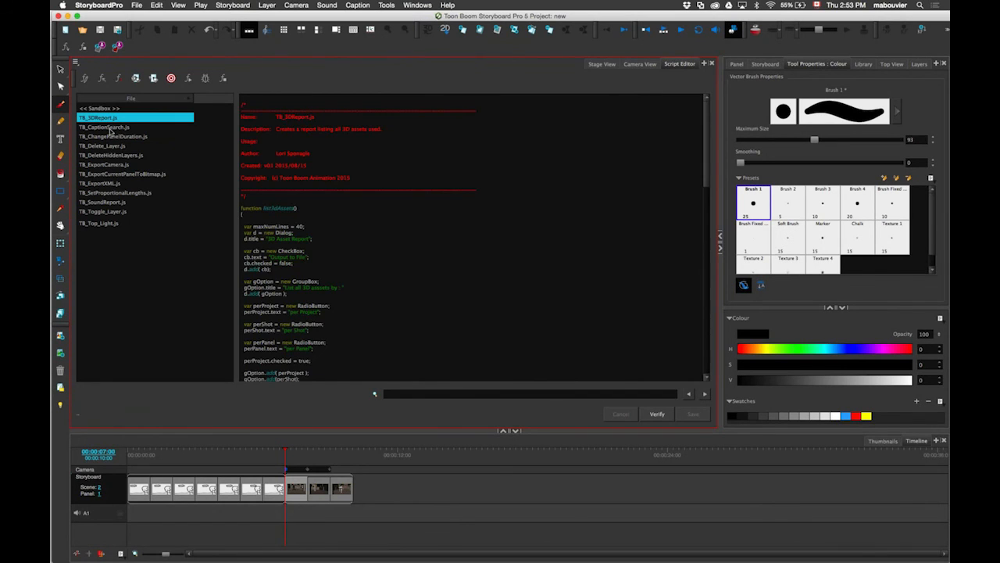
left_click(114, 138)
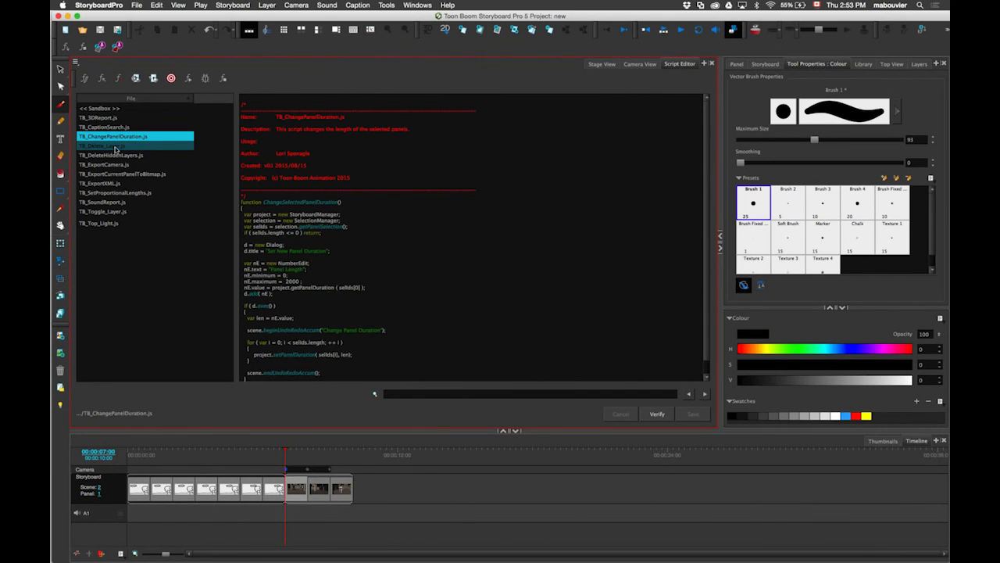
left_click(115, 146)
left_click(117, 156)
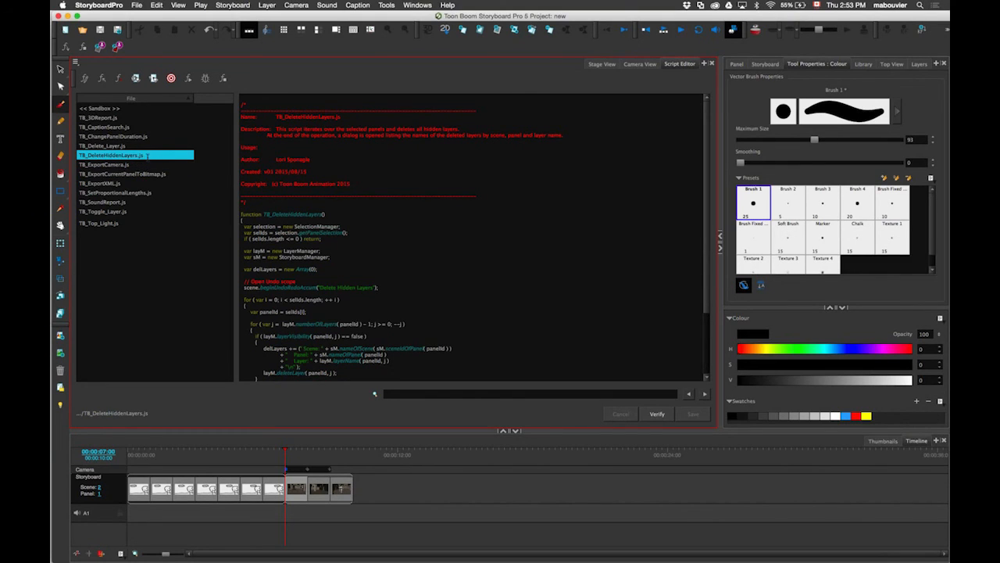
scroll(706, 211, "down", 1)
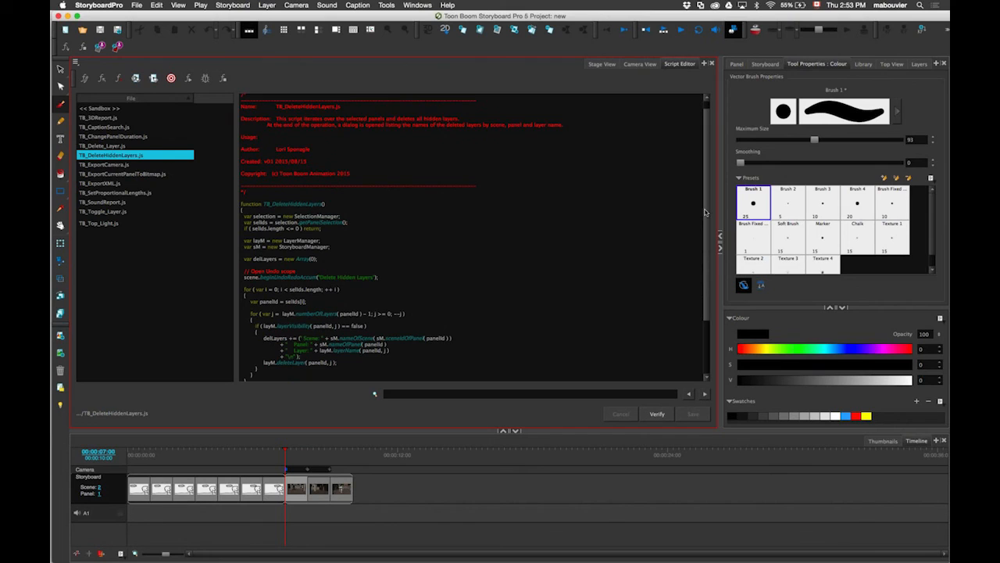
scroll(705, 212, "down", 5)
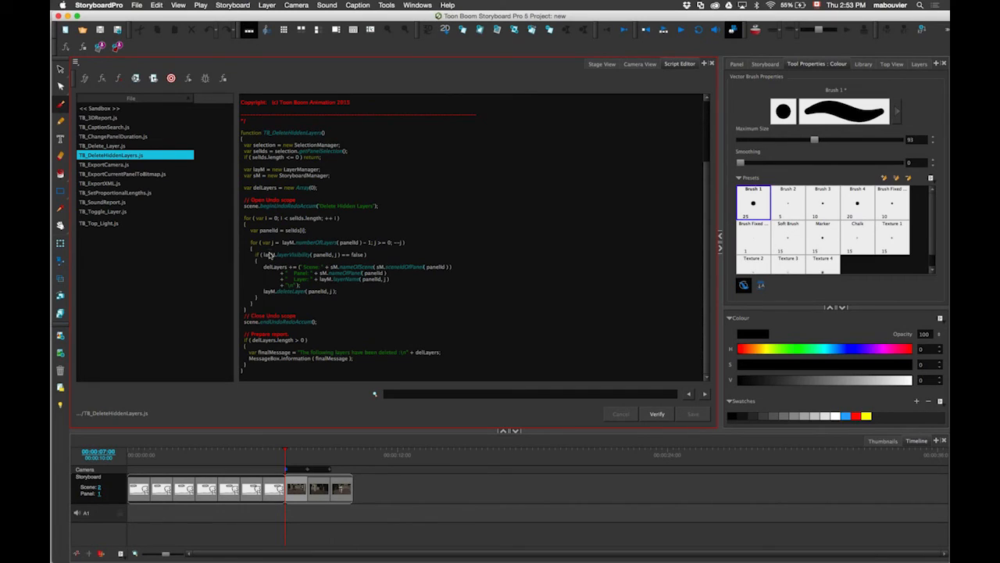
Step: In scene 1, hide layer A in panel 7, layer BG in panel 6 and layer A in panel 4
left_click(279, 489)
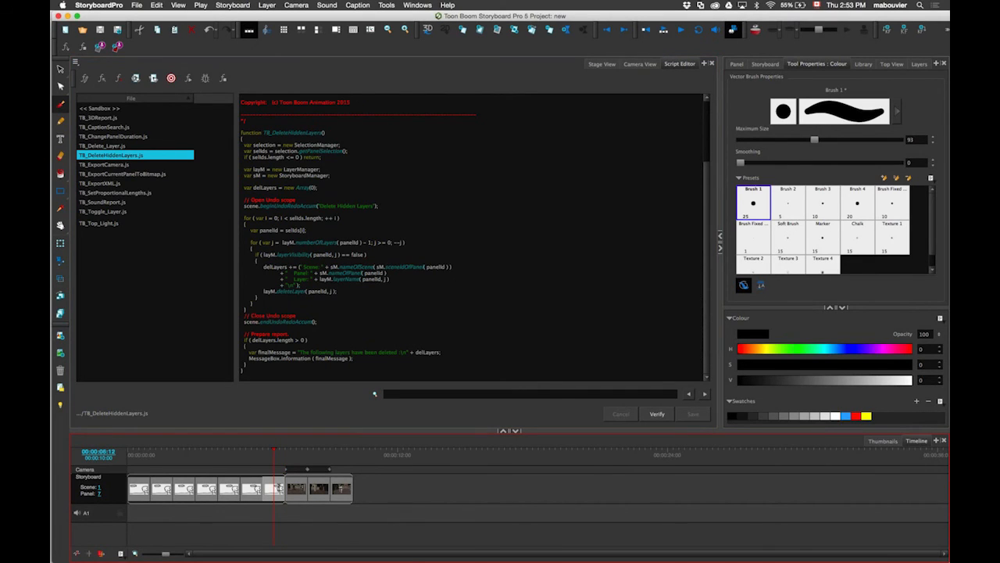
left_click(639, 63)
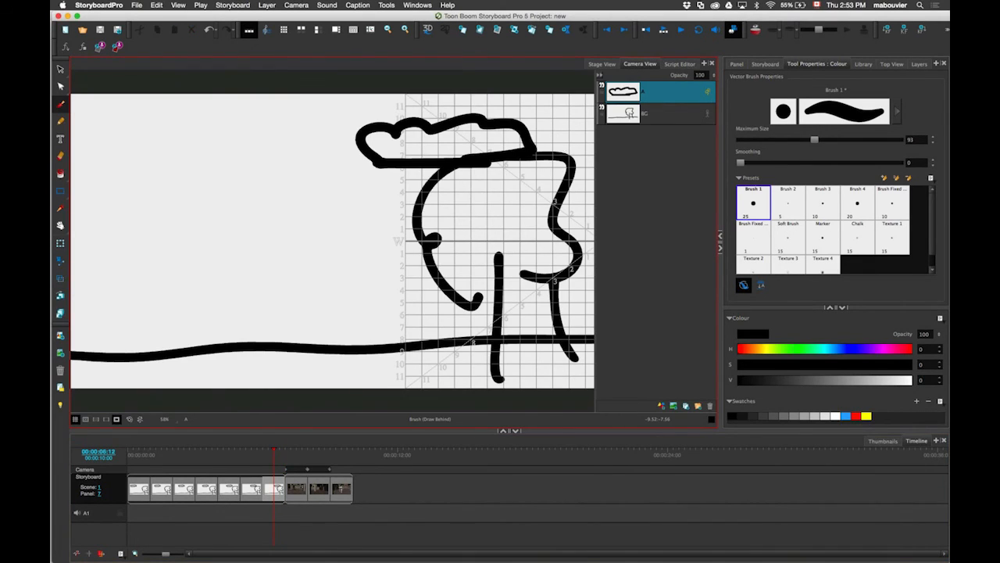
key("Left")
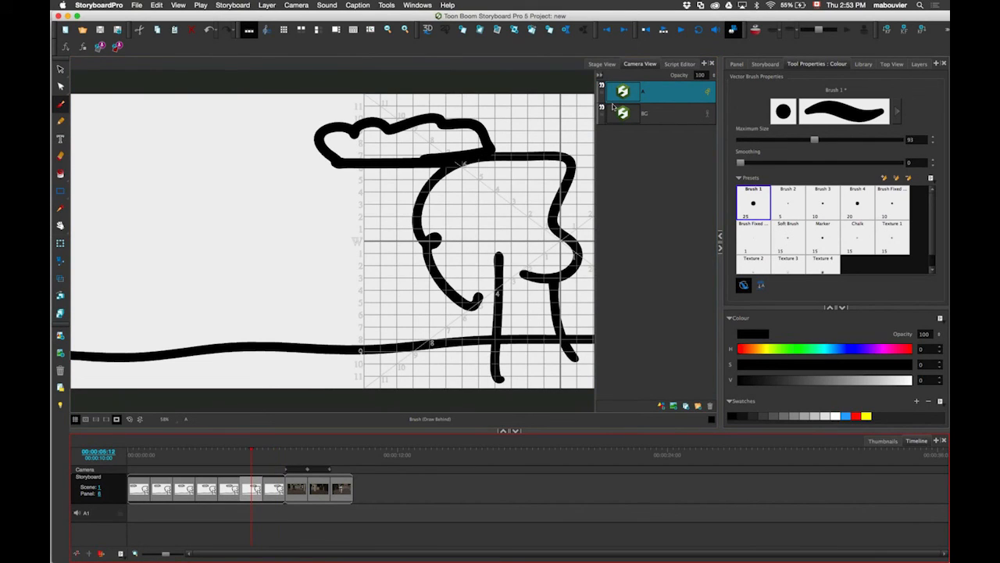
left_click(602, 109)
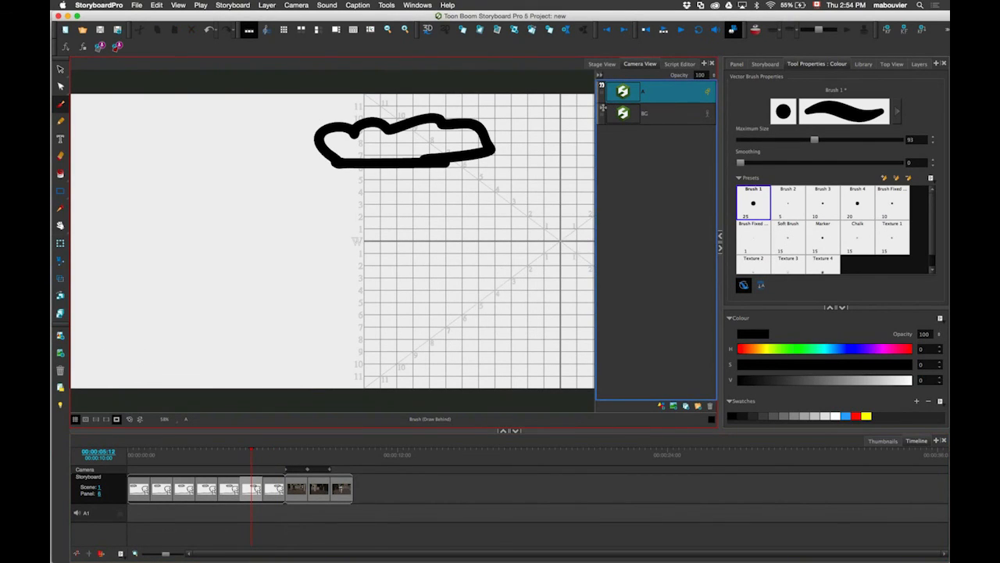
left_click(602, 109)
left_click(275, 447)
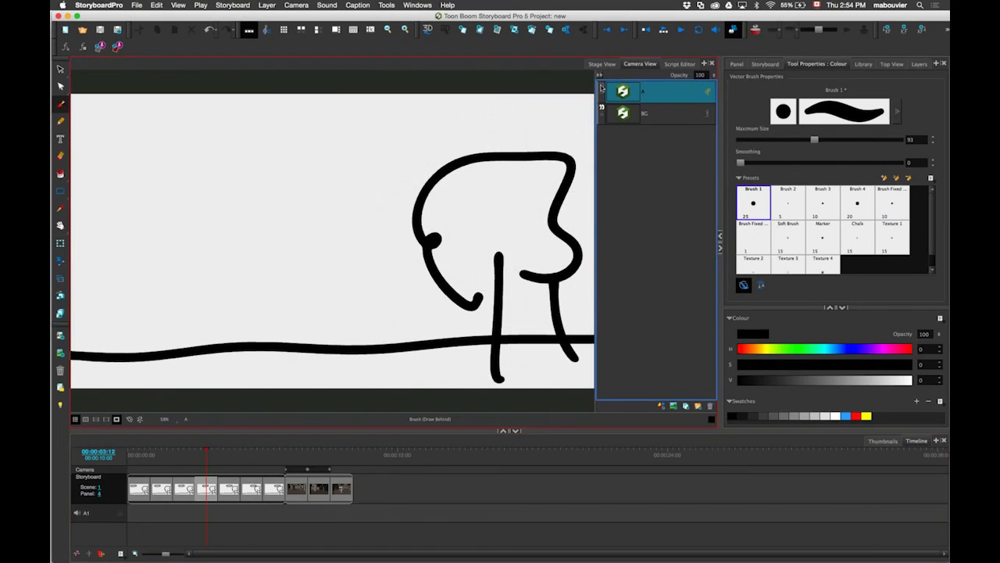
Step: Run the TB_DeleteHiddenLayers function on the scene 1 panels and dismiss its report
left_click(679, 63)
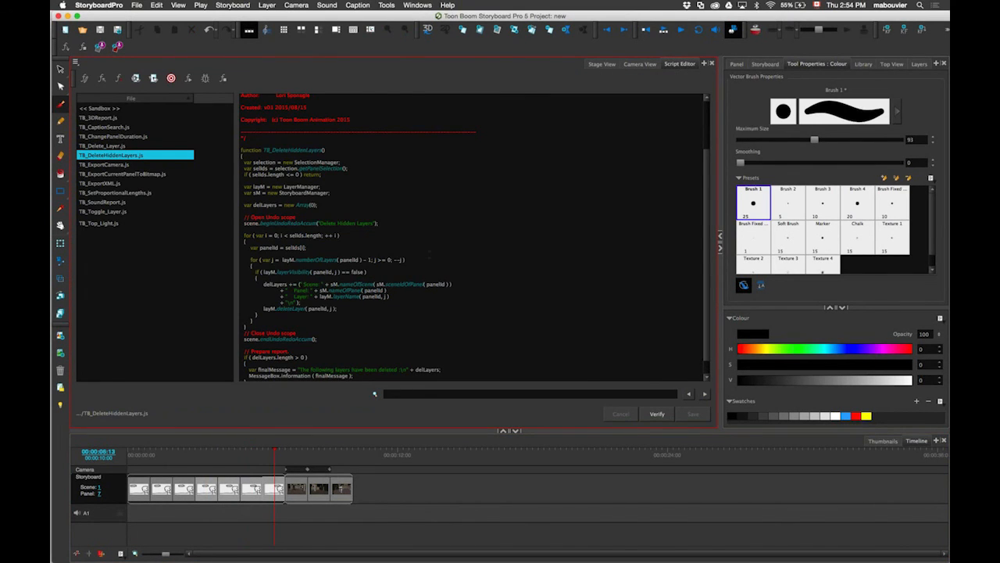
left_click(189, 79)
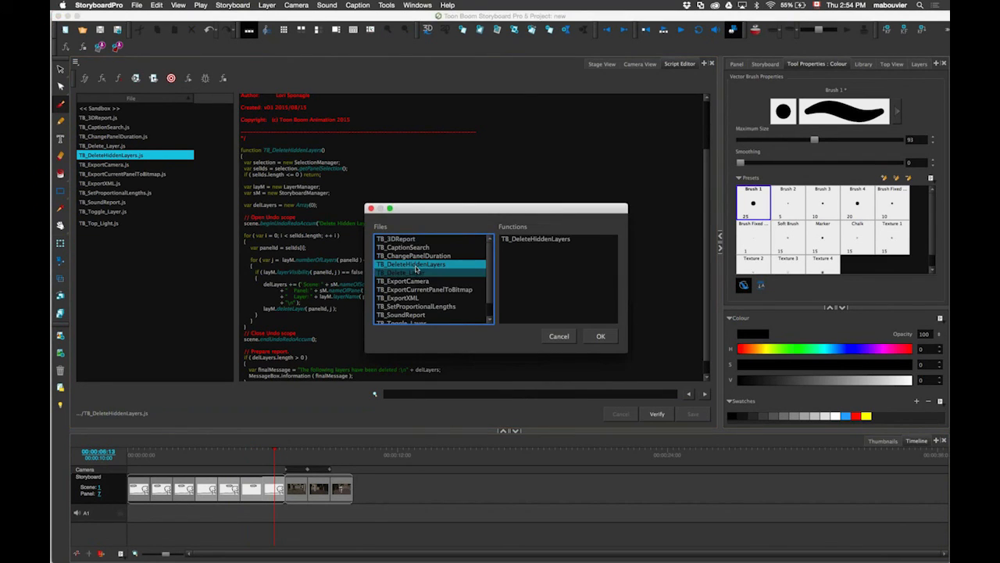
left_click(530, 242)
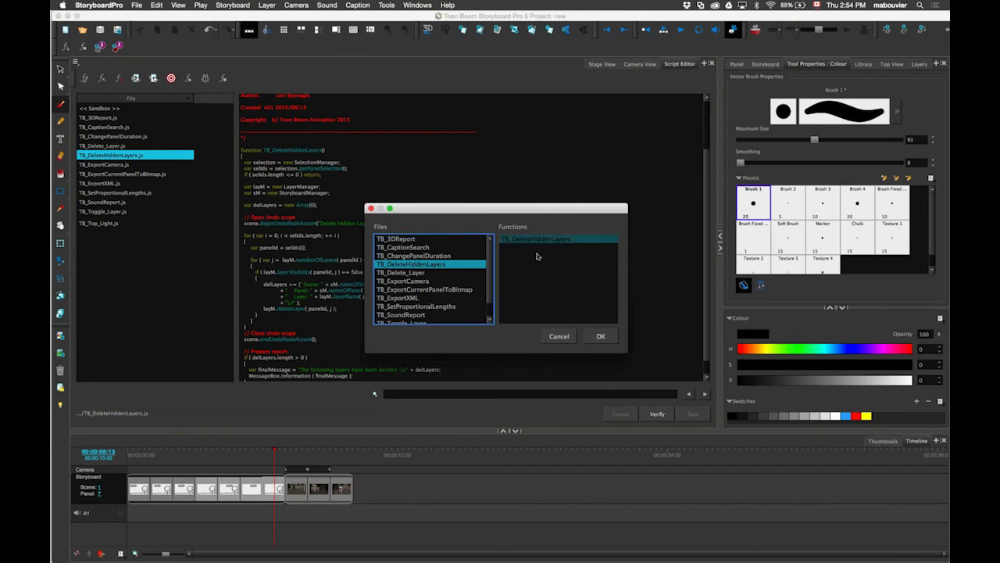
left_click(600, 337)
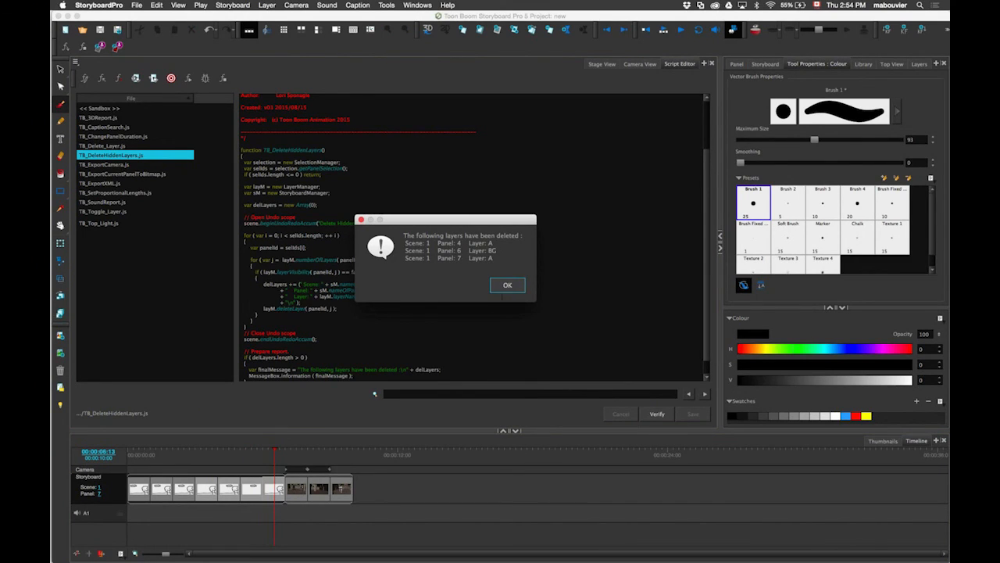
key("Return")
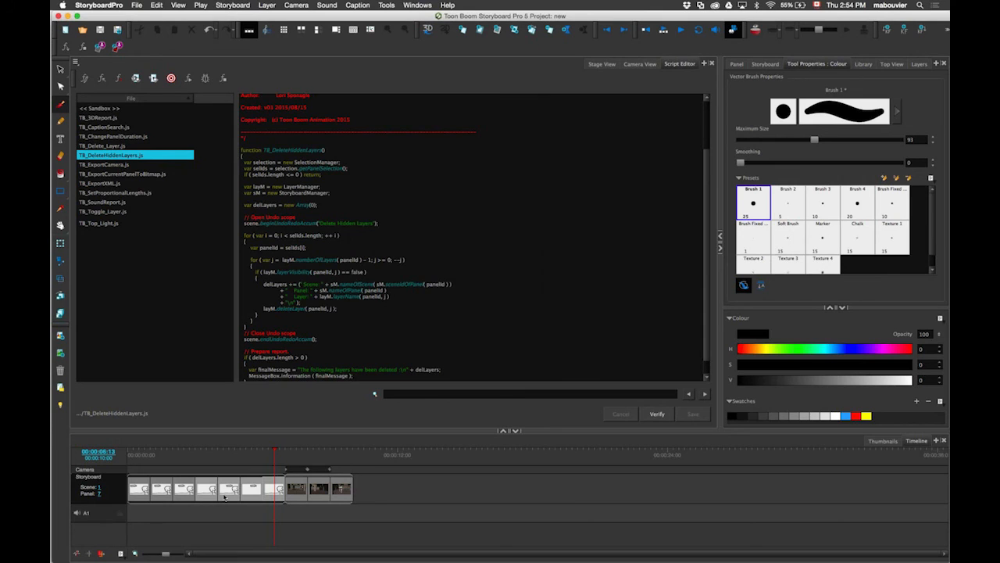
Step: Inspect the remaining layers of panel 7 in scene 1 in the Stage View
left_click(604, 64)
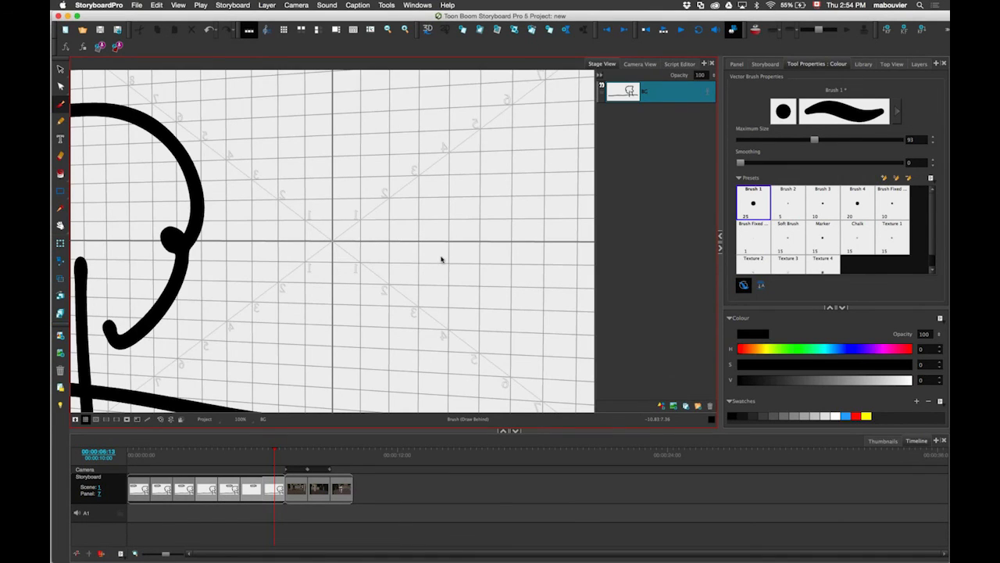
key("shift+m")
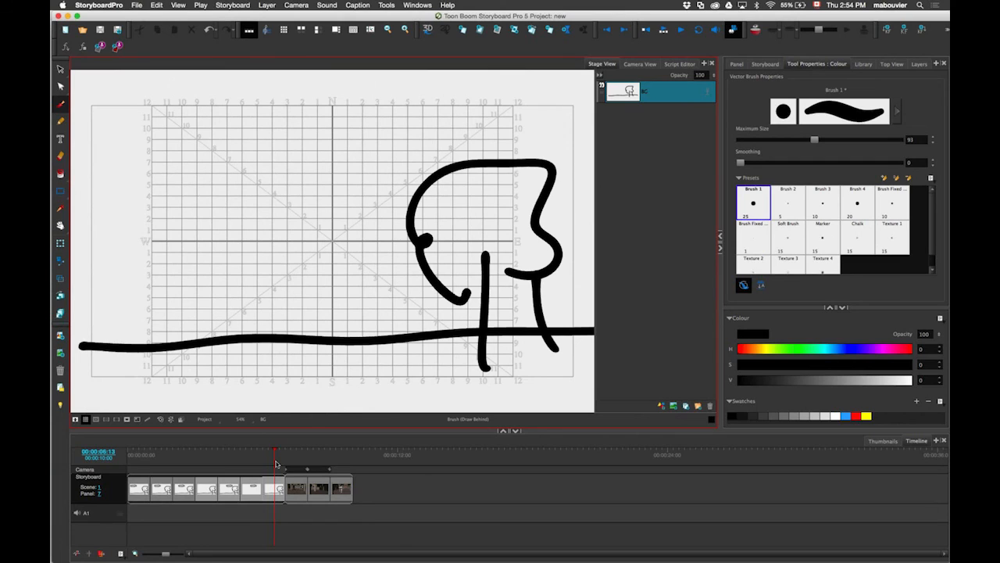
mouse_move(275, 461)
left_mouse_down()
mouse_move(209, 461)
mouse_move(278, 460)
left_mouse_up()
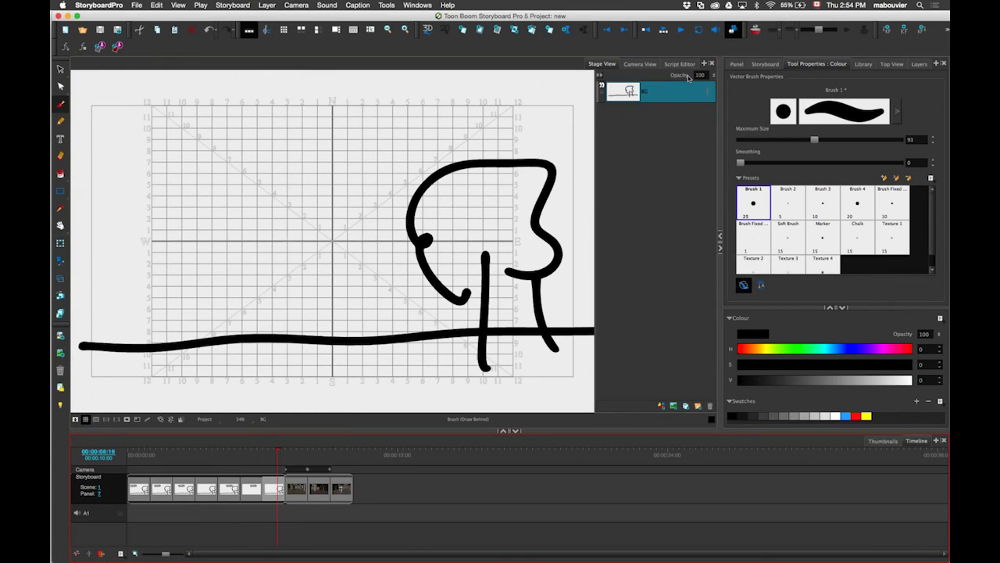
Step: Open the TB_SetProportionalLengths.js script and lengthen the second panel of scene 2 in the timeline
left_click(679, 64)
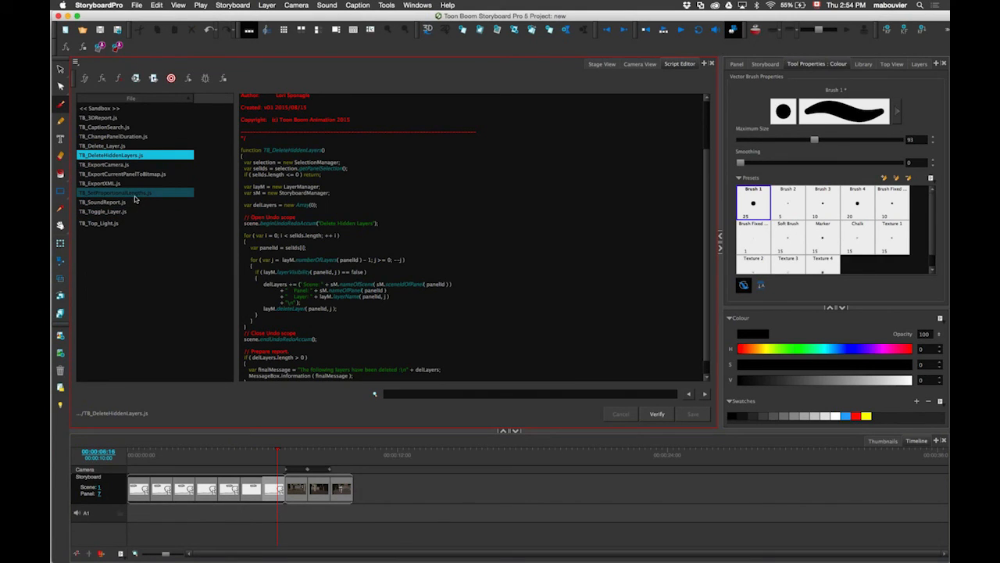
left_click(135, 194)
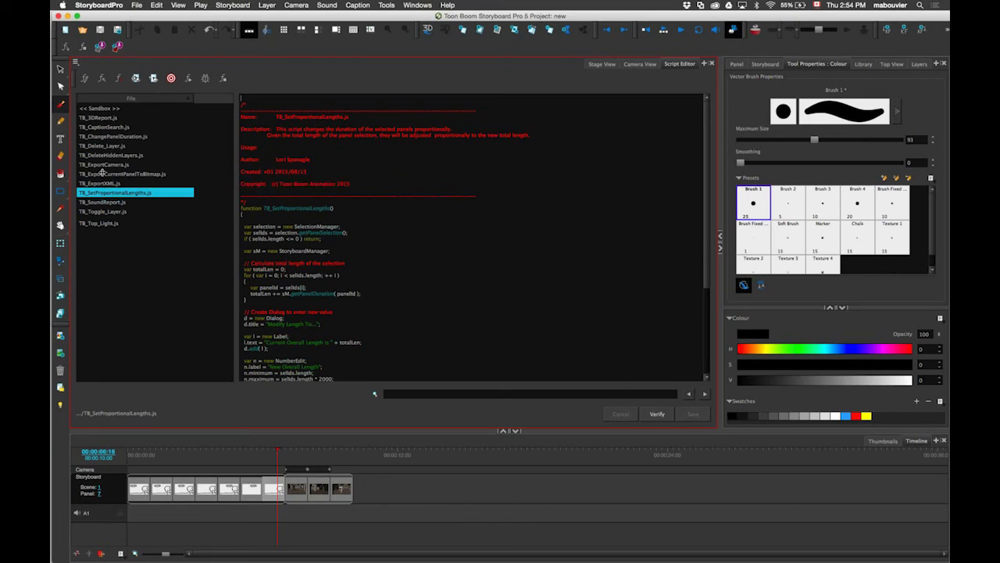
left_click(421, 477)
mouse_move(422, 477)
left_mouse_down()
mouse_move(403, 481)
mouse_move(413, 486)
left_mouse_up()
Step: Run the TB_SetProportionalLengths function on the three scene 2 panels with a new overall length of 500
left_click(301, 490)
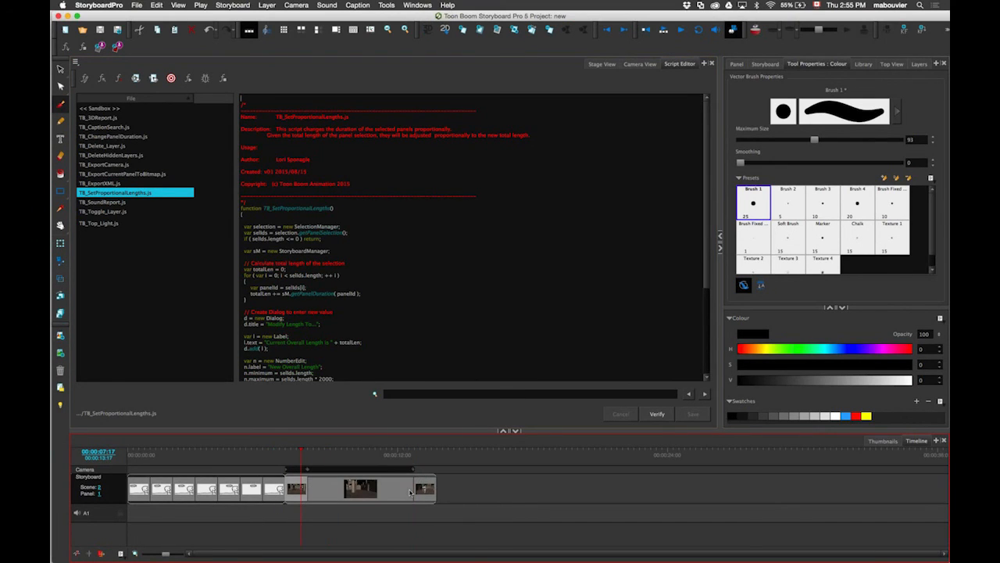
left_click(428, 490)
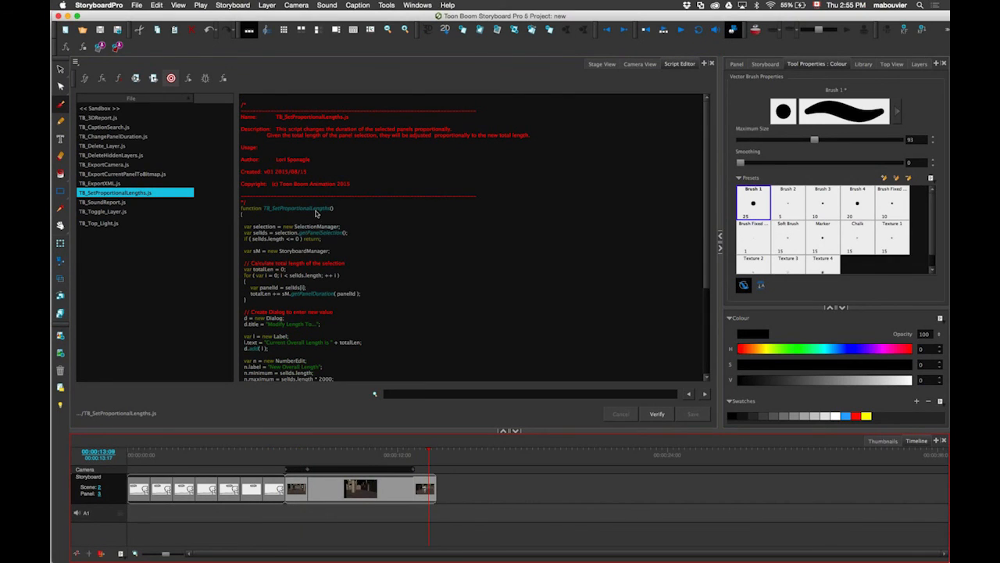
left_click(446, 309)
left_click(545, 239)
key("Return")
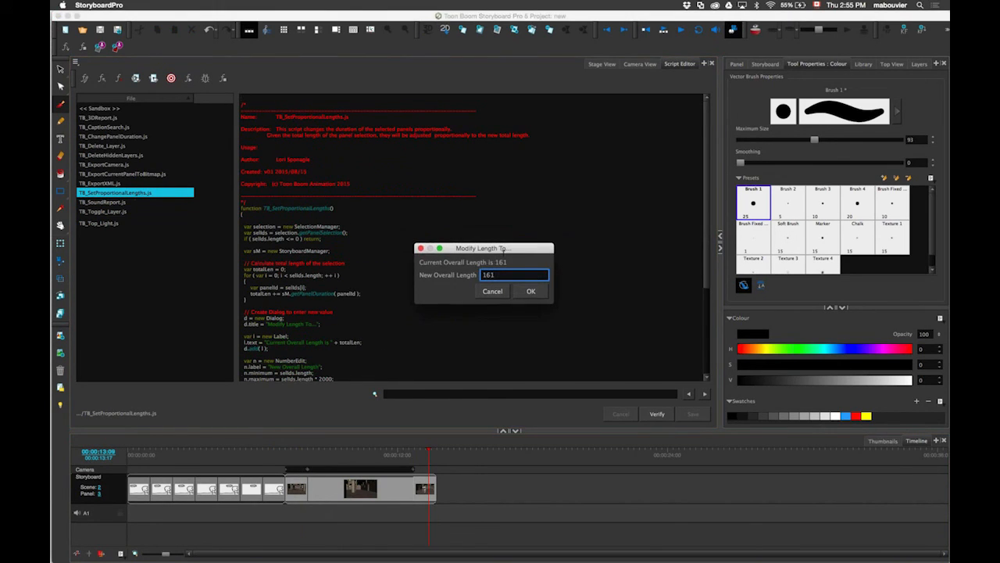
left_click(508, 278)
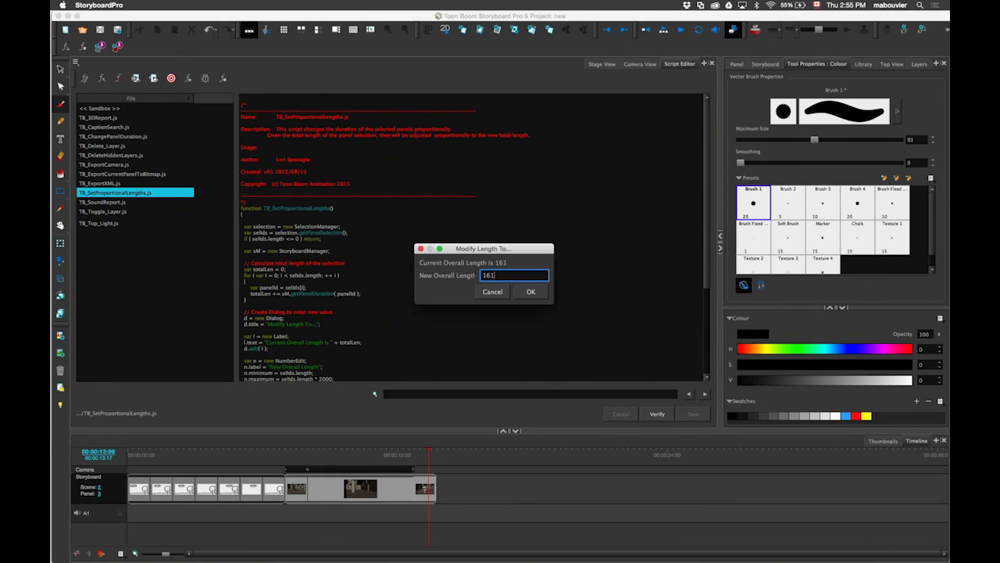
left_click_drag(502, 276, 476, 276)
type("500")
key("Return")
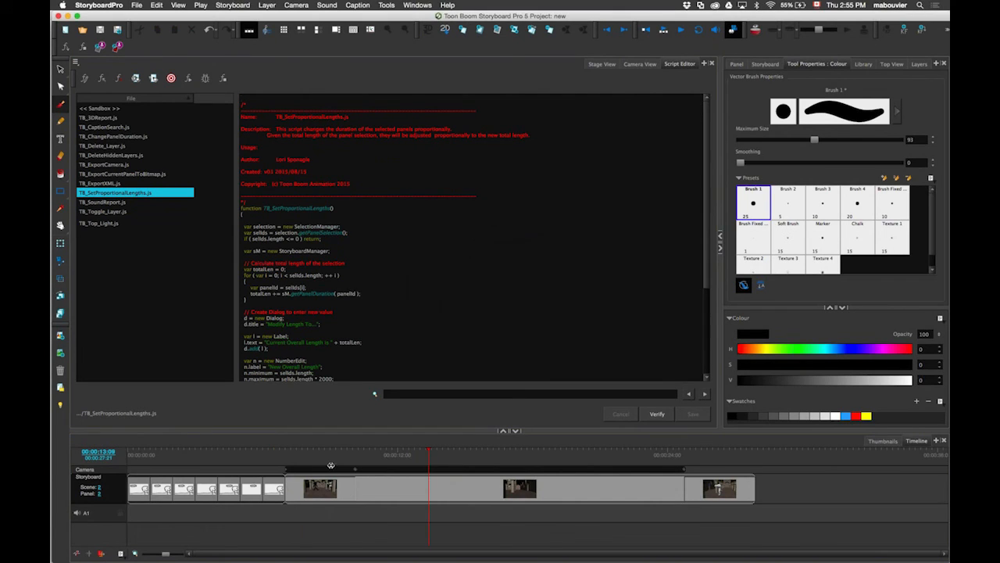
Step: Review the new durations of the three scene 2 panels along the timeline
left_click(331, 454)
left_click(704, 450)
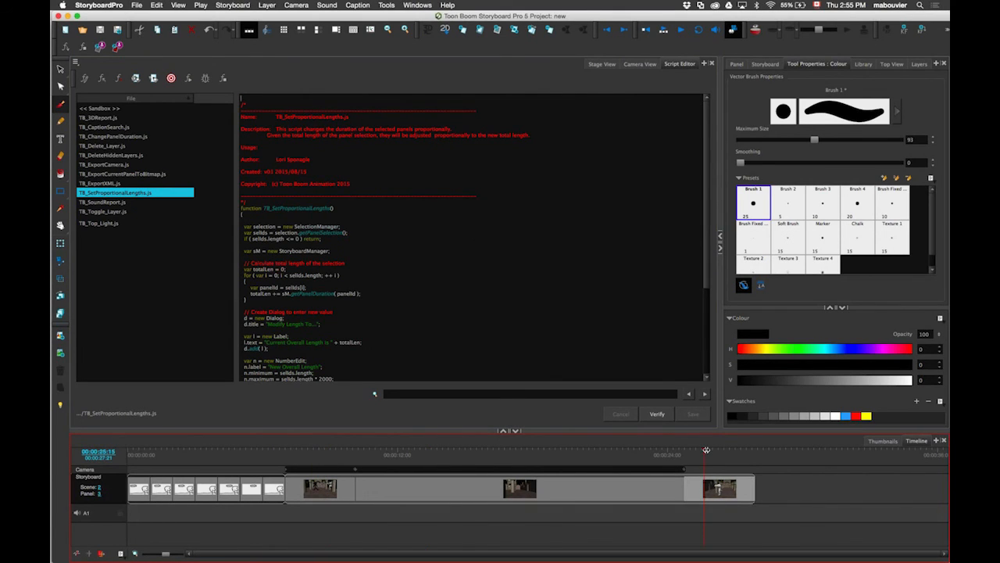
left_click(544, 456)
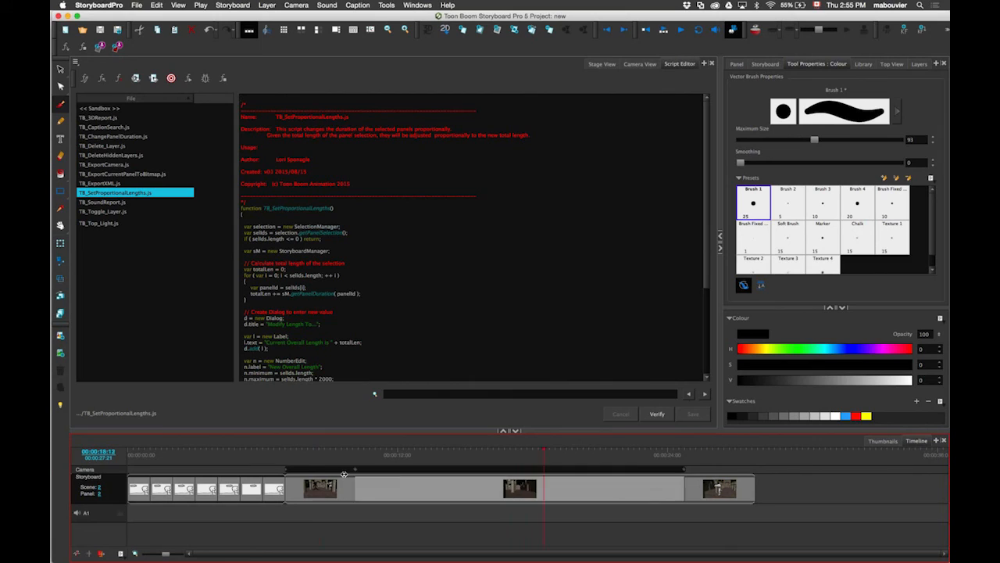
left_click(319, 471)
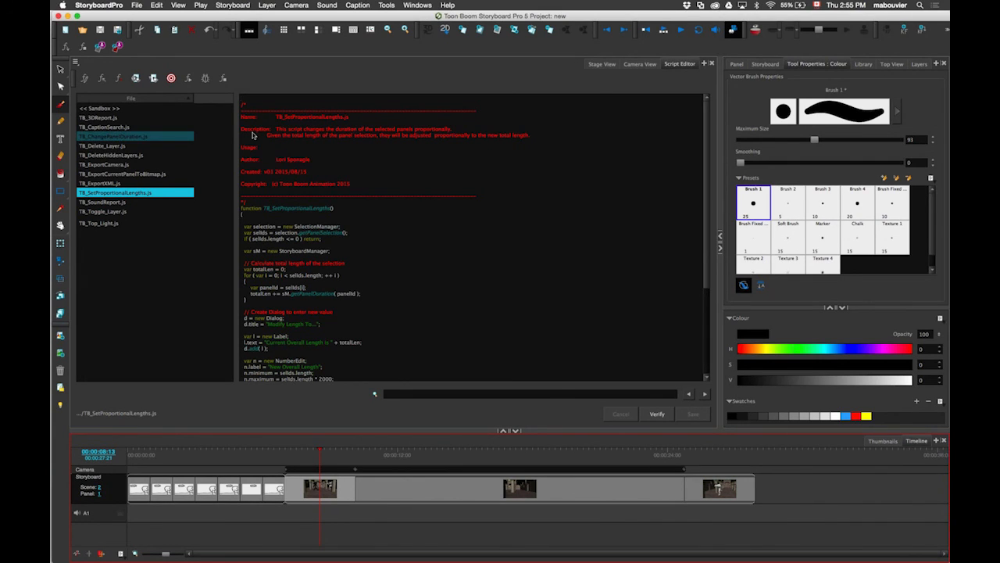
Step: Examine the descriptions of the 3D report, camera export, XML export, panel duration and layer deletion scripts
left_click(135, 118)
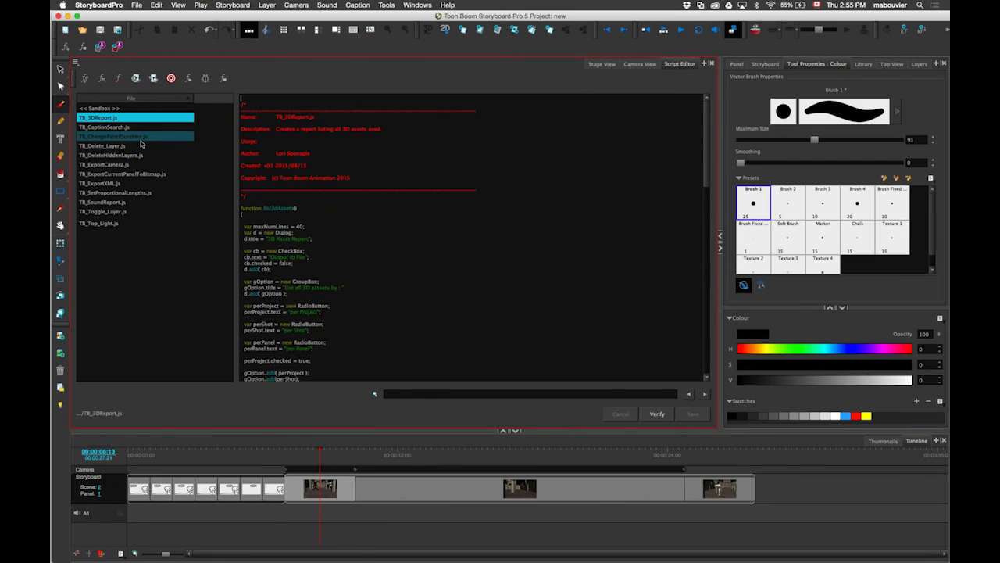
left_click(134, 165)
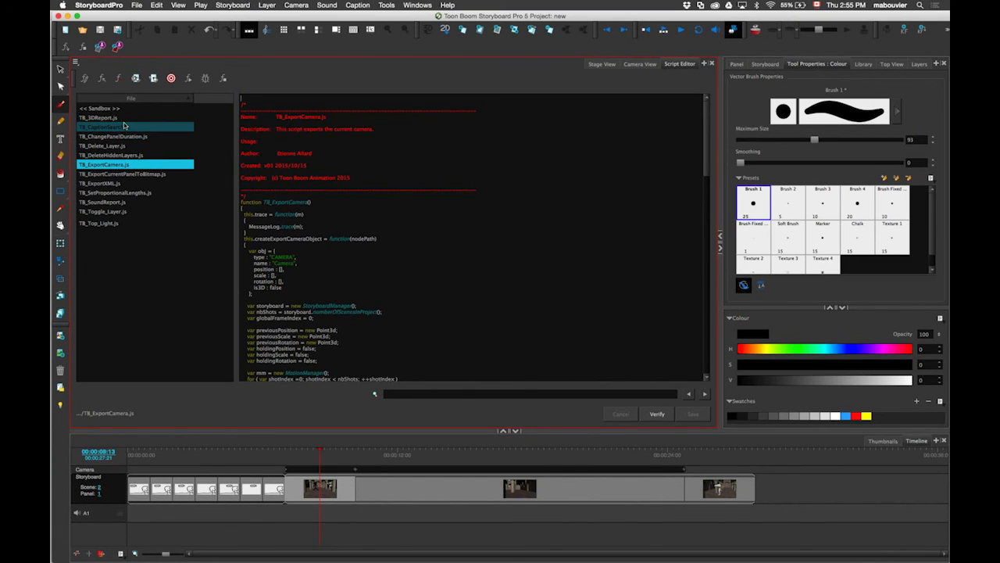
left_click(134, 183)
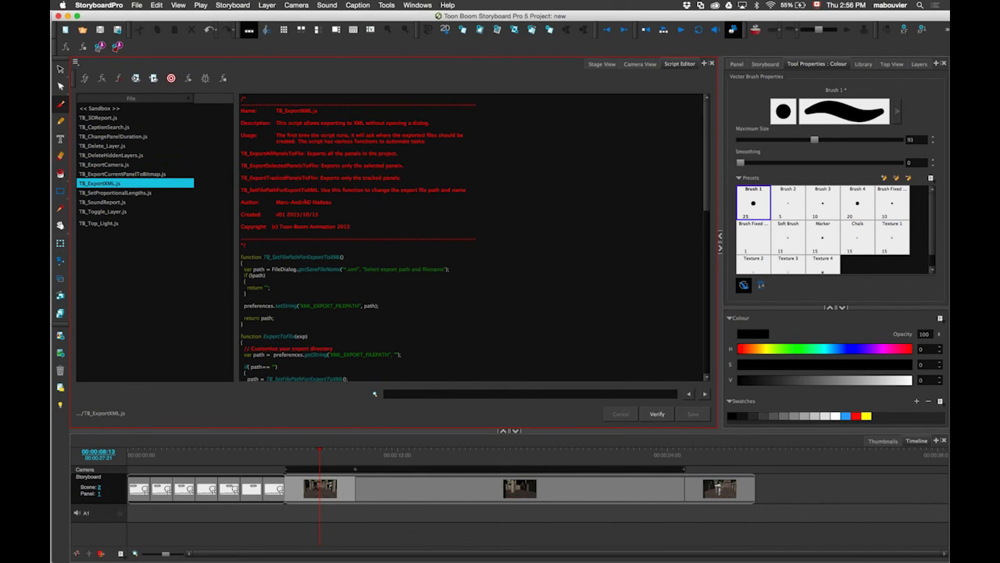
left_click(137, 117)
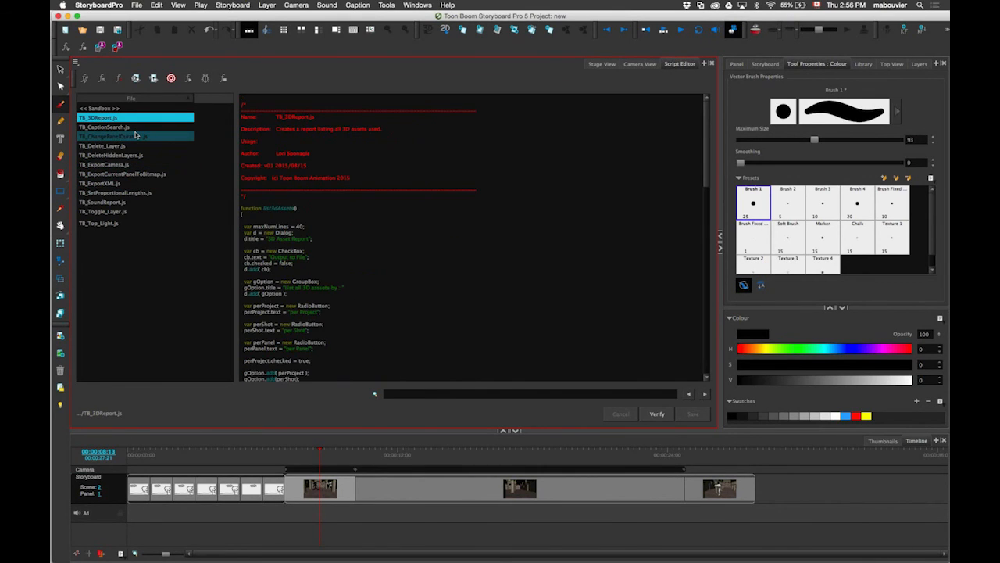
left_click(135, 136)
left_click(140, 146)
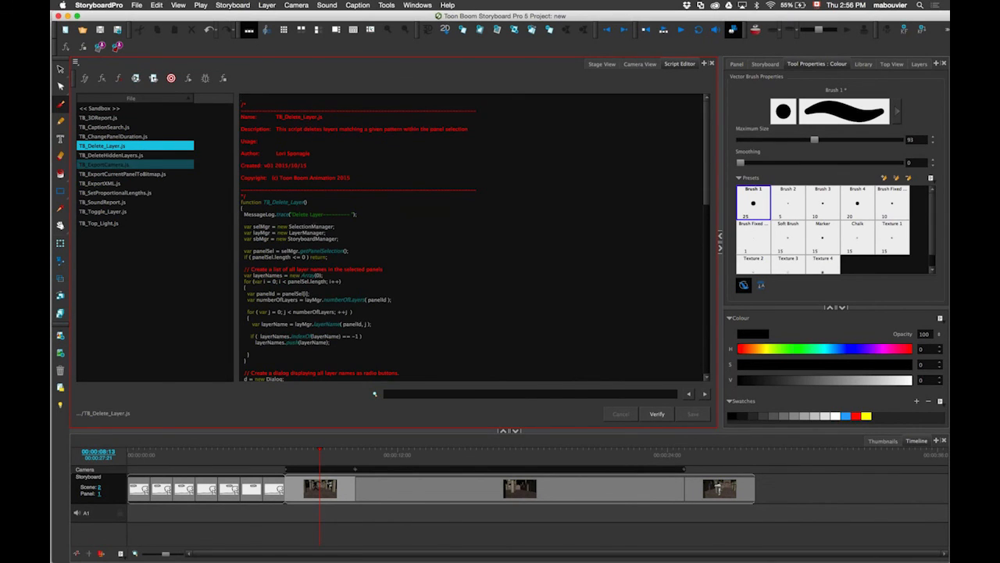
left_click(141, 156)
left_click(137, 167)
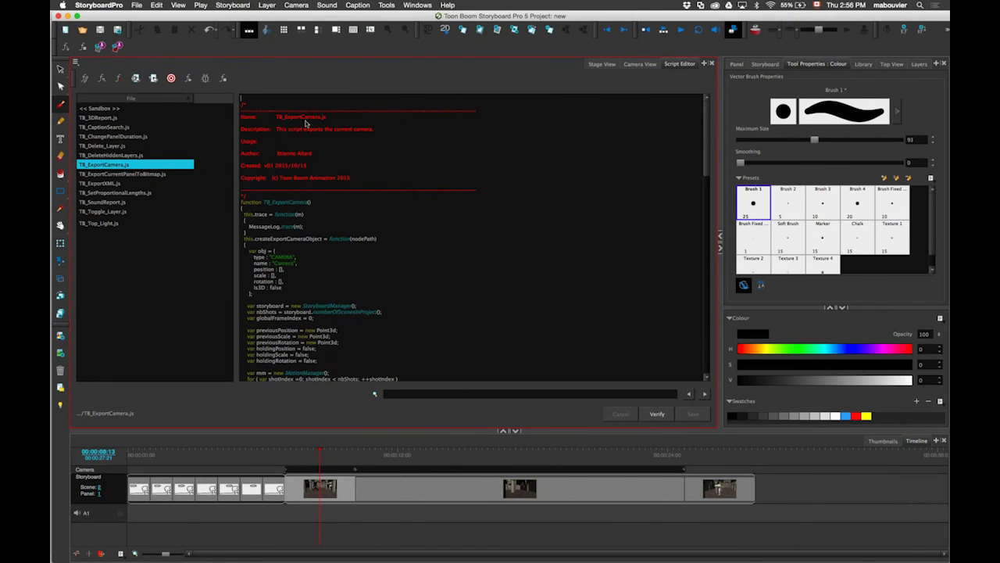
right_click(61, 405)
left_click(461, 40)
left_click(418, 4)
mouse_move(469, 31)
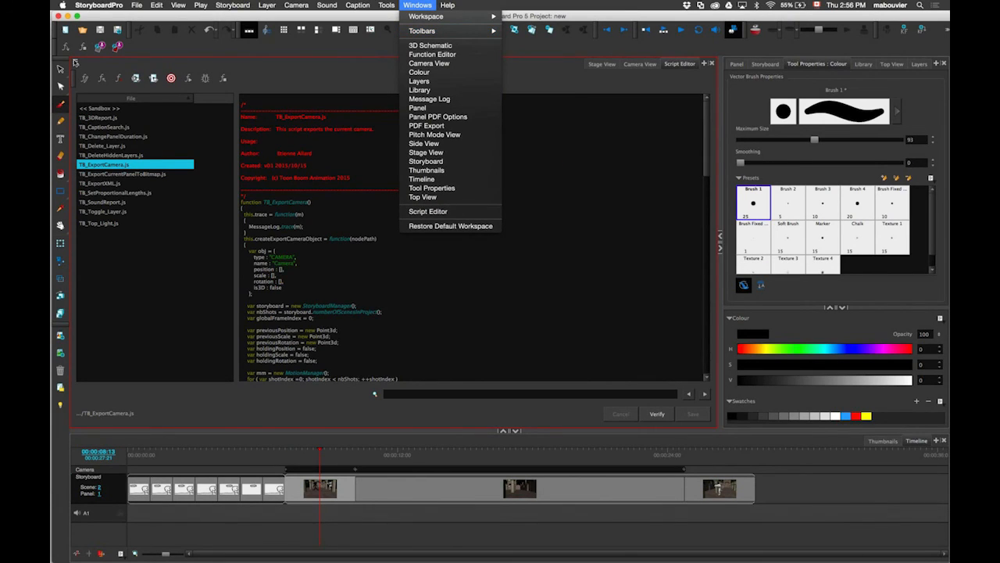
left_click(81, 60)
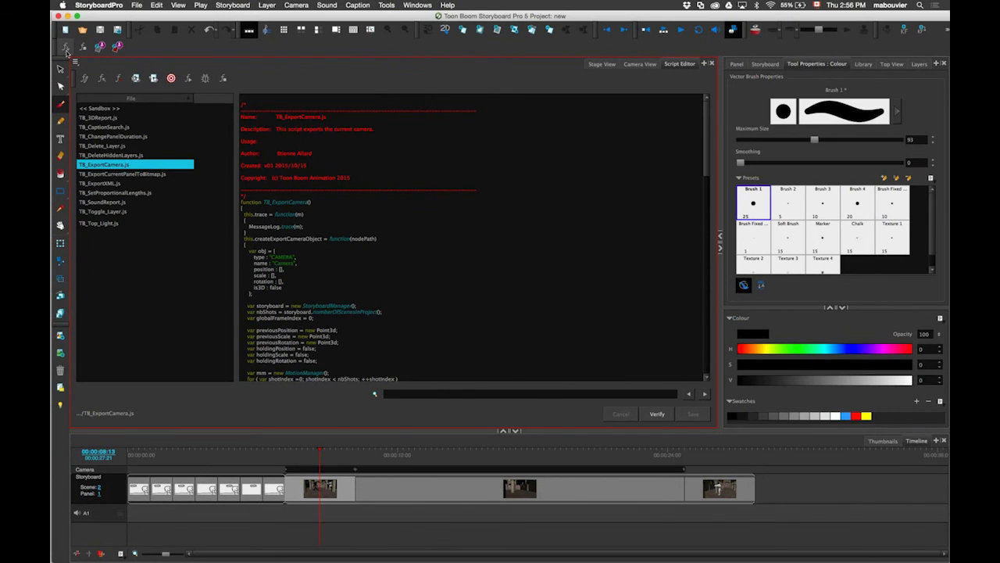
Step: Open the Scripts Manager and examine which functions the bundled script files offer, down to TB_Top_Light.js
left_click(67, 50)
left_click_drag(354, 175, 276, 139)
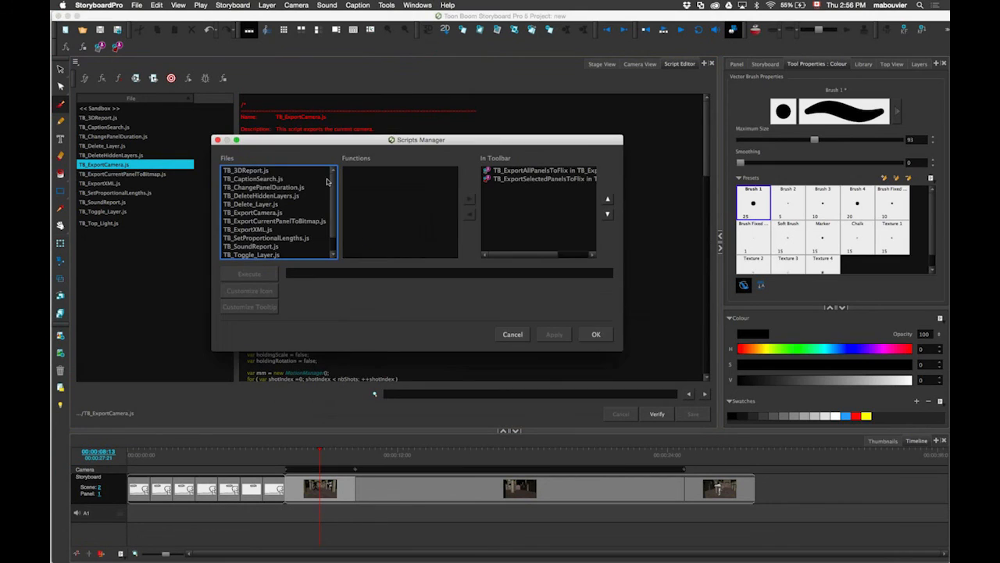
left_click(313, 178)
key("Down")
key("Down")
key("Down")
key("Down")
key("Down")
scroll(324, 241, "down", 1)
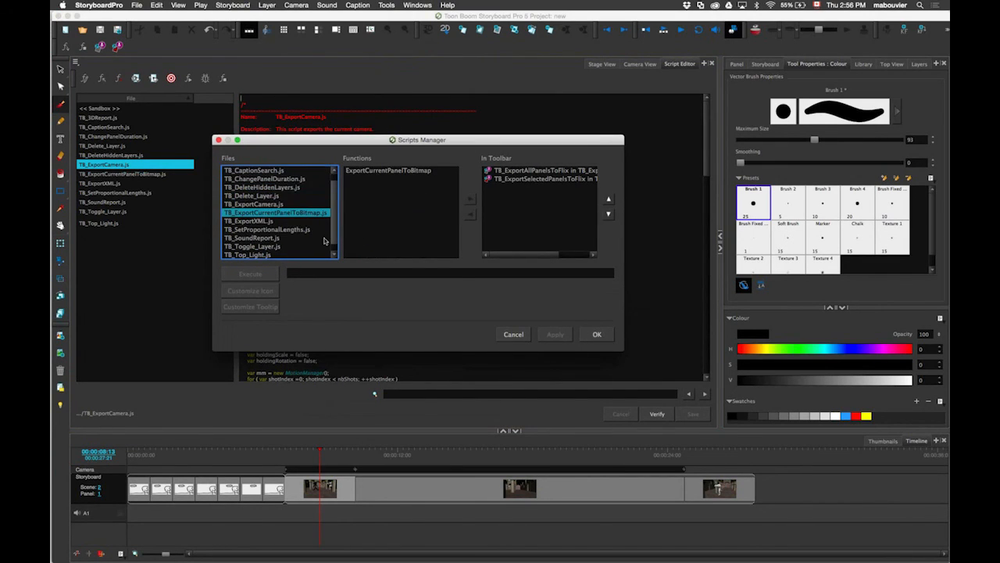
scroll(325, 241, "down", 1)
key("Down")
key("Down")
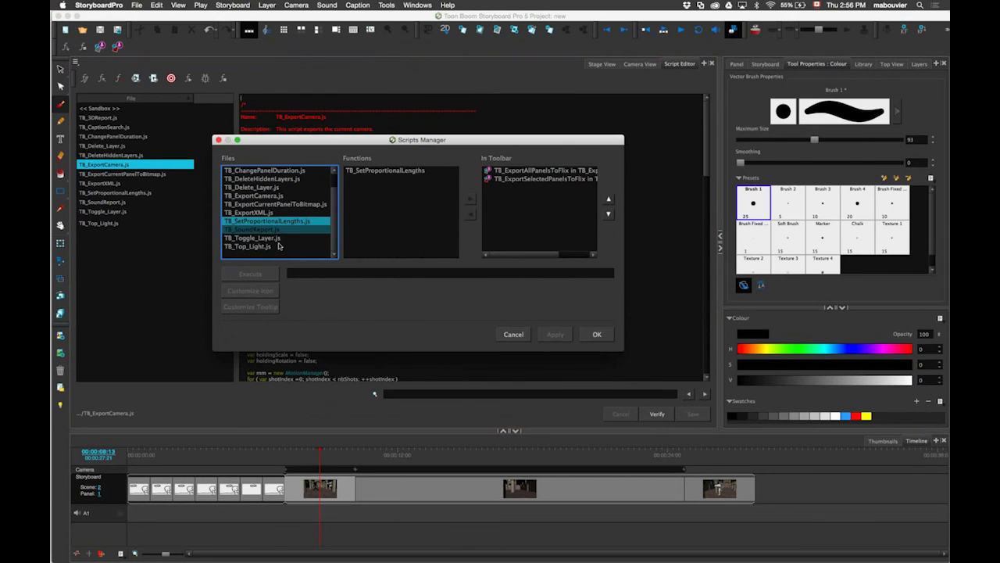
left_click(279, 247)
scroll(328, 219, "up", 2)
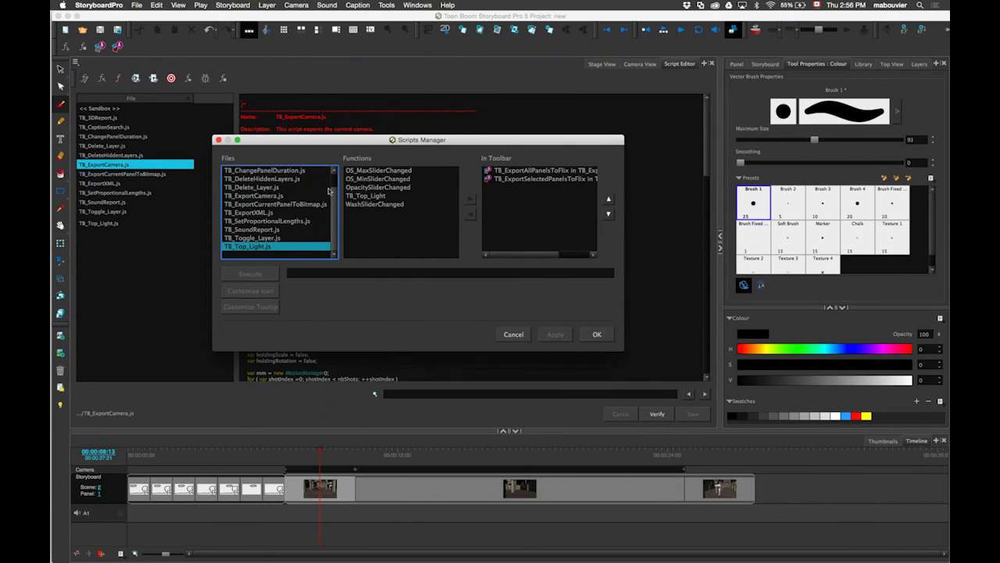
Step: Add the TB_DeleteHiddenLayers function to the scripting toolbar, placed first in the toolbar order
left_click(288, 206)
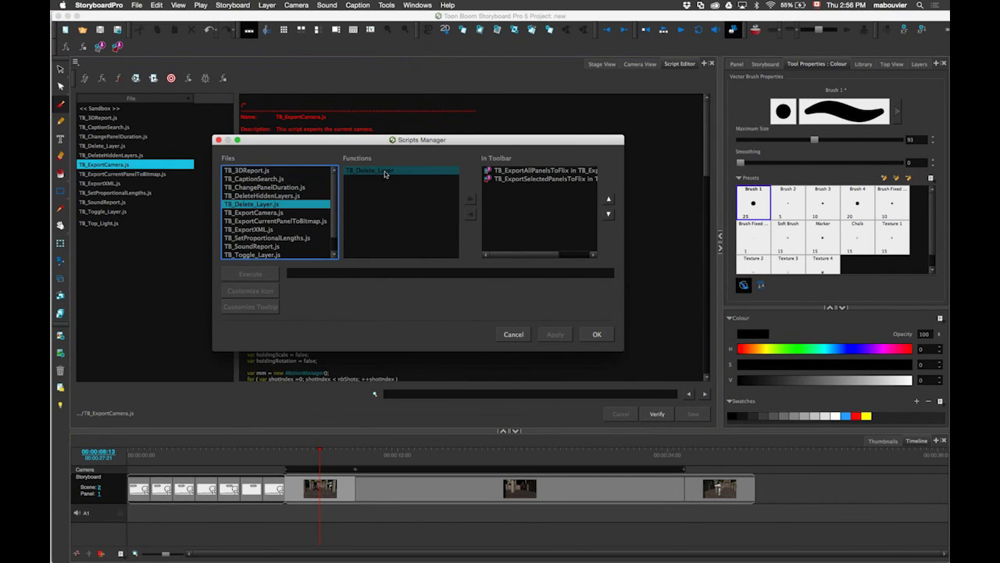
left_click(269, 195)
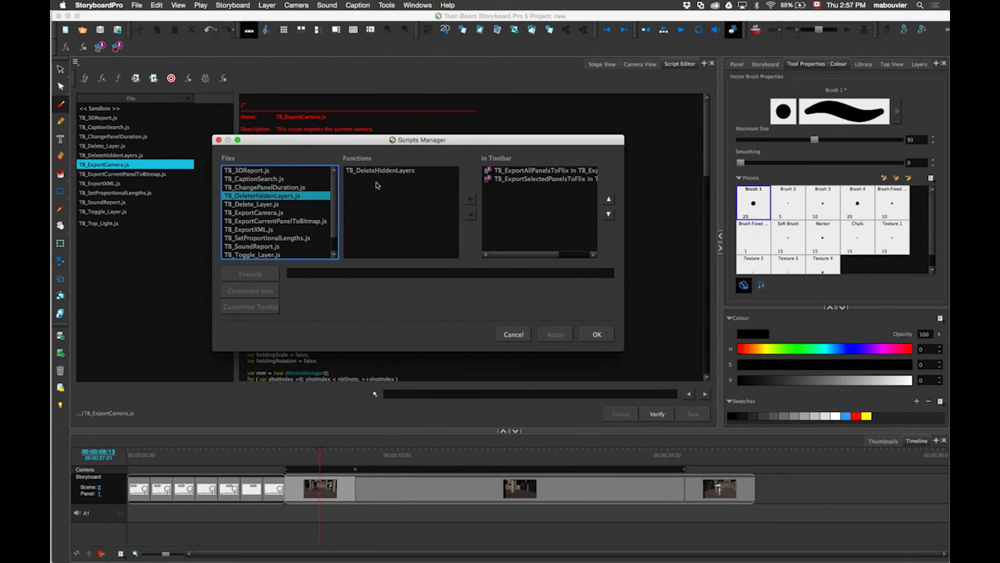
left_click(391, 171)
left_click(410, 184)
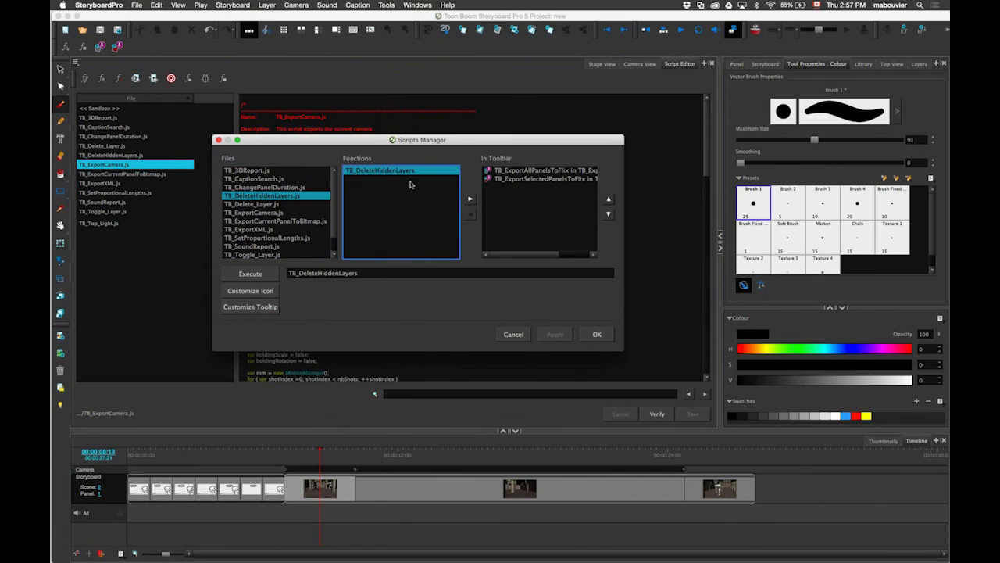
left_click(471, 200)
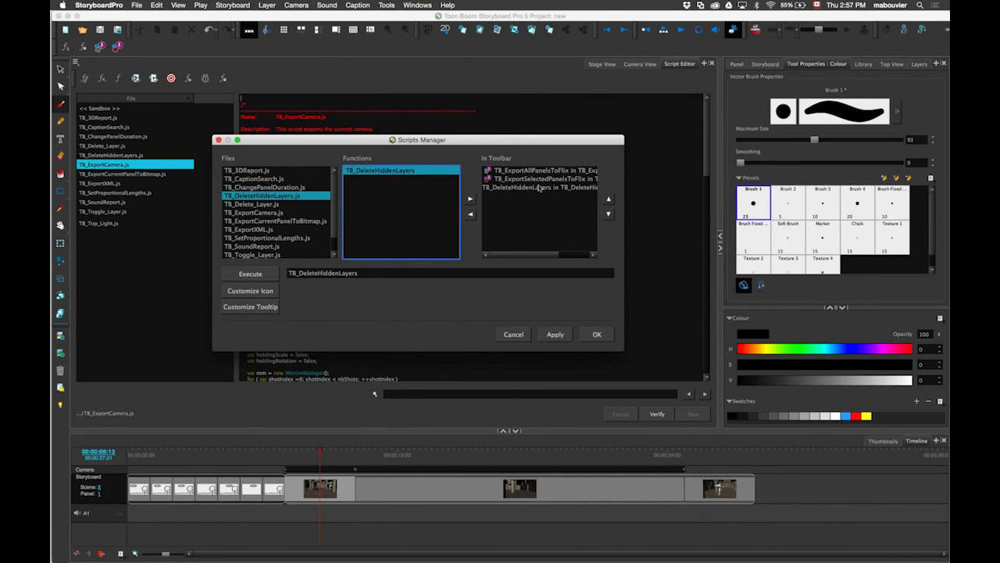
left_click(609, 199)
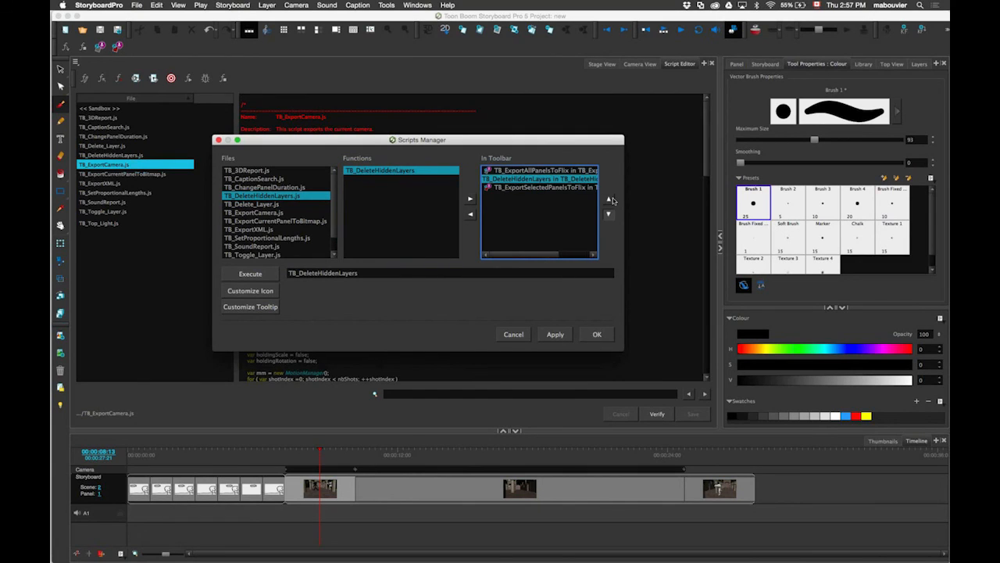
left_click(610, 200)
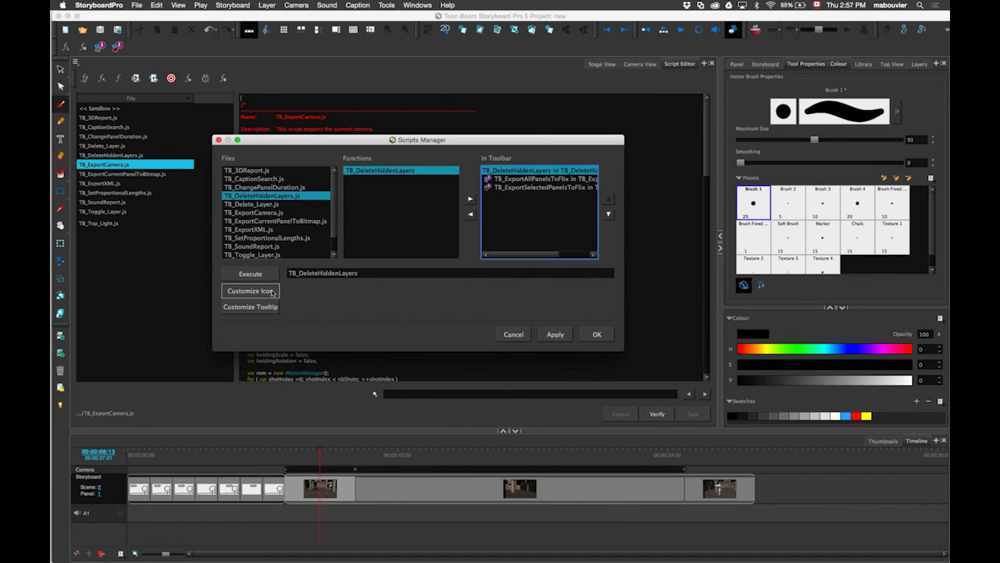
left_click(594, 335)
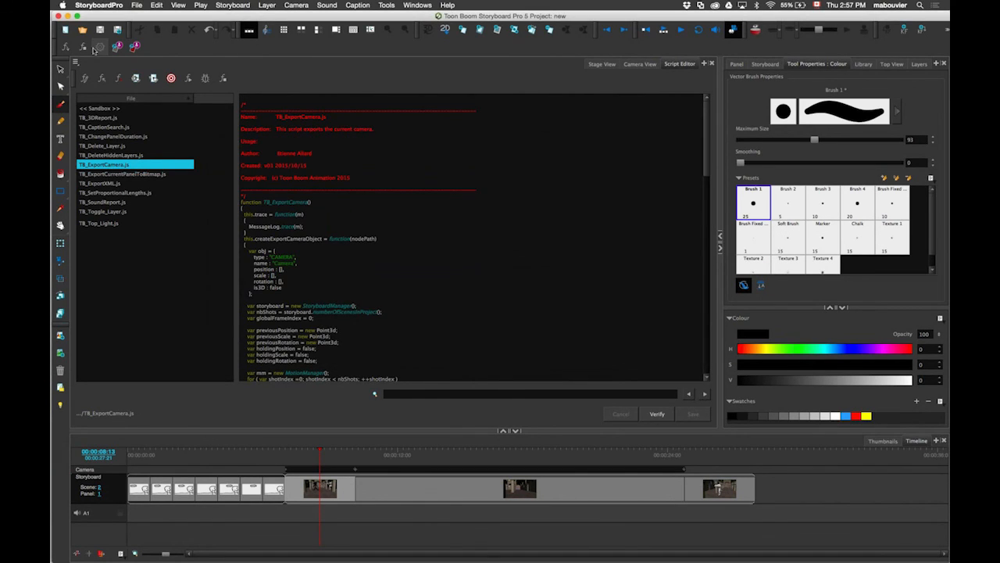
Step: Hide armadillo and A in scene 2's panel 1, 3d_model and armadillo in panel 2, and remove them with the TB_DeleteHiddenLayers script
left_click(608, 71)
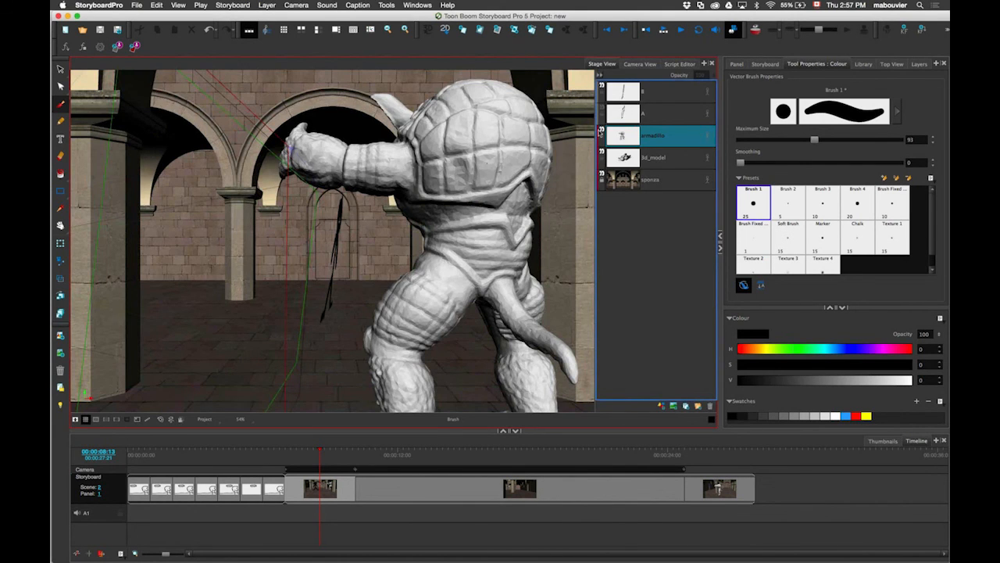
left_click(601, 132)
left_click(422, 488)
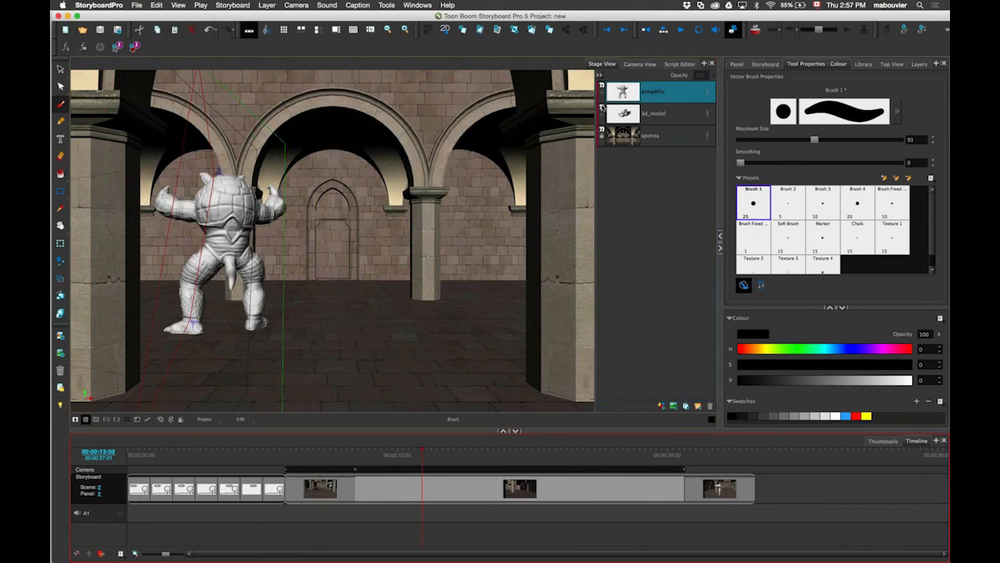
left_click(602, 108)
left_click(601, 86)
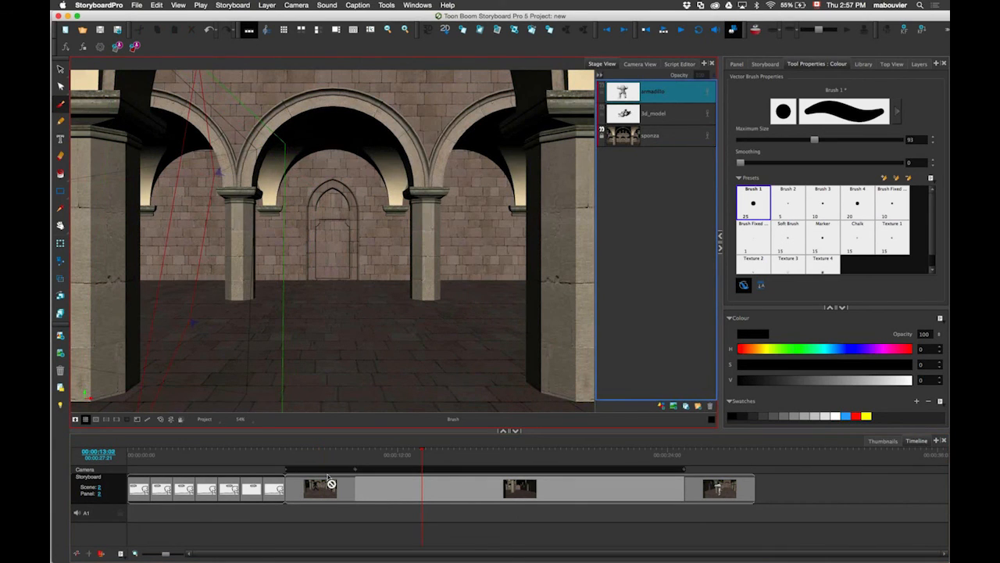
left_click(327, 476)
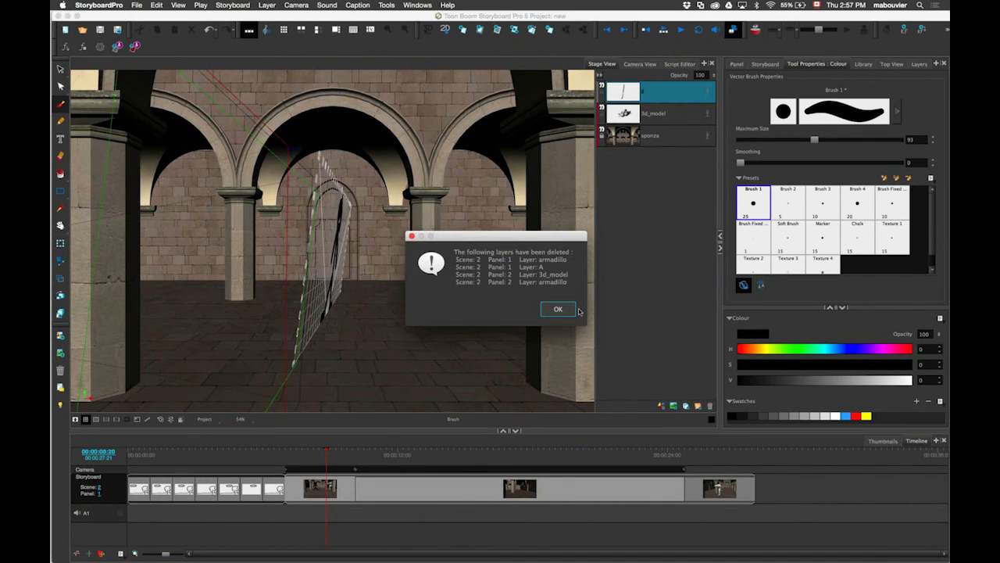
left_click(567, 311)
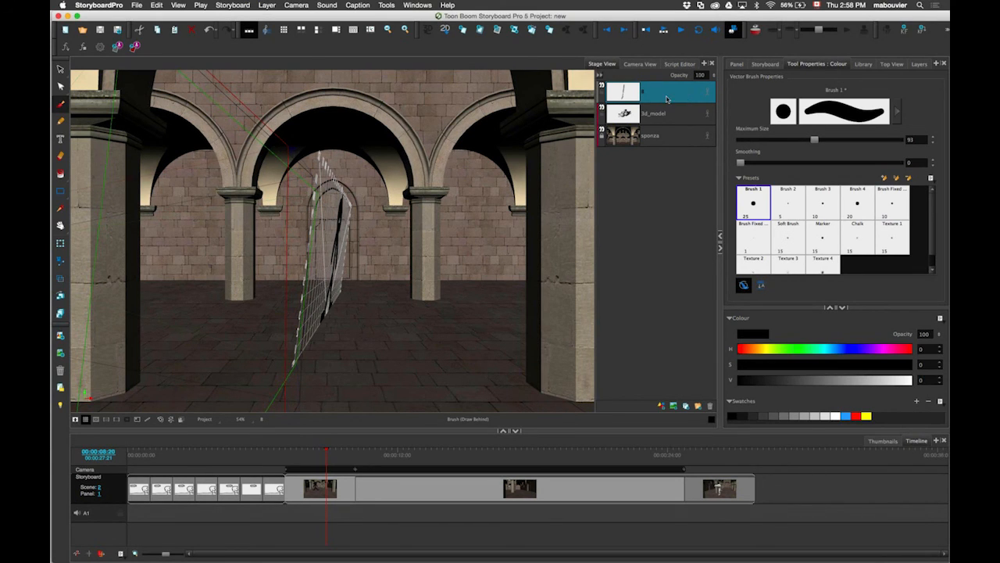
Step: Show scene 2's first panel through the camera at 00:00:07:11 and turn off the drawing grid
left_click(653, 66)
key("space")
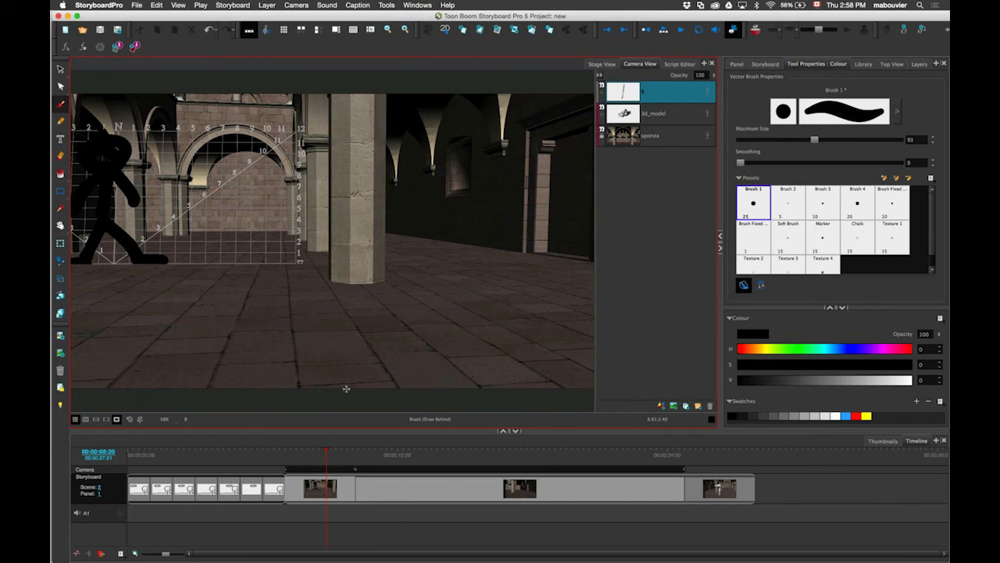
left_click_drag(327, 455, 295, 456)
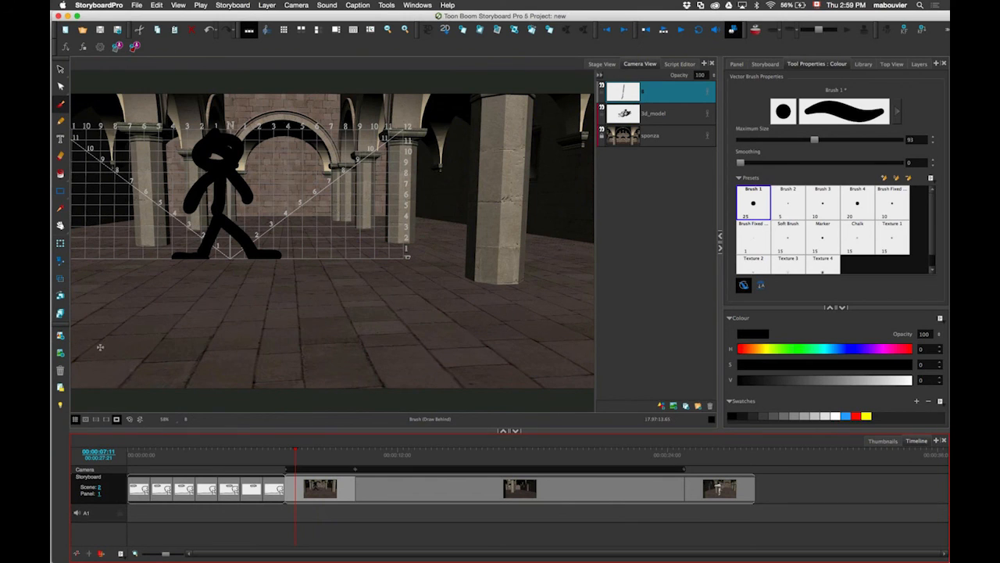
left_click(75, 419)
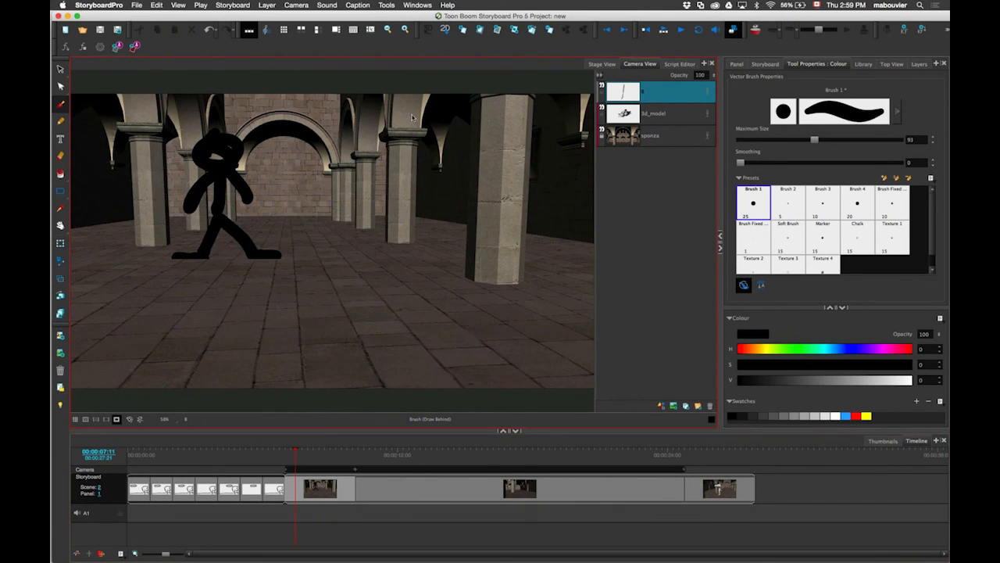
Step: Duplicate the stick figure layer B and hide the original layer
right_click(652, 91)
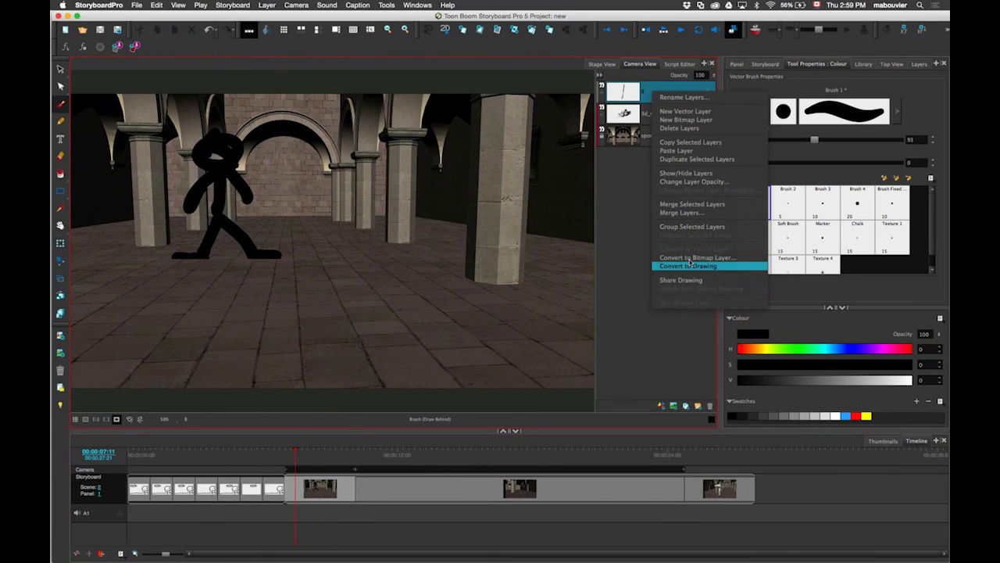
left_click(713, 160)
right_click(666, 92)
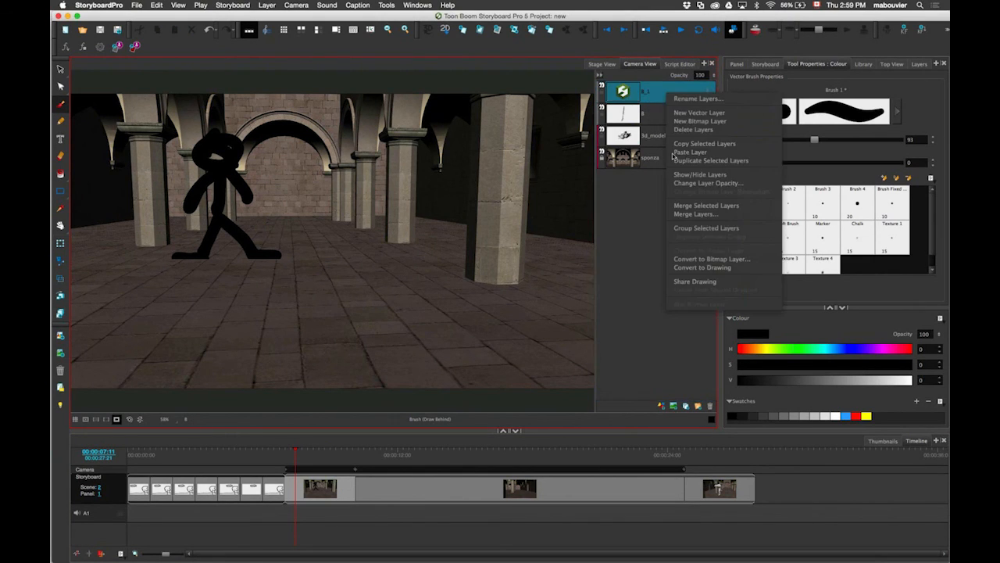
left_click(609, 114)
left_click(601, 107)
Step: Convert the duplicated layer B_1 to a bitmap layer with 100% width and height factors, a 1920 x 1080 canvas
right_click(657, 93)
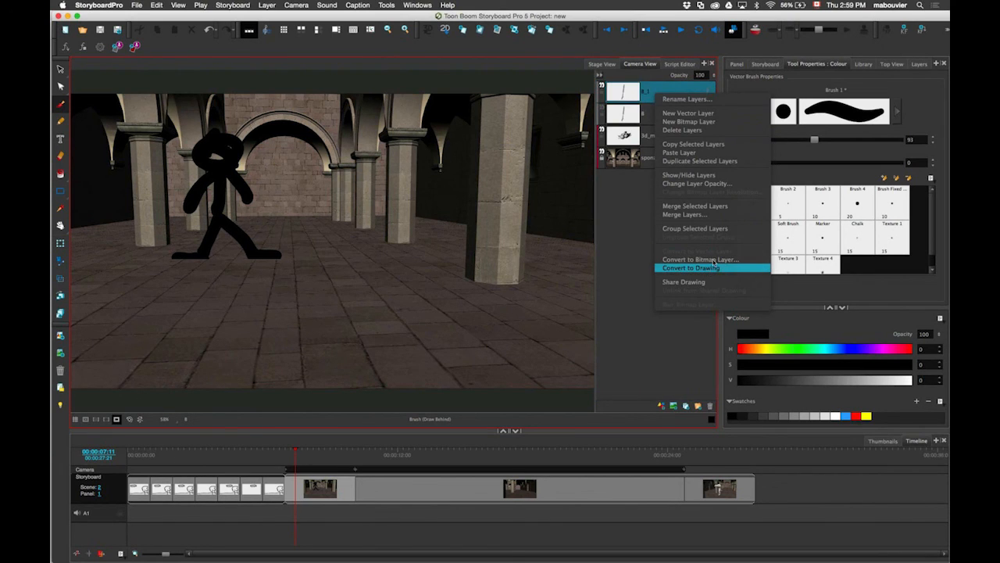
left_click(701, 259)
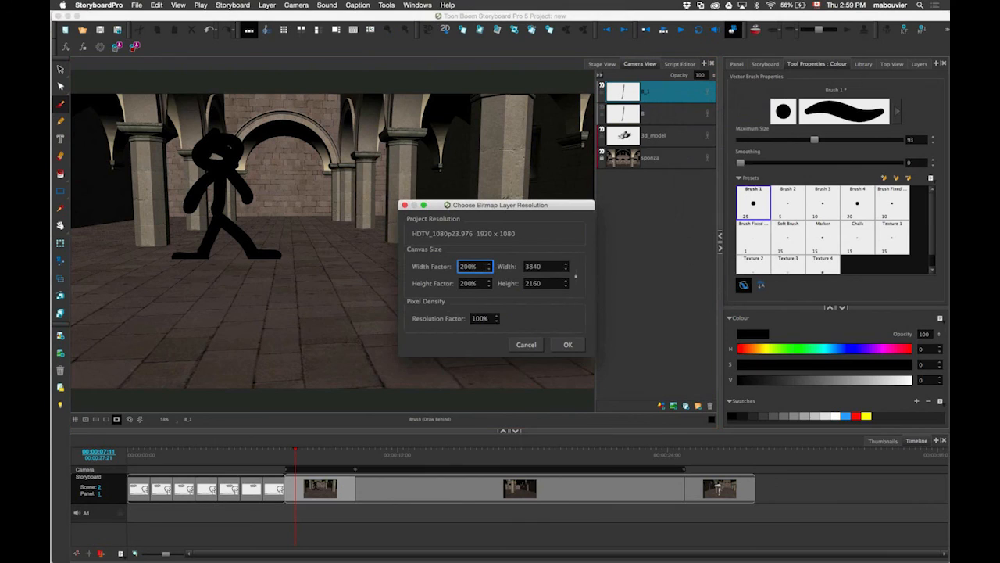
type("100")
key("Tab")
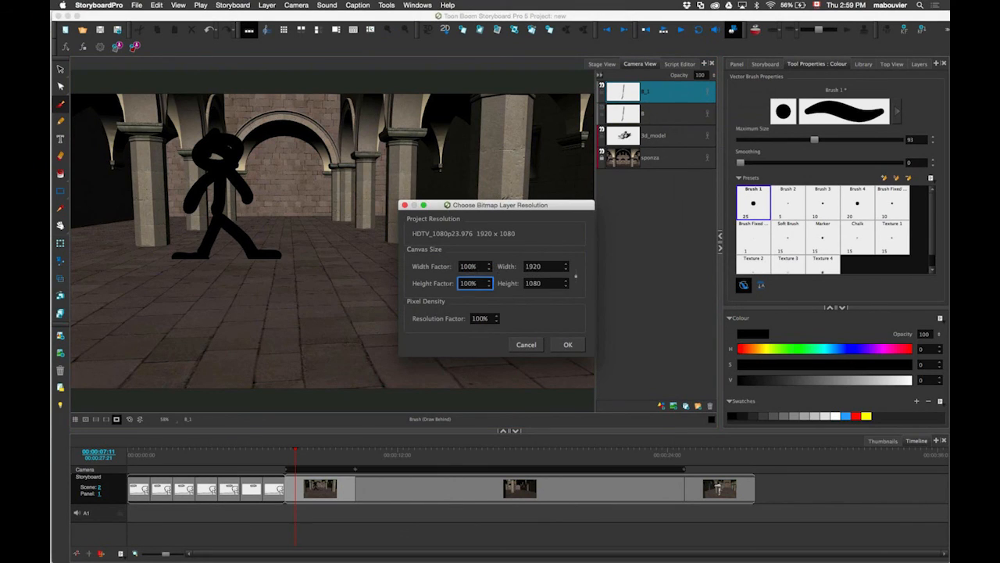
left_click(569, 346)
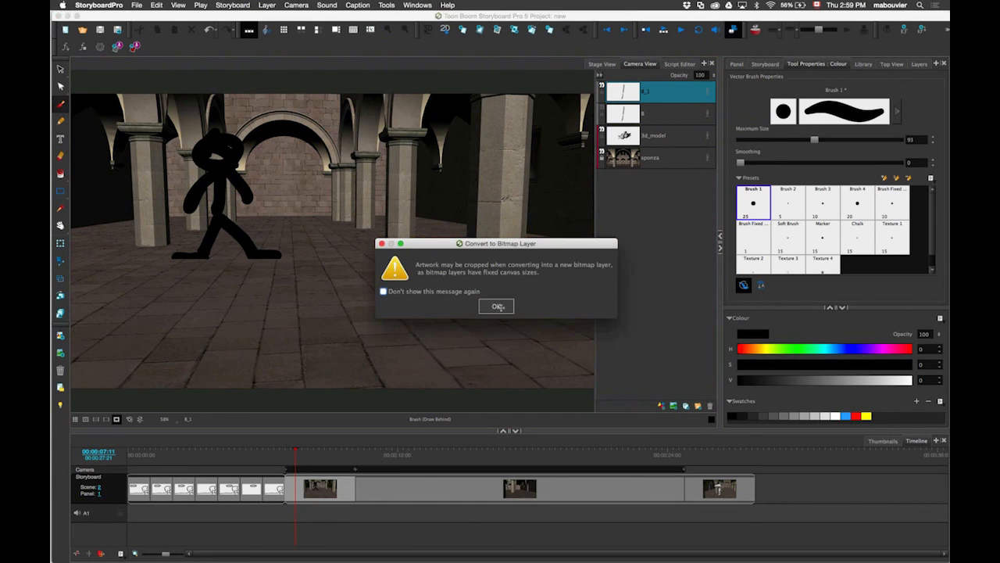
left_click(497, 307)
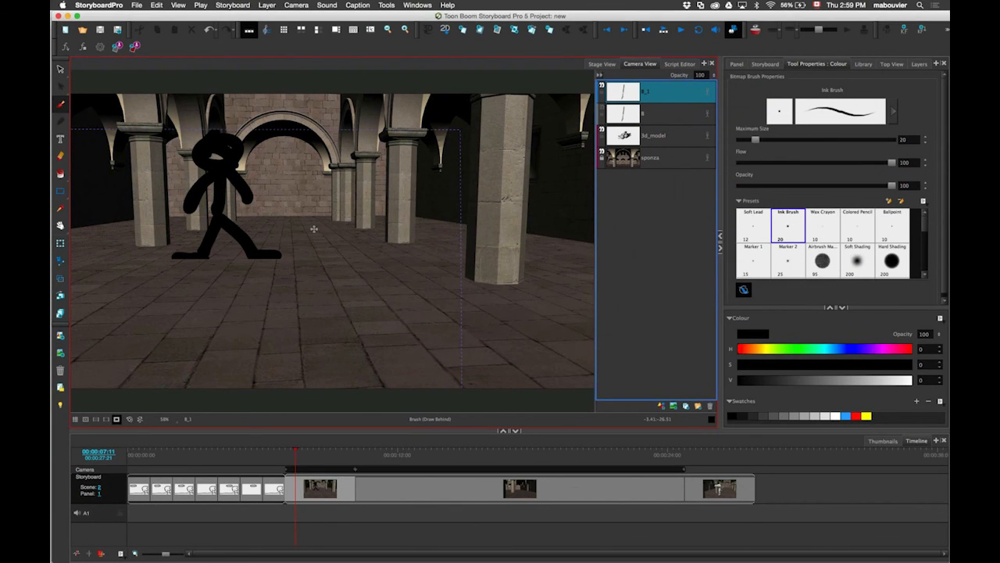
Step: Blur the stick figure on bitmap layer B_1 with a custom blur radius
left_click_drag(279, 255, 343, 243)
right_click(633, 91)
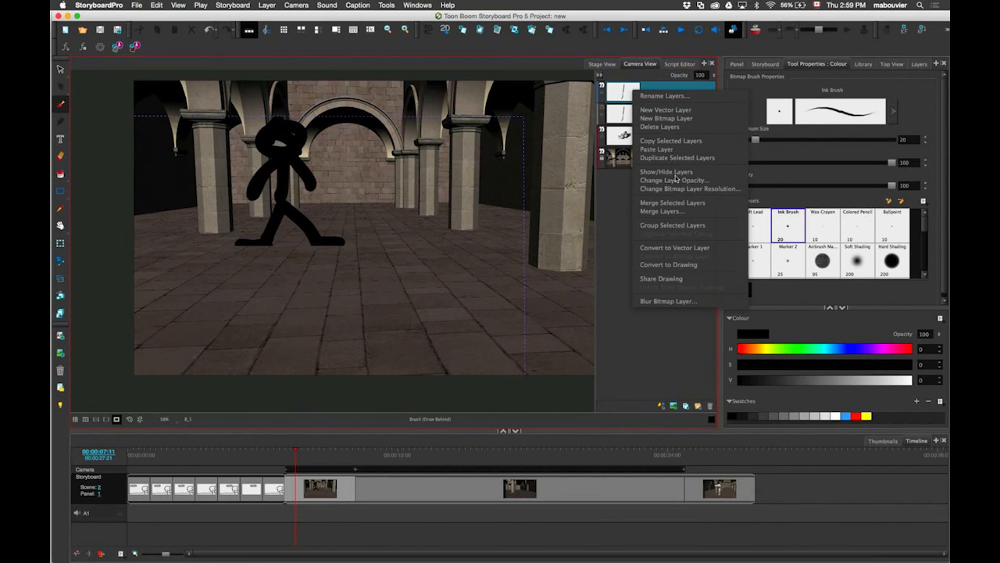
left_click(670, 301)
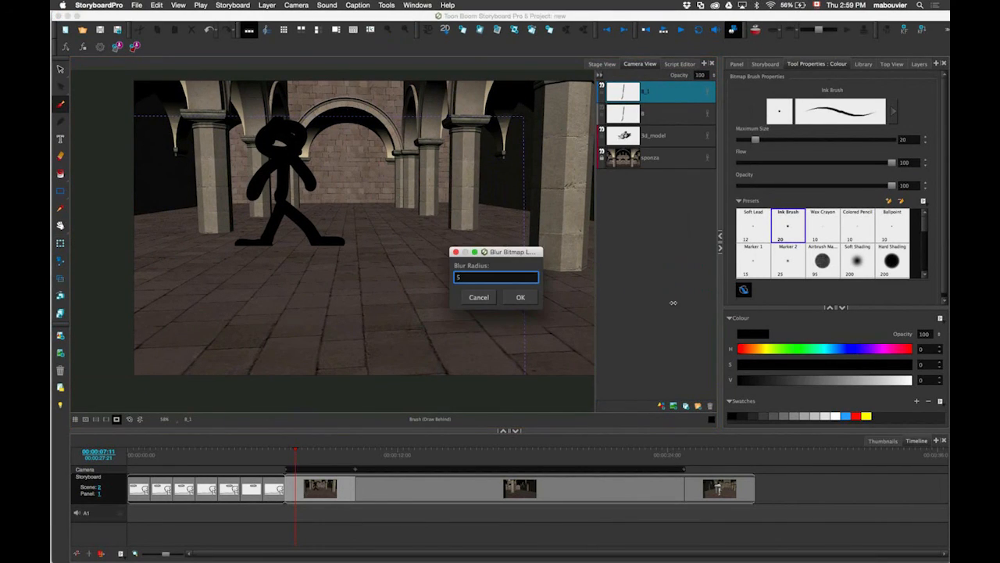
type("2")
left_click(522, 296)
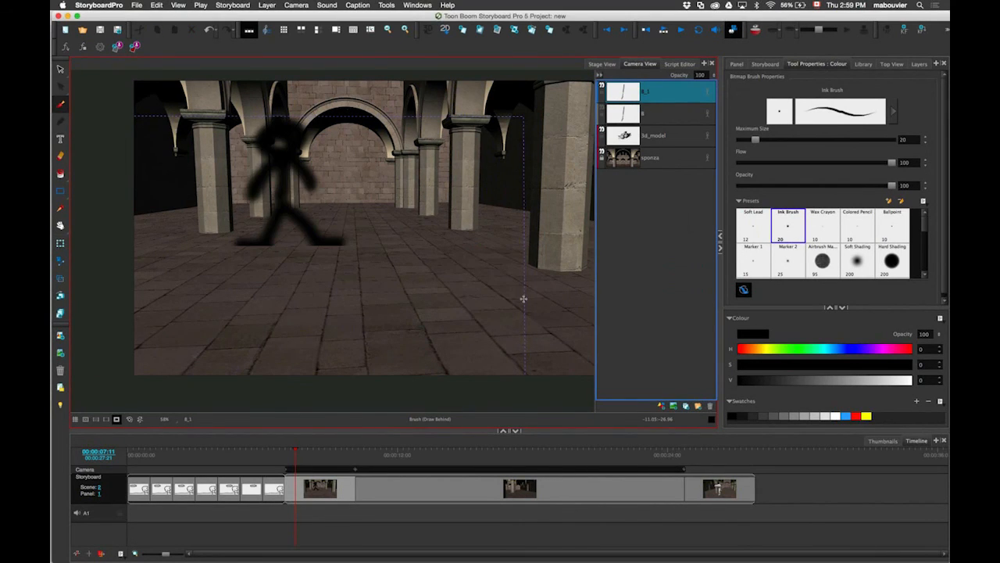